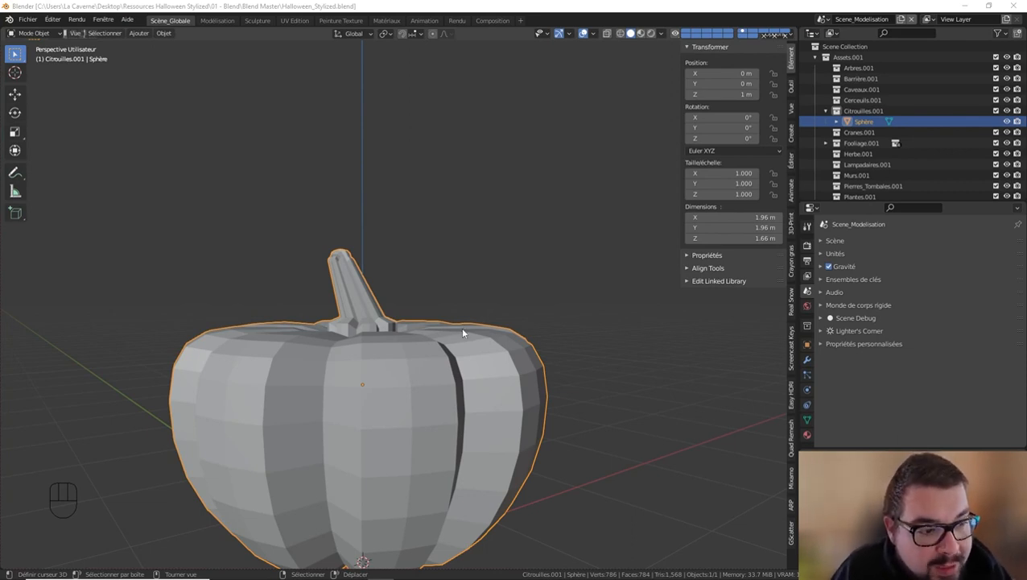
Try scaling the pumpkin down uniformly to about 0.153 in front view, and undo it
middle_click_drag(378, 333, 447, 281)
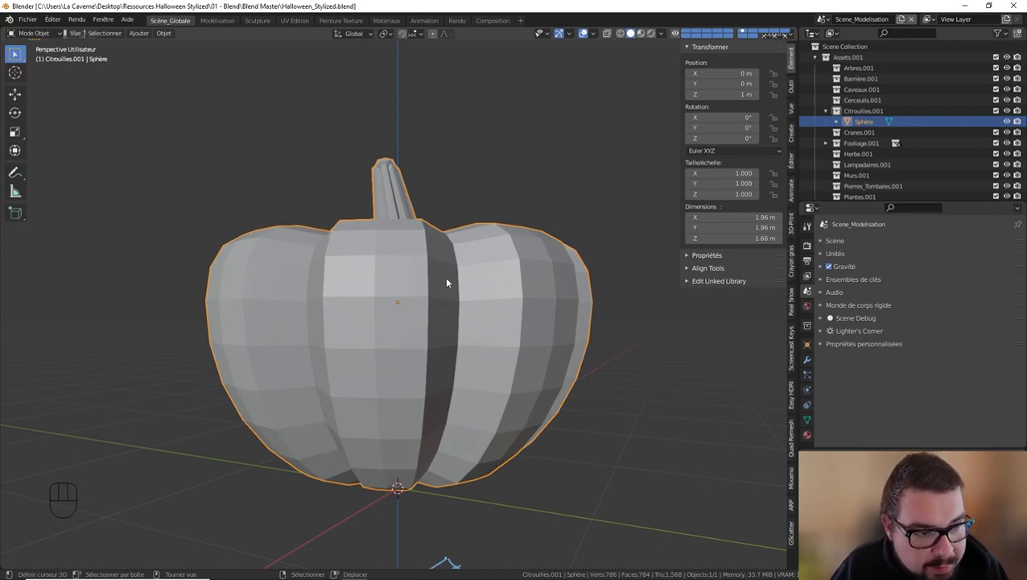
key("KP_1")
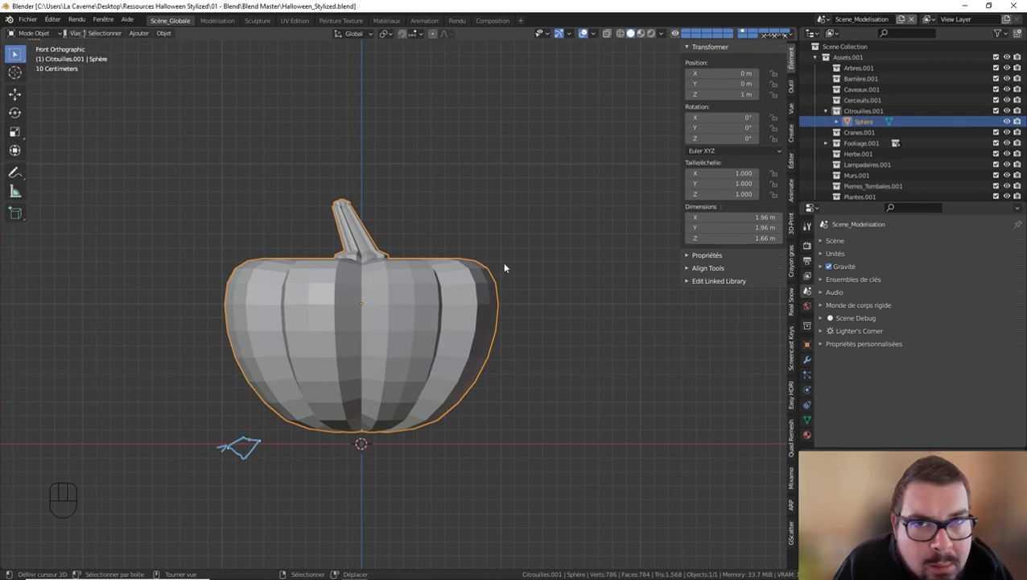
key("s")
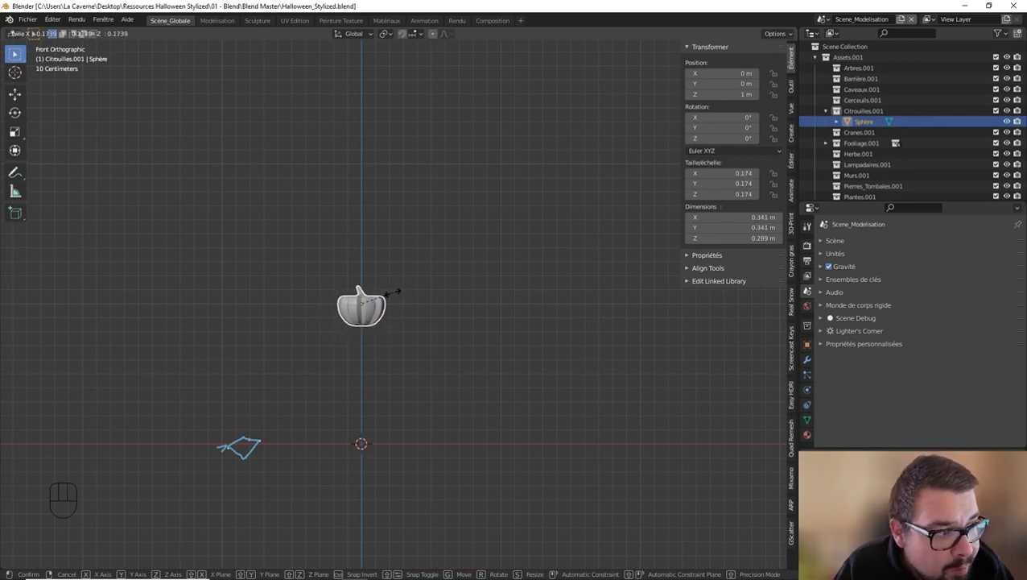
key("shift")
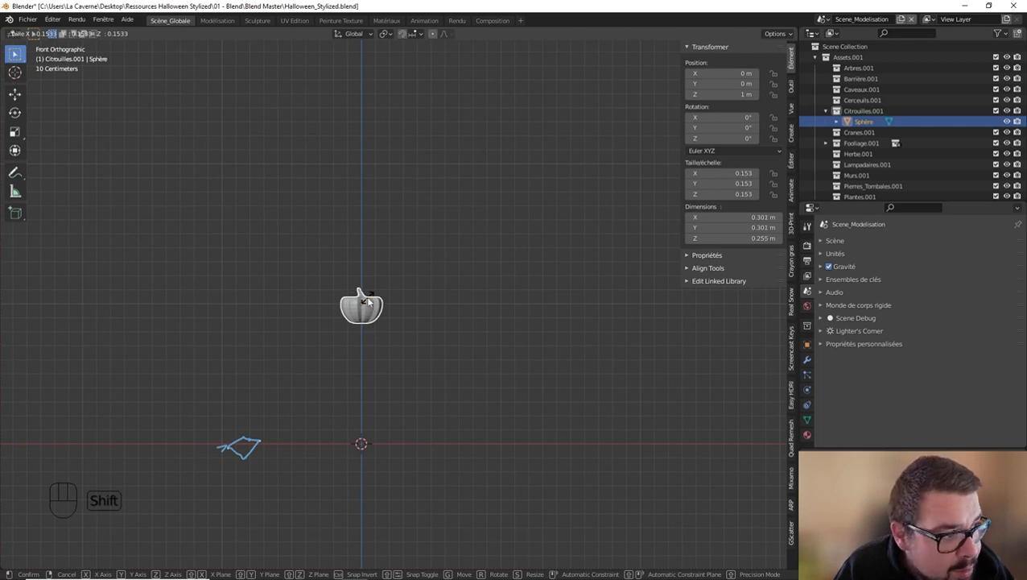
left_click(364, 300)
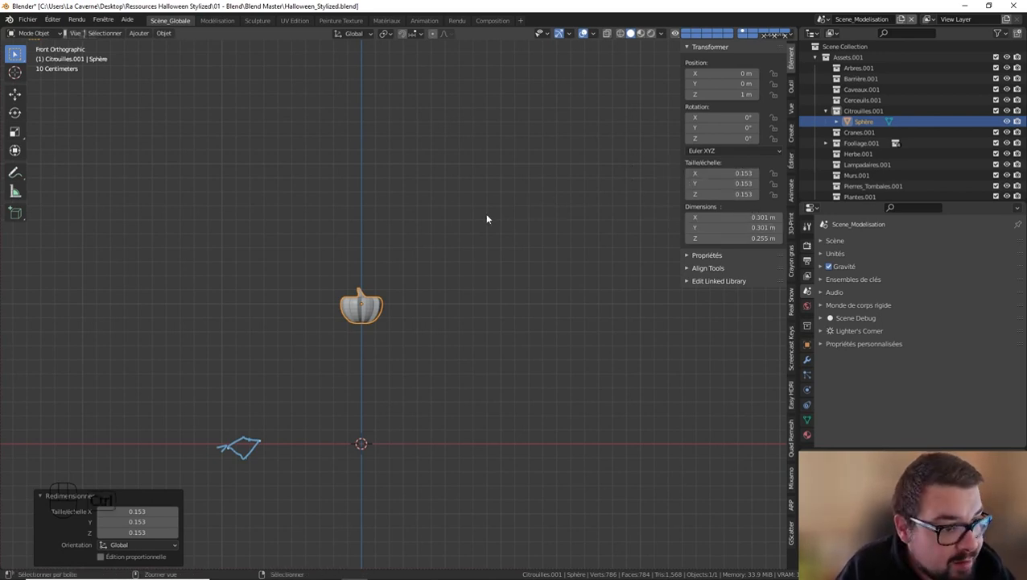
key("ctrl+z")
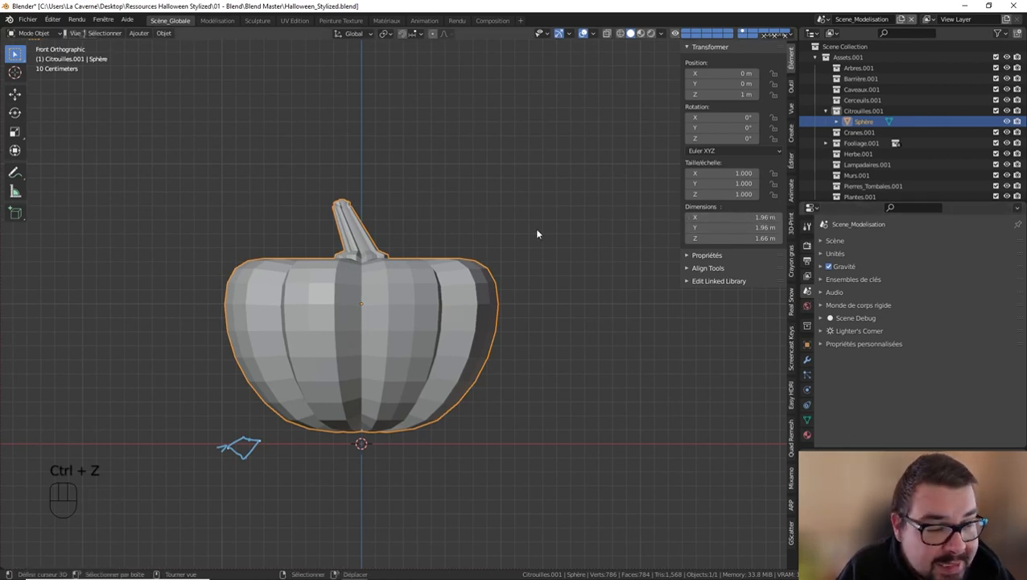
Scale the pumpkin down uniformly to about 0.151, making it about 0.3 m wide
key("s")
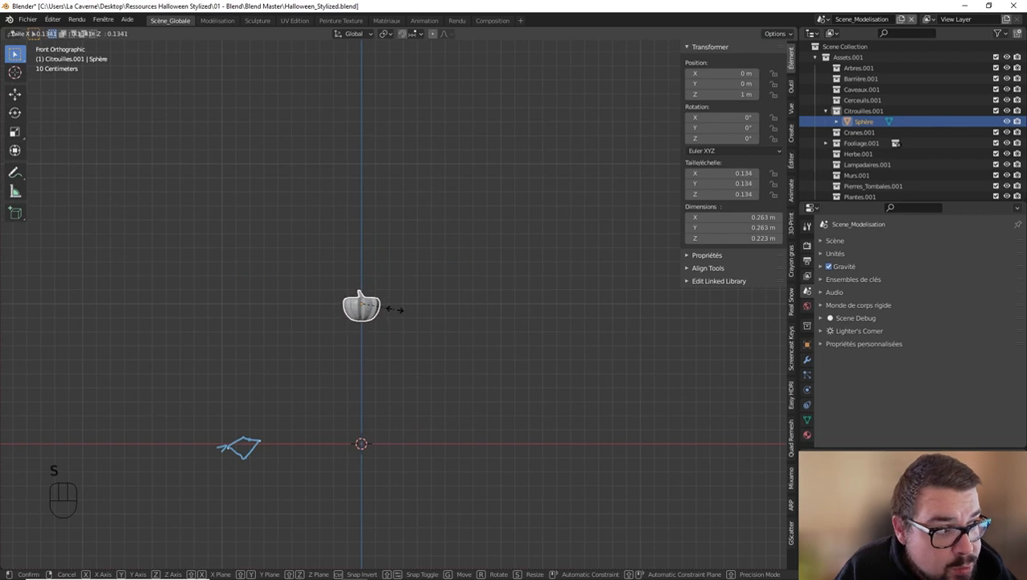
key("shift")
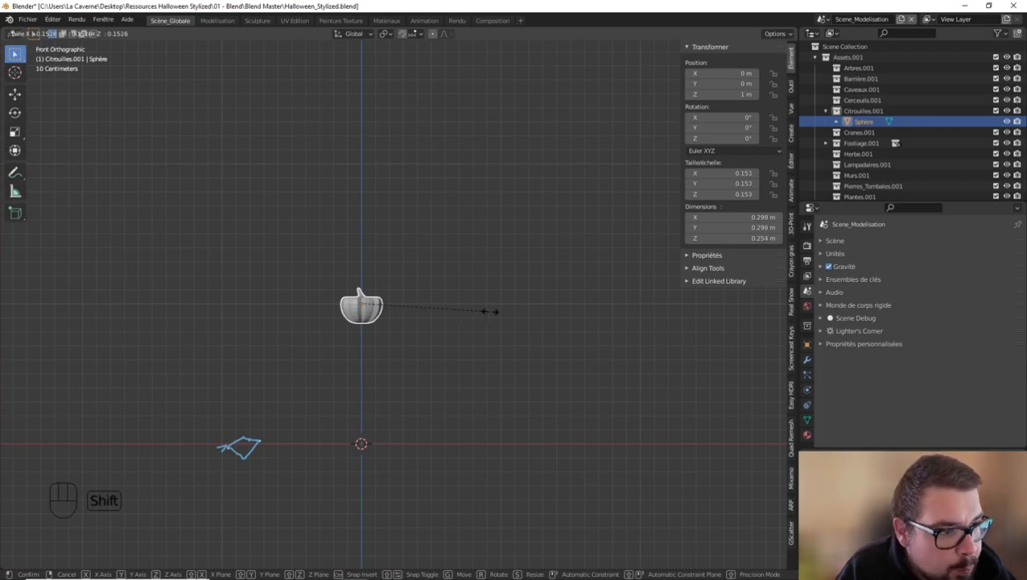
left_click(483, 311)
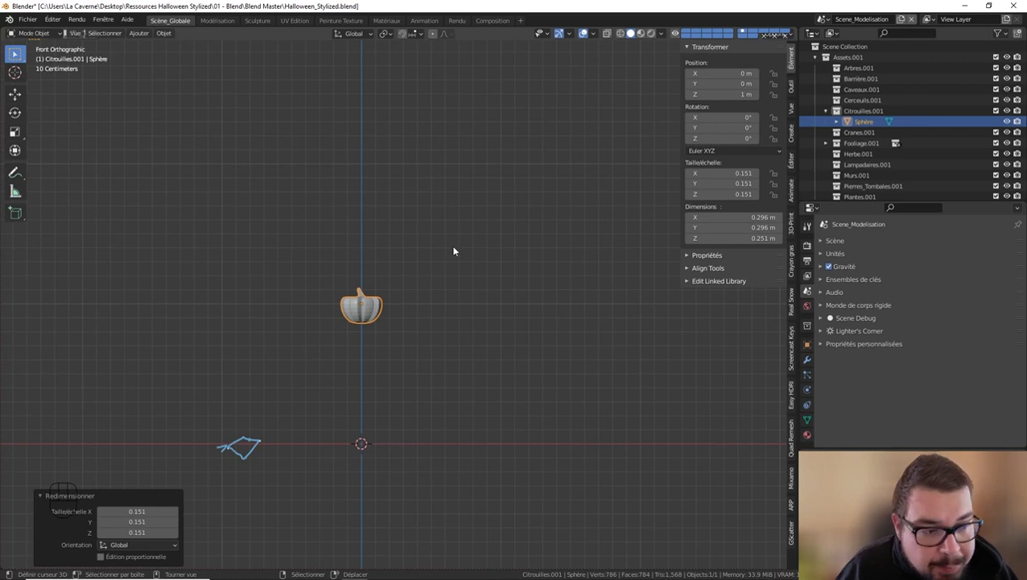
Remove the apply commands Taille/échelle and Rotation from the Quick Favorites
left_click(165, 34)
mouse_move(179, 46)
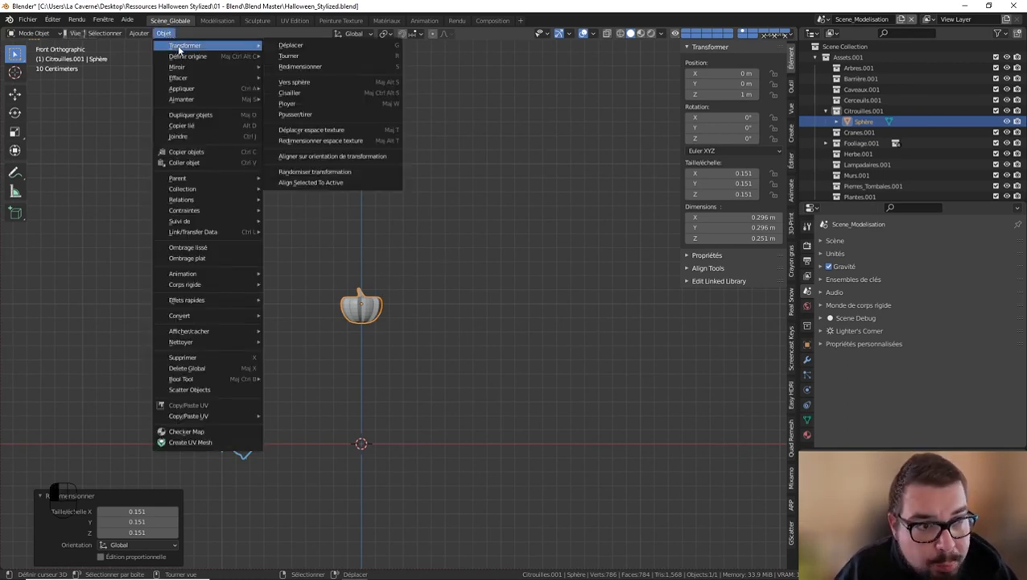
mouse_move(189, 88)
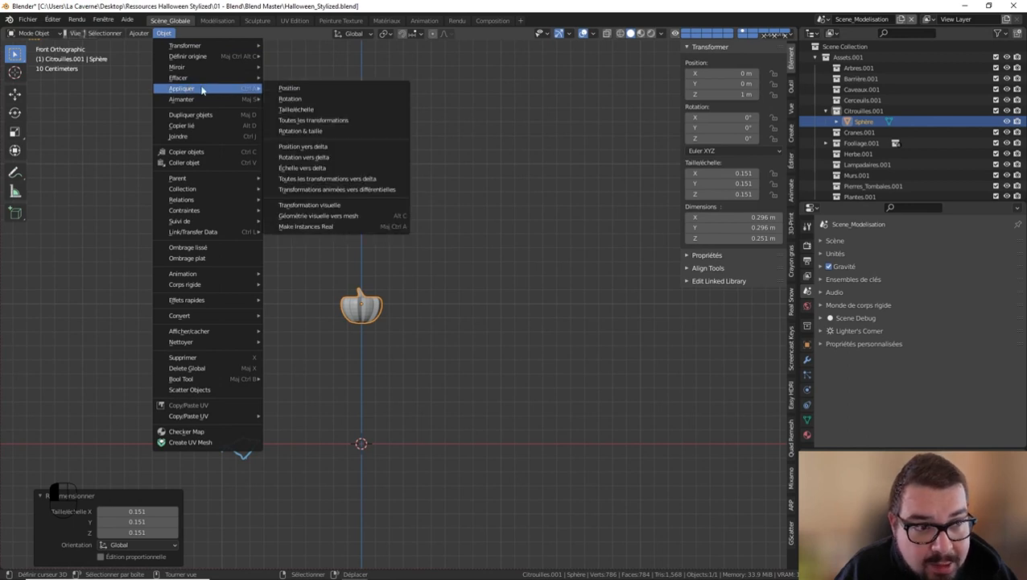
right_click(300, 113)
left_click(301, 110)
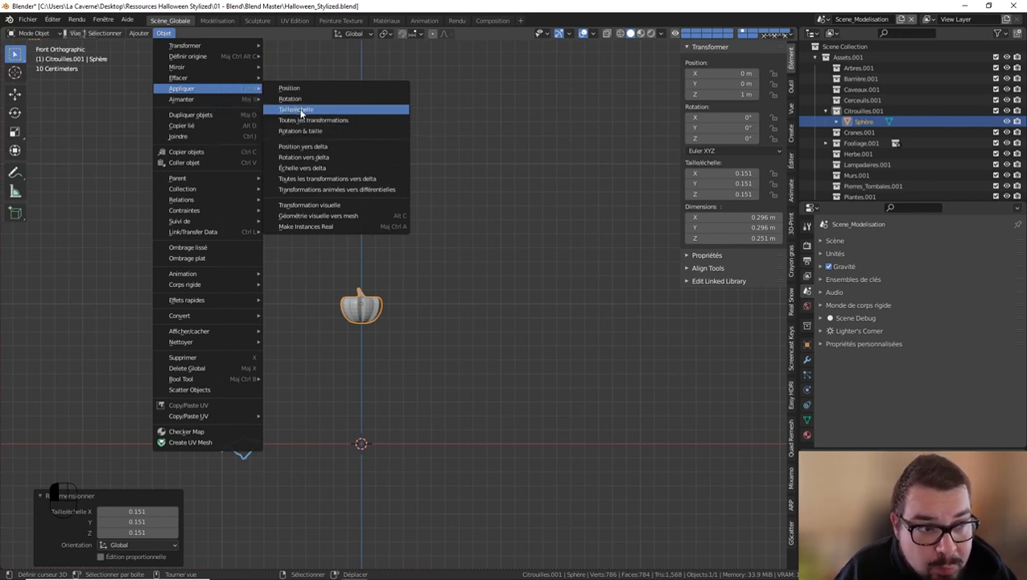
right_click(303, 102)
left_click(302, 102)
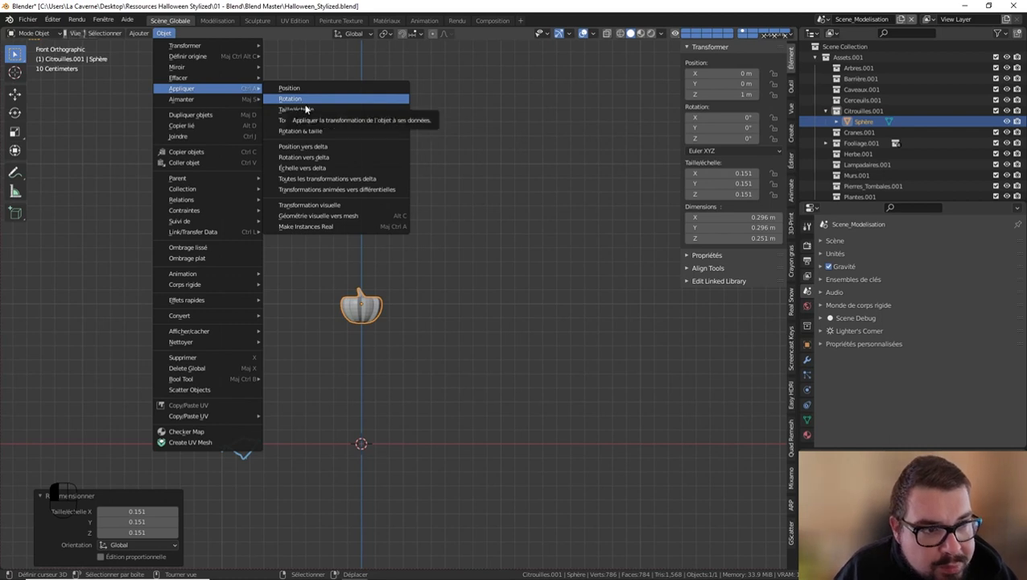
Remove the two origin commands, Nettoyer, Biseau and Normale pondérée from the Quick Favorites
key("q")
right_click(359, 218)
left_click(346, 215)
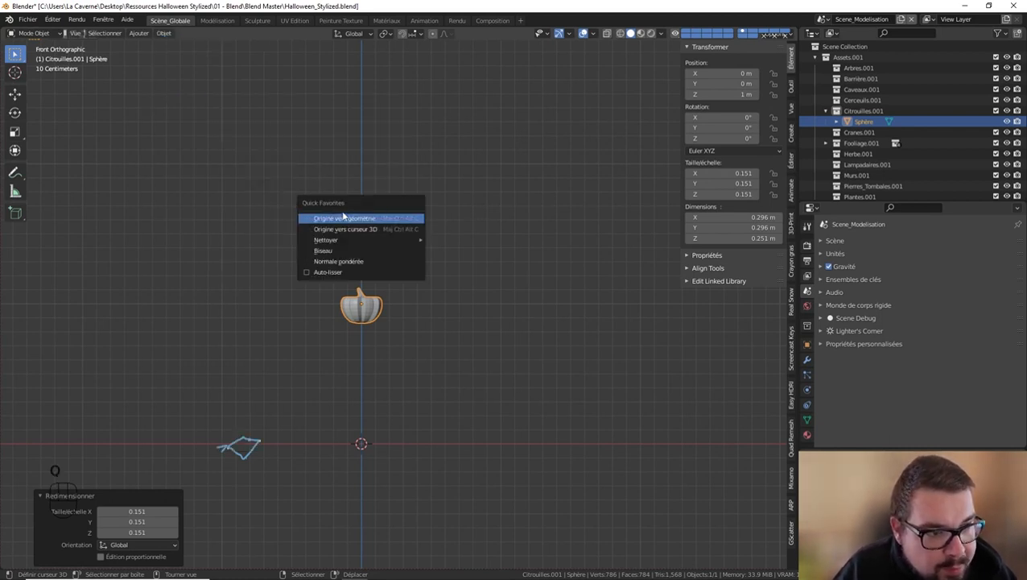
right_click(359, 231)
left_click(359, 231)
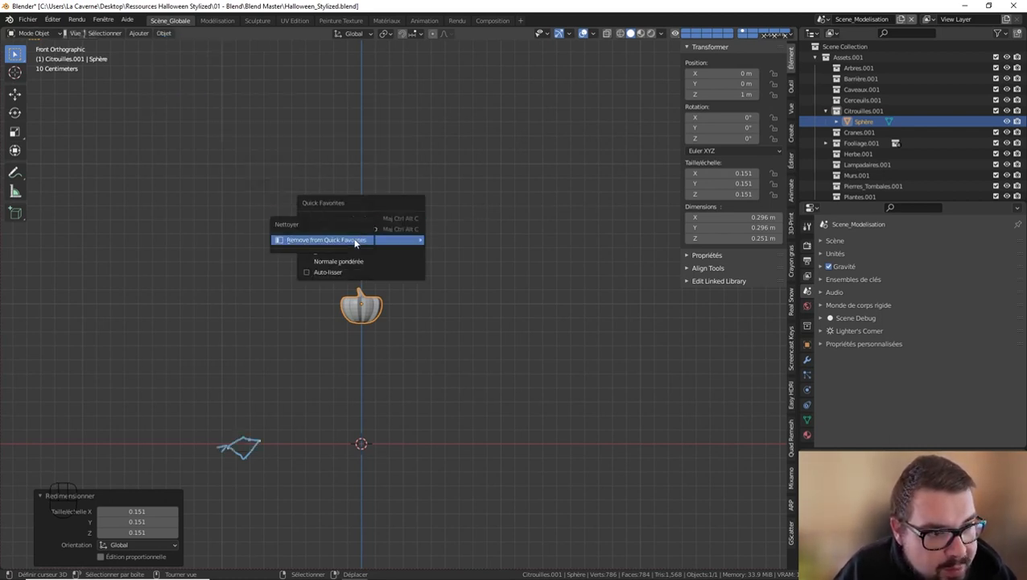
right_click(357, 264)
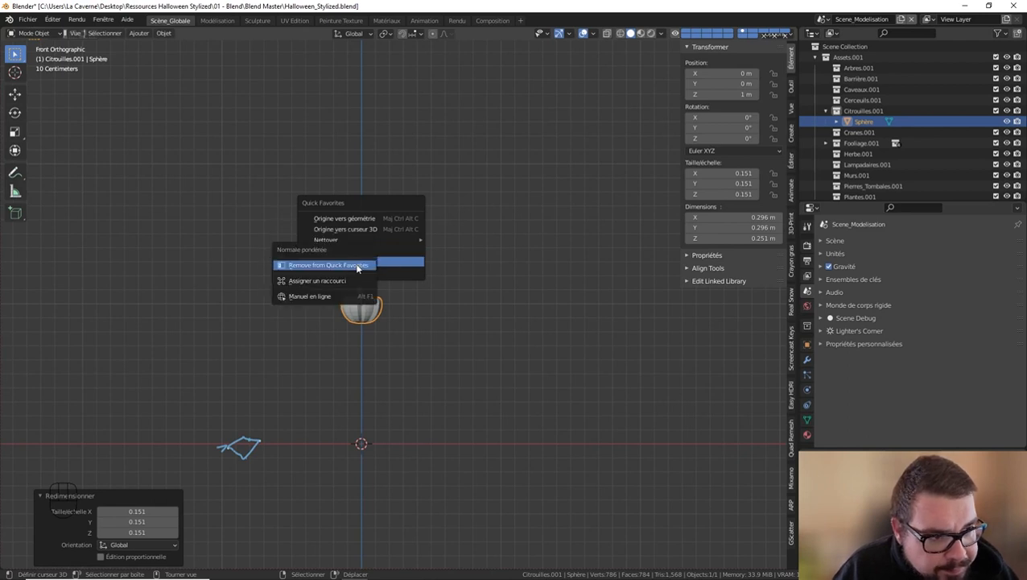
left_click(356, 266)
right_click(355, 271)
left_click(355, 270)
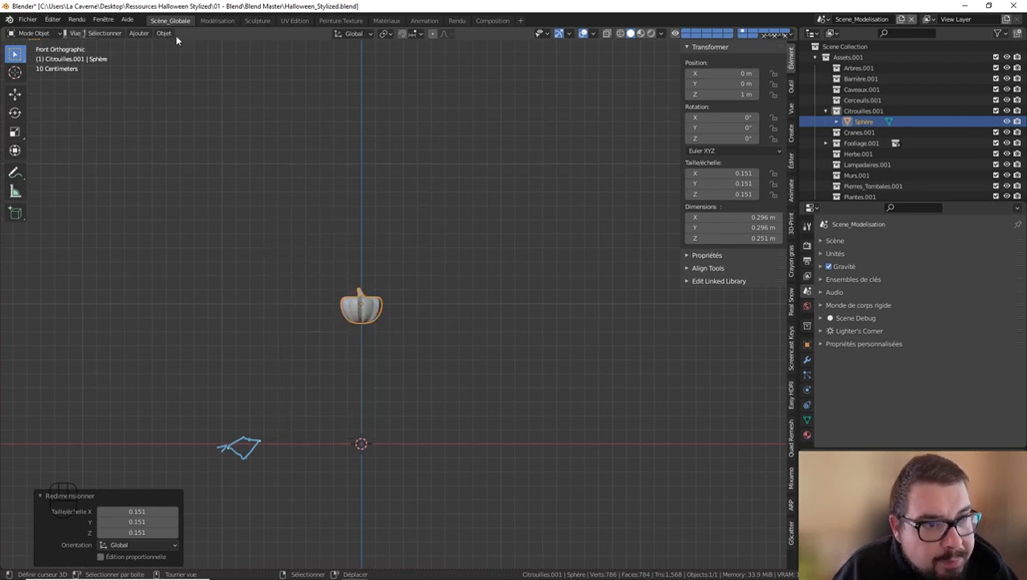
Add the apply commands Taille/échelle and Rotation to the Quick Favorites
left_click(166, 34)
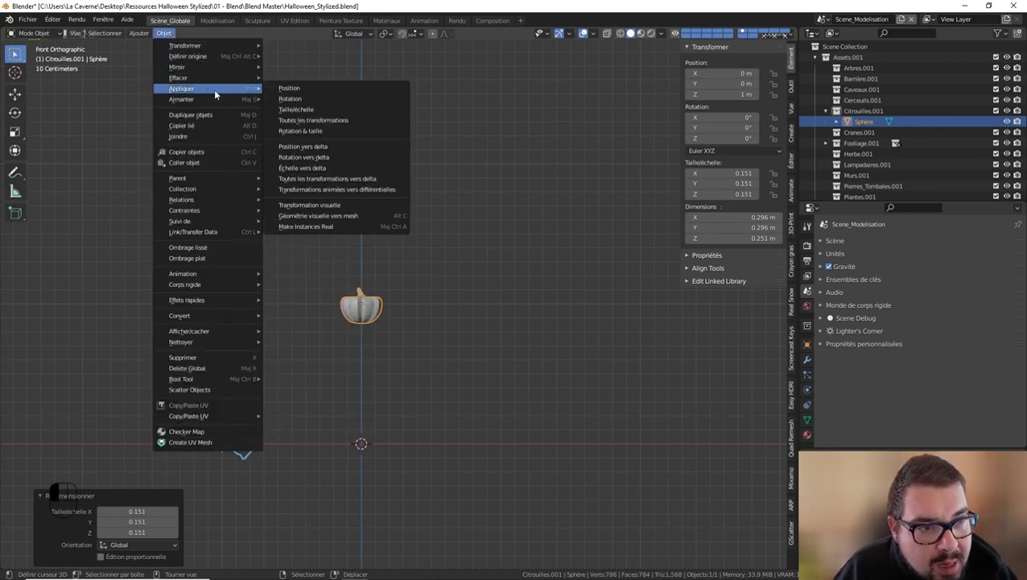
right_click(291, 108)
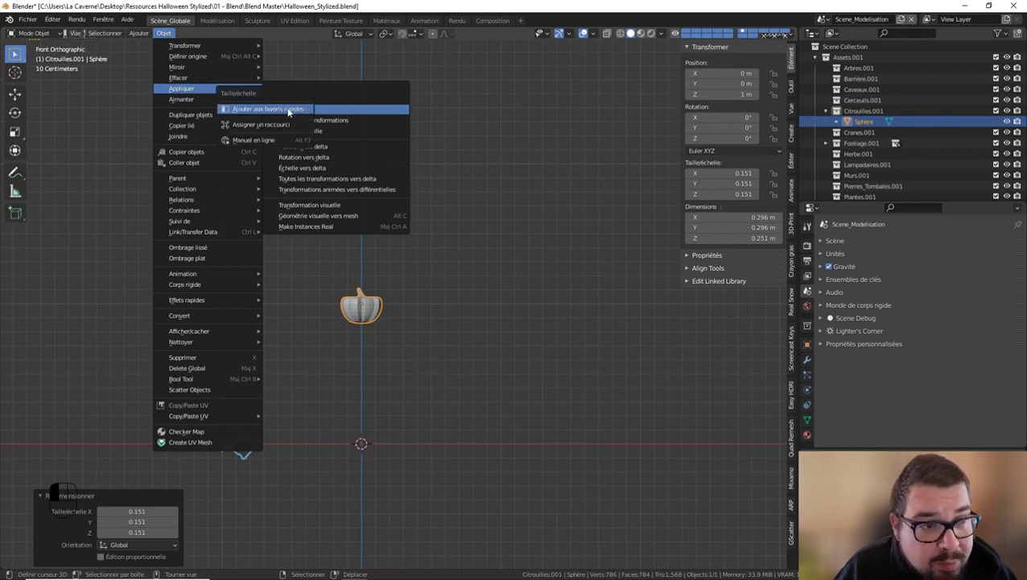
left_click(288, 109)
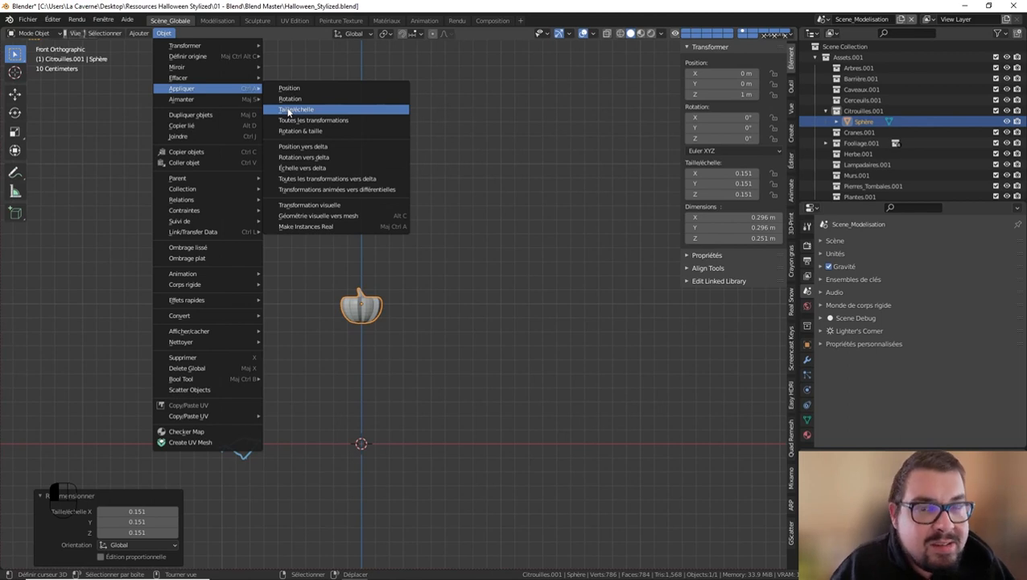
right_click(289, 104)
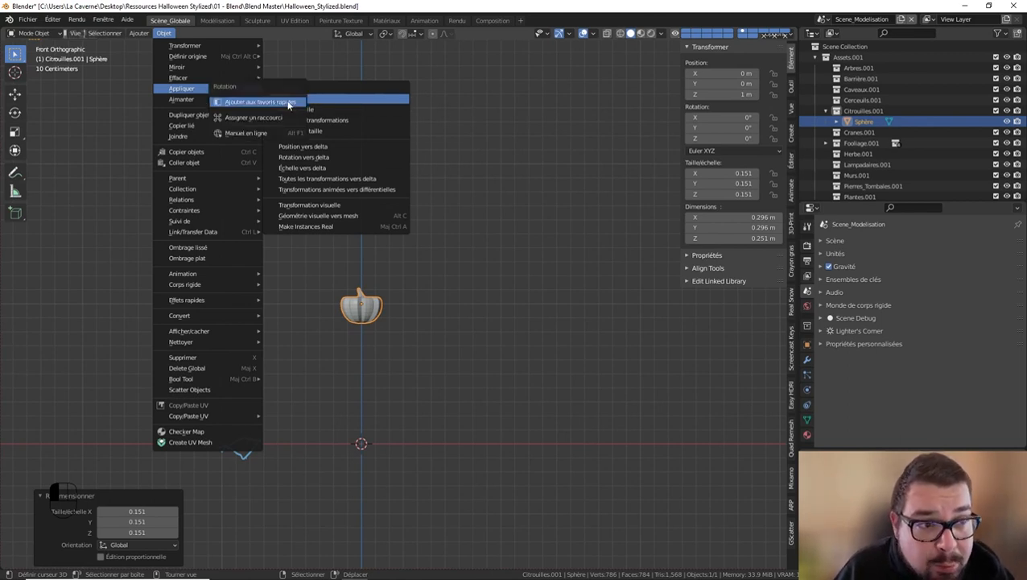
left_click(289, 104)
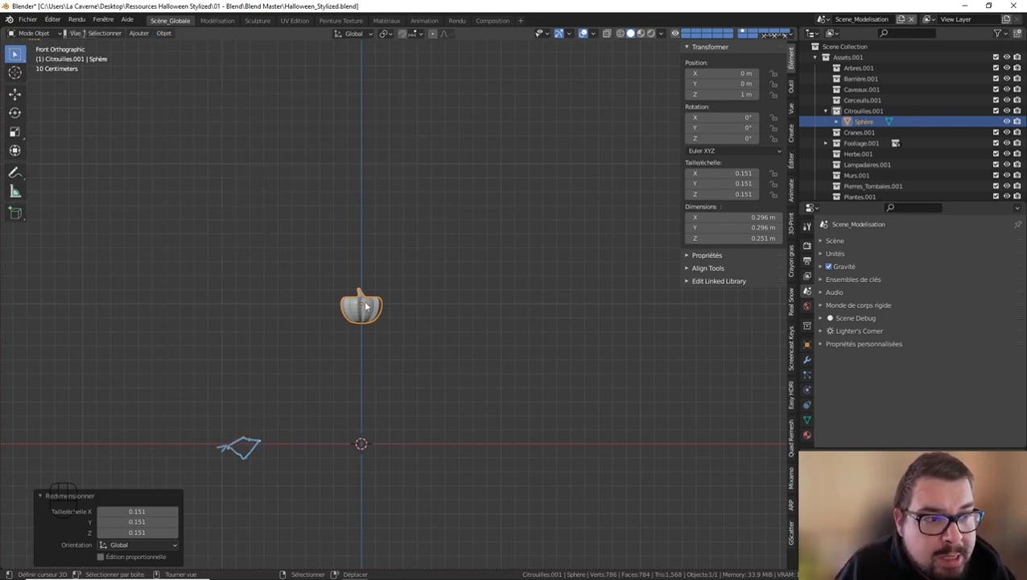
Add the Origine vers géométrie command to the Quick Favorites
scroll(349, 303, "up", 5)
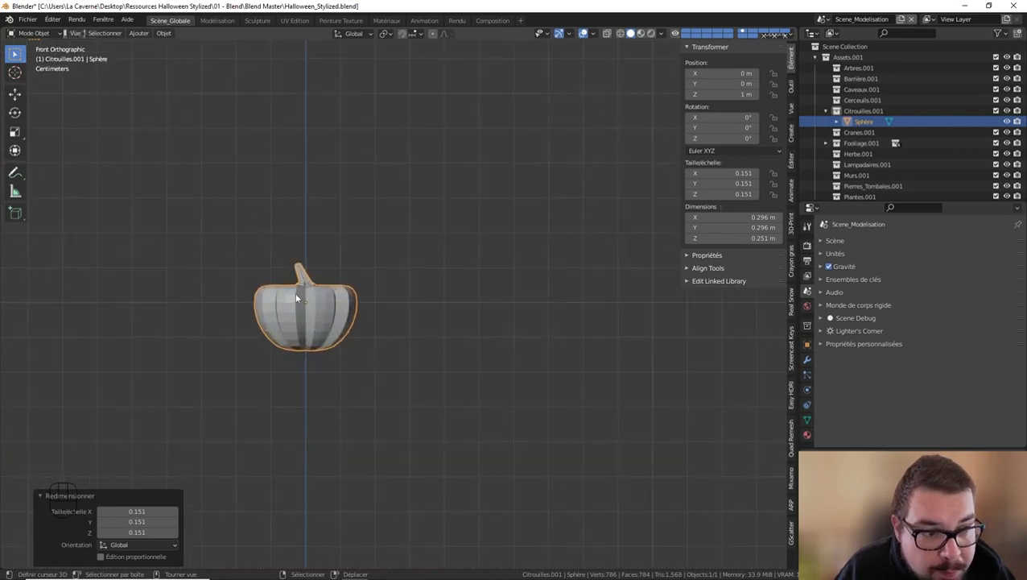
middle_click_drag(311, 291, 370, 297, "shift")
scroll(368, 297, "up", 3)
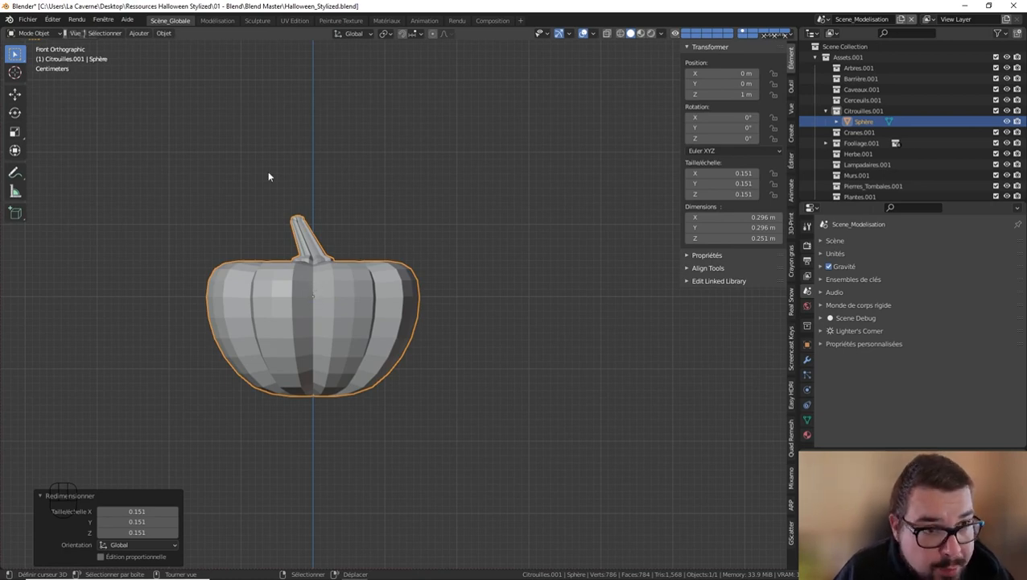
left_click(165, 33)
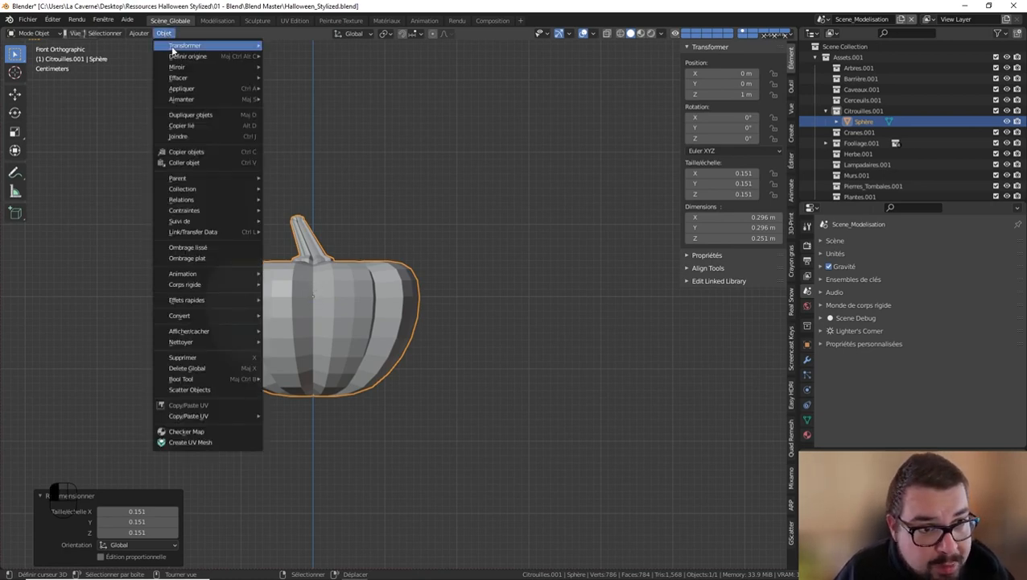
mouse_move(204, 57)
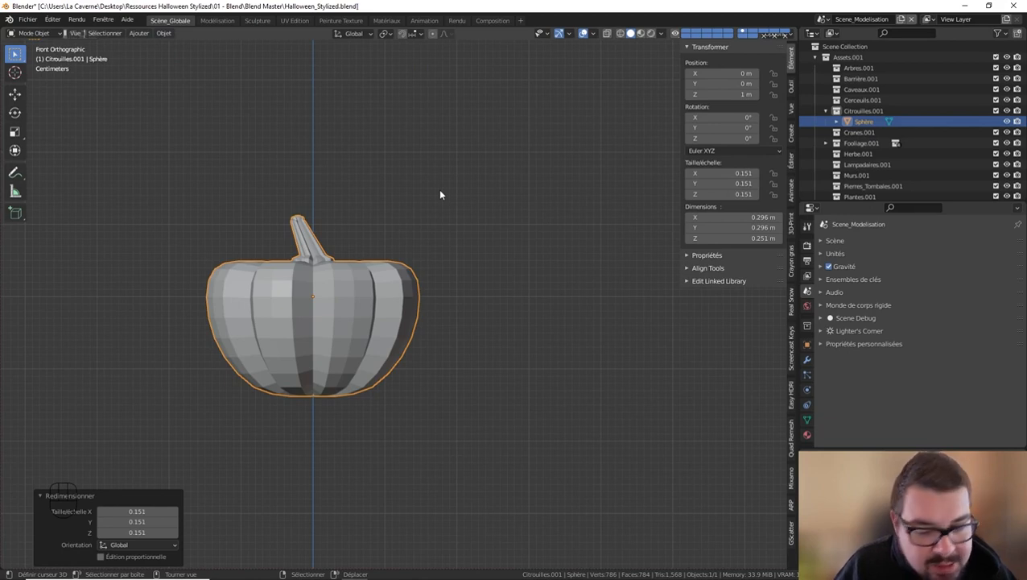
Apply the pumpkin's scale and its rotation using the Quick Favorites
key("q")
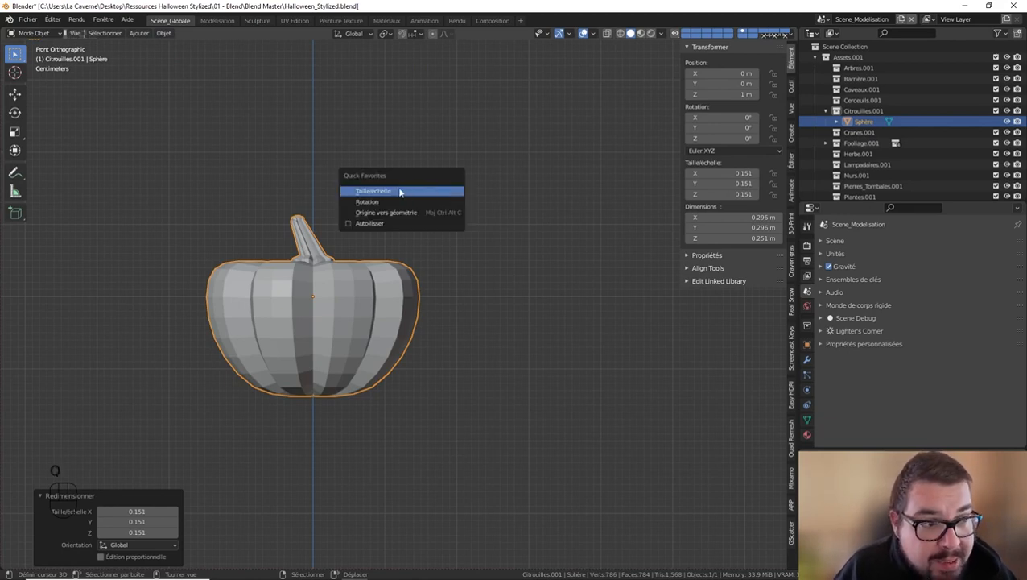
left_click(400, 191)
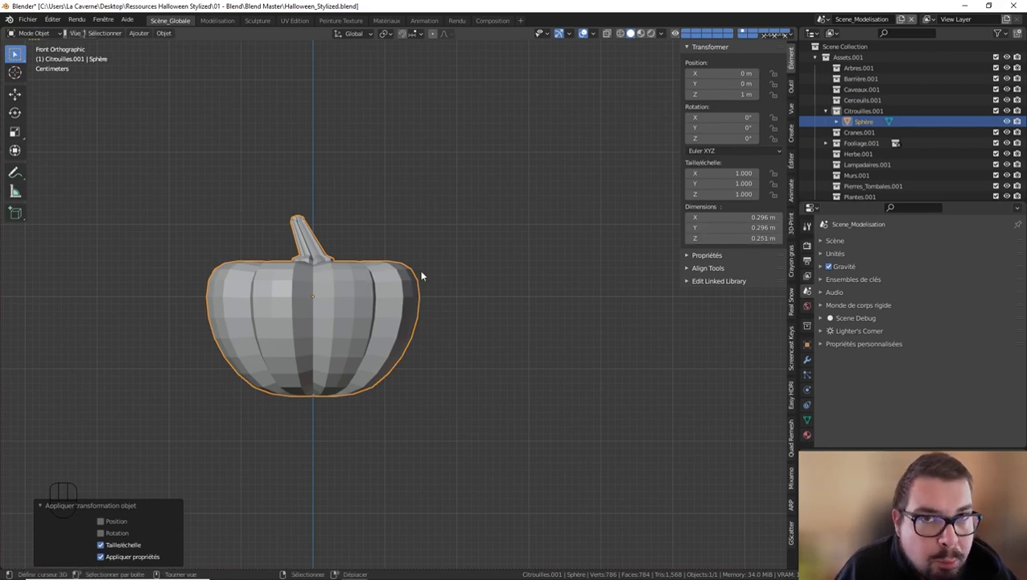
key("q")
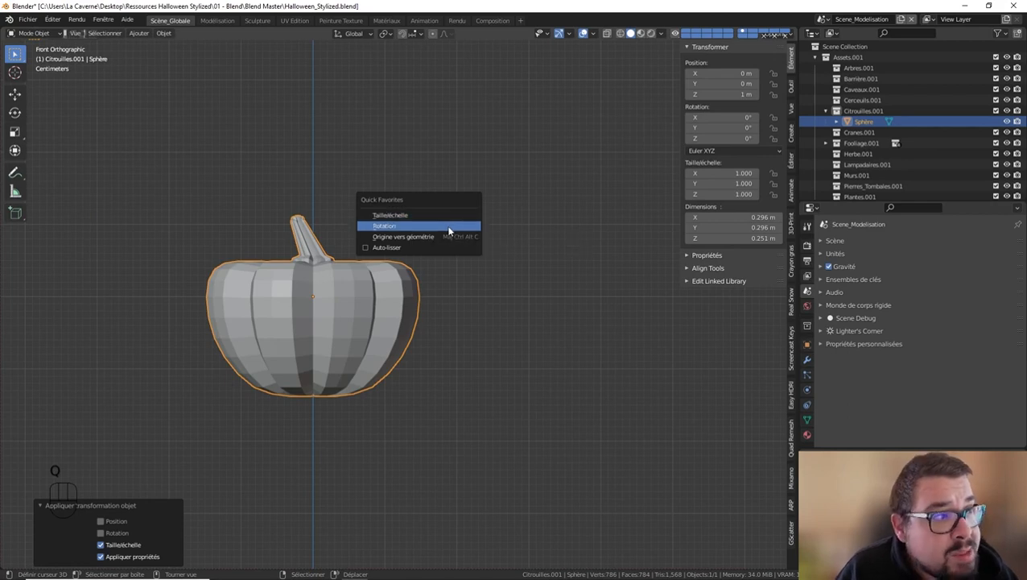
left_click(448, 229)
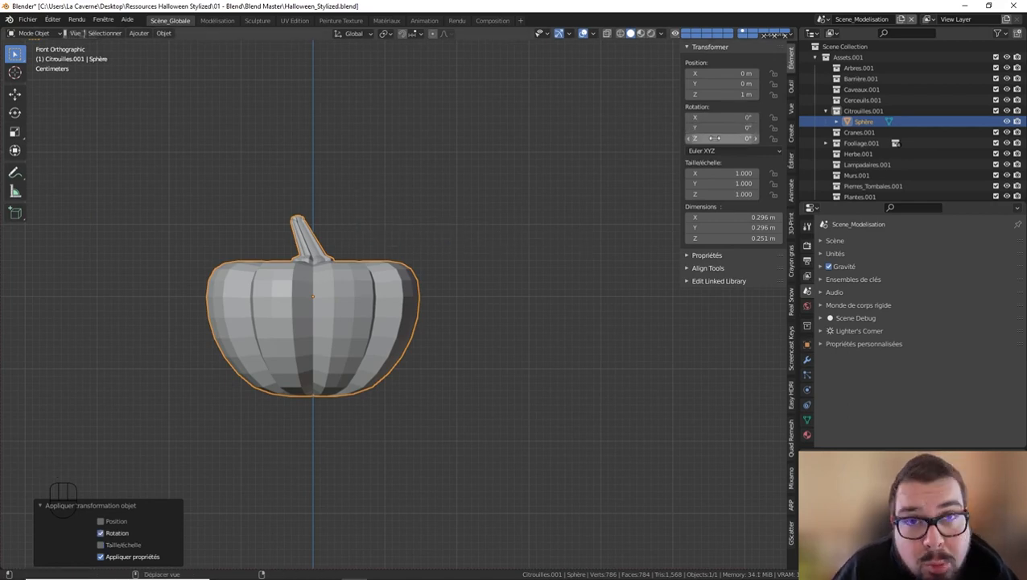
Remove the Auto-lisser option from the Quick Favorites
key("q")
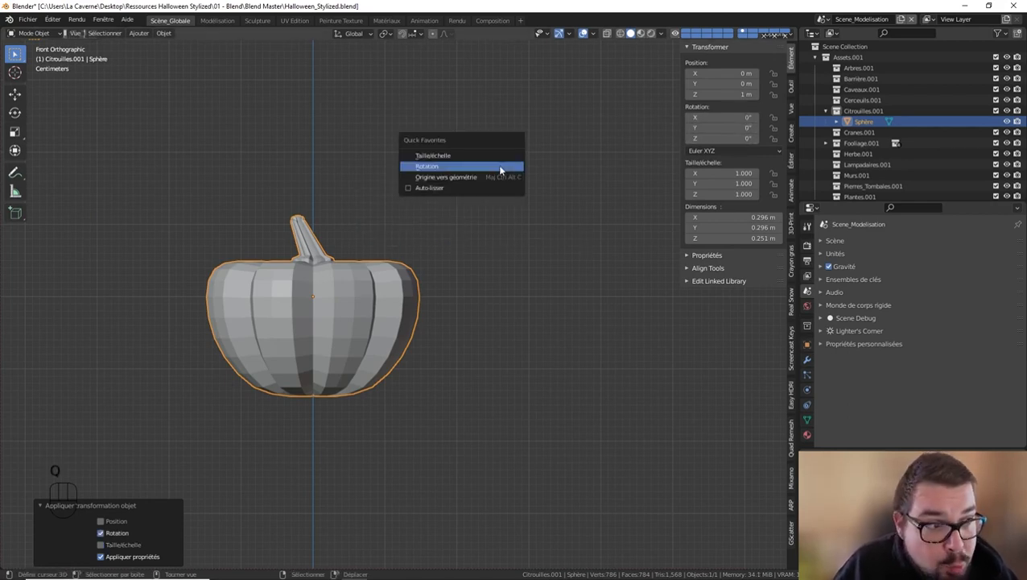
right_click(478, 178)
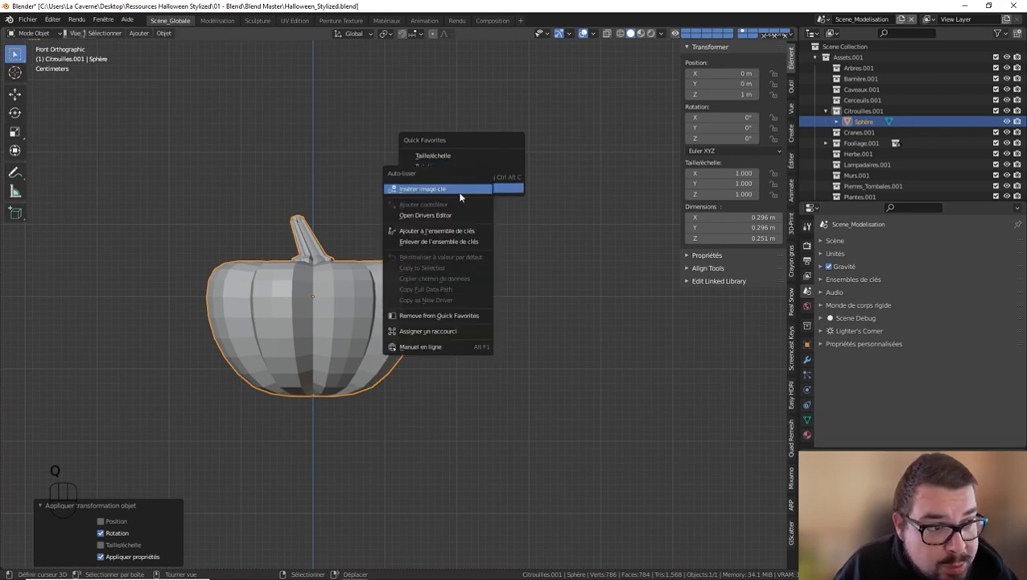
left_click(455, 315)
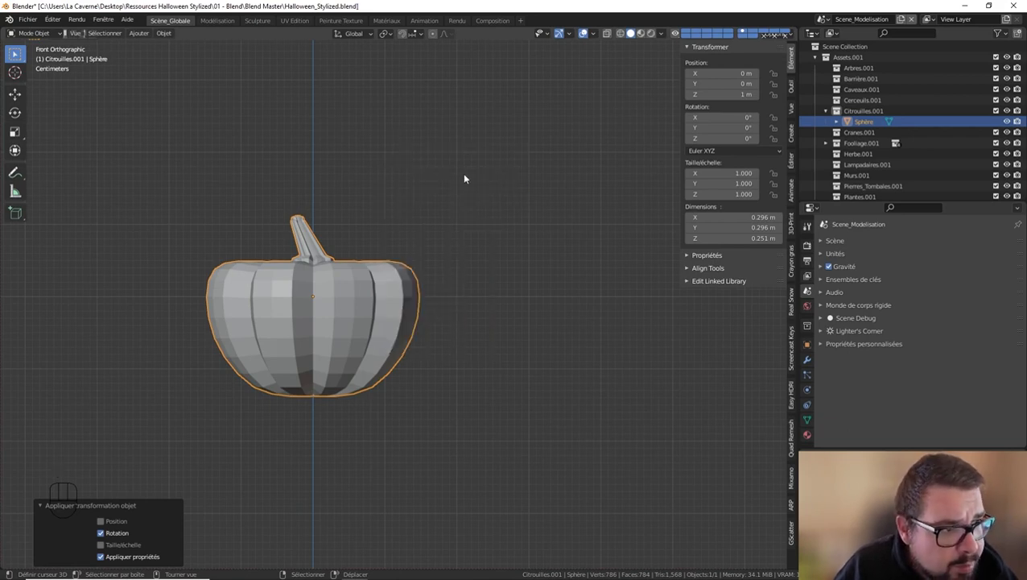
Try setting the pumpkin's origin to its geometry, and undo it
key("q")
left_click(456, 187)
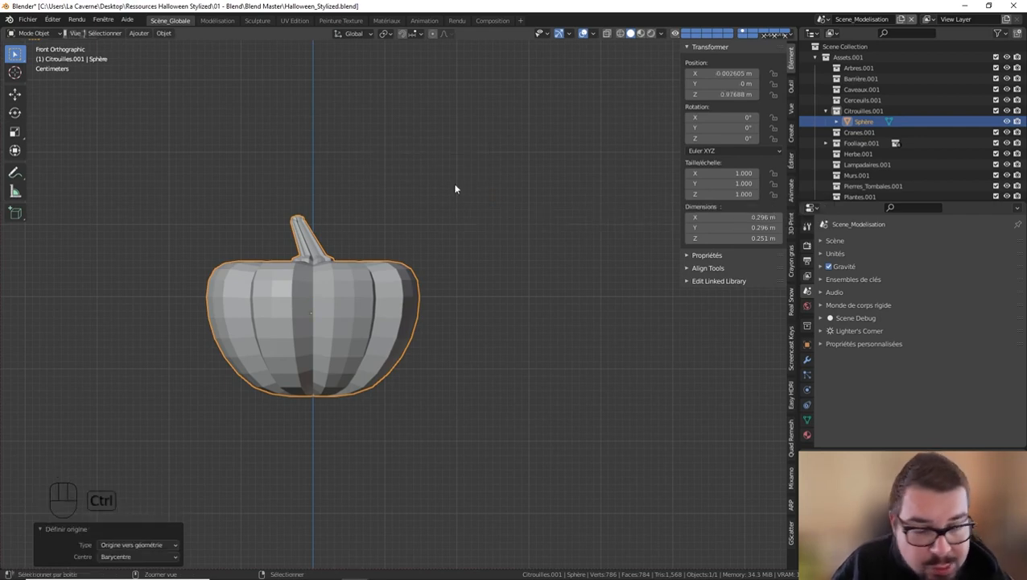
key("ctrl+z")
Set the pumpkin's origin to its geometry with the Quick Favorites and reset the 3D cursor to the world origin
key("q")
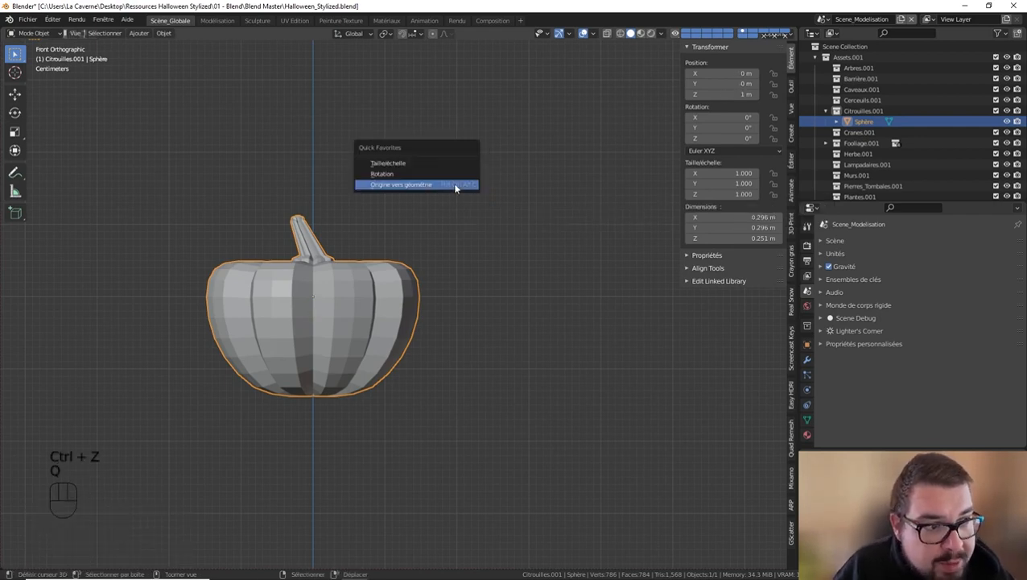
left_click(456, 186)
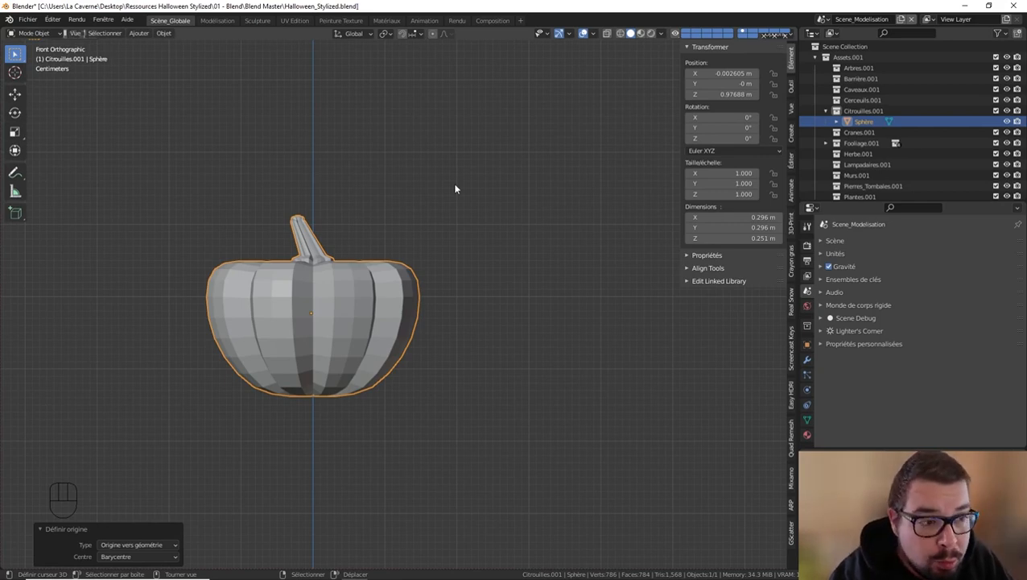
scroll(451, 197, "down", 5)
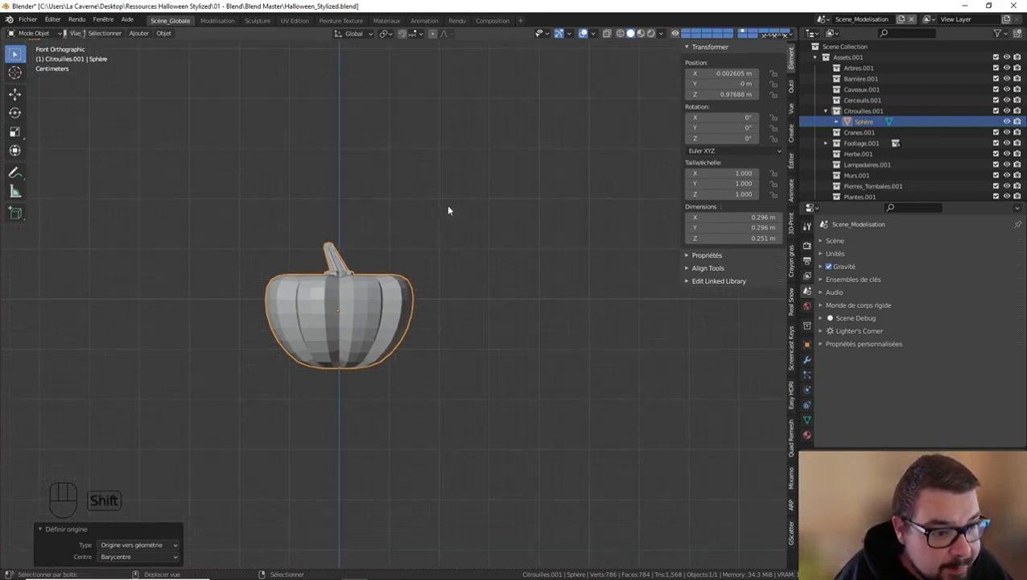
key("shift+c")
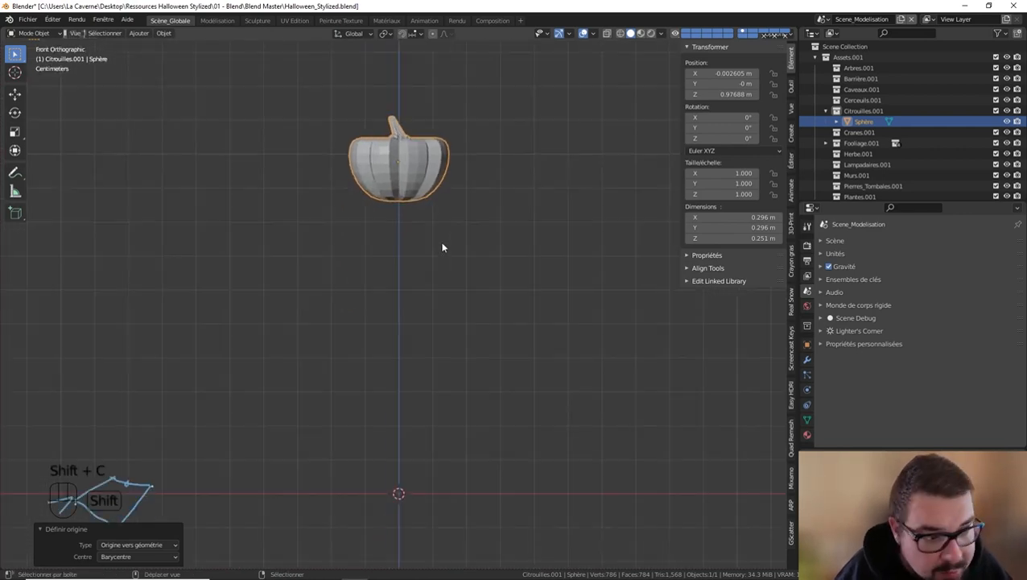
Add a cube at the world origin and scale it by 0.2
key("shift+a")
mouse_move(465, 281)
left_click(509, 293)
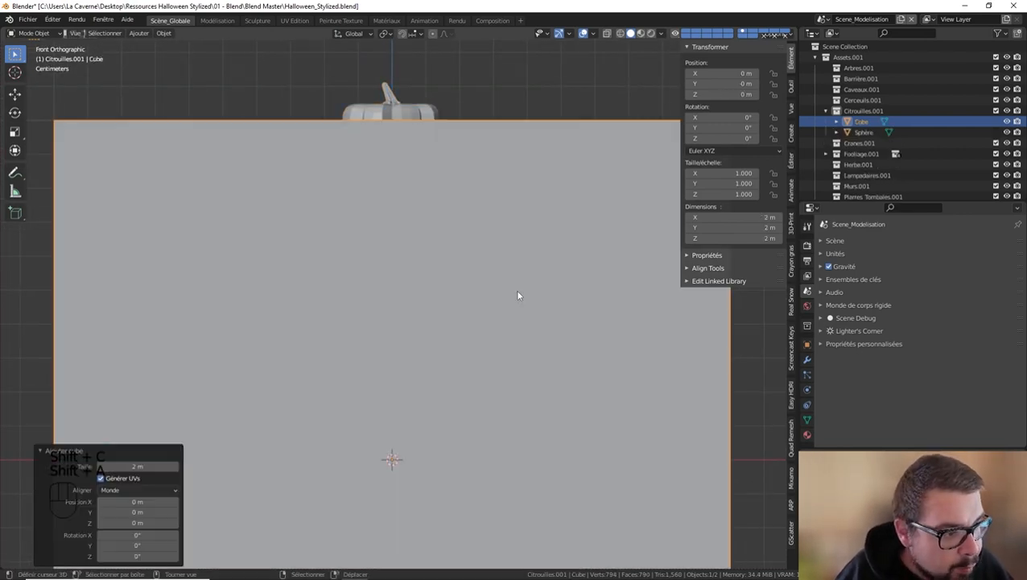
scroll(458, 322, "down", 3)
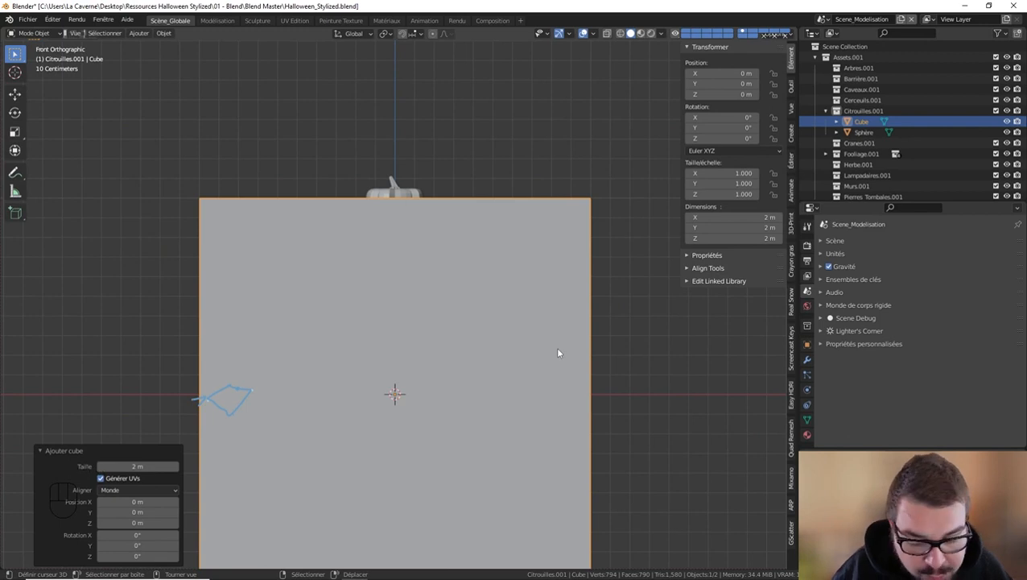
key("s")
key("KP_0")
key("KP_Decimal")
key("KP_2")
key("Return")
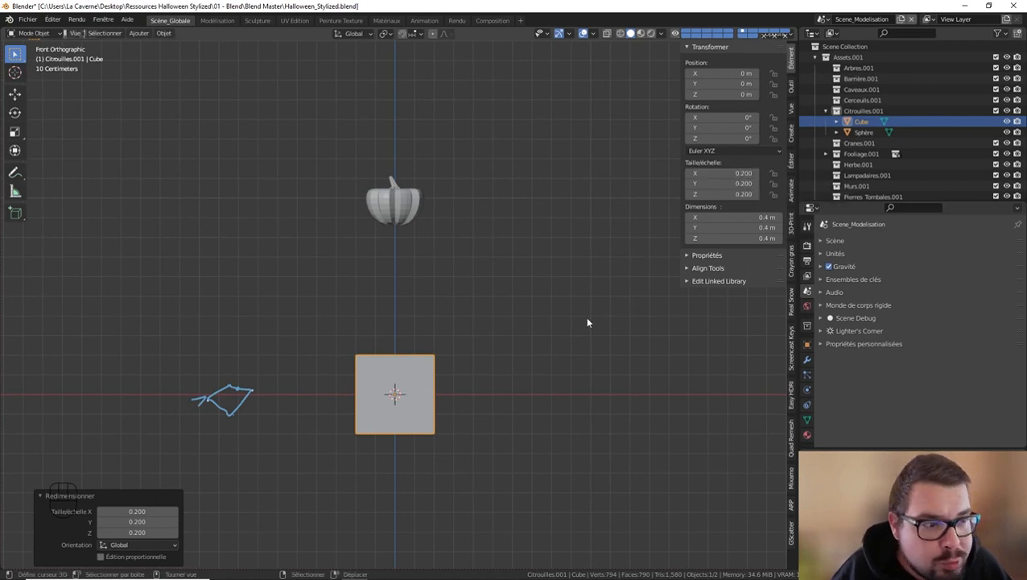
Apply the cube's scale and set its origin to its geometry using the Quick Favorites
key("ctrl+a")
left_click(501, 302)
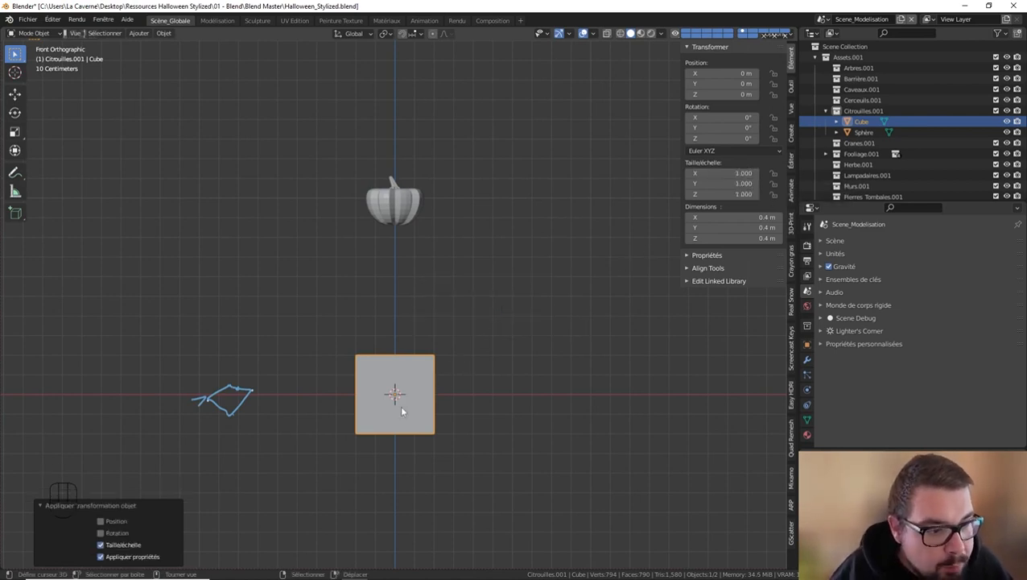
middle_click_drag(440, 395, 434, 356, "shift")
scroll(406, 363, "up", 4)
key("q")
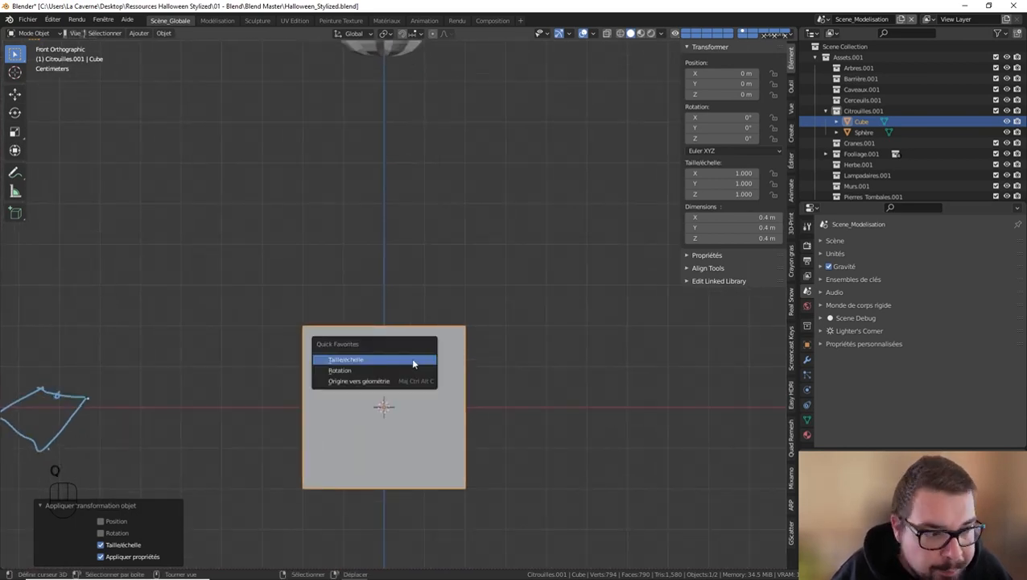
left_click(397, 381)
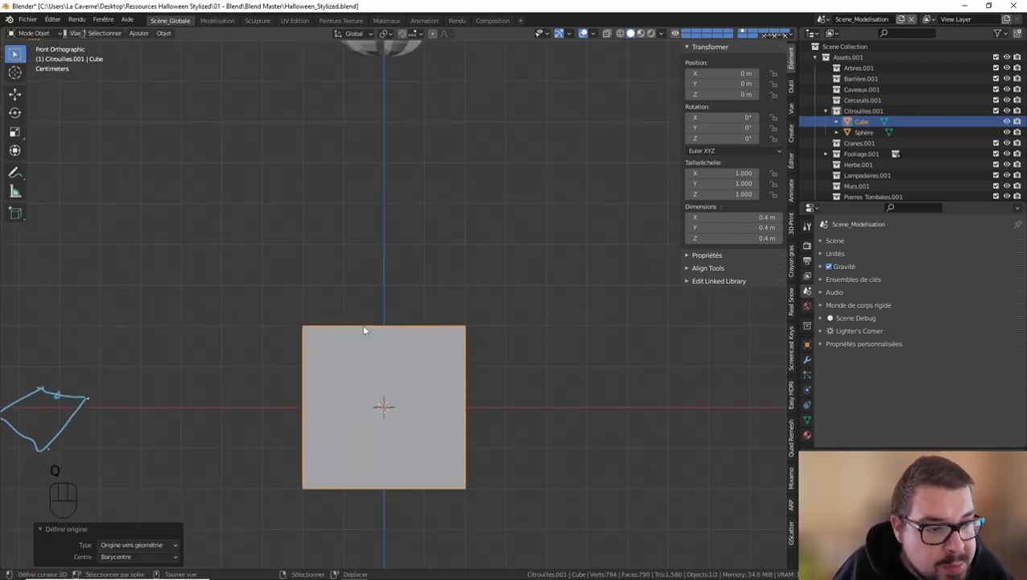
Cut one horizontal edge loop around the cube near its top, with a slide factor of about -0.748
key("Tab")
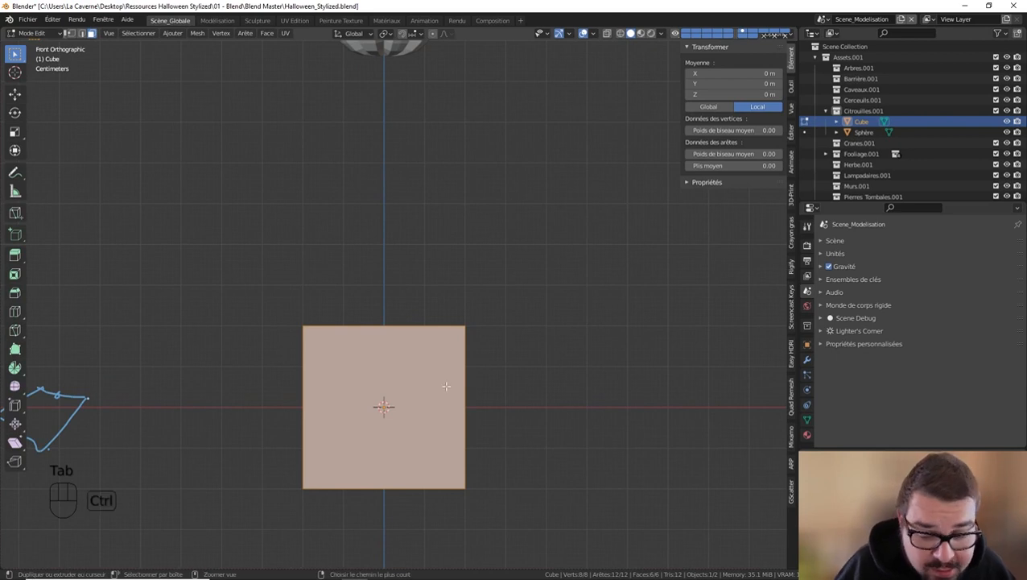
key("ctrl+r")
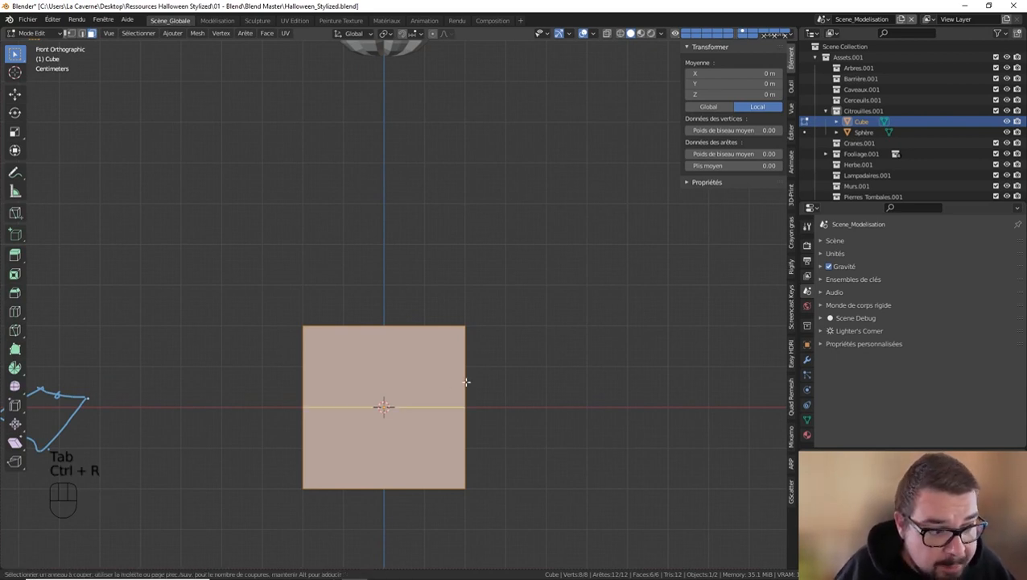
left_click(466, 381)
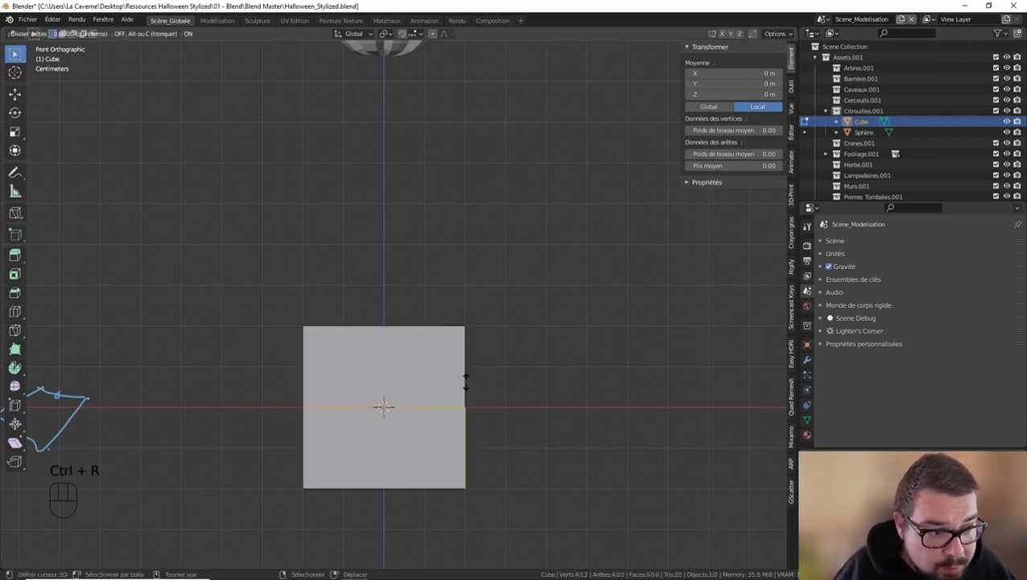
left_click(468, 319)
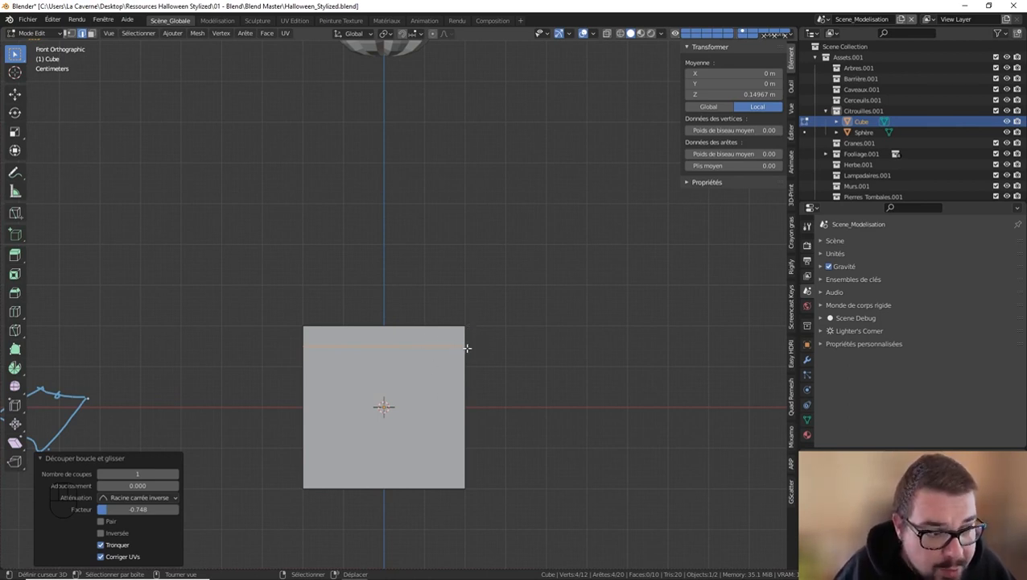
Set the loop-cut cube's origin to its geometry again in Object Mode and return to the front view
middle_click_drag(462, 341, 508, 343)
key("Tab")
key("q")
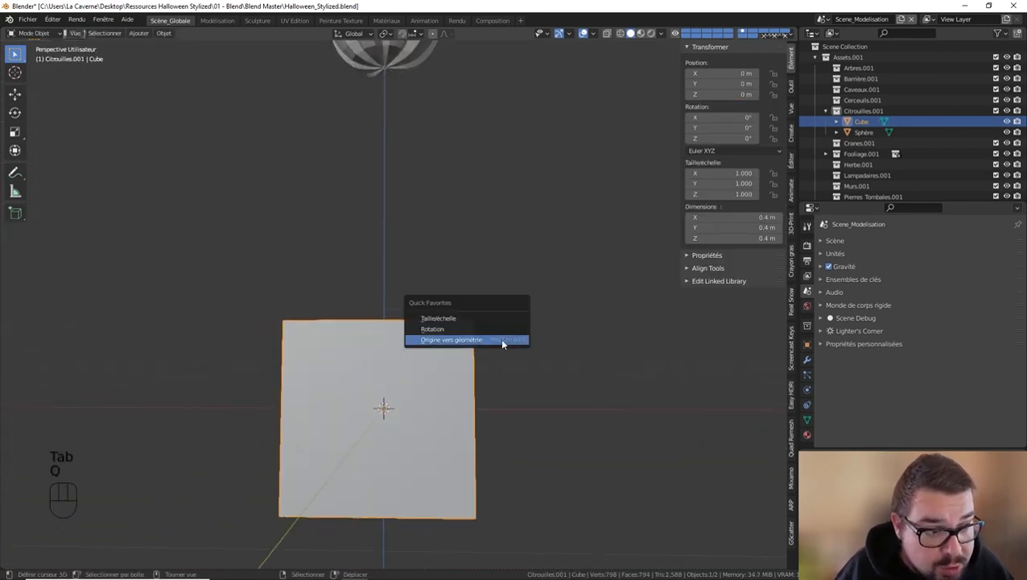
left_click(499, 338)
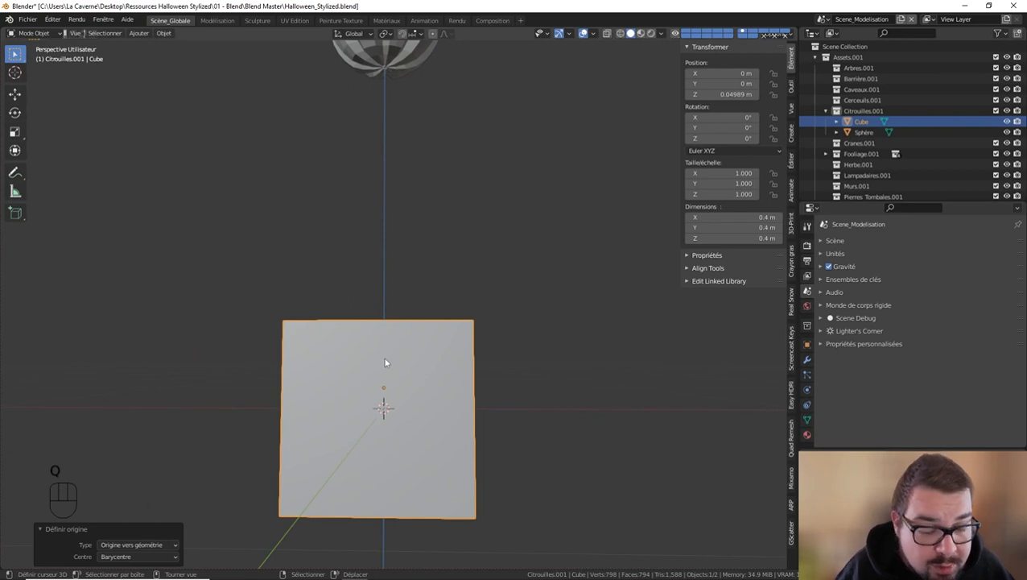
key("KP_1")
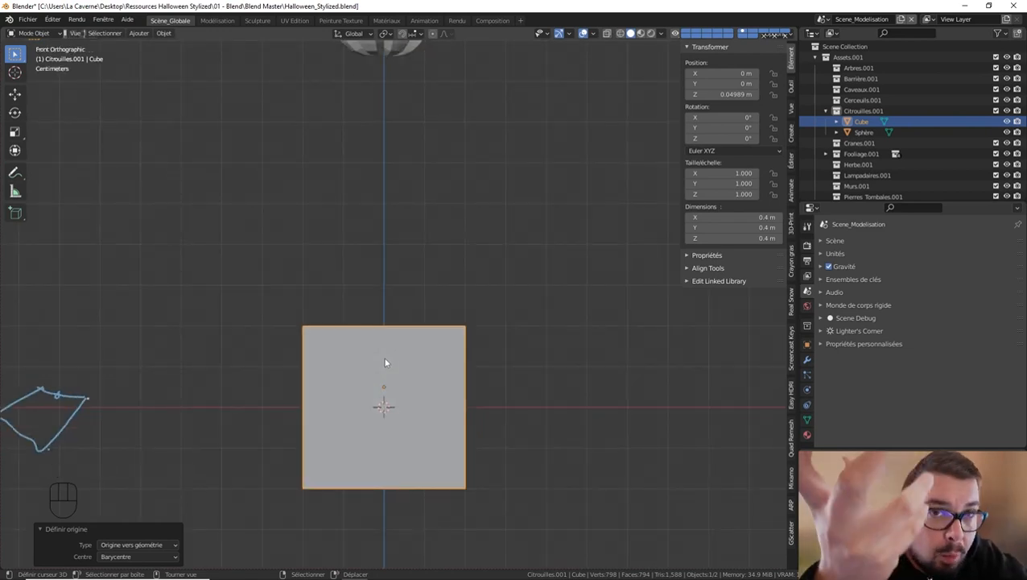
Switch mesh editing to vertex selection on the cube and examine its vertices in perspective
key("Tab")
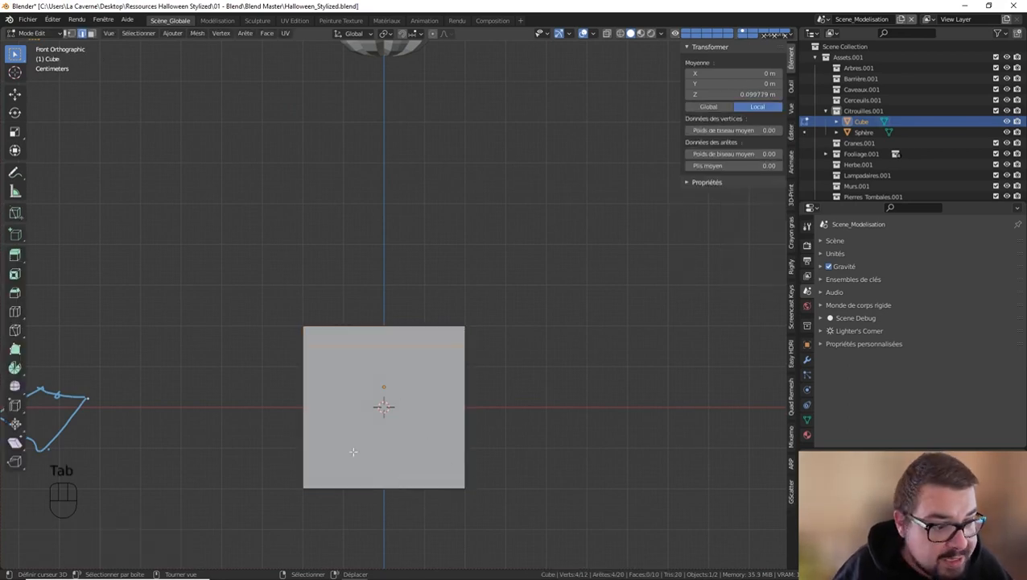
left_click(71, 34)
middle_click_drag(468, 480, 475, 370)
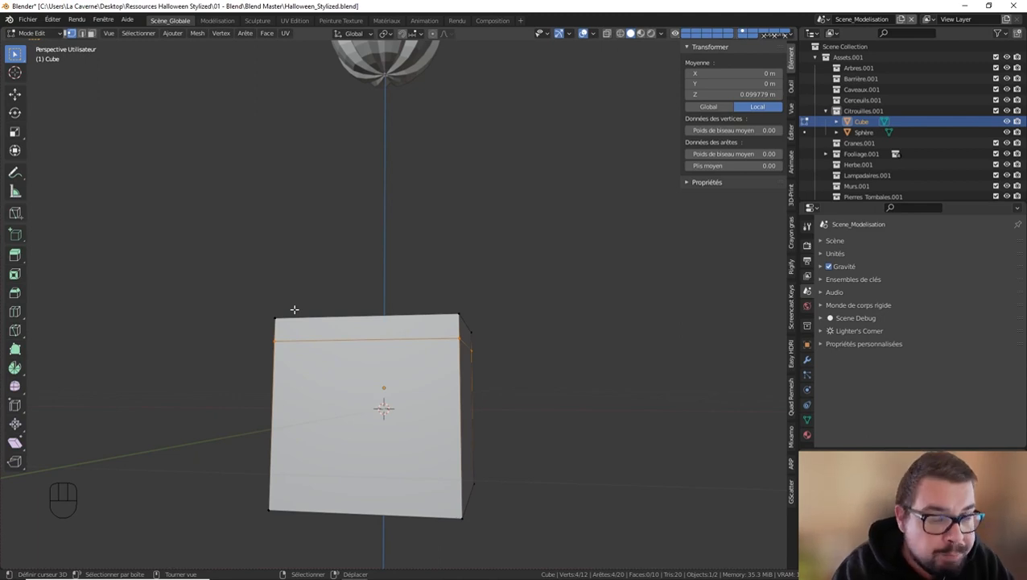
Delete the test cube in Object Mode and return to the front view
key("Tab")
key("x")
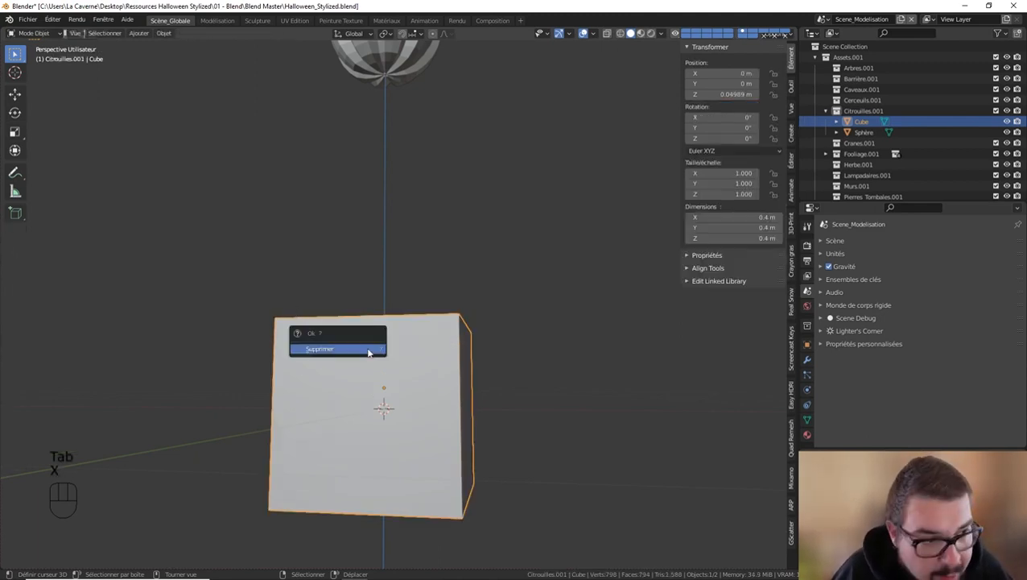
left_click(368, 351)
key("KP_1")
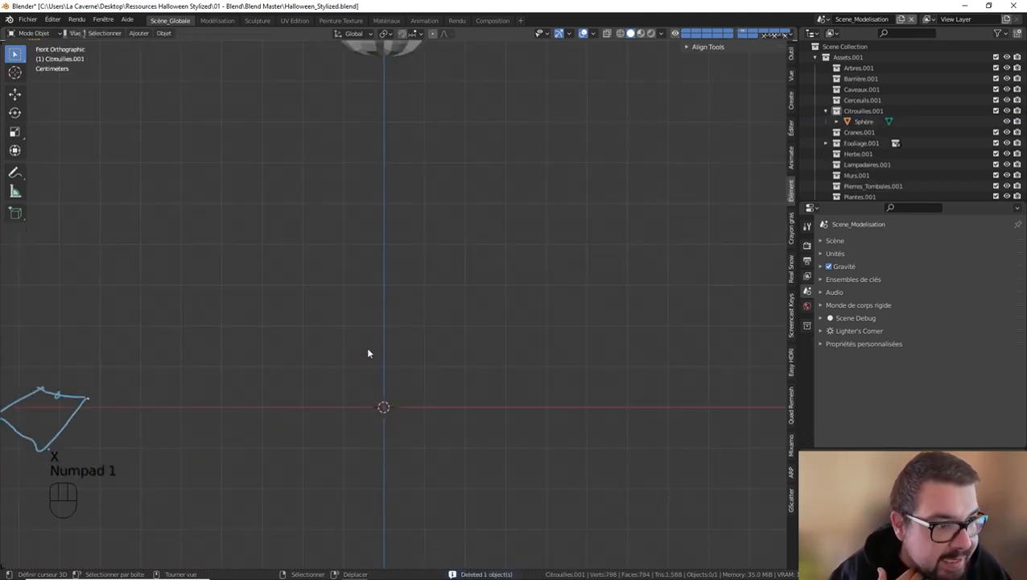
Select the pumpkin, enter Edit Mode on its mesh and clear the selection of the stem-tip vertices
middle_click_drag(447, 109, 438, 246, "shift")
left_click(372, 136)
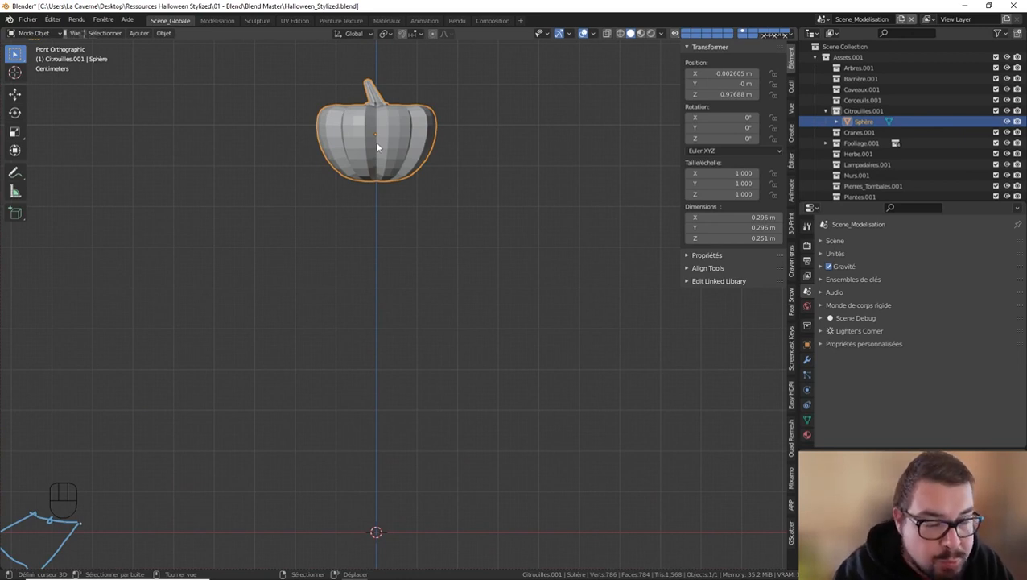
mouse_move(409, 145)
middle_mouse_down("shift")
mouse_move(403, 229)
mouse_move(420, 280)
middle_mouse_up("shift")
scroll(420, 280, "up", 4)
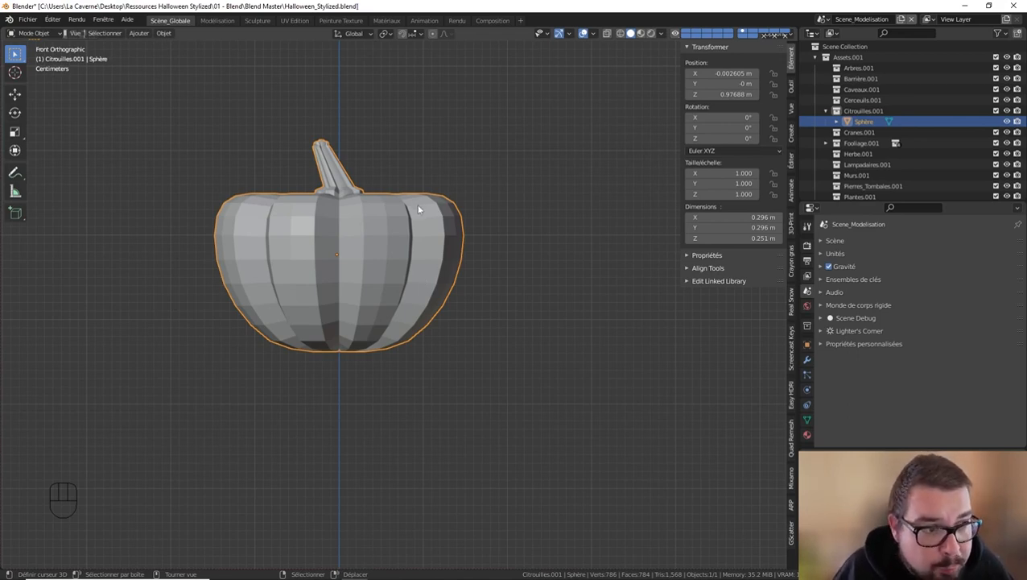
middle_click_drag(418, 209, 421, 248, "shift")
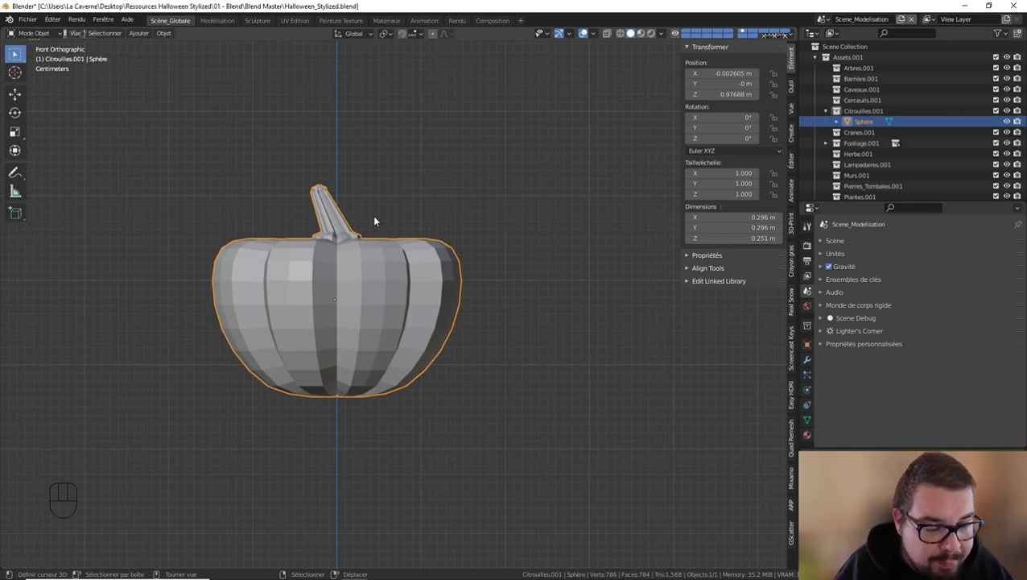
key("Tab")
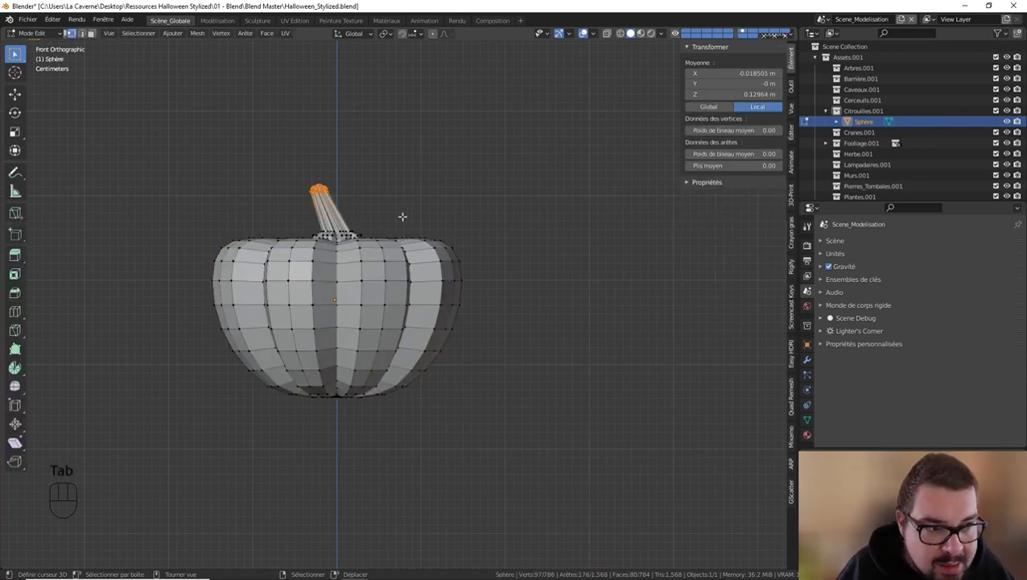
middle_click_drag(408, 218, 395, 241)
key("a")
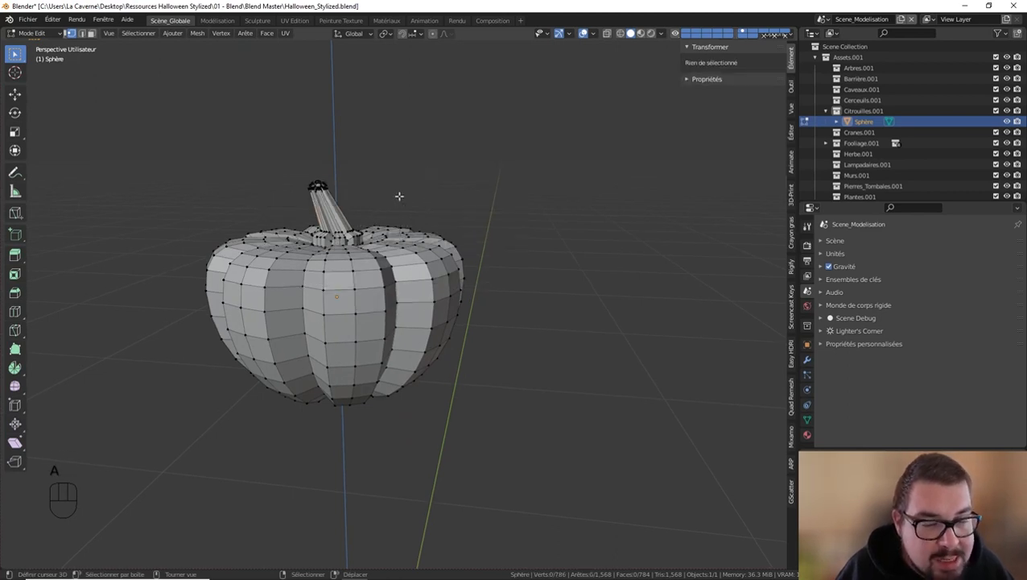
Display the face normals on the pumpkin mesh and examine their direction from several sides
middle_click_drag(402, 284, 389, 266)
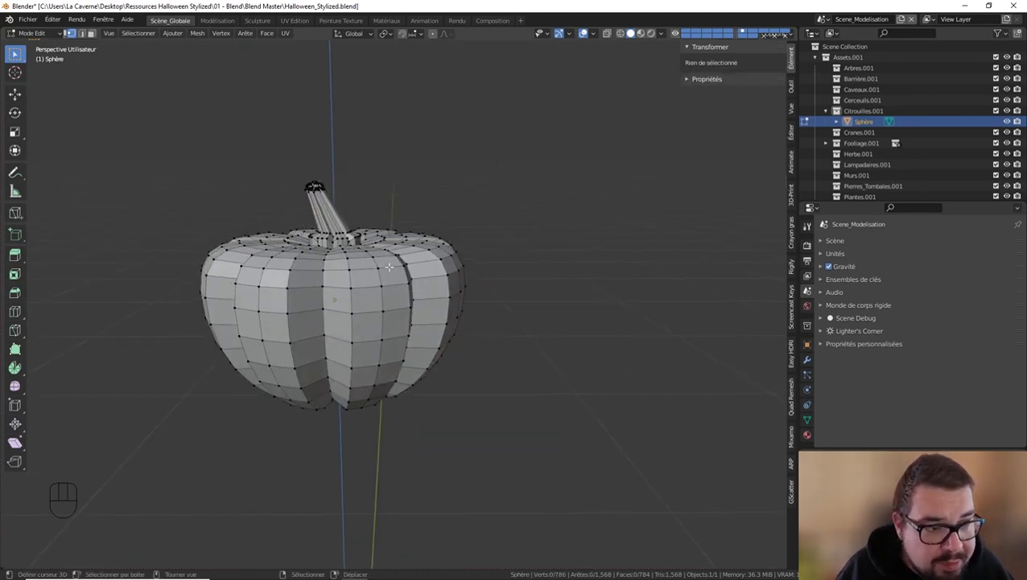
scroll(388, 267, "up", 2)
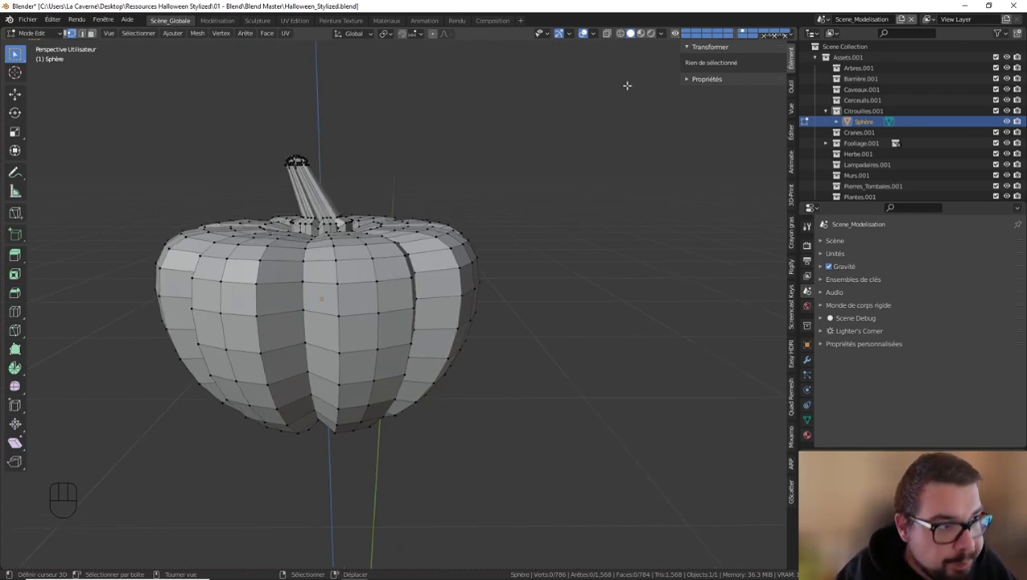
left_click(594, 36)
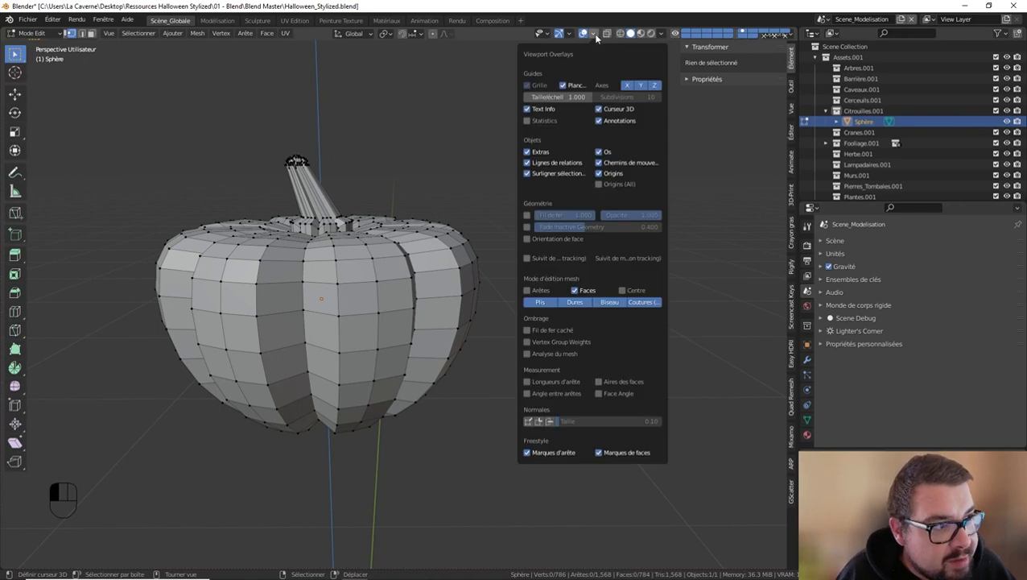
left_click(593, 36)
left_click(593, 35)
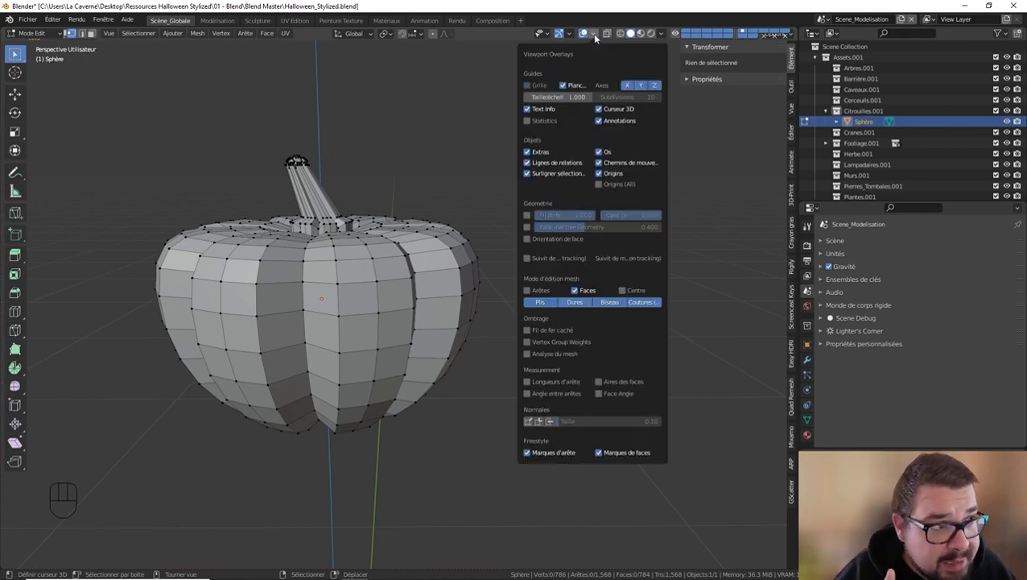
left_click(550, 422)
middle_click_drag(434, 249, 483, 256)
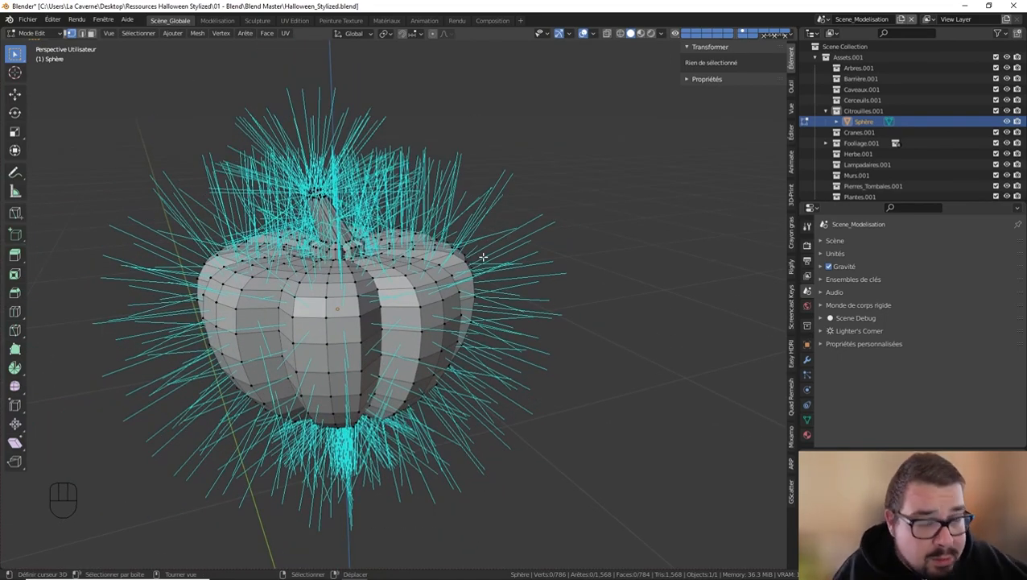
middle_click_drag(483, 257, 449, 265)
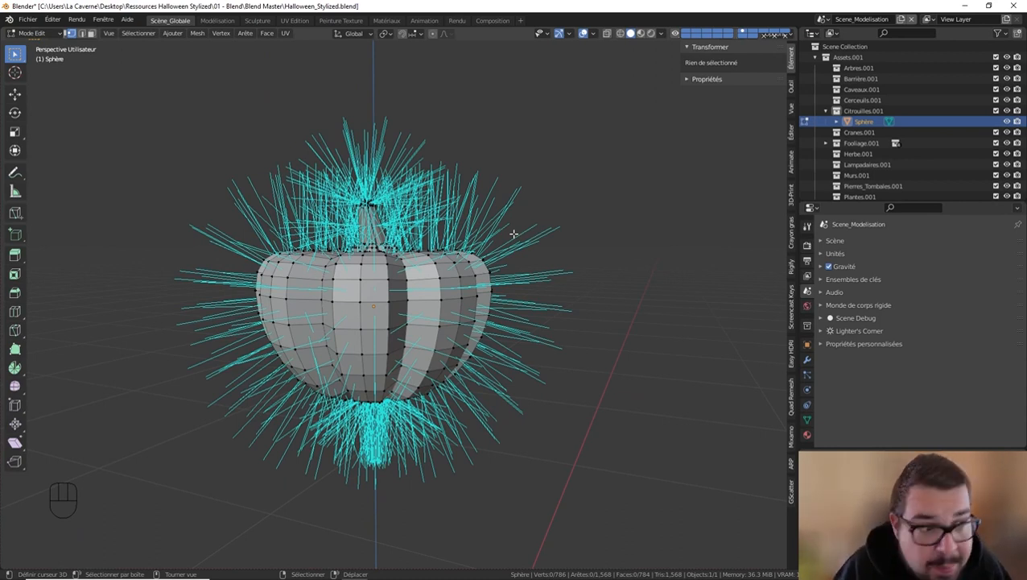
Select the entire pumpkin mesh, recalculate its normals toward the inside and inspect them around the model
key("a")
left_click(519, 201)
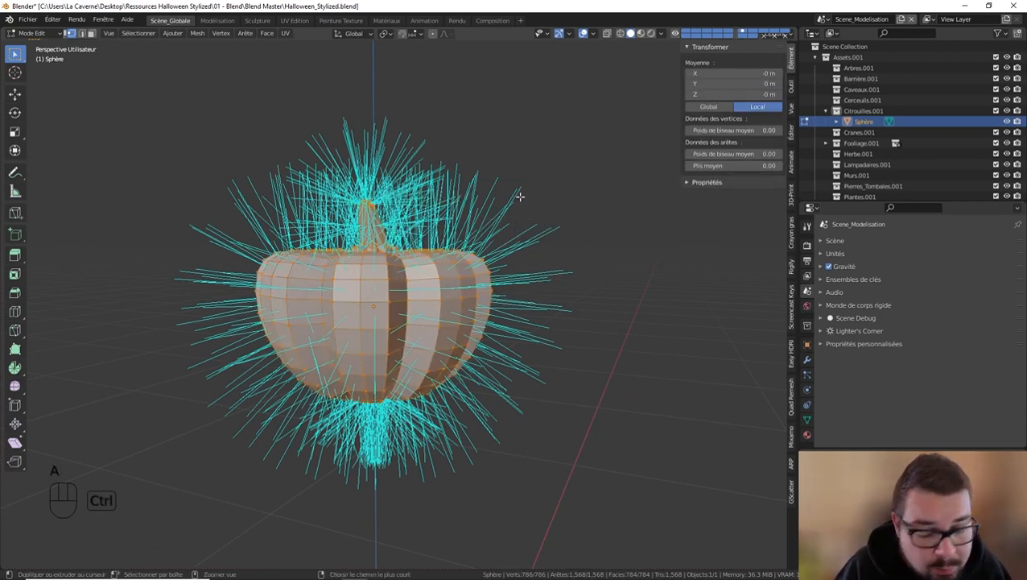
key("ctrl+shift+n")
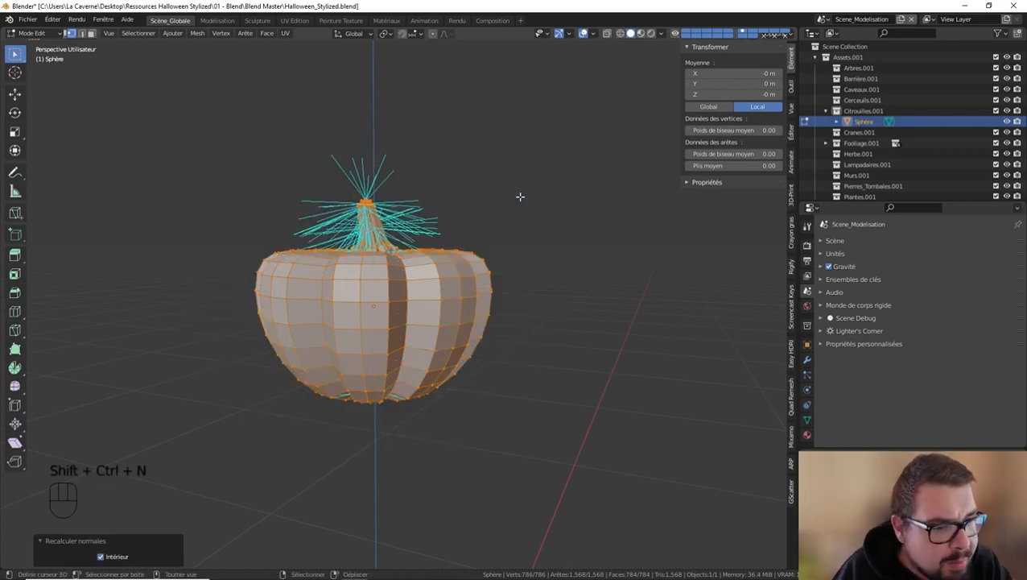
middle_click_drag(520, 195, 444, 216)
middle_click_drag(378, 278, 488, 248)
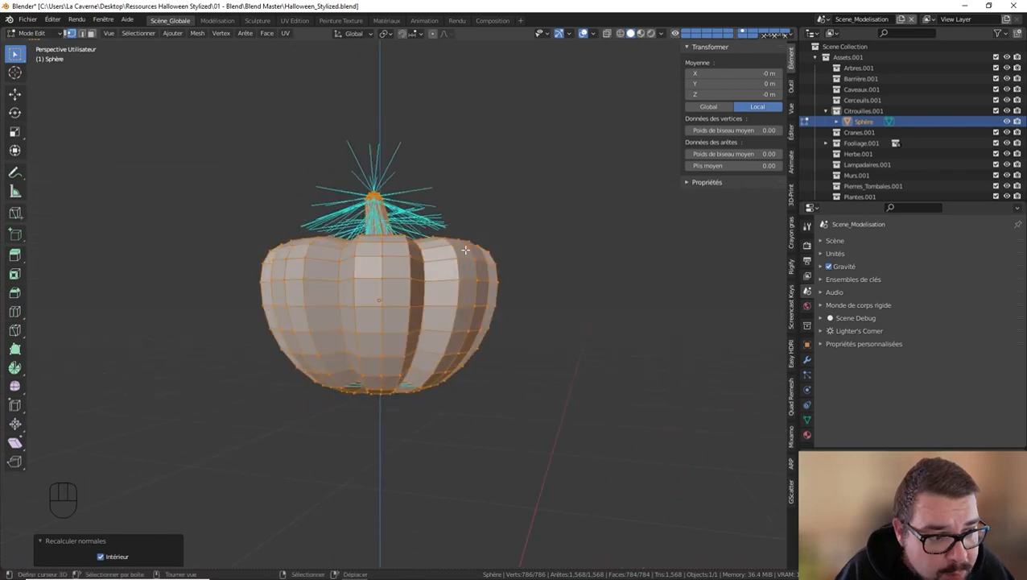
Inspect the inward normals from inside the pumpkin and recalculate the whole mesh's normals toward the outside
middle_click_drag(335, 278, 291, 287)
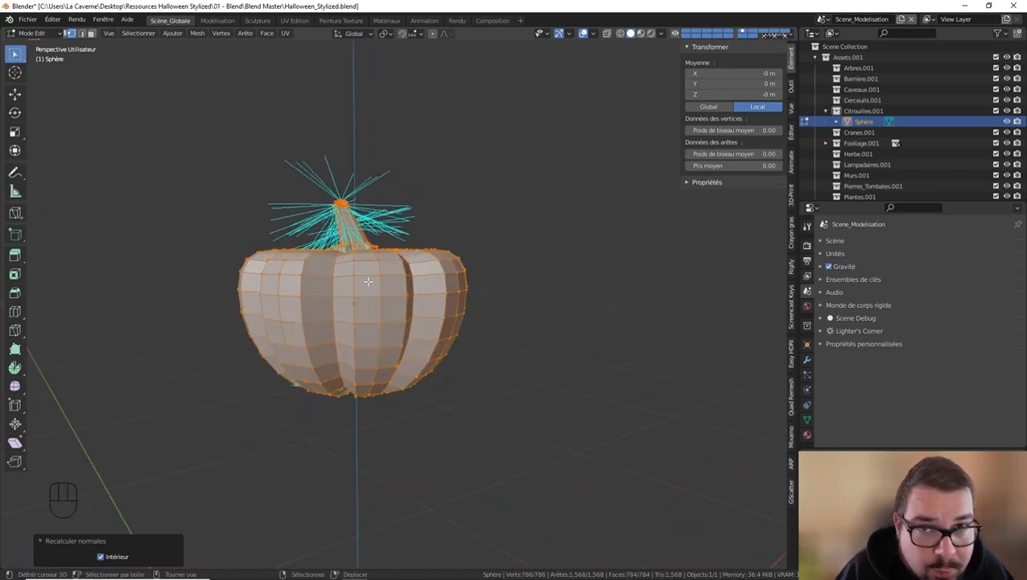
scroll(416, 281, "up", 10)
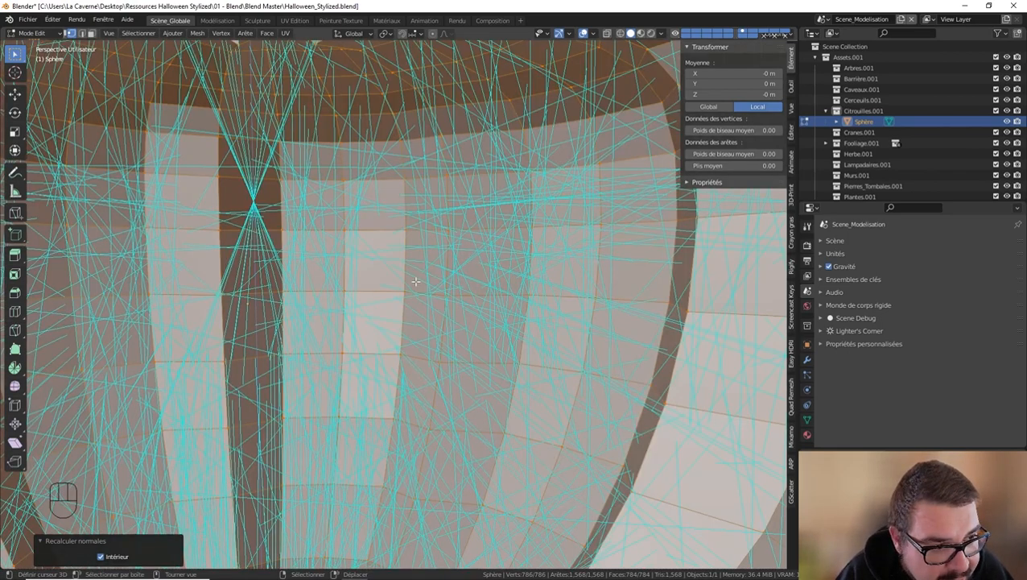
scroll(416, 281, "up", 2)
middle_click_drag(415, 281, 427, 243)
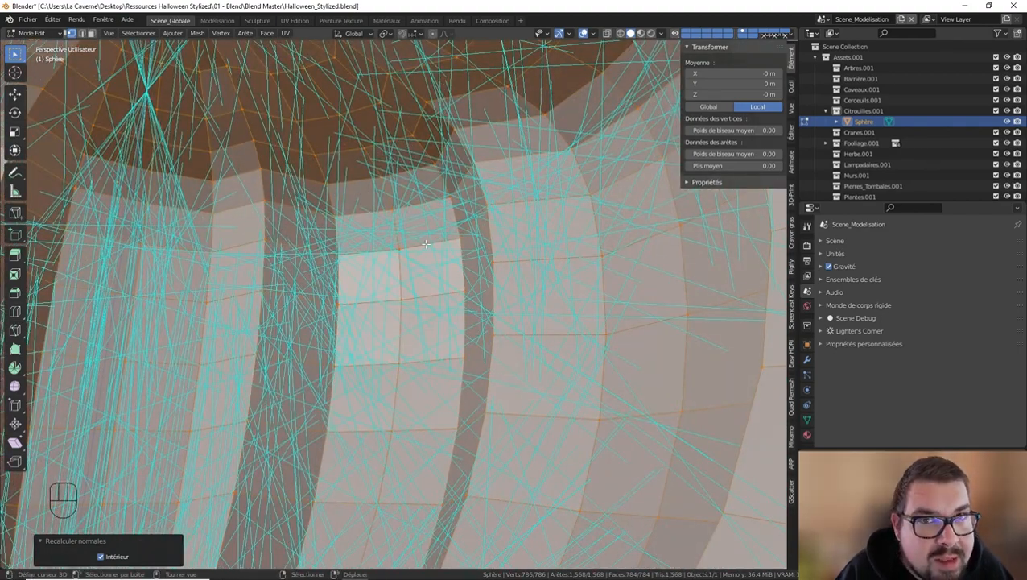
scroll(425, 246, "down", 10)
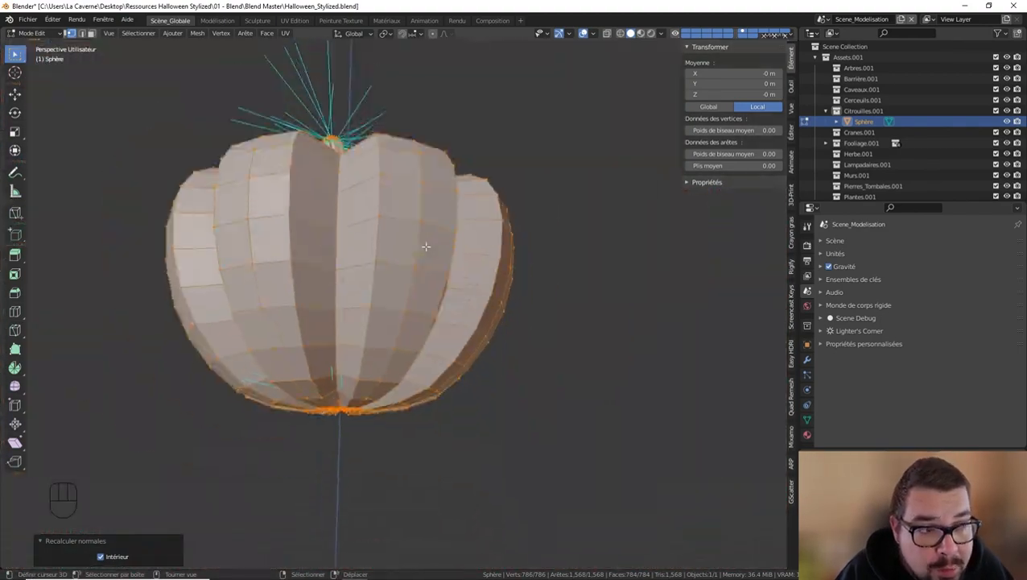
scroll(426, 274, "up", 1)
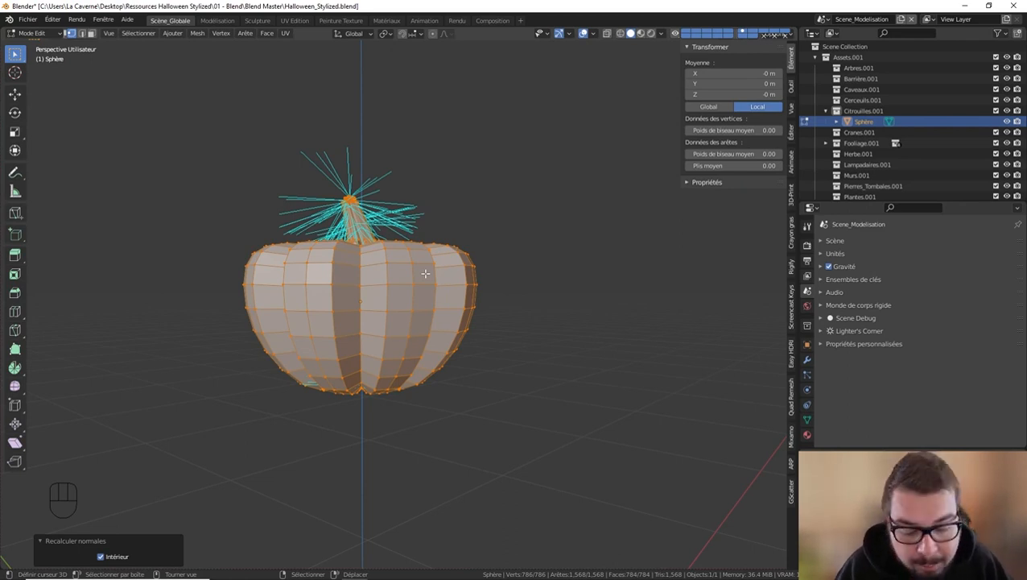
key("ctrl+n")
Hide the face-normal lines on the pumpkin mesh and turn on the face orientation overlay in Edit Mode
key("Tab")
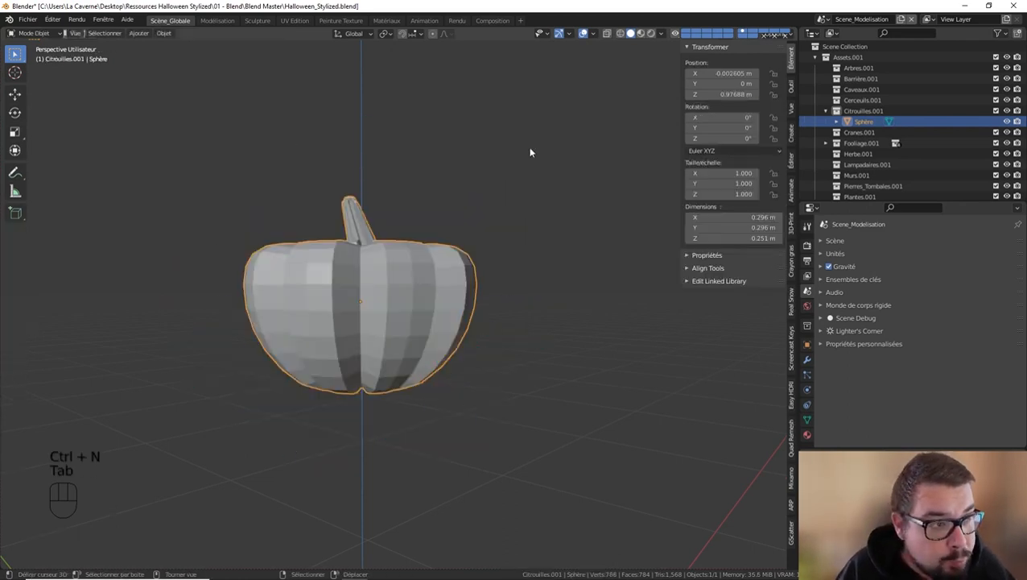
left_click(594, 34)
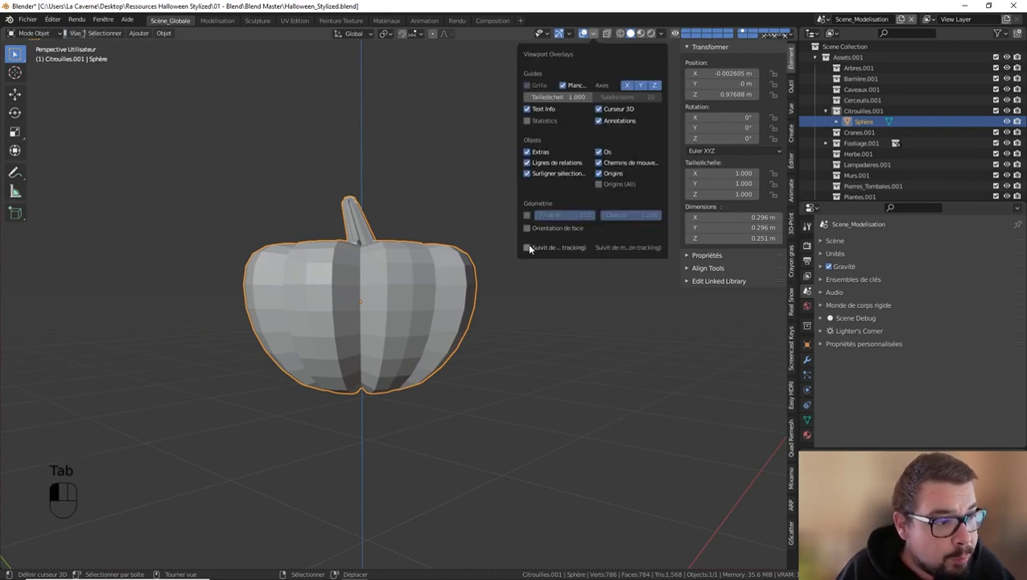
key("Tab")
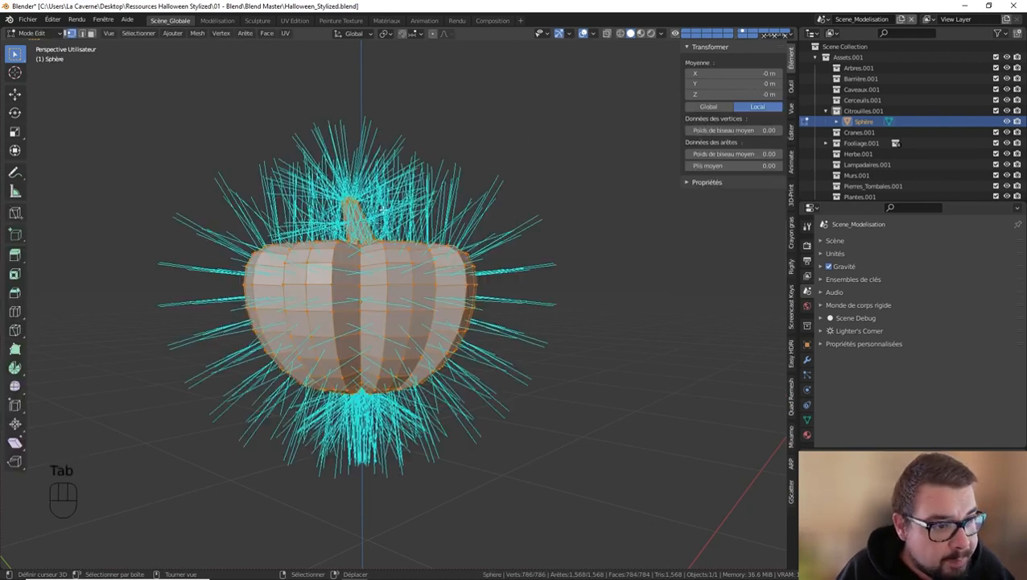
left_click(592, 35)
left_click(550, 421)
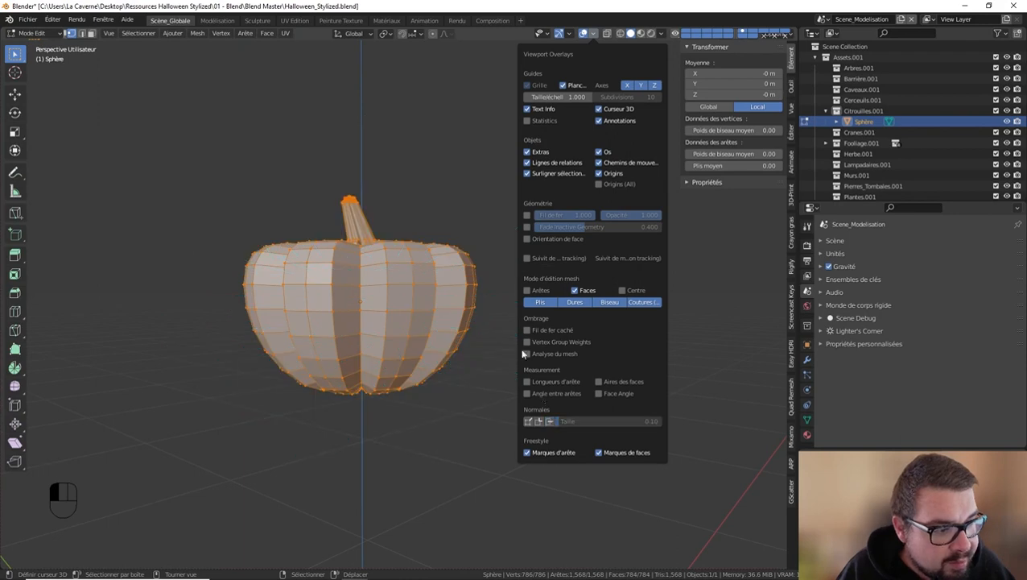
left_click(593, 35)
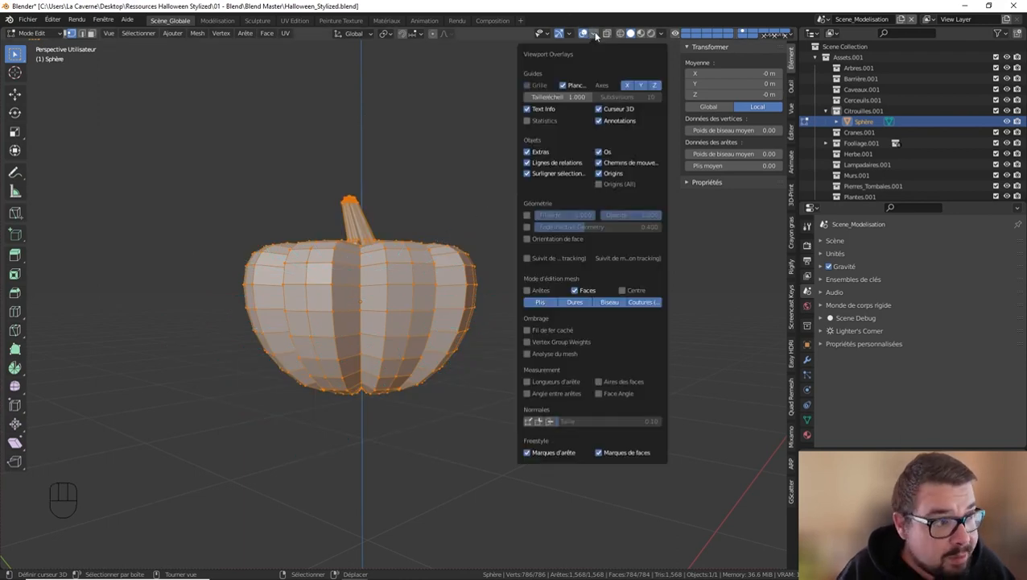
left_click(527, 238)
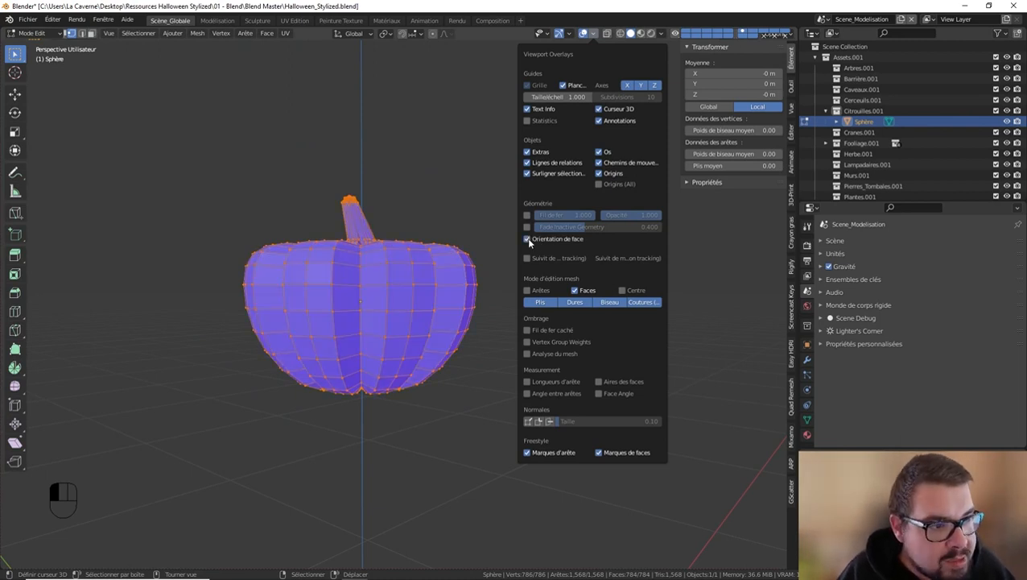
Recalculate the whole pumpkin's normals toward the inside and inspect the face orientation from above and below in Object Mode
middle_click_drag(436, 163, 395, 200)
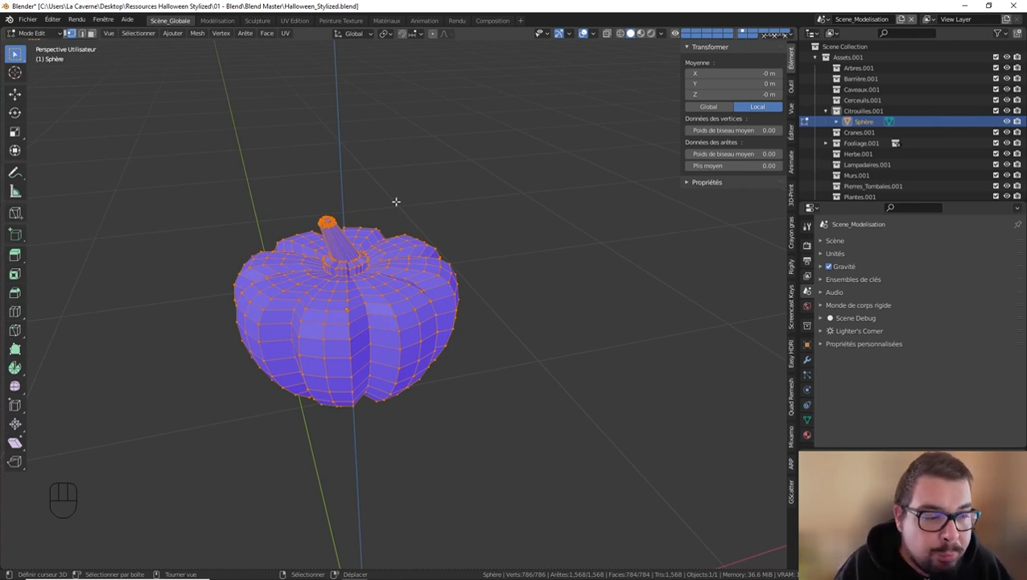
middle_click_drag(378, 201, 381, 190)
key("ctrl+shift+n")
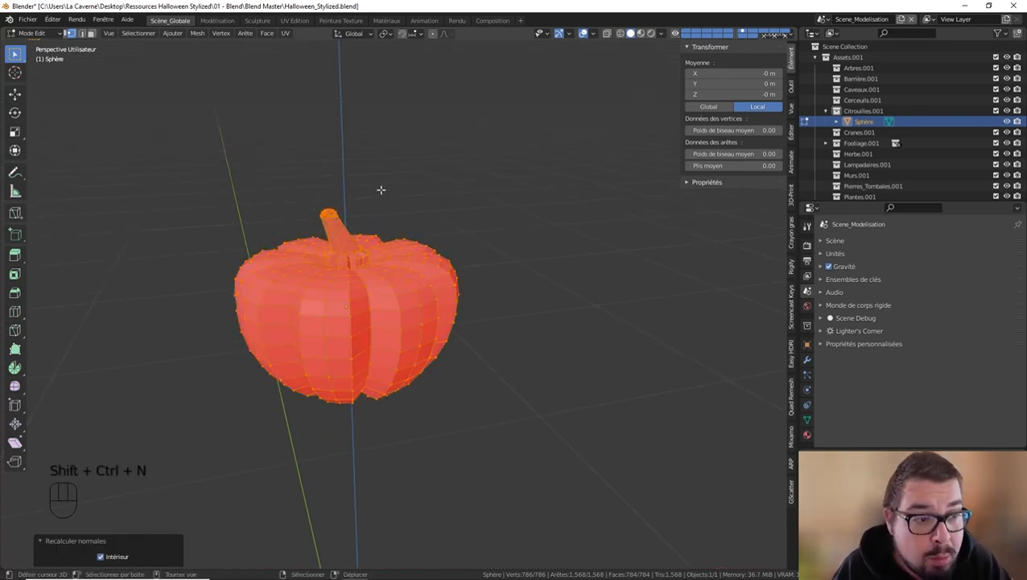
key("Tab")
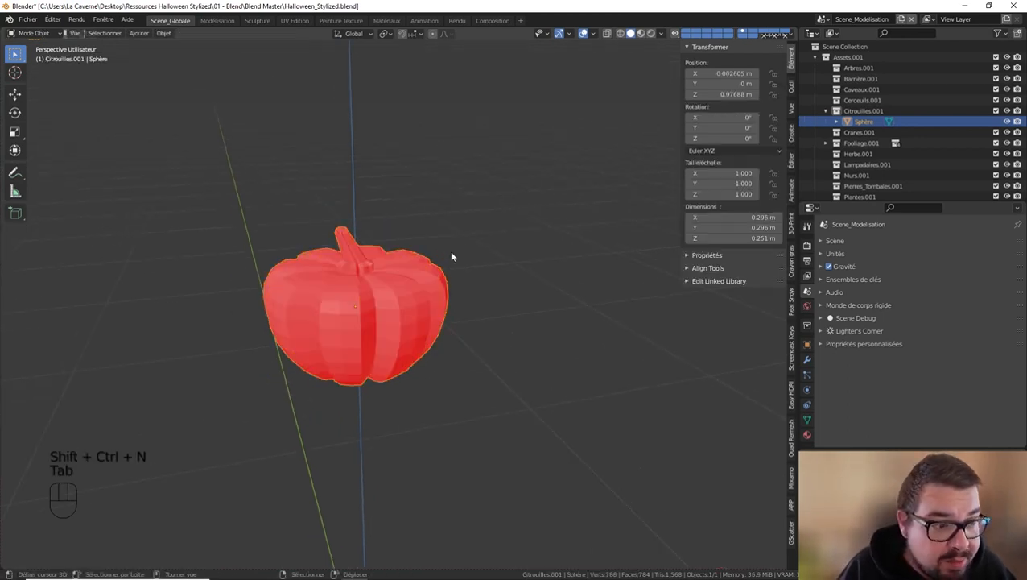
middle_click_drag(453, 248, 502, 165)
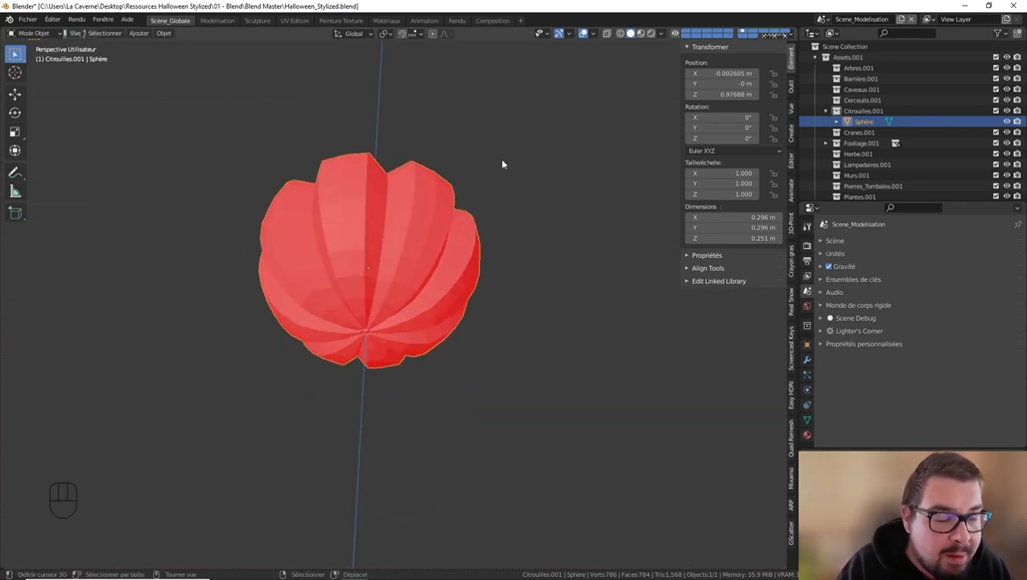
Return to Edit Mode and recalculate all of the pumpkin's normals toward the outside
key("Tab")
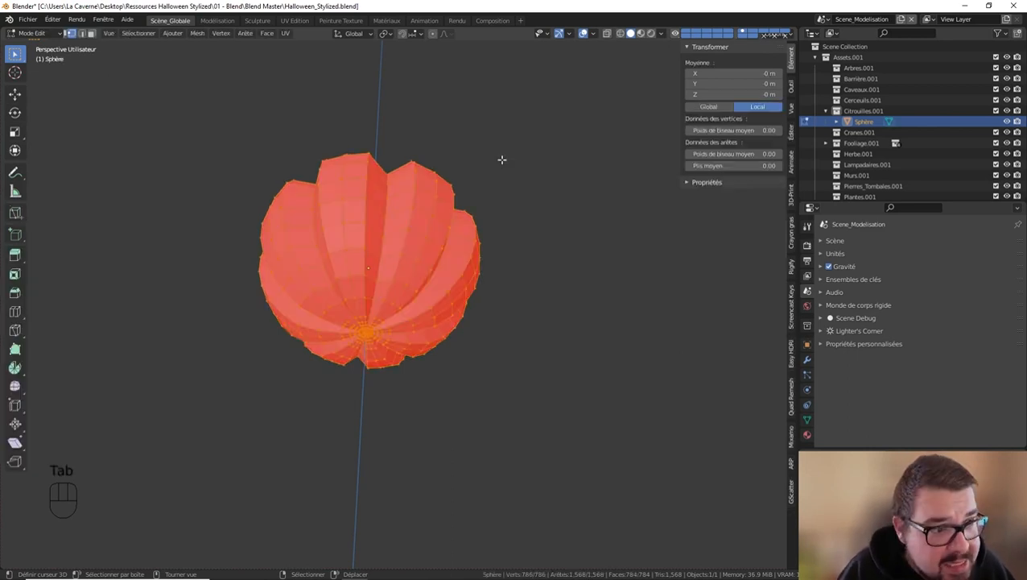
key("ctrl+n")
middle_click_drag(480, 192, 437, 255)
In face selection mode, recalculate the normal of a single face on a pumpkin lobe toward the inside and inspect it in Object Mode
left_click(91, 34)
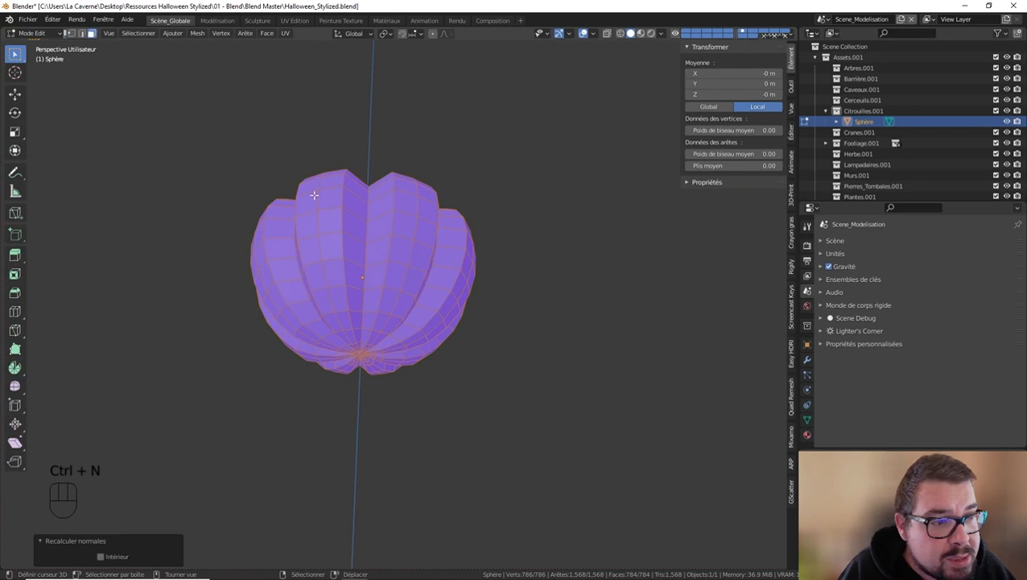
left_click(393, 246)
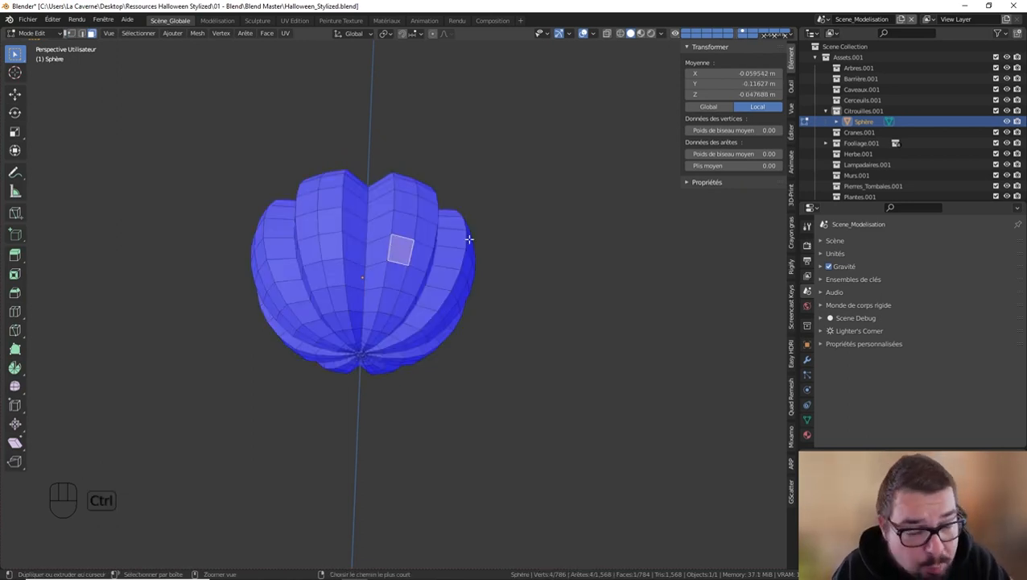
key("shift+ctrl+n")
key("Tab")
middle_click_drag(470, 246, 349, 281)
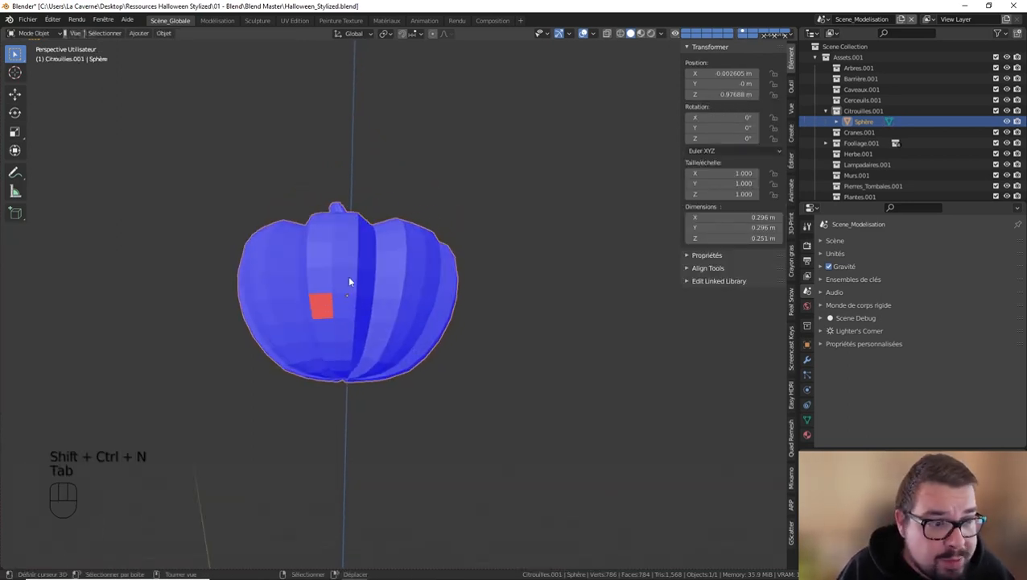
scroll(350, 281, "up", 3)
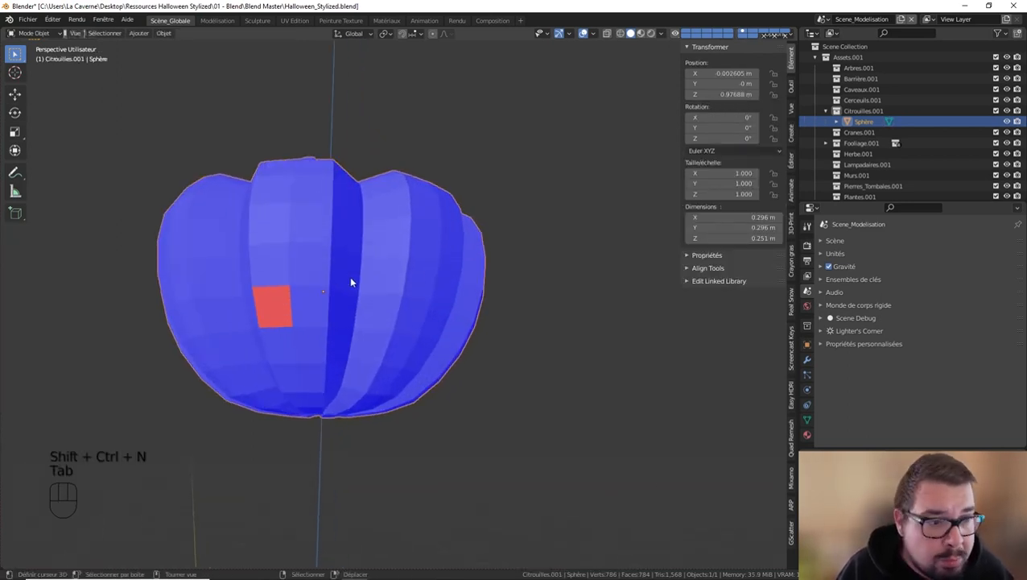
Turn off the face orientation overlay and return to Edit Mode with the reversed face in view
left_click(593, 34)
left_click(529, 228)
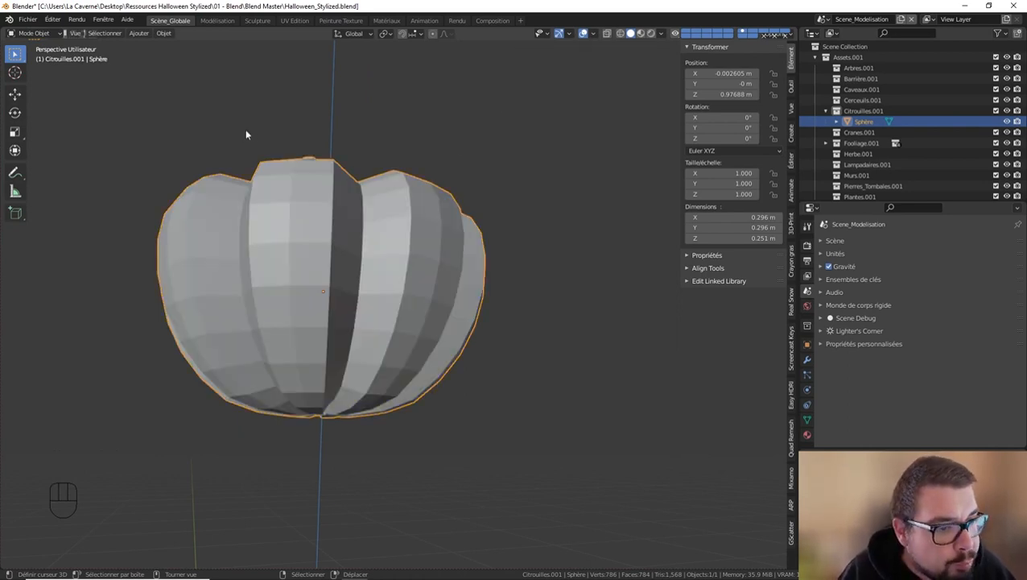
middle_click_drag(245, 129, 297, 162)
key("Tab")
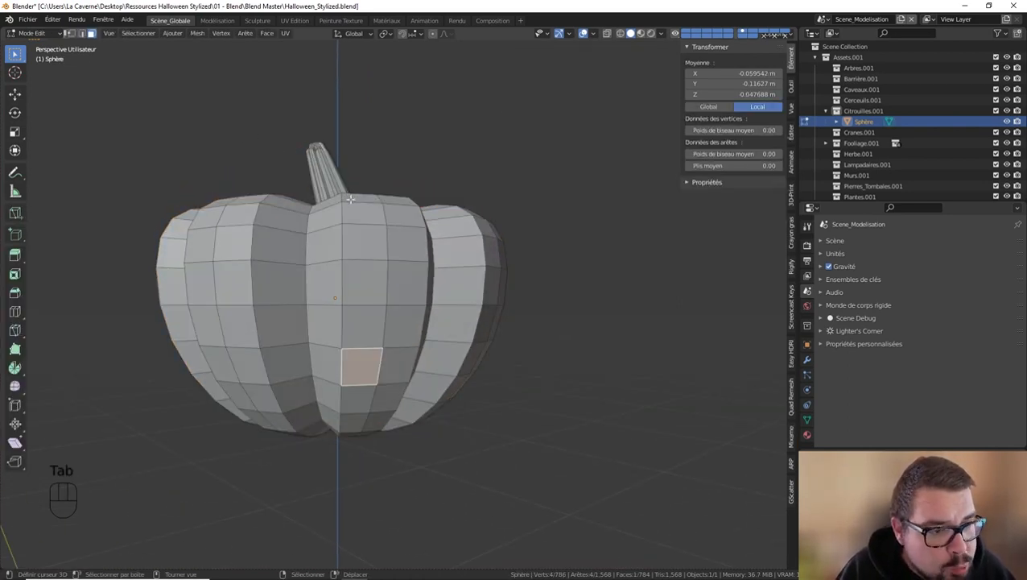
key("Tab")
key("Tab")
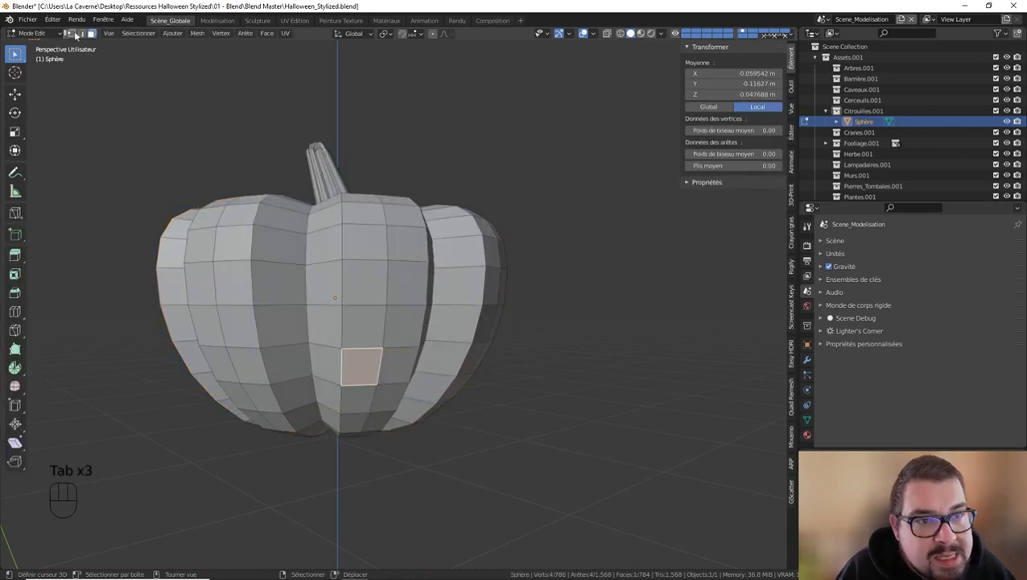
In edge selection mode, bevel two neighbouring vertical edge loops on the front lobe, the second about 0.00384 m wide
left_click(81, 33)
left_click(390, 319, "alt")
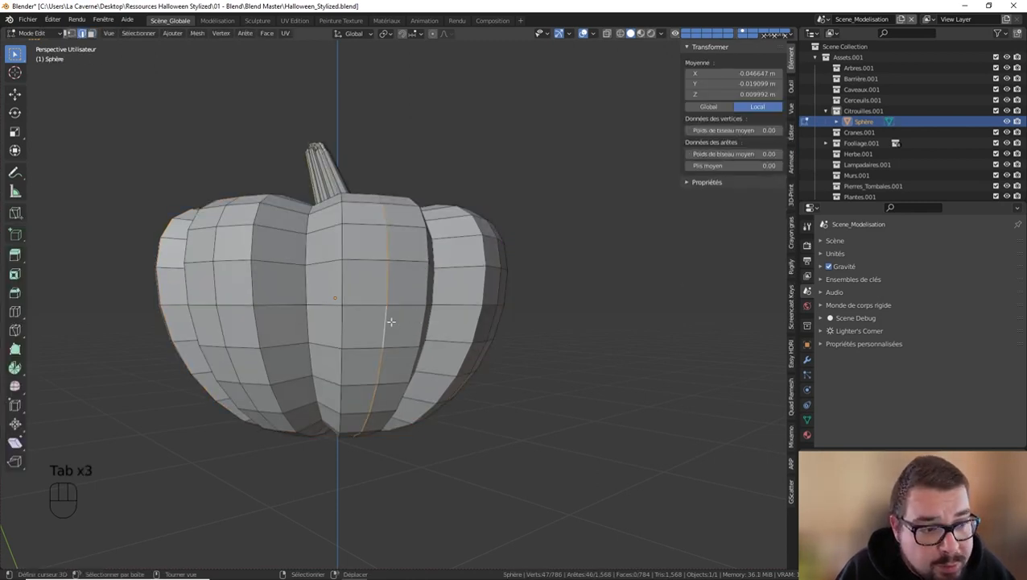
key("ctrl+b")
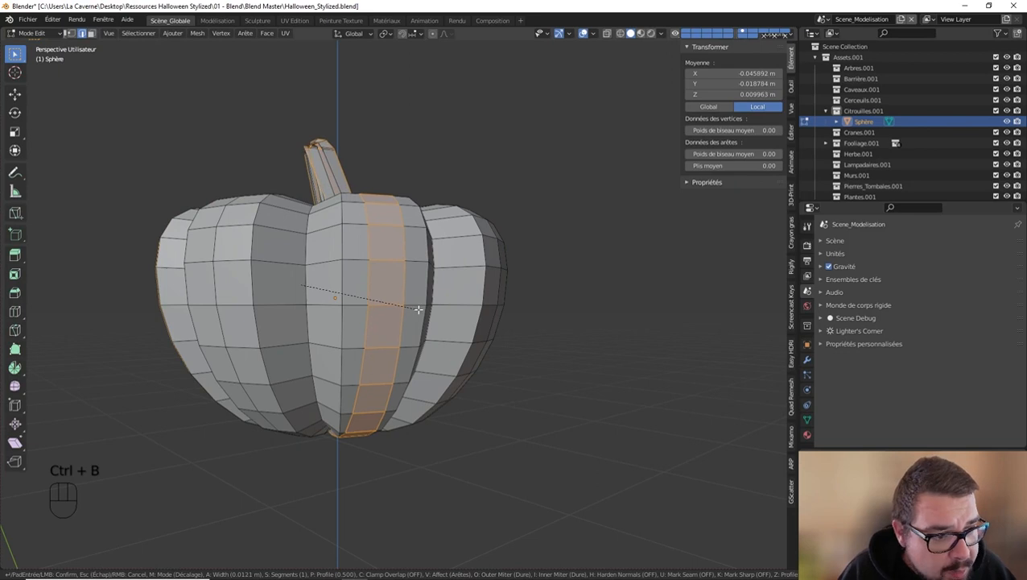
left_click(406, 312)
key("ctrl+z")
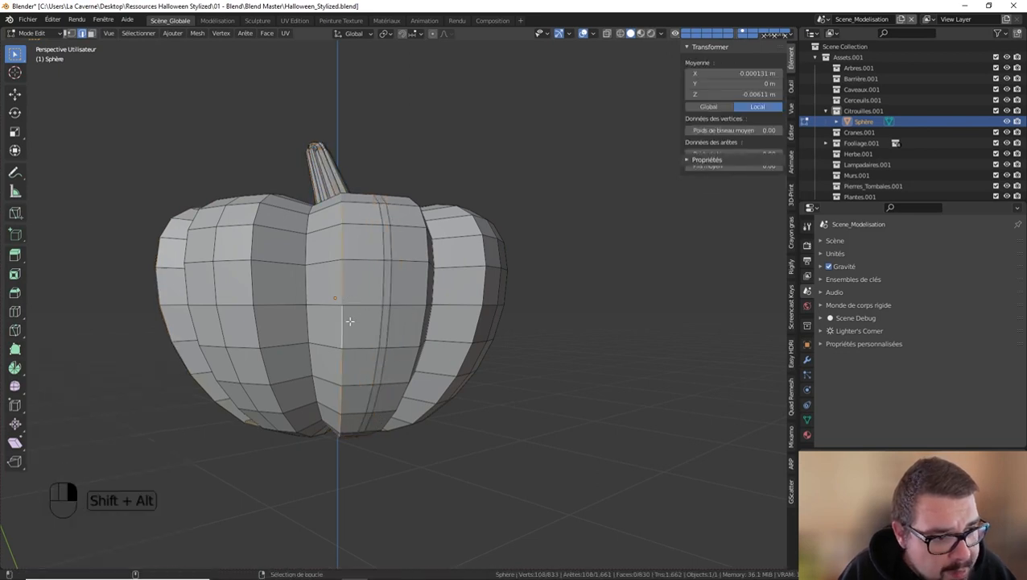
key("ctrl+b")
left_click(399, 304)
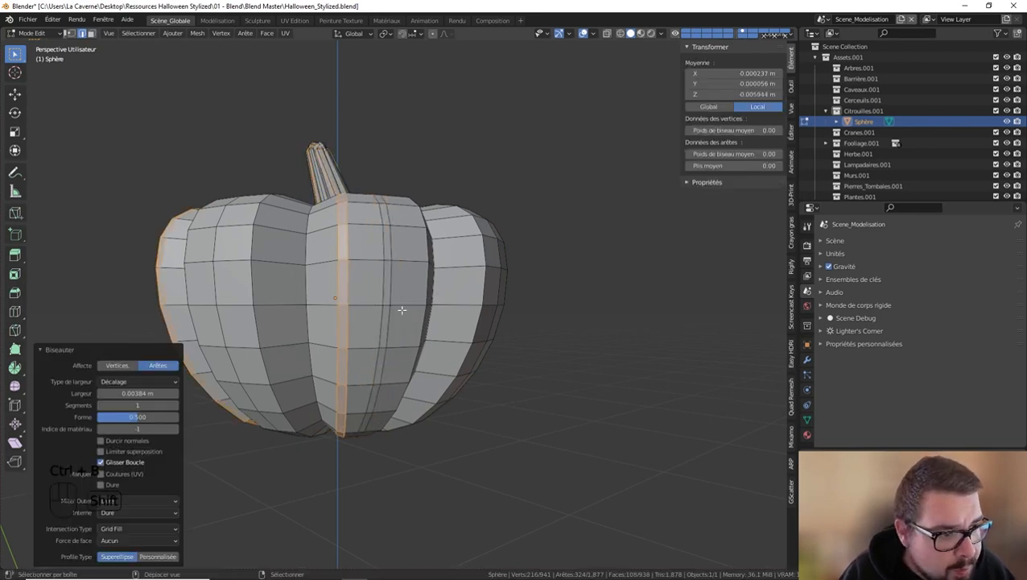
Bevel the horizontal edge loop around the middle of the pumpkin by about 0.00643 m
left_click(370, 306, "ctrl")
left_click(370, 309, "alt+shift")
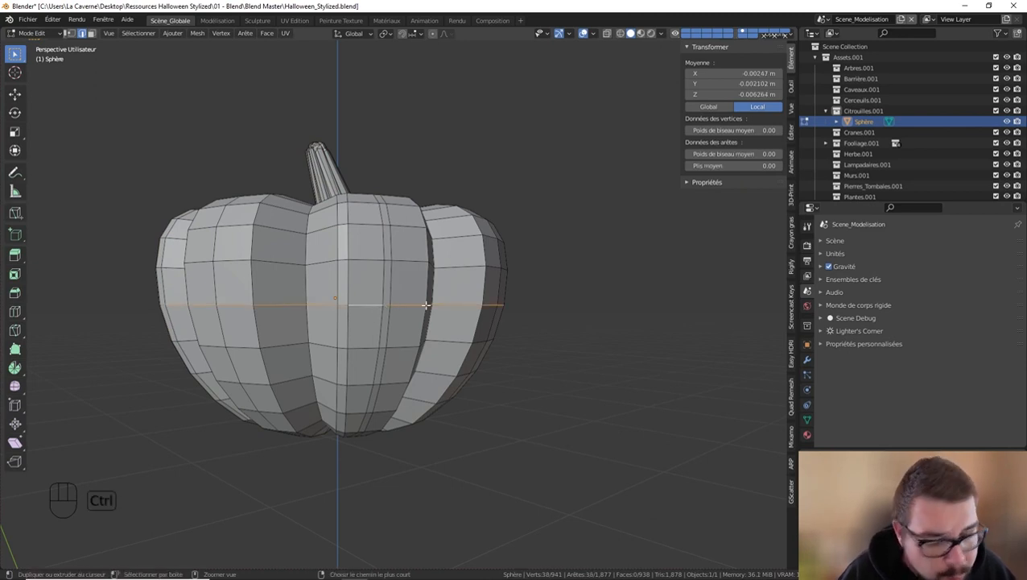
key("ctrl+b")
left_click(491, 310)
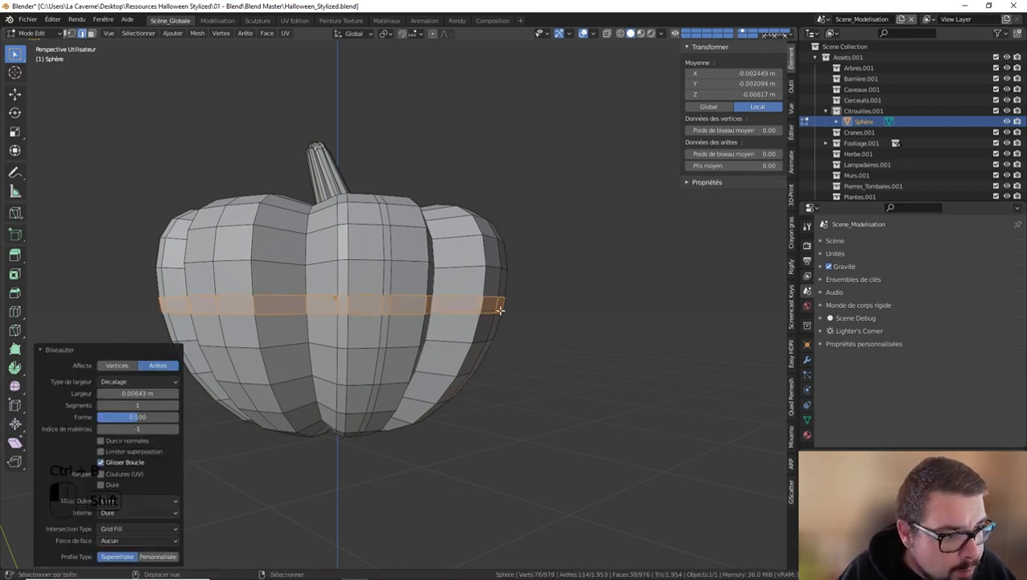
Add a centred horizontal loop cut just below the beveled middle band and bevel it by about 0.0046 m
key("ctrl+r")
left_click(374, 338)
right_click(374, 338)
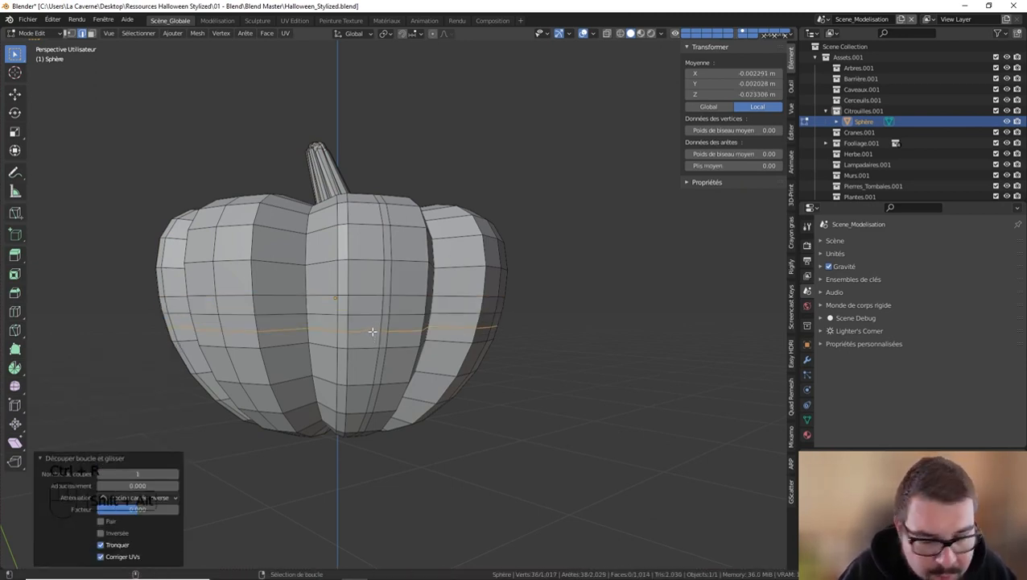
key("ctrl+b")
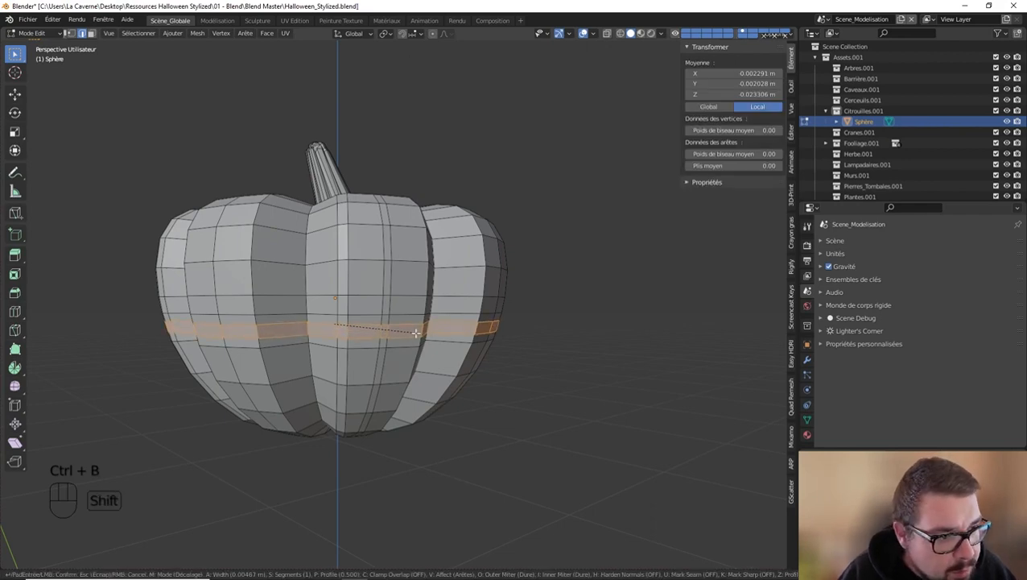
left_click(415, 332)
Clear the mesh selection and turn on the face orientation overlay to check the beveled pumpkin for reversed faces
middle_click_drag(415, 333, 465, 283)
key("a")
left_click(465, 232)
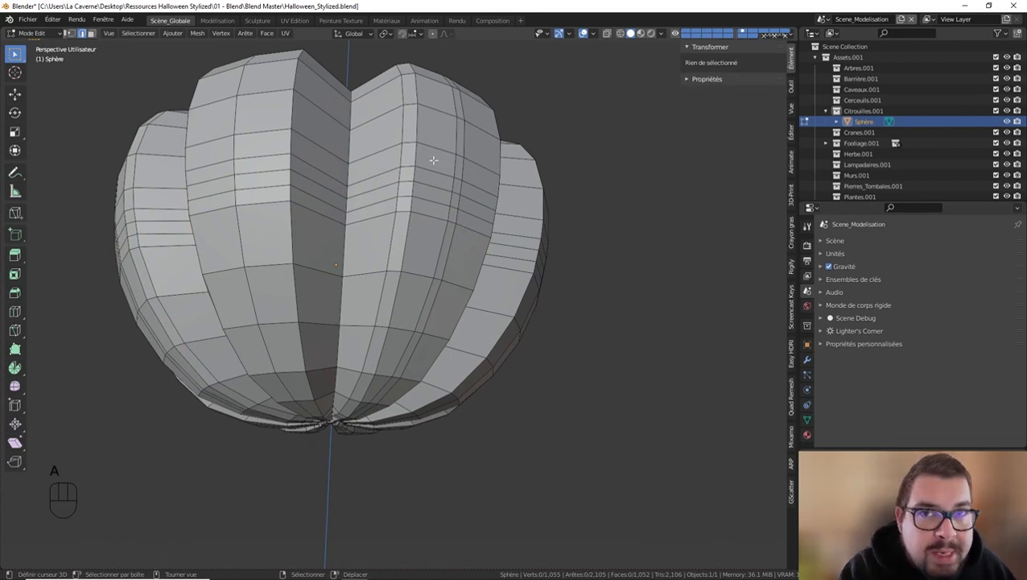
middle_click_drag(431, 158, 427, 192)
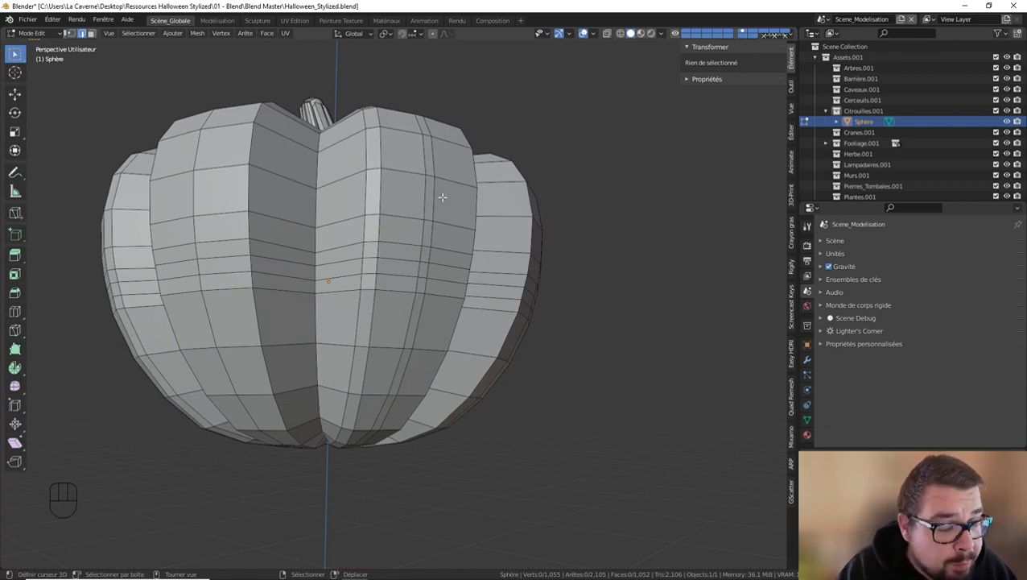
left_click(594, 33)
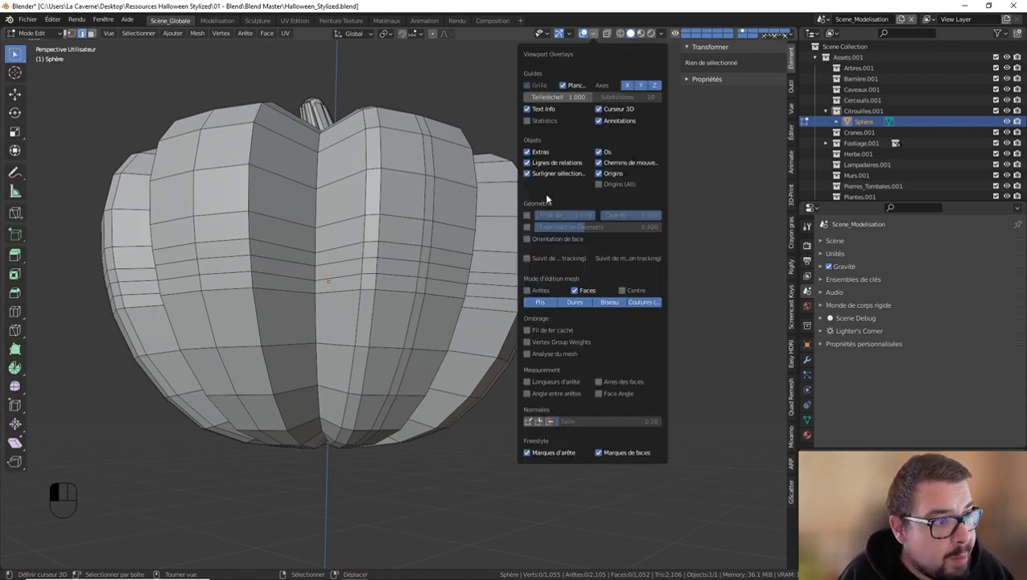
left_click(530, 240)
middle_click_drag(410, 257, 344, 287)
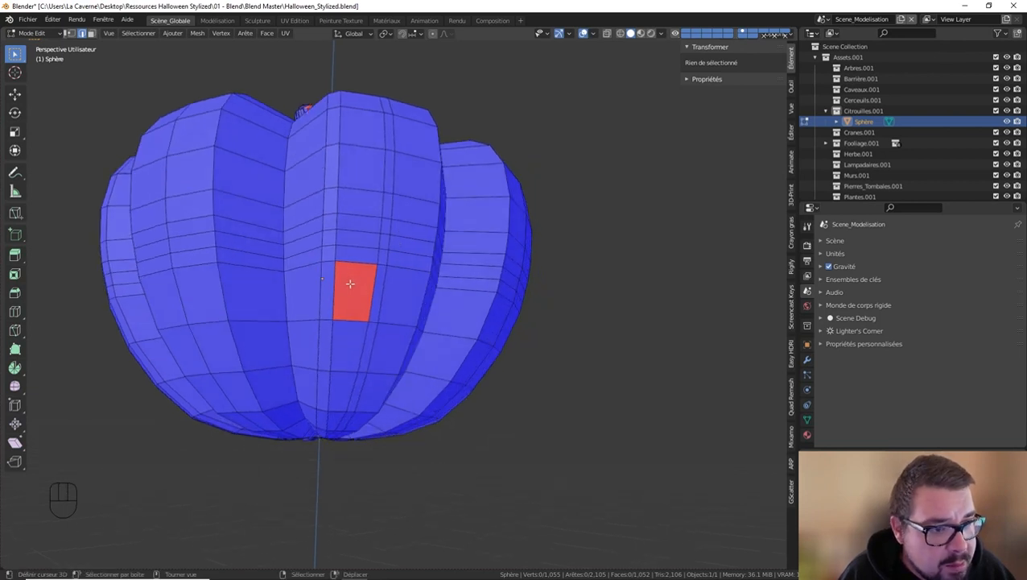
Add a centred horizontal loop cut through the reversed front face and try to bevel it
key("ctrl")
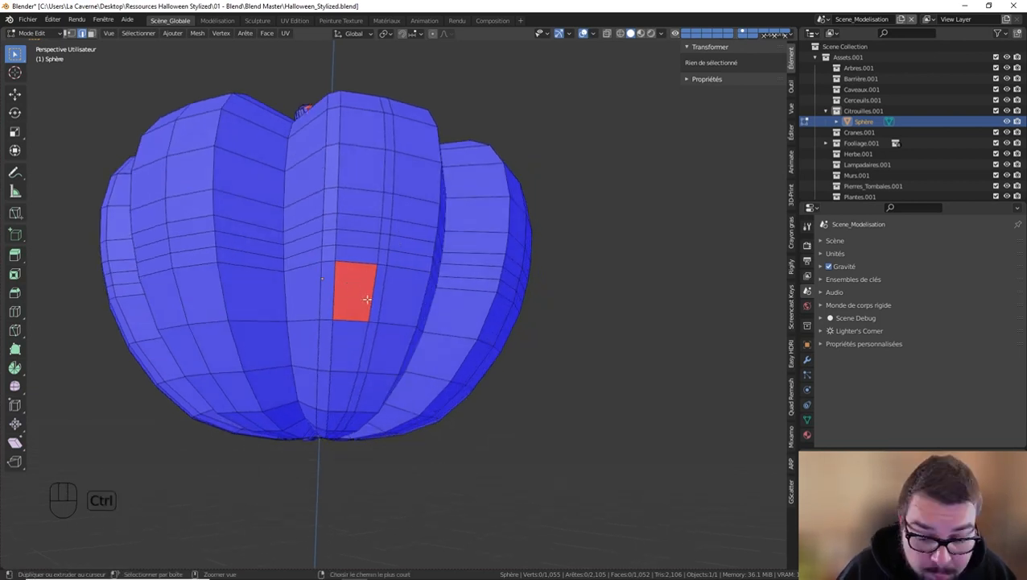
key("ctrl+r")
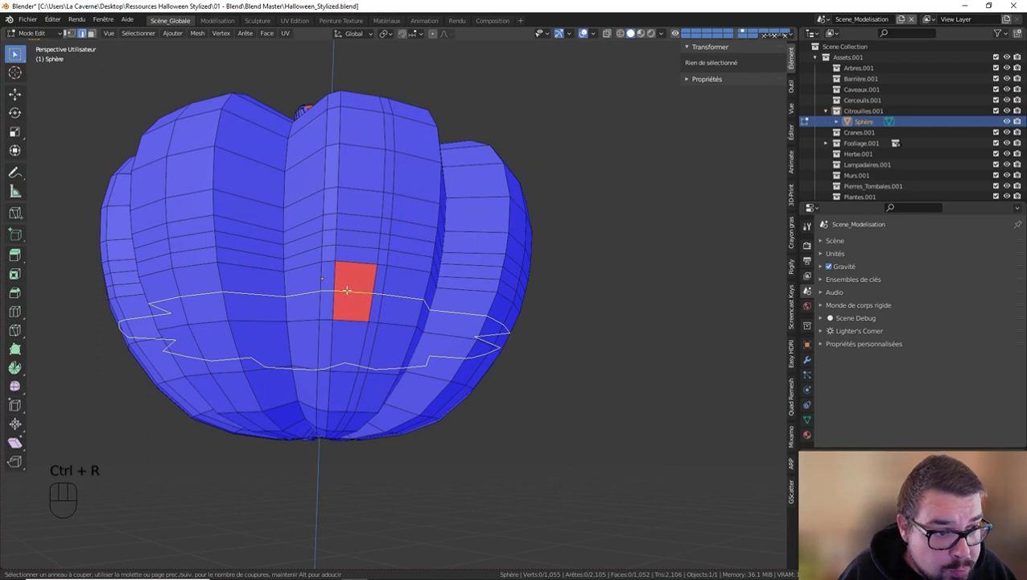
left_click(346, 290)
right_click(346, 290)
key("ctrl+b")
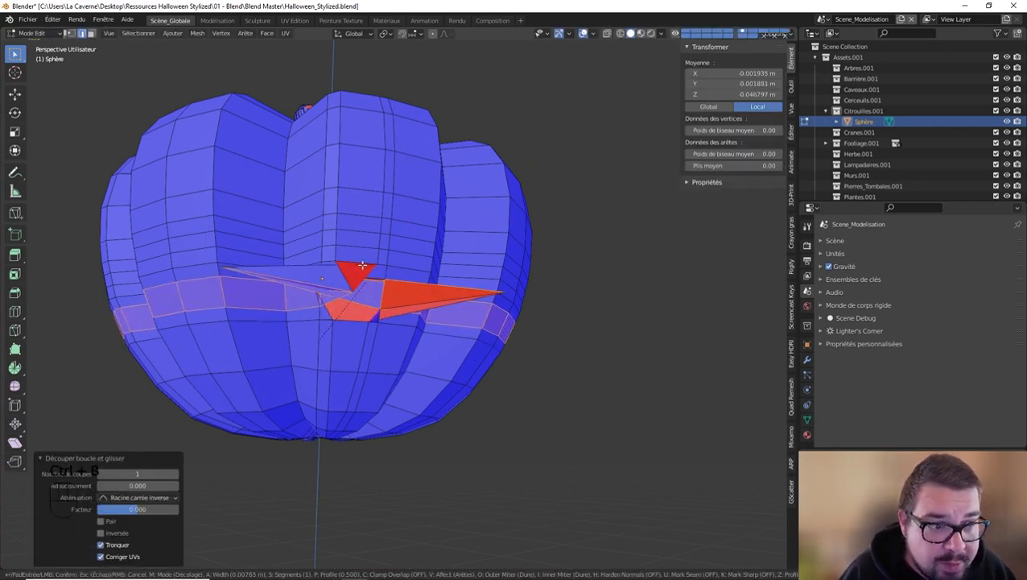
right_click(360, 259)
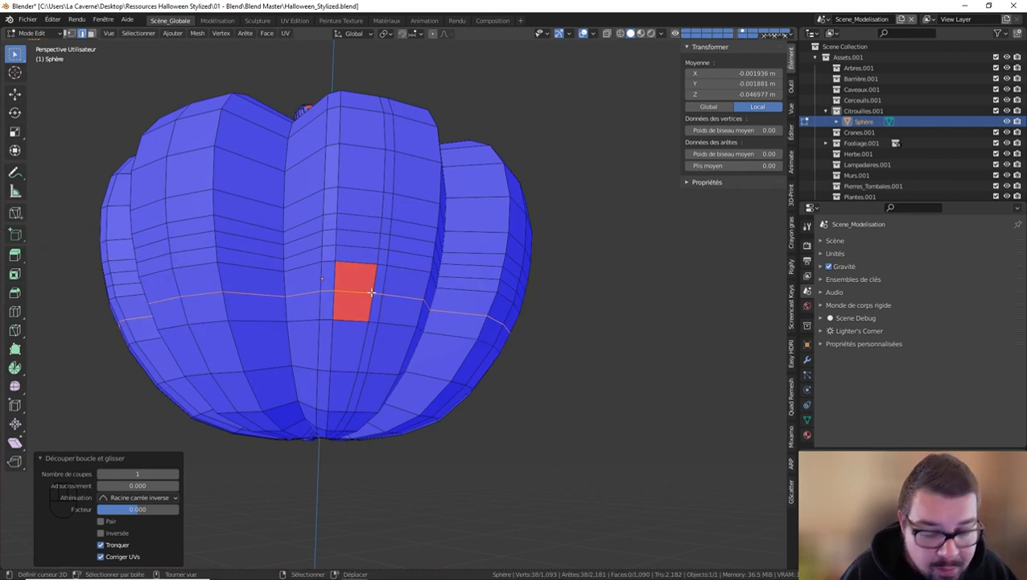
key("ctrl+b")
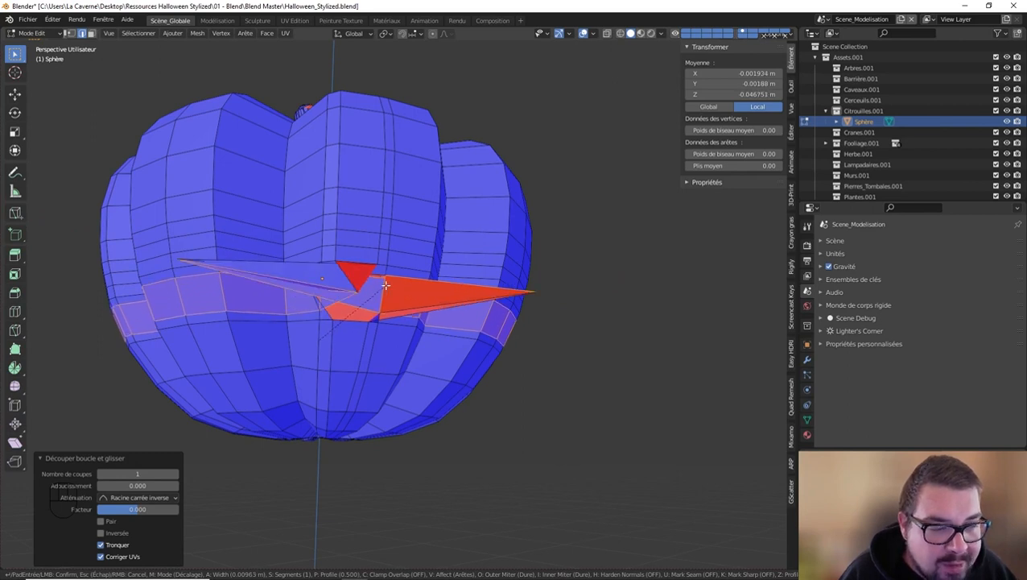
right_click(356, 287)
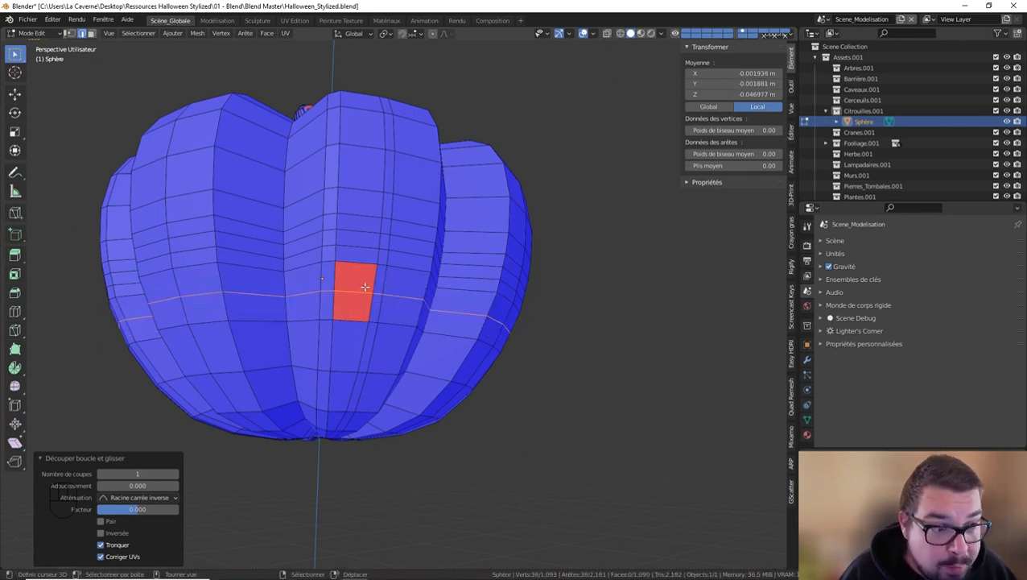
Undo the demonstration loop cuts and bevels back to the unbevelled pumpkin mesh, and clear the selection
key("ctrl+z")
key("ctrl+z")
key("ctrl+z")
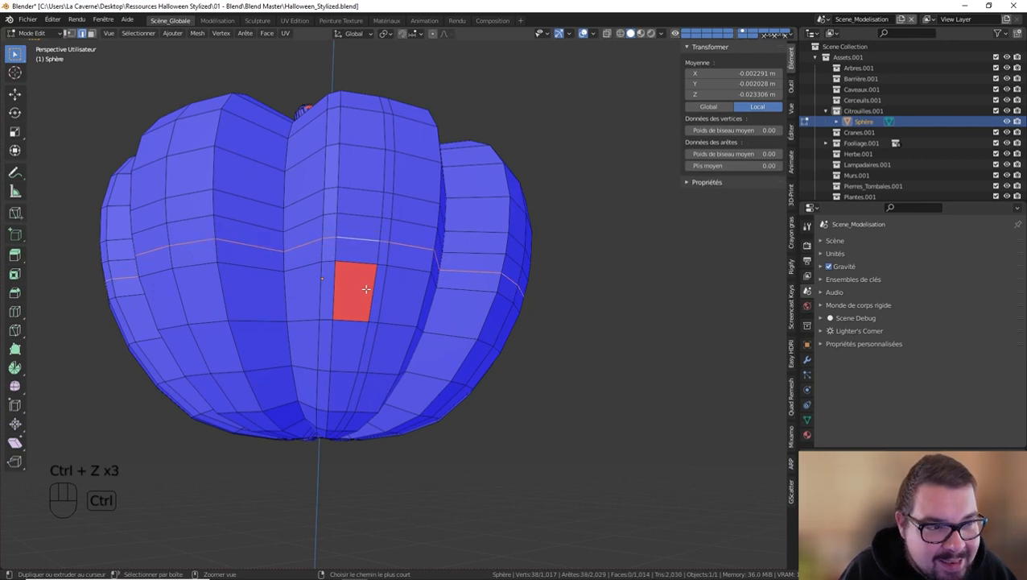
key("ctrl+z")
key("ctrl+z")
key("ctrl+z")
key("ctrl+z")
key("ctrl+z")
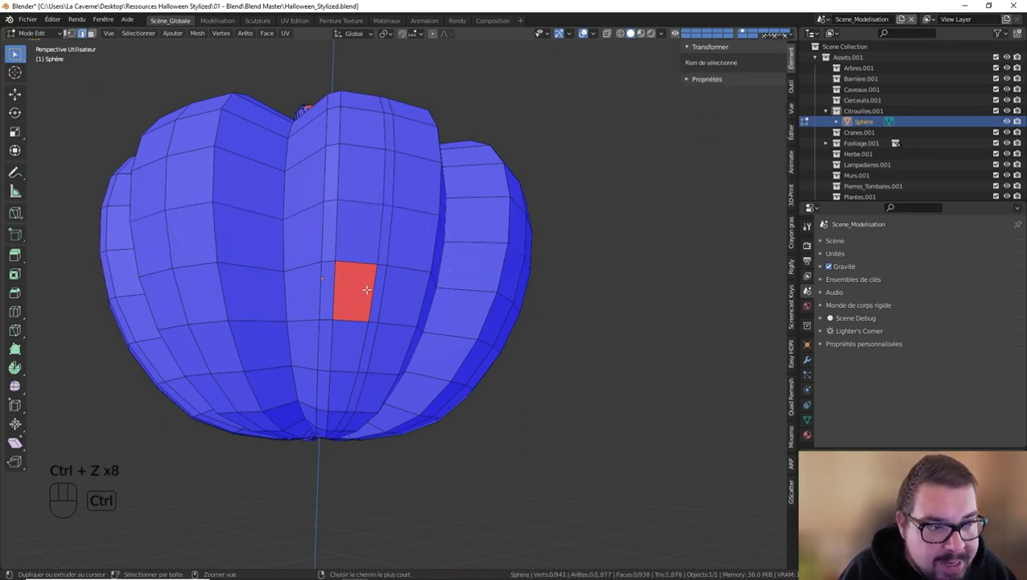
key("ctrl+z")
key("ctrl+z")
key("ctrl+z")
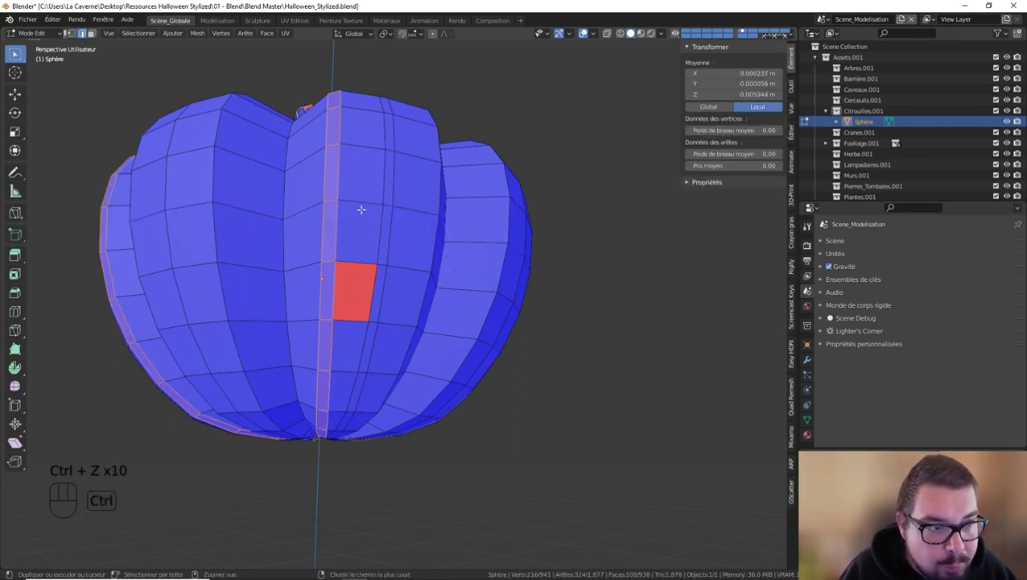
middle_click_drag(361, 209, 349, 258)
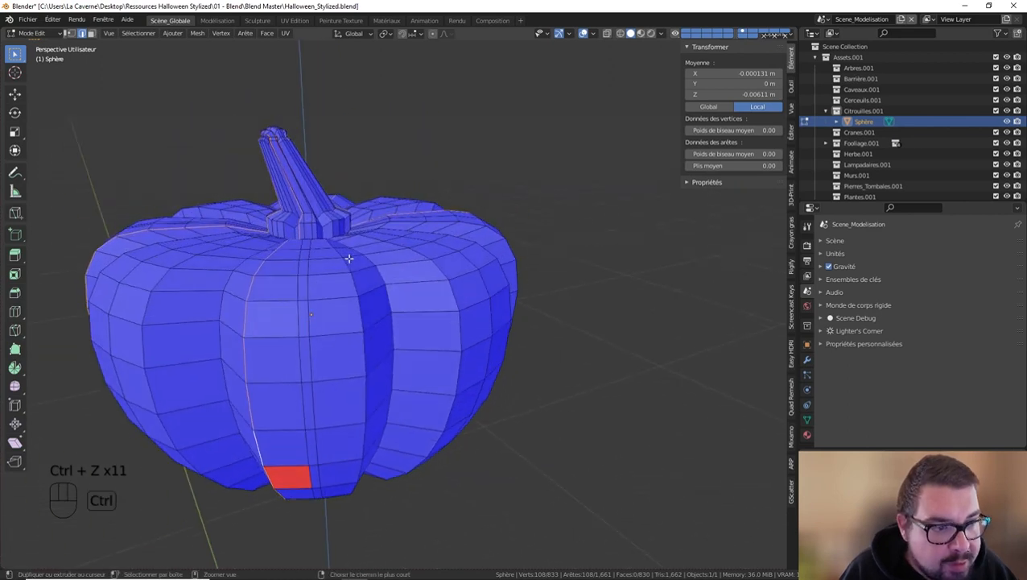
key("ctrl+z")
key("ctrl+z")
key("ctrl+z")
key("ctrl+z")
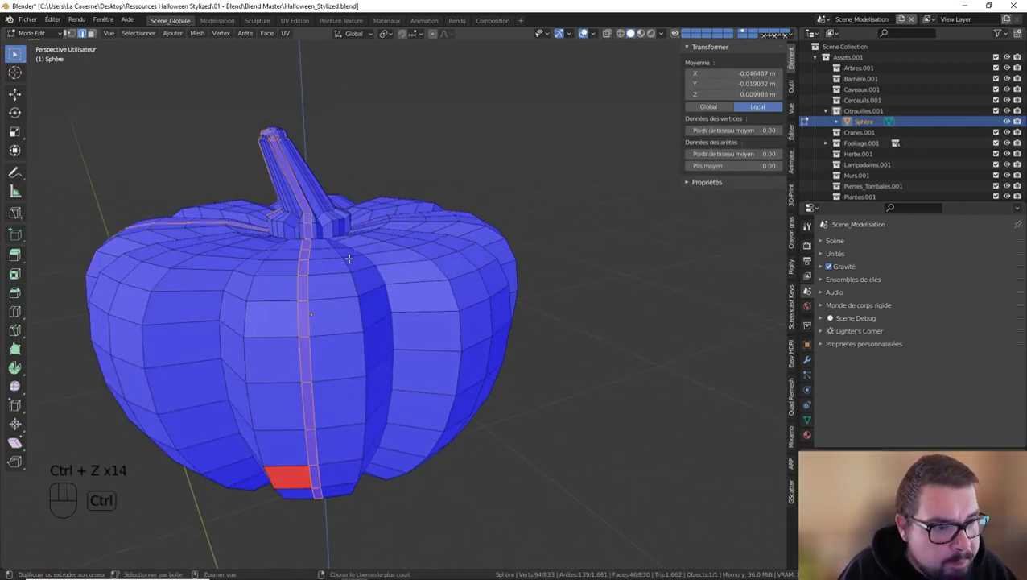
middle_click_drag(349, 257, 379, 248)
key("a")
left_click(357, 198)
scroll(371, 253, "up", 2)
scroll(378, 248, "down", 1)
scroll(360, 336, "down", 2)
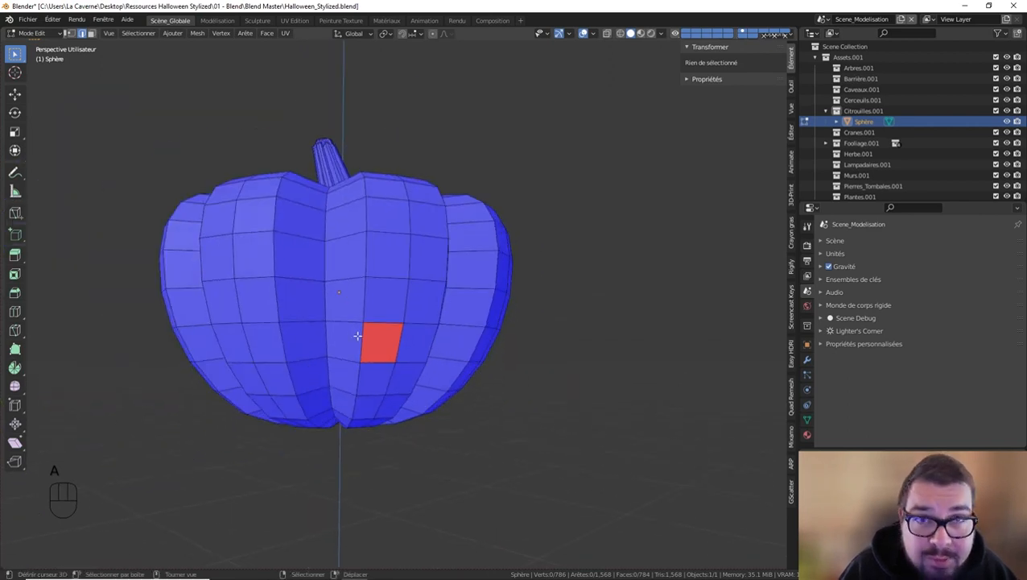
scroll(360, 333, "up", 1)
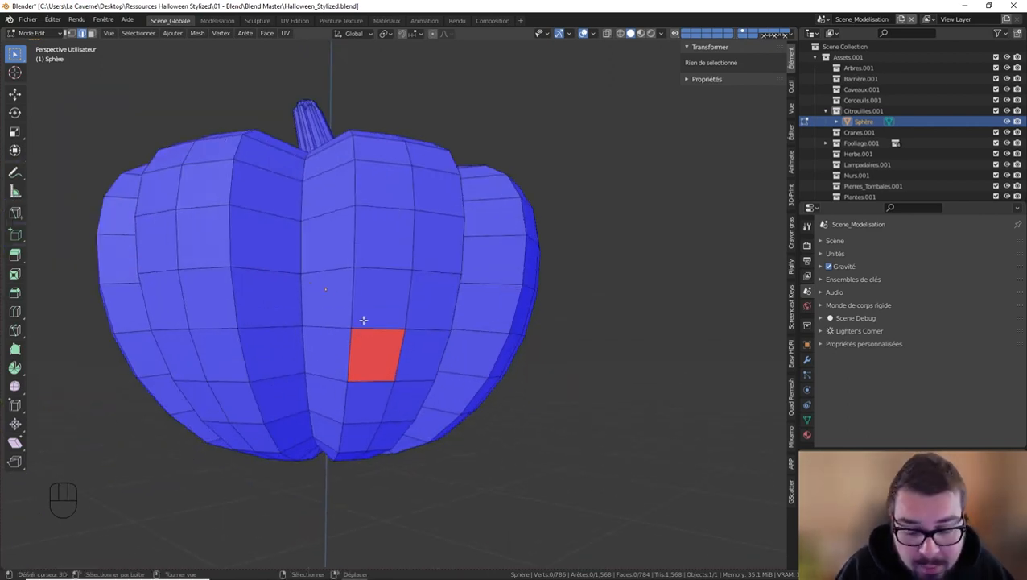
Select the whole pumpkin mesh and recalculate its normals outward, undoing the recalculation
key("a")
left_click(355, 271)
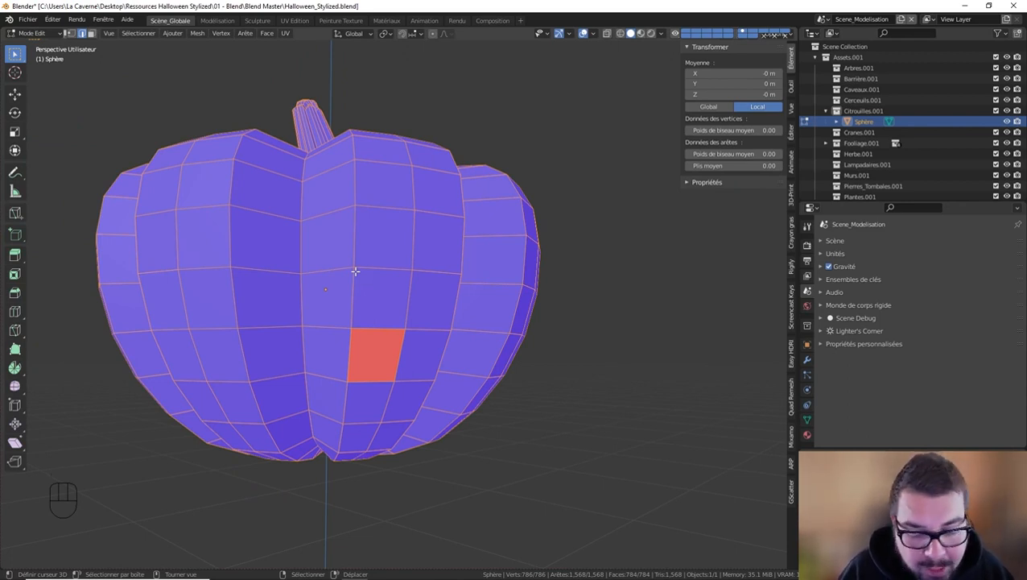
key("ctrl")
key("ctrl+n")
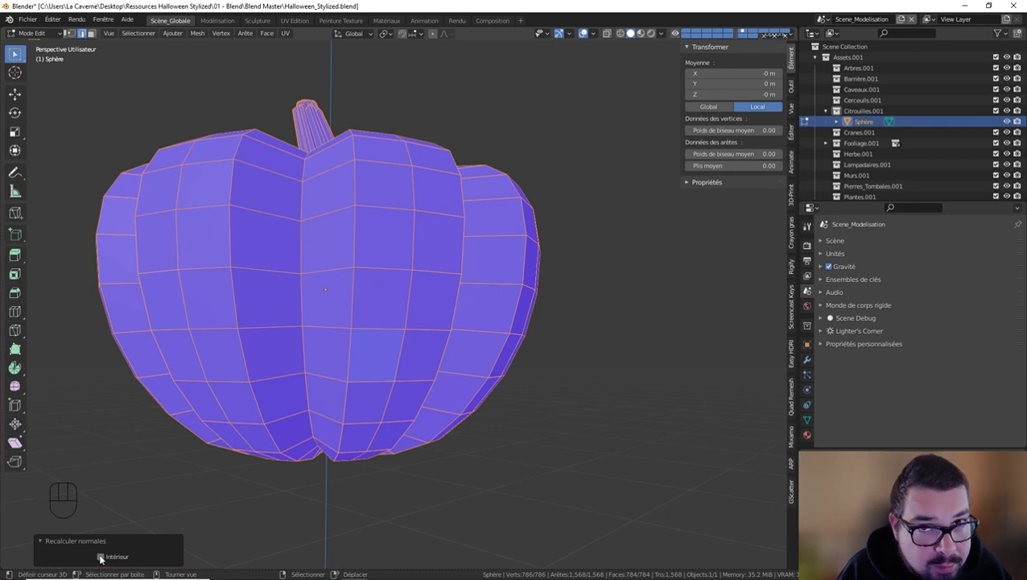
key("ctrl+z")
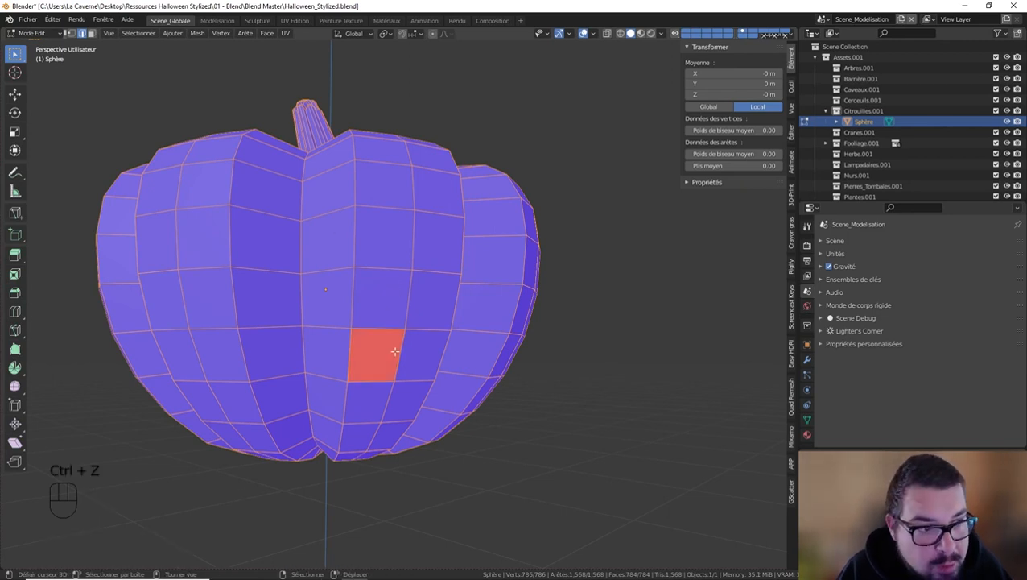
In face selection mode, select the single reversed face and recalculate its normal, leaving the Inside option off
left_click(91, 33)
left_click(355, 346)
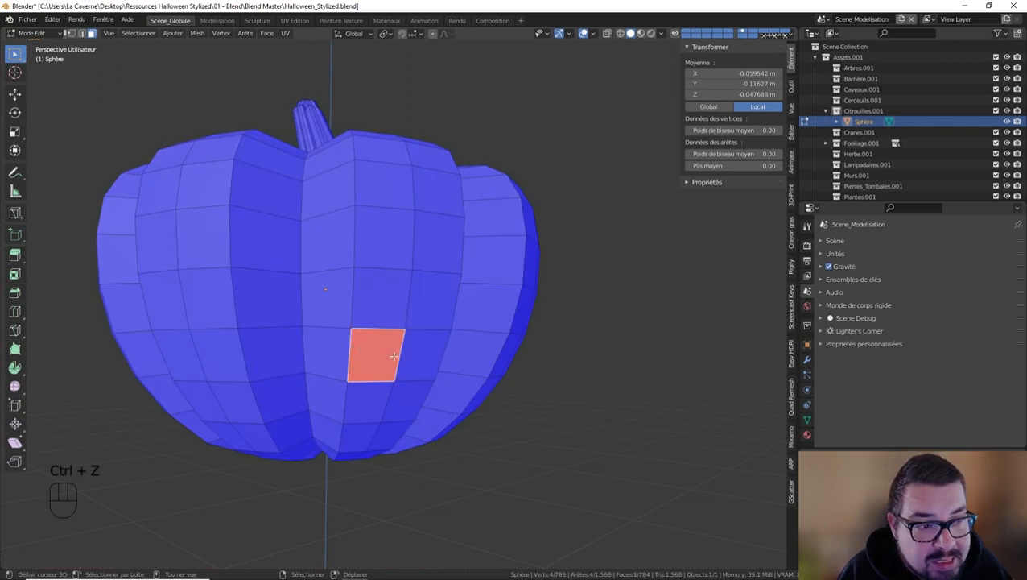
key("ctrl+n")
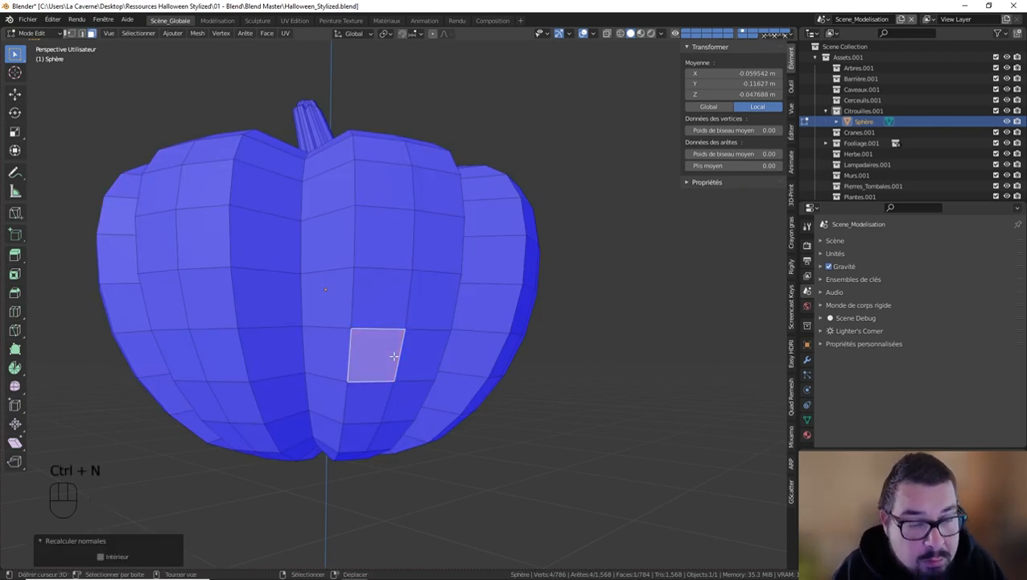
left_click(100, 557)
left_click(100, 556)
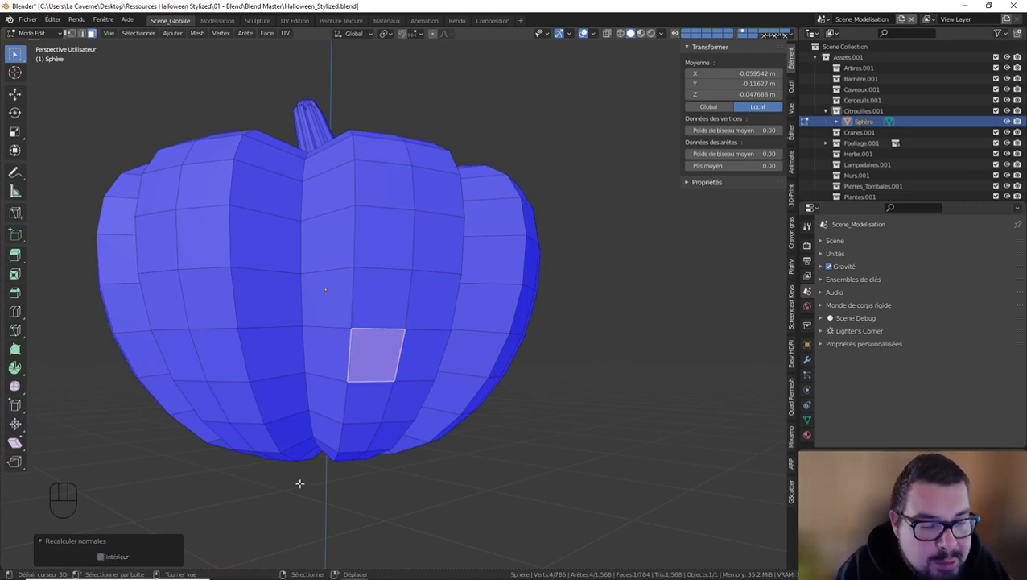
Recalculate the whole mesh's normals outward and inward in alternation, finishing with outward, and clear the selection
key("a")
key("a")
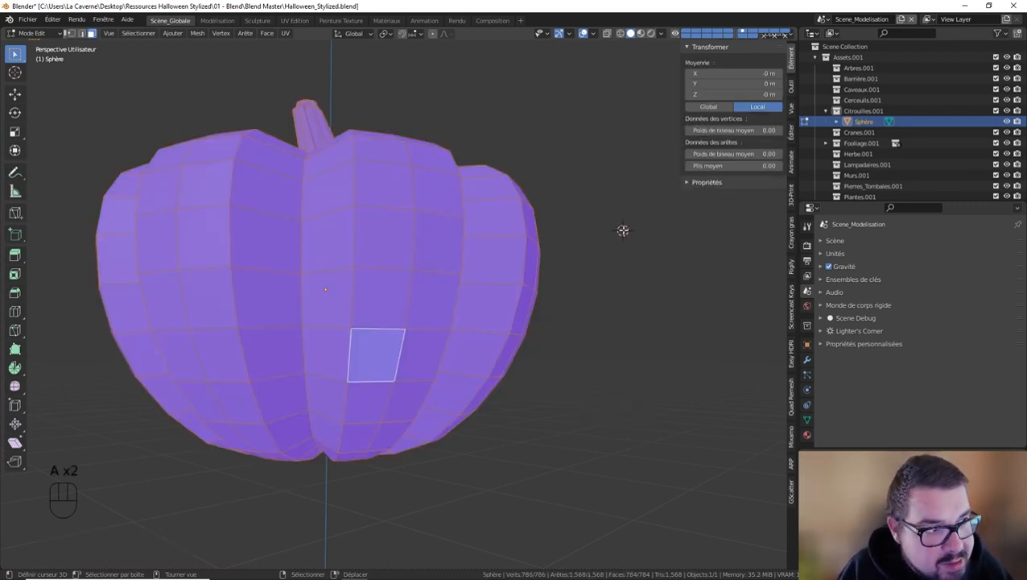
key("ctrl+n")
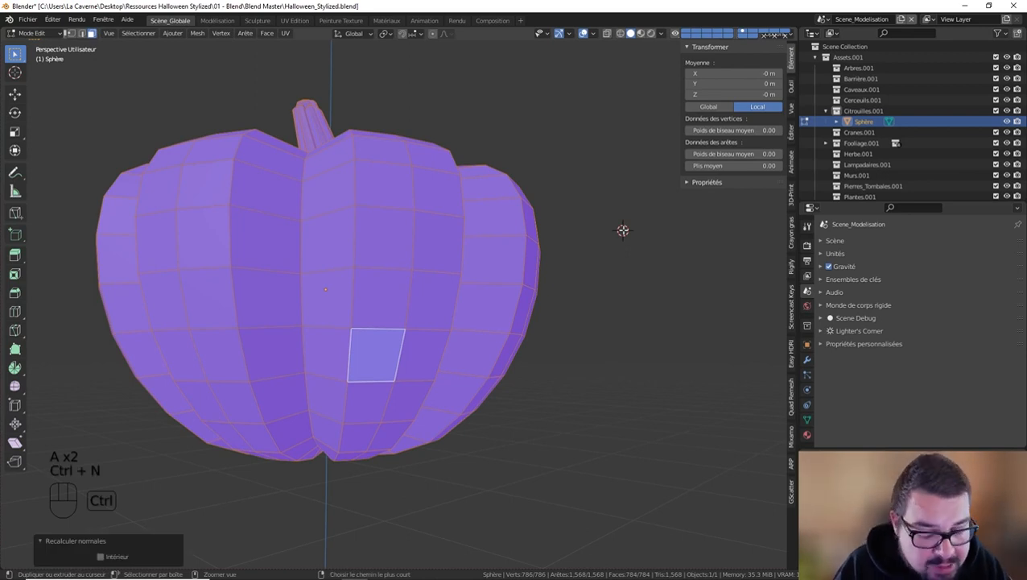
key("ctrl+shift+n")
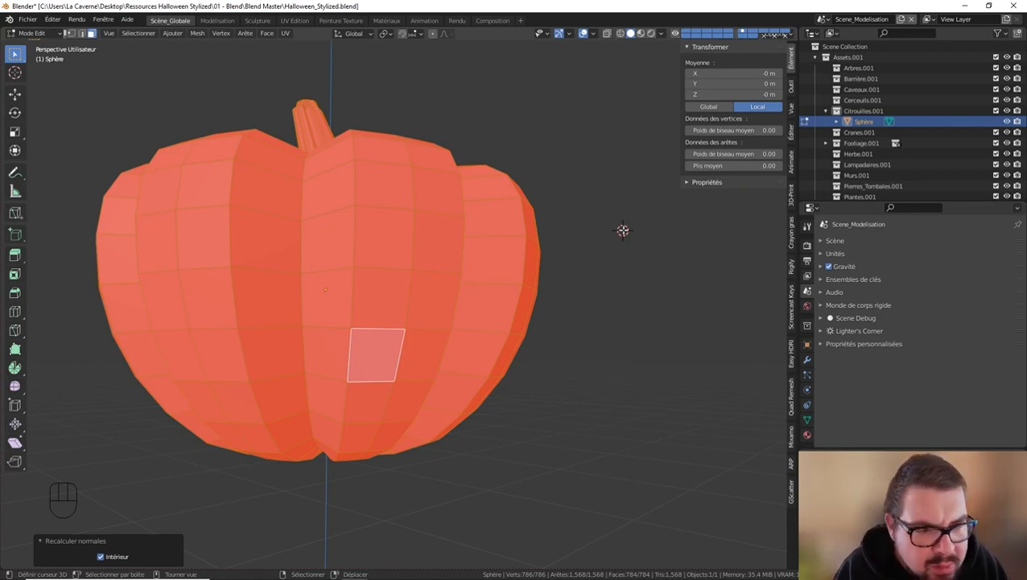
key("ctrl")
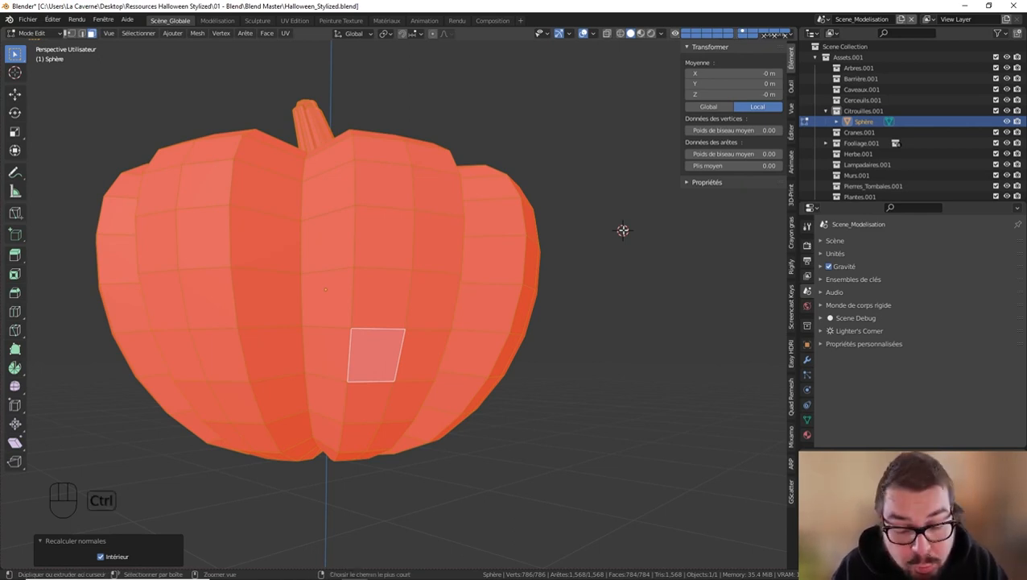
key("ctrl+n")
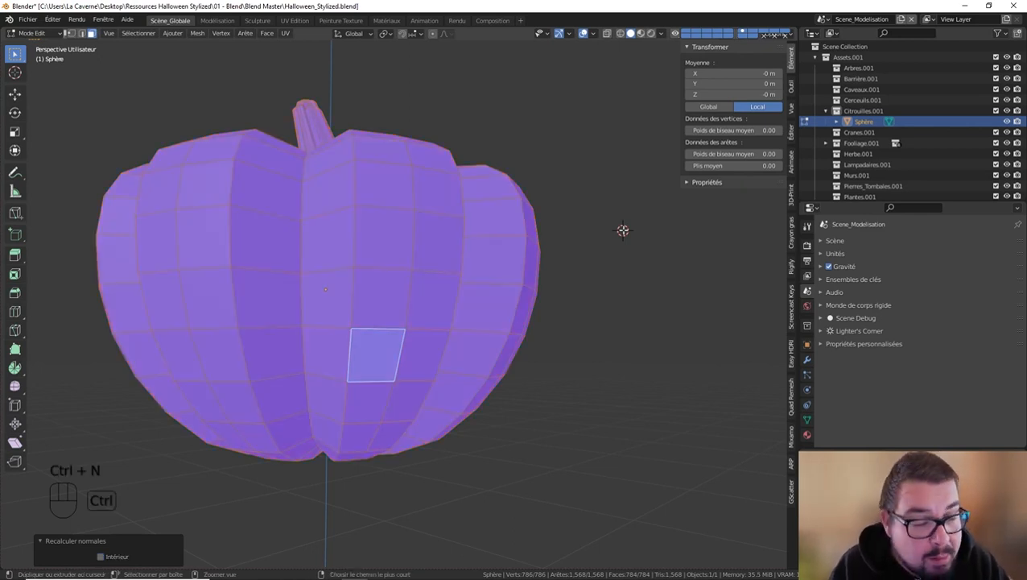
key("ctrl+shift+n")
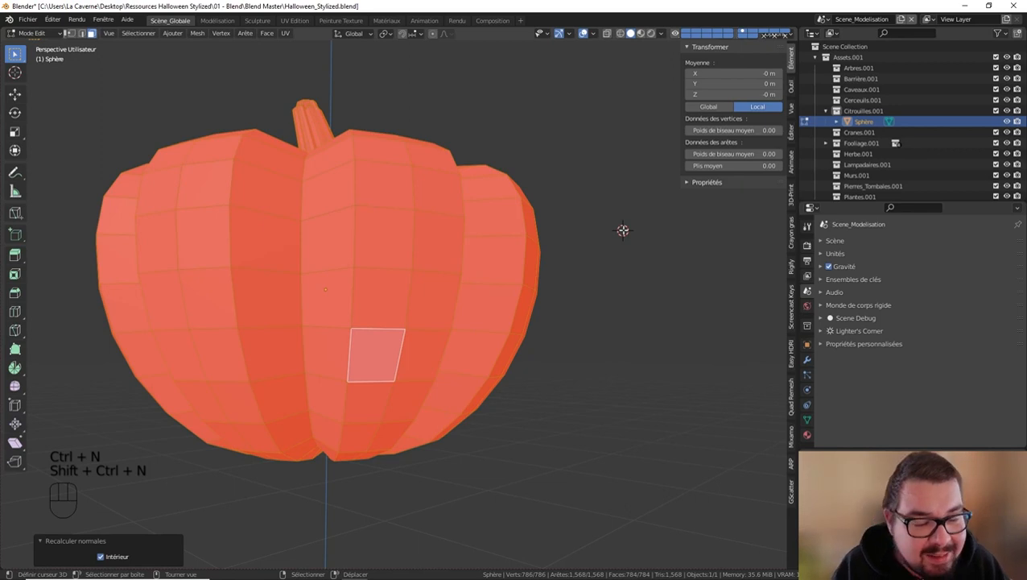
key("ctrl+n")
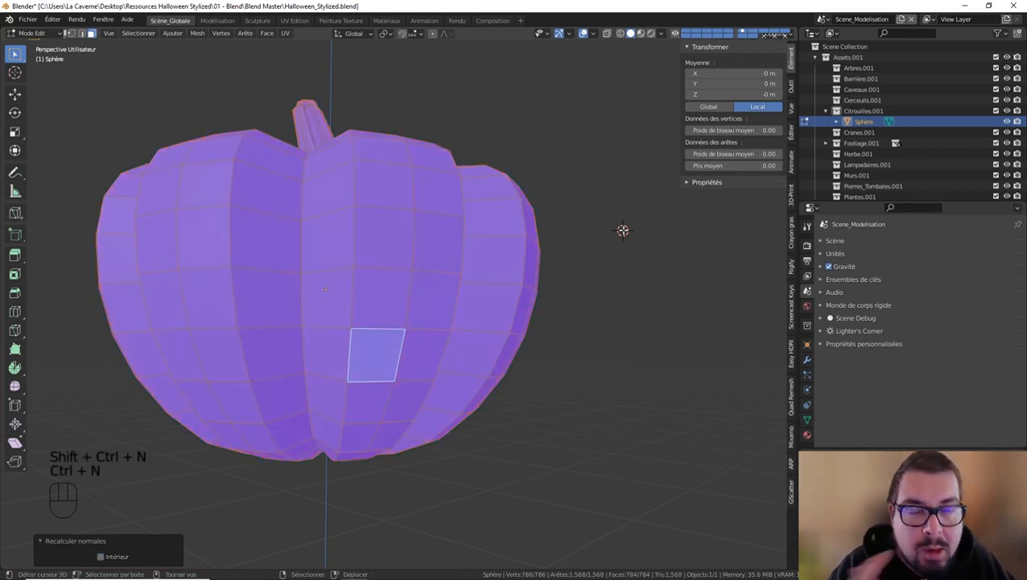
key("a")
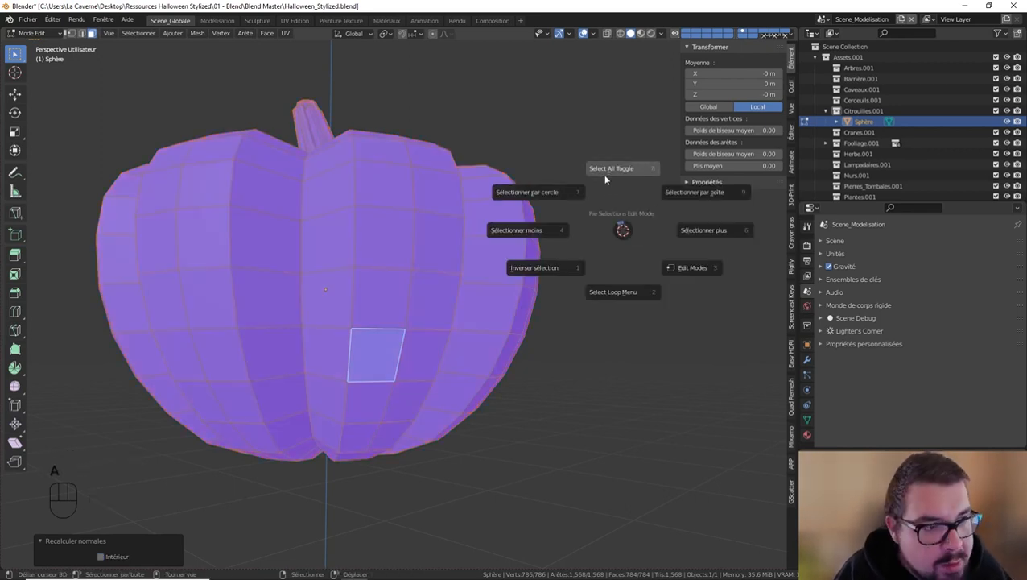
left_click(606, 170)
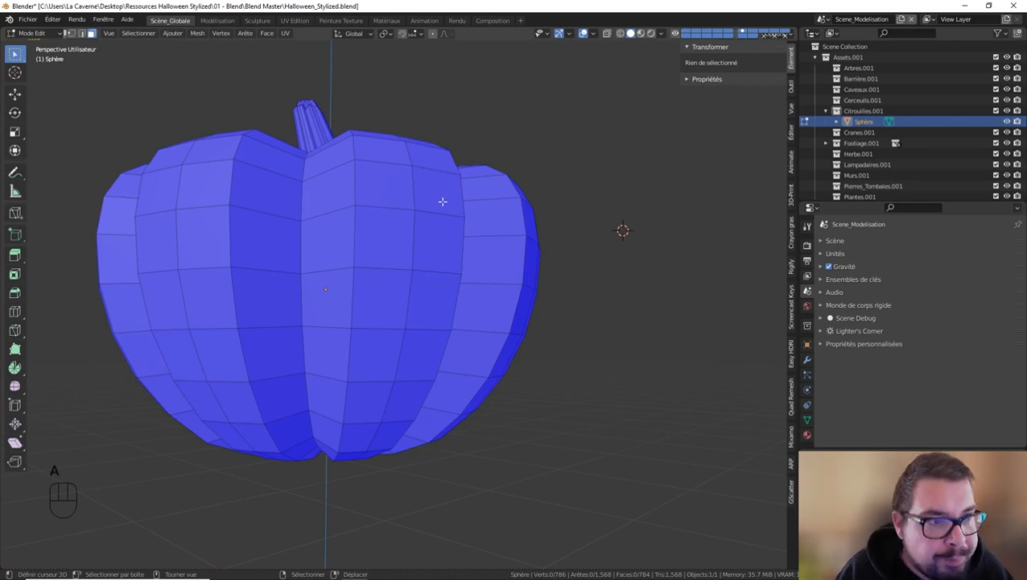
Return to object mode and turn off the face orientation overlay
middle_click_drag(443, 202, 443, 229)
key("Tab")
scroll(440, 227, "up", 3)
scroll(506, 250, "down", 4)
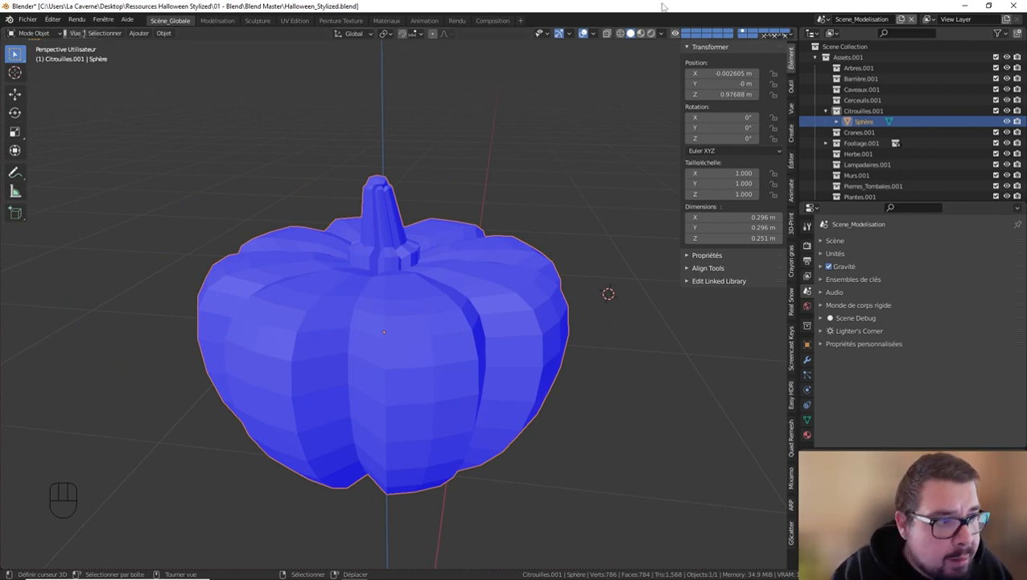
left_click(593, 33)
left_click(527, 228)
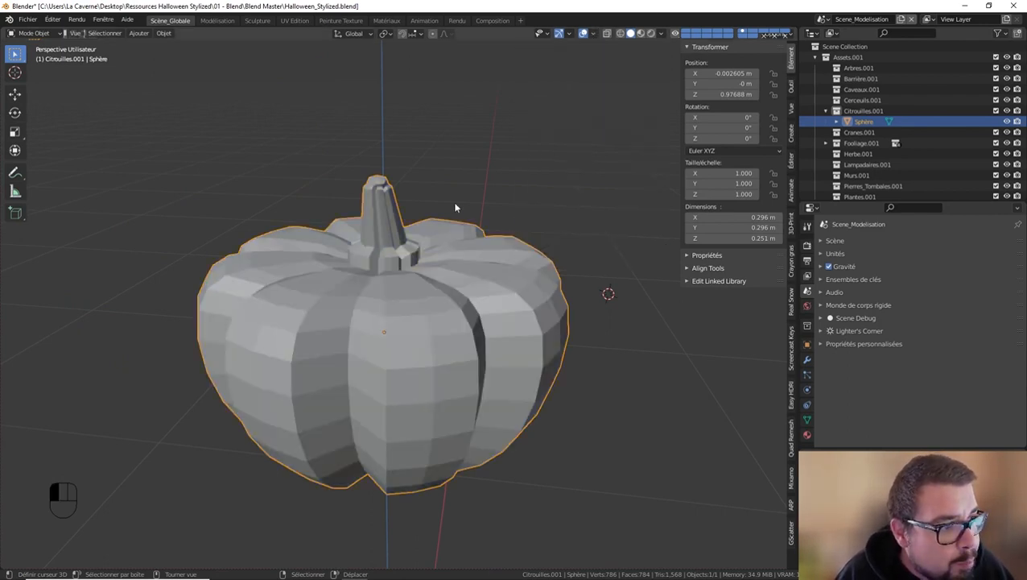
In front view and edge selection mode, select the vertical edge loop just beside the pumpkin's central groove and extrude it with zero displacement
middle_click_drag(452, 201, 418, 196)
key("KP_1")
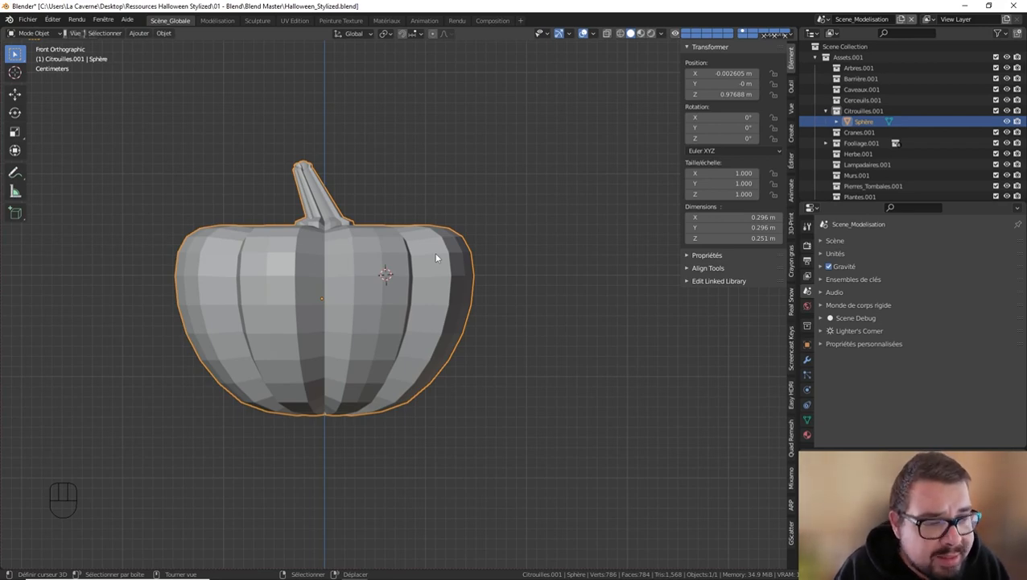
scroll(400, 282, "up", 5)
key("Tab")
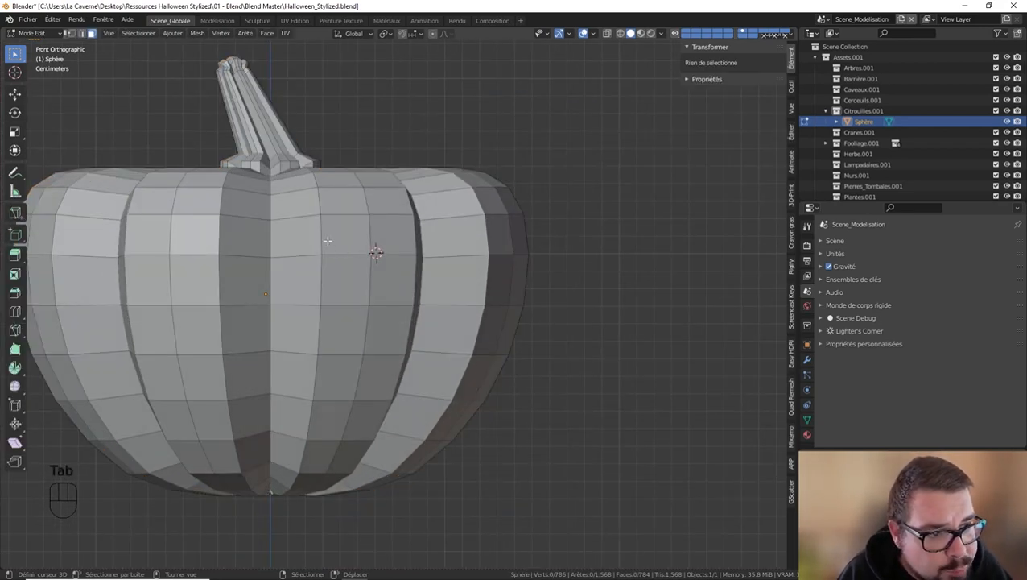
left_click(81, 33)
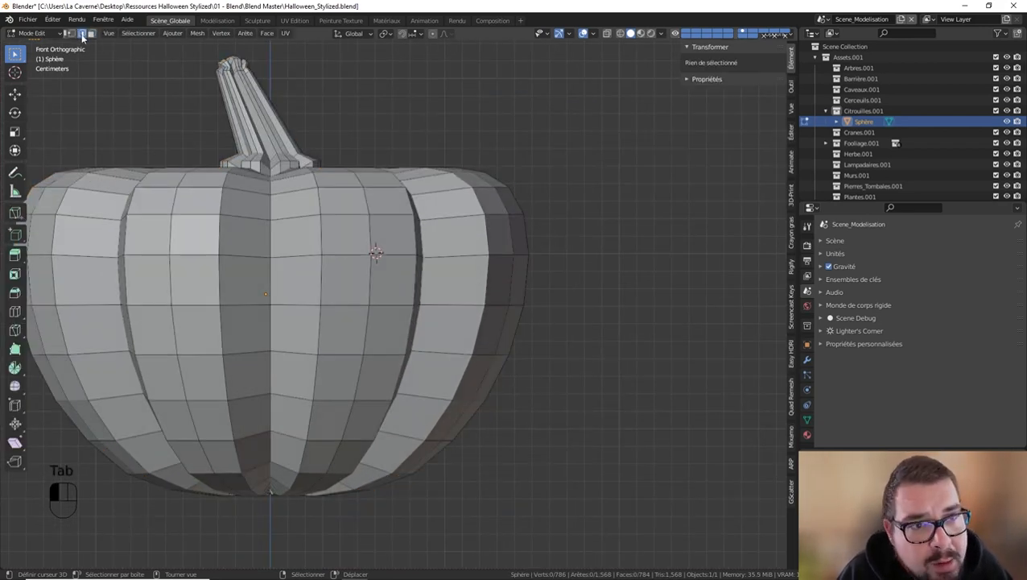
left_click(334, 235, "alt+shift")
key("e")
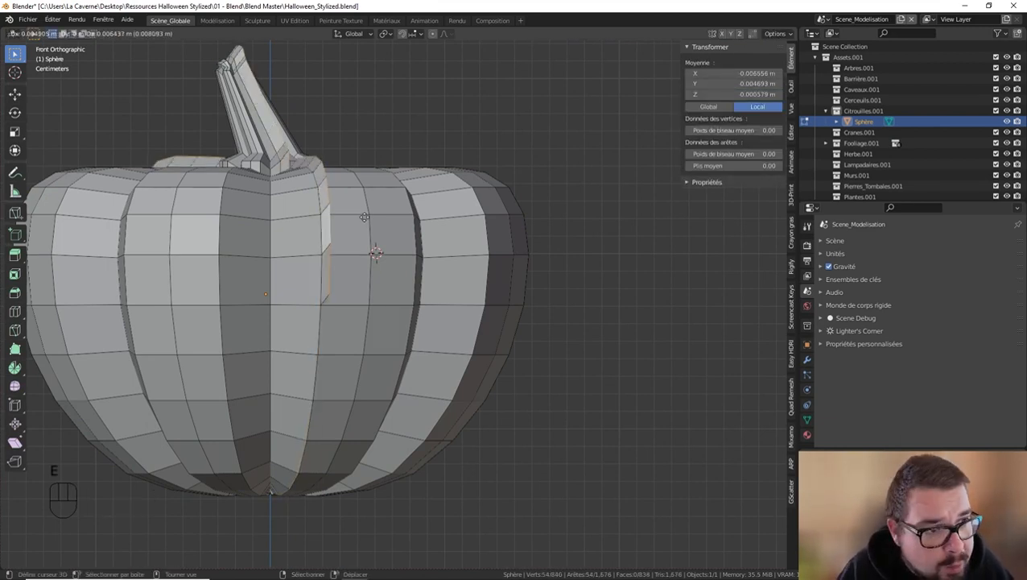
right_click(359, 210)
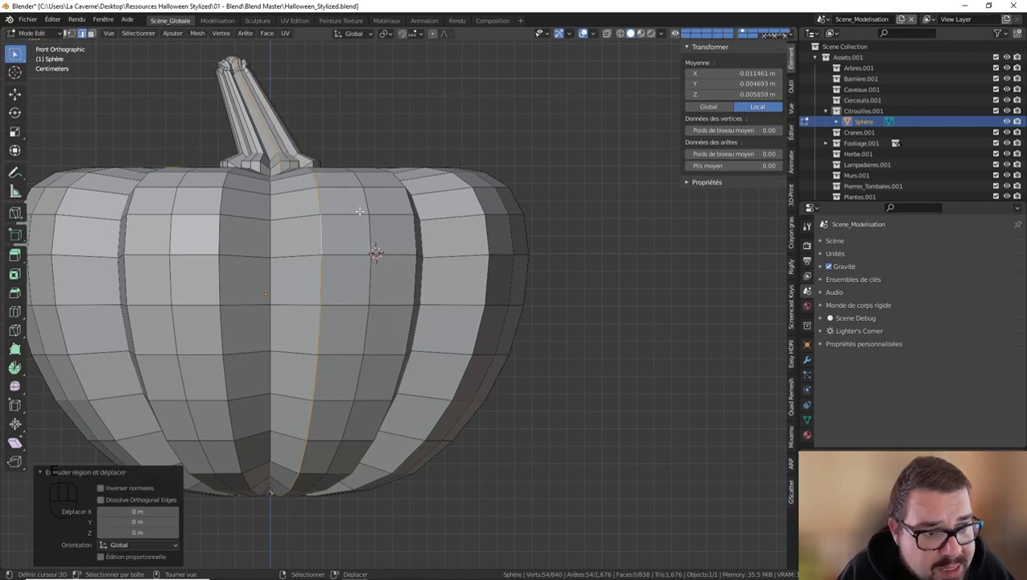
Clear the selection of the extruded vertical edge loop
key("a")
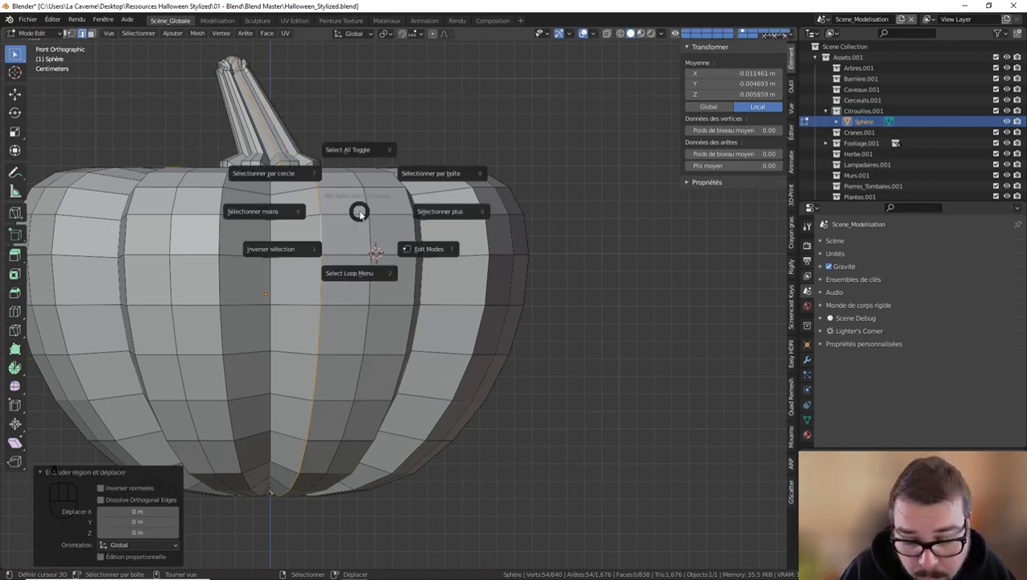
left_click(359, 201)
middle_click_drag(358, 187, 381, 190)
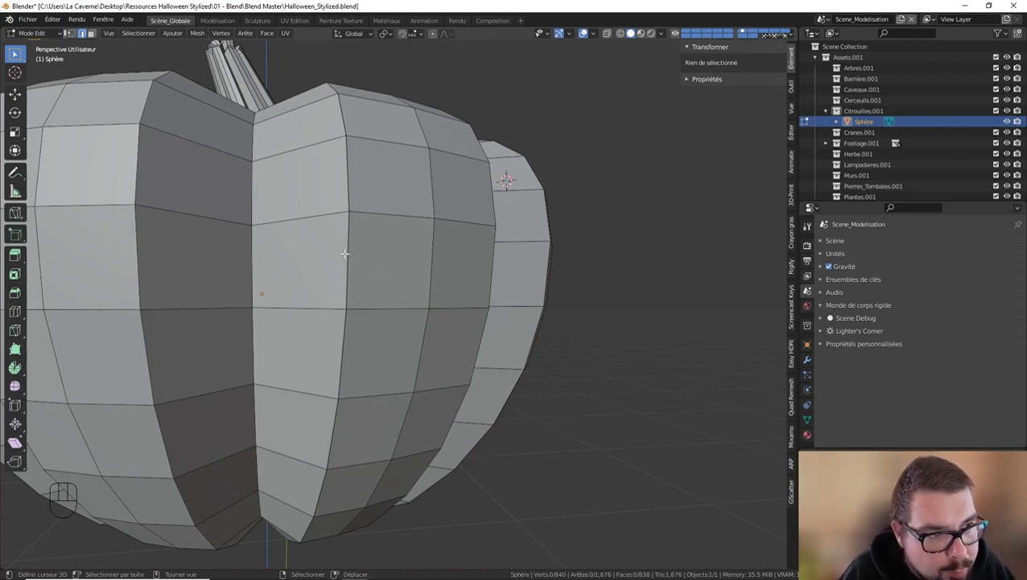
scroll(441, 207, "down", 2)
middle_click_drag(441, 206, 367, 219)
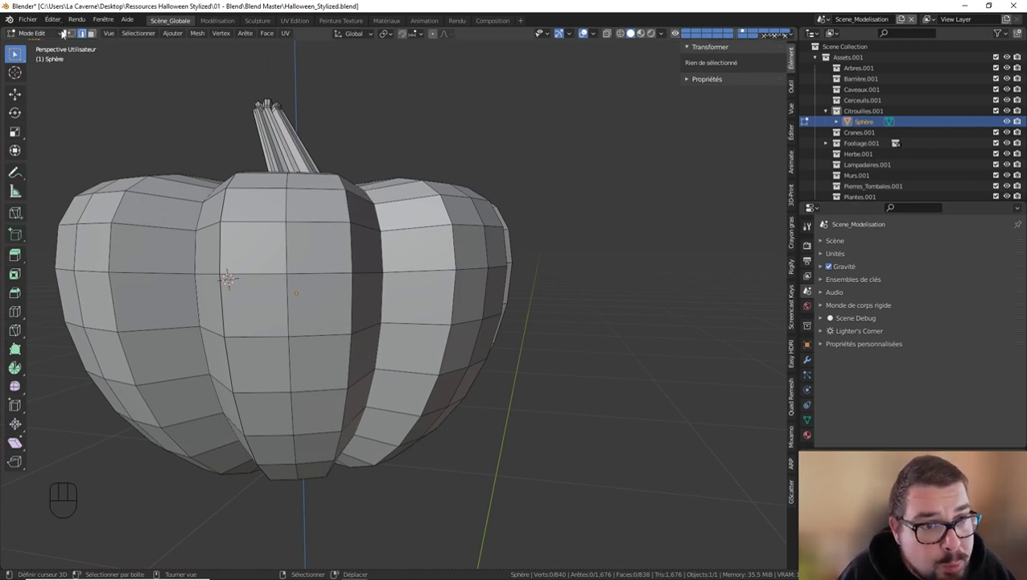
In vertex selection mode, select a single vertex on the upper part of the pumpkin's facing segment and extrude it with zero displacement
key("1")
left_click(289, 220, "alt+shift")
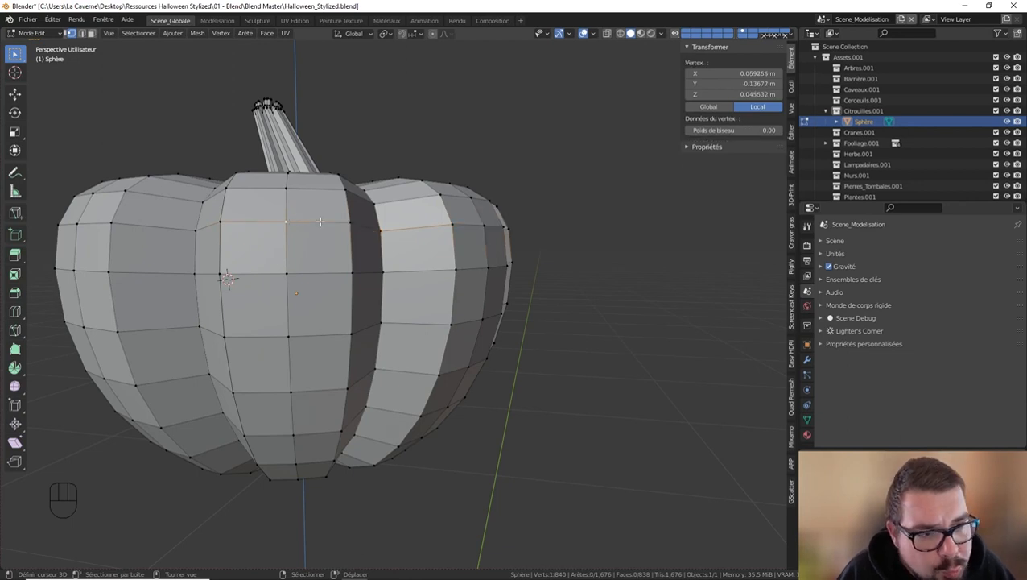
key("e")
right_click(312, 207)
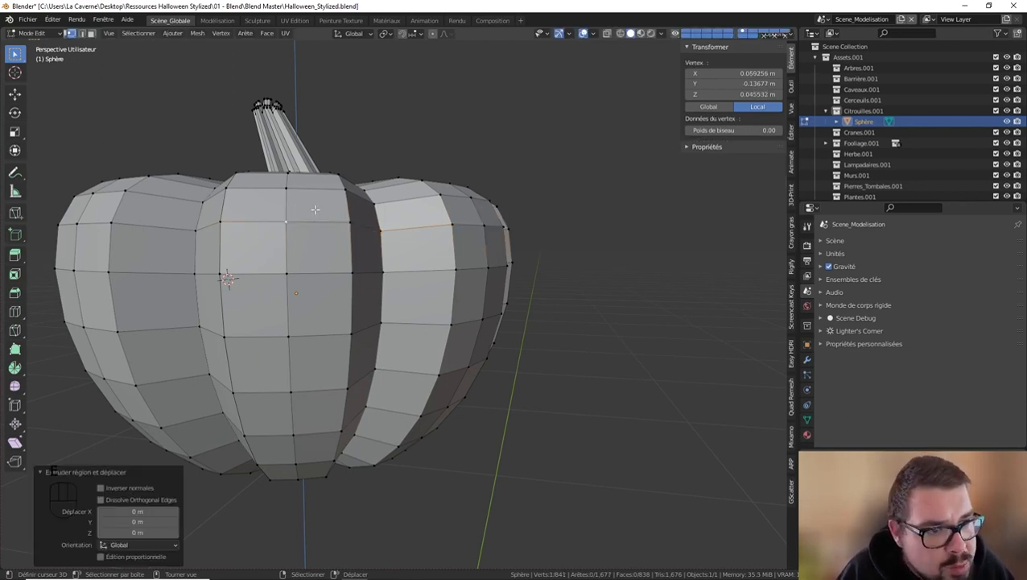
Select the horizontal edge loop passing through that vertex and extrude it with zero displacement
left_click(310, 222, "alt+shift")
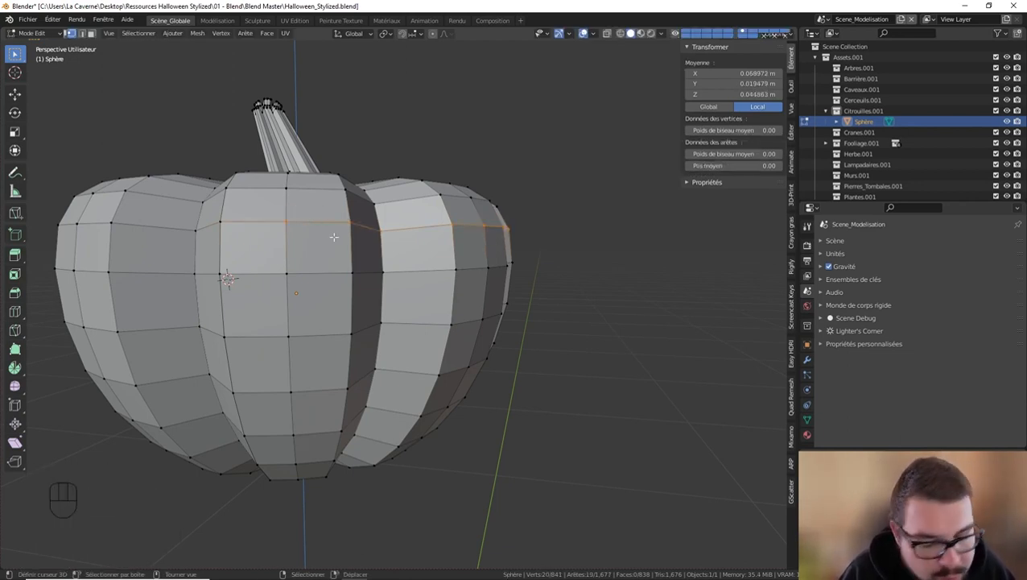
key("e")
right_click(361, 220)
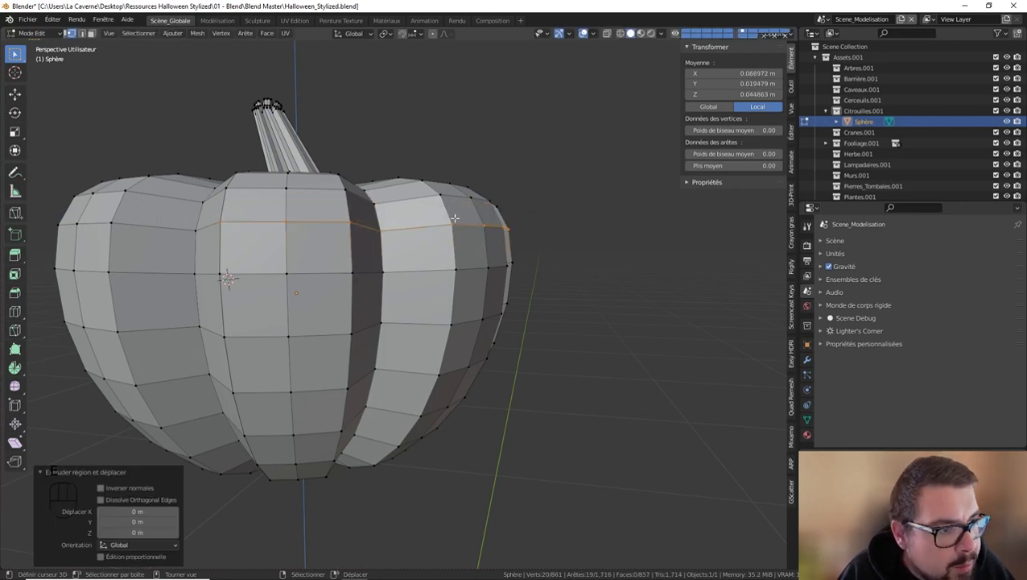
Add a vertical edge loop on the neighbouring segment to the selection and extrude everything selected with zero displacement
middle_click_drag(369, 225, 411, 227)
left_click(396, 239, "alt+shift")
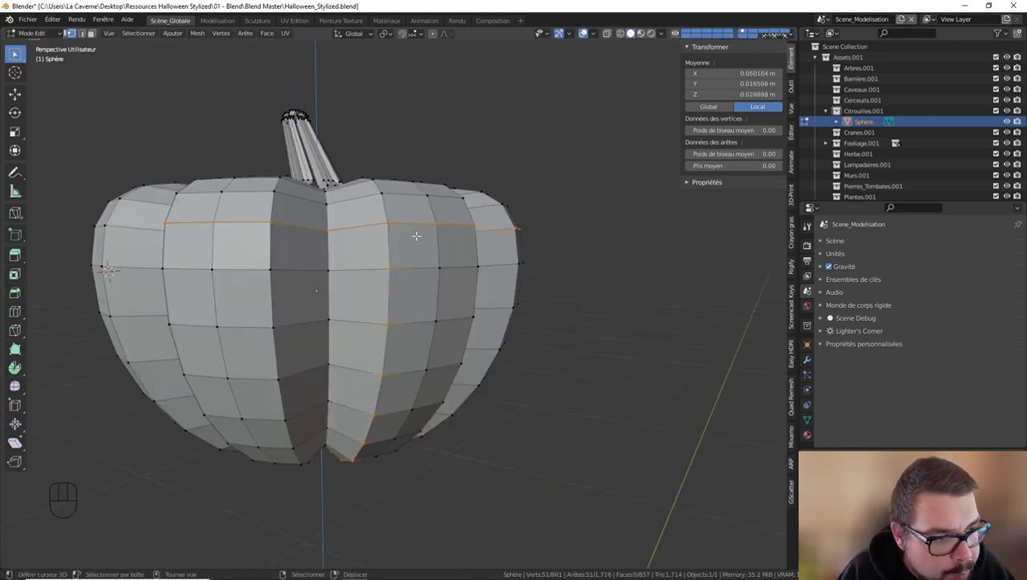
key("e")
right_click(406, 177)
Deselect all the vertices of the extruded loops
middle_click_drag(401, 169, 415, 182)
key("a")
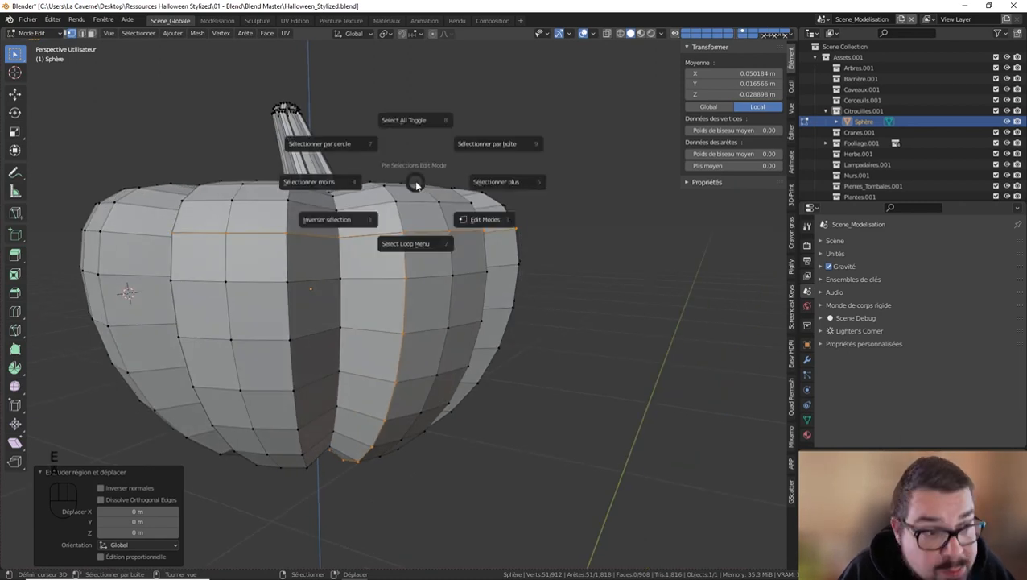
left_click(415, 129)
middle_click_drag(411, 175, 433, 189)
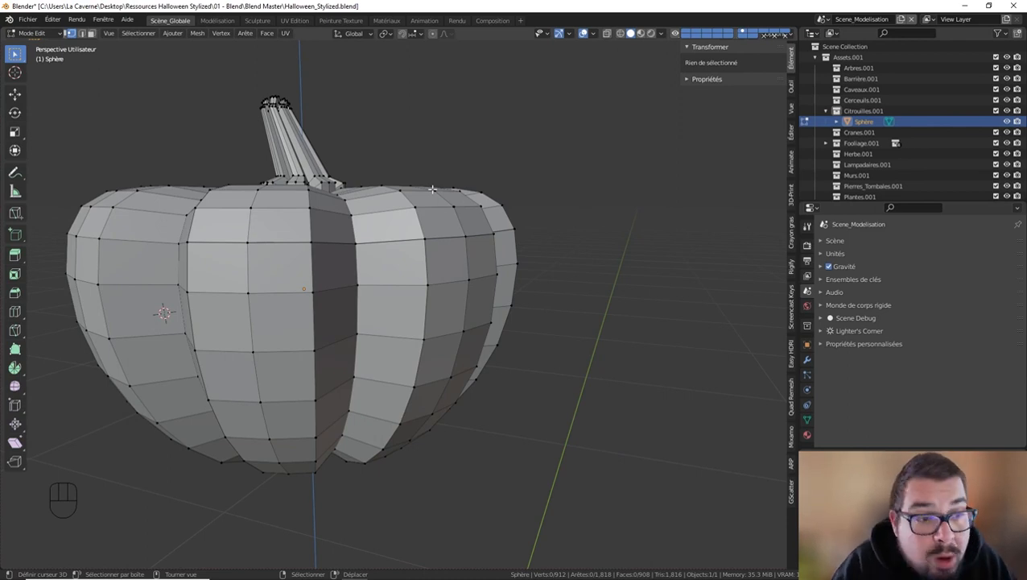
scroll(432, 189, "up", 2)
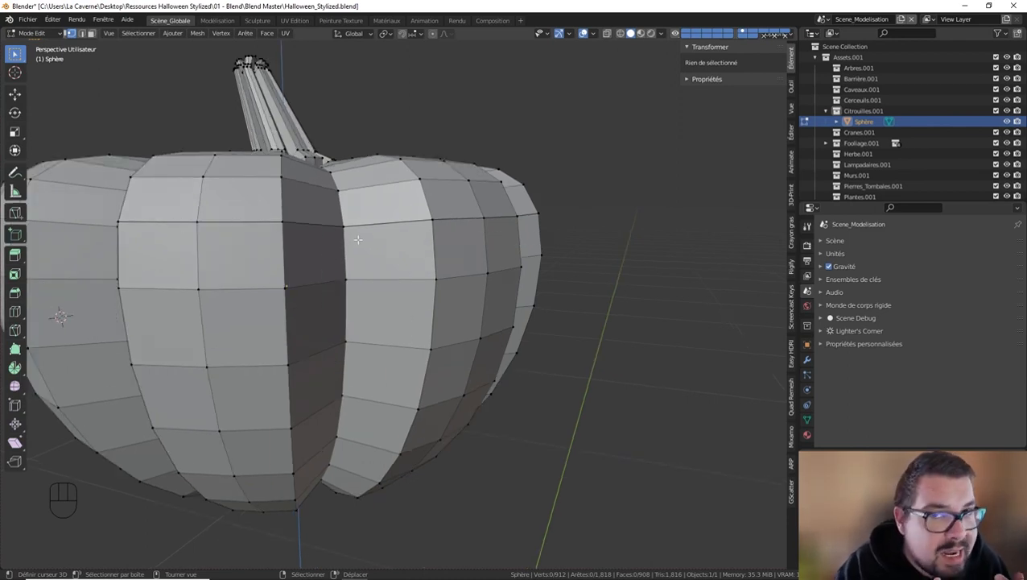
Select the whole pumpkin mesh and switch to front view
key("a")
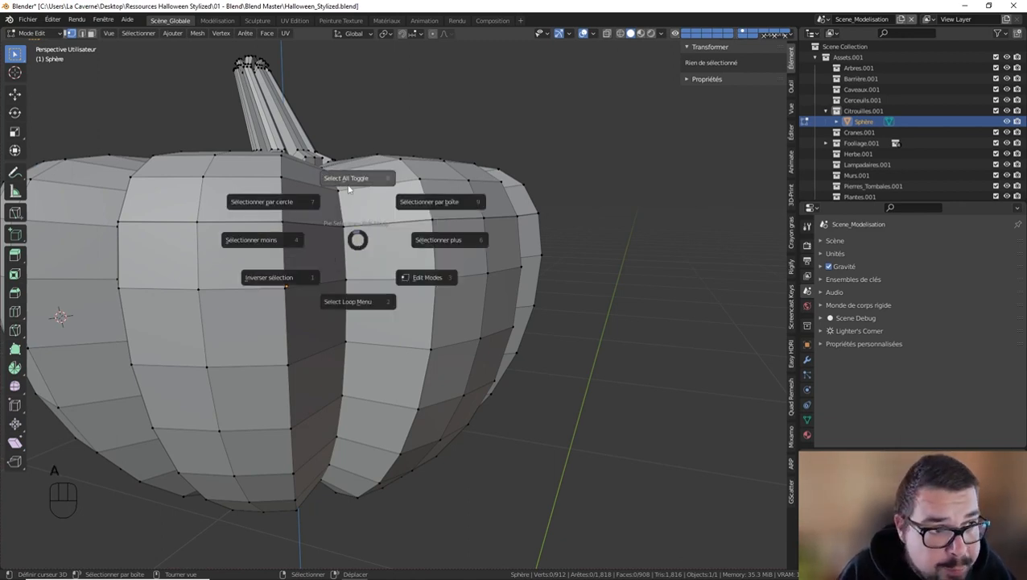
left_click(325, 193)
scroll(325, 192, "down", 3)
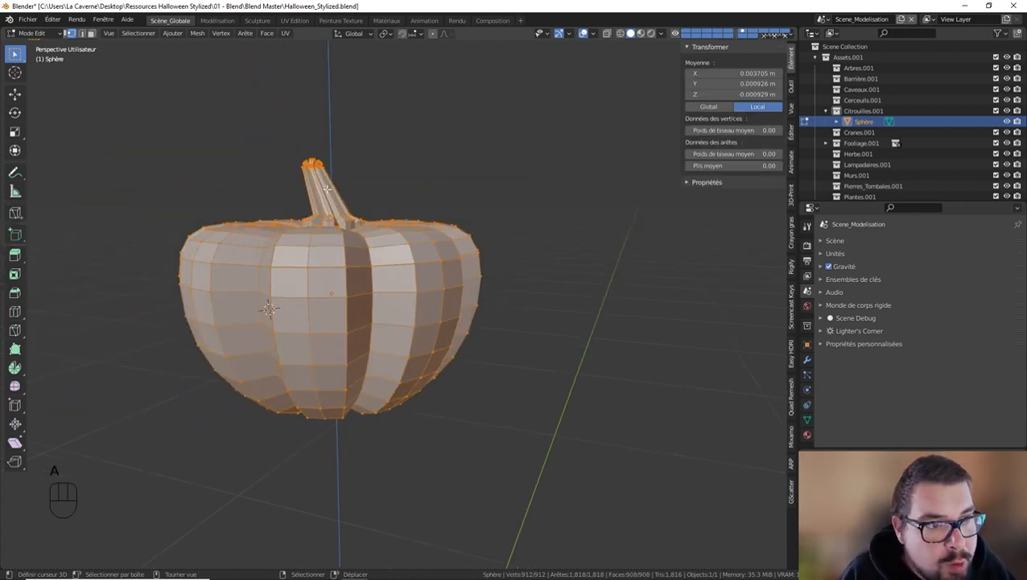
key("KP_1")
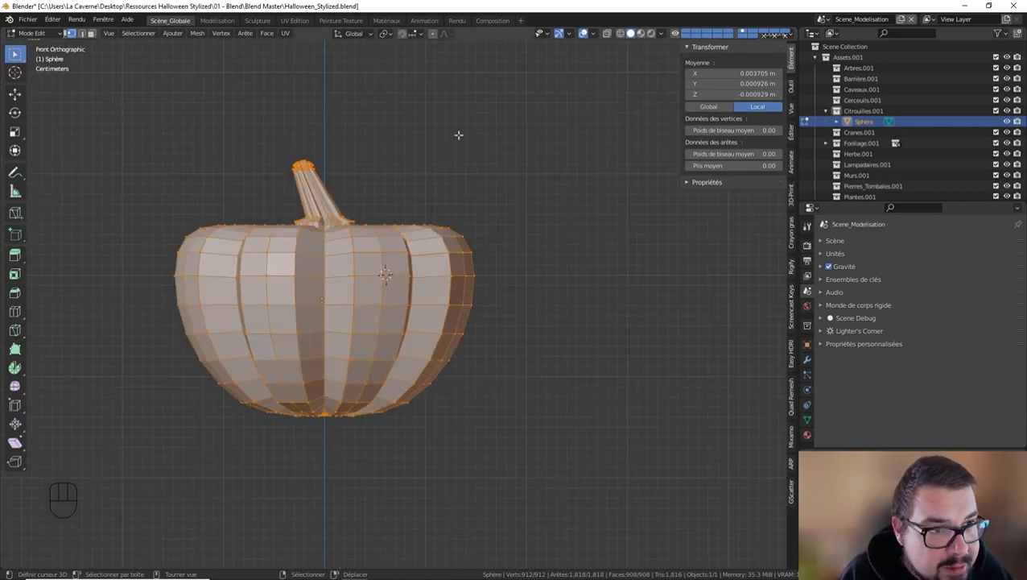
Add the cleanup commands Dissoudre dégénérés, Fusionner par distance and Supprimer isolés to the quick favorites
left_click(197, 33)
mouse_move(239, 268)
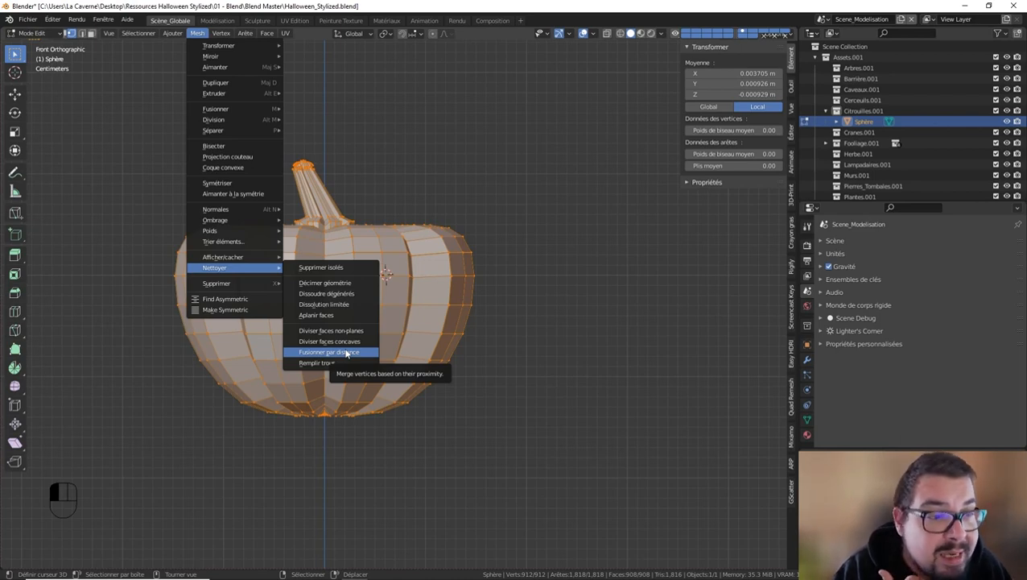
right_click(351, 295)
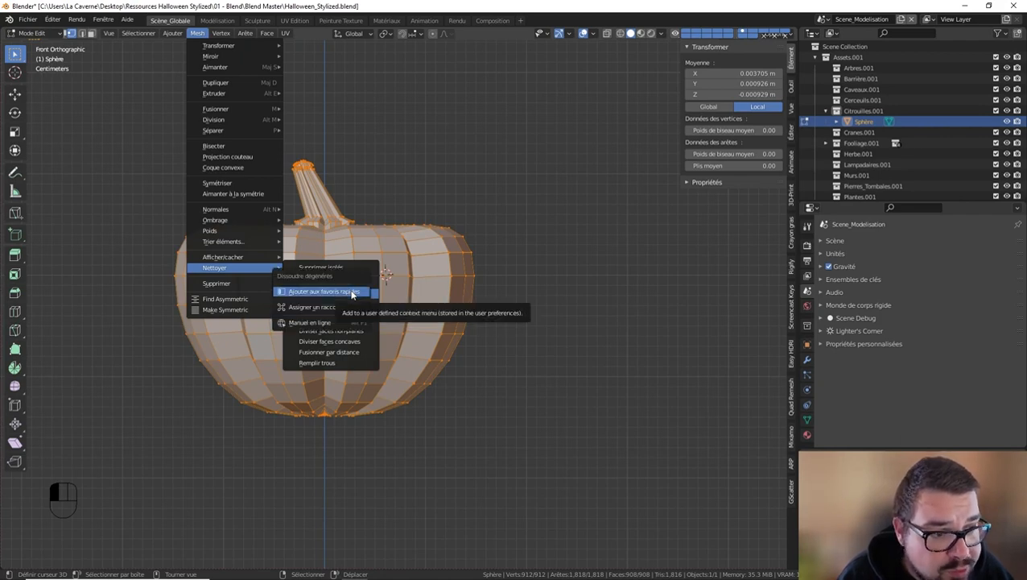
key("Escape")
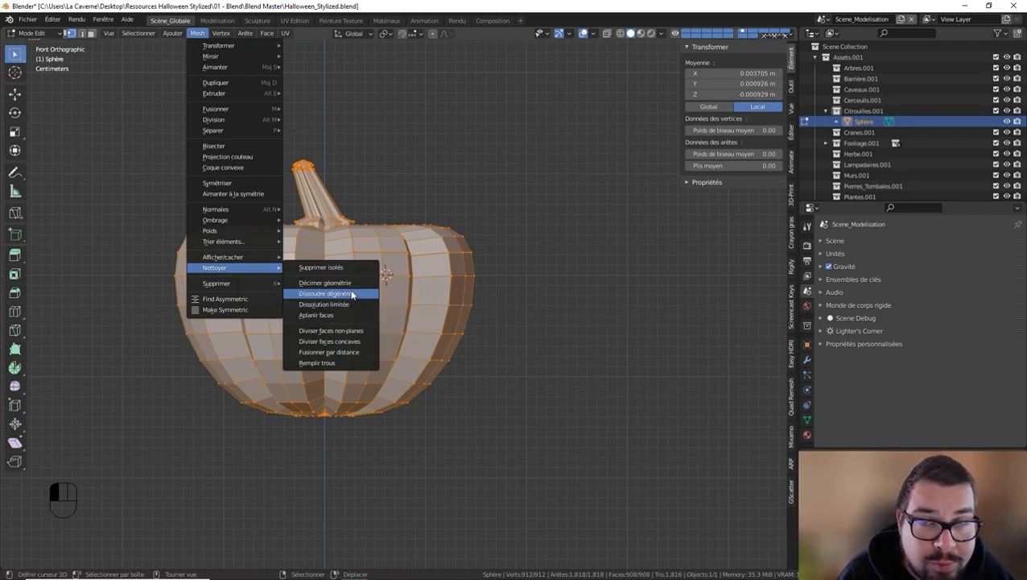
right_click(337, 352)
key("Escape")
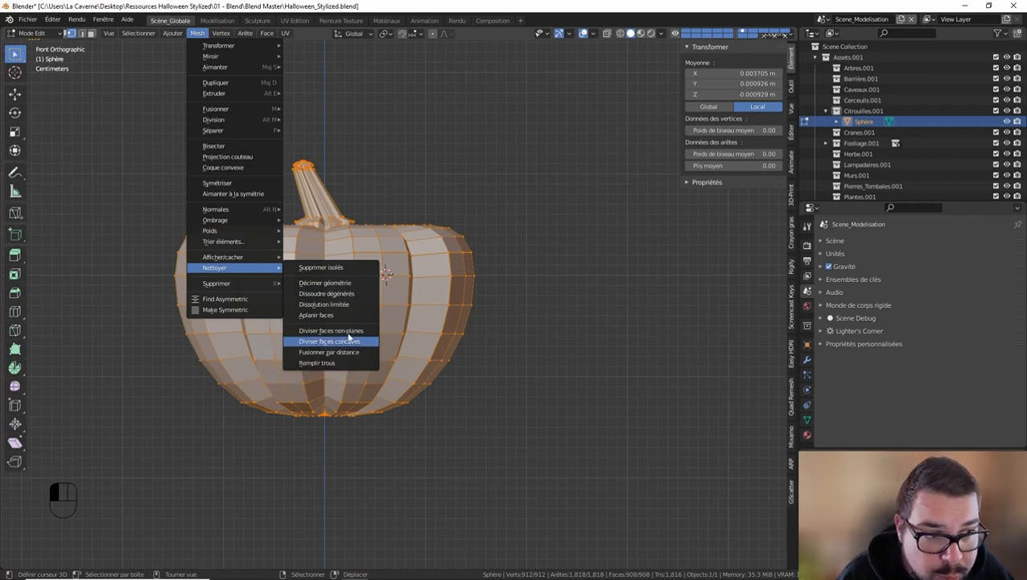
right_click(343, 268)
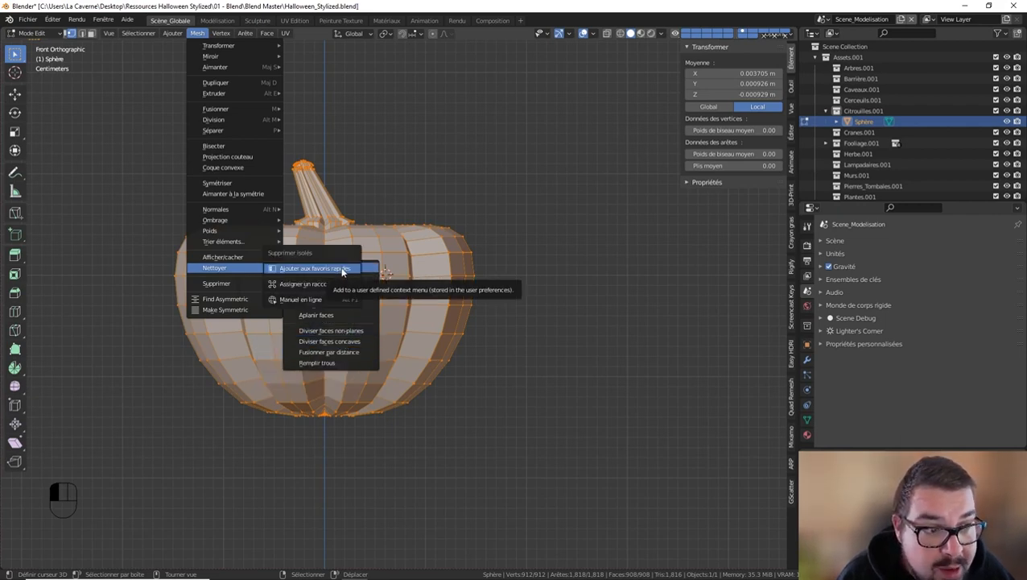
key("Escape")
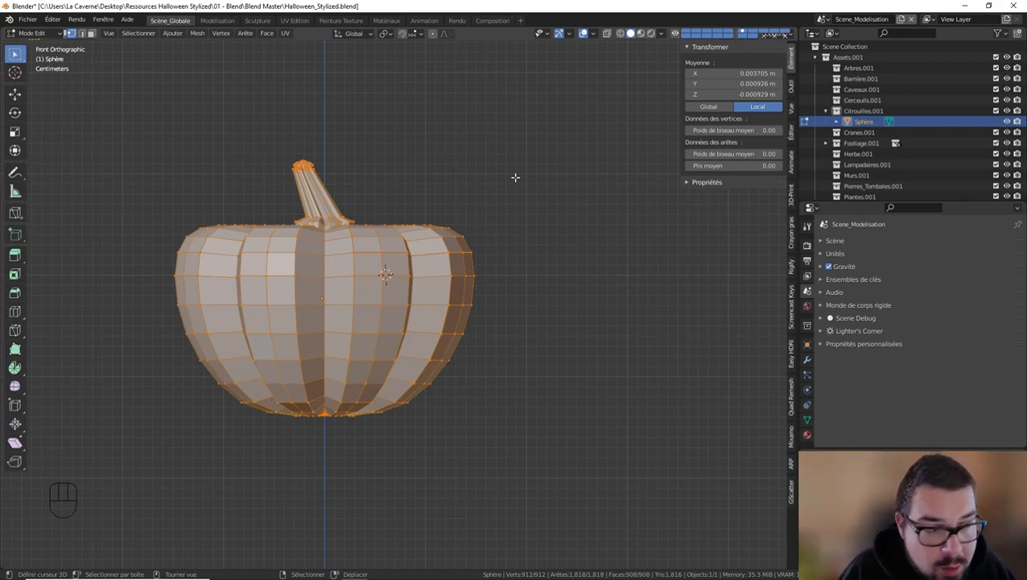
Dissolve the mesh's degenerate geometry with a merge distance of 0.0001 m, running the command twice
key("q")
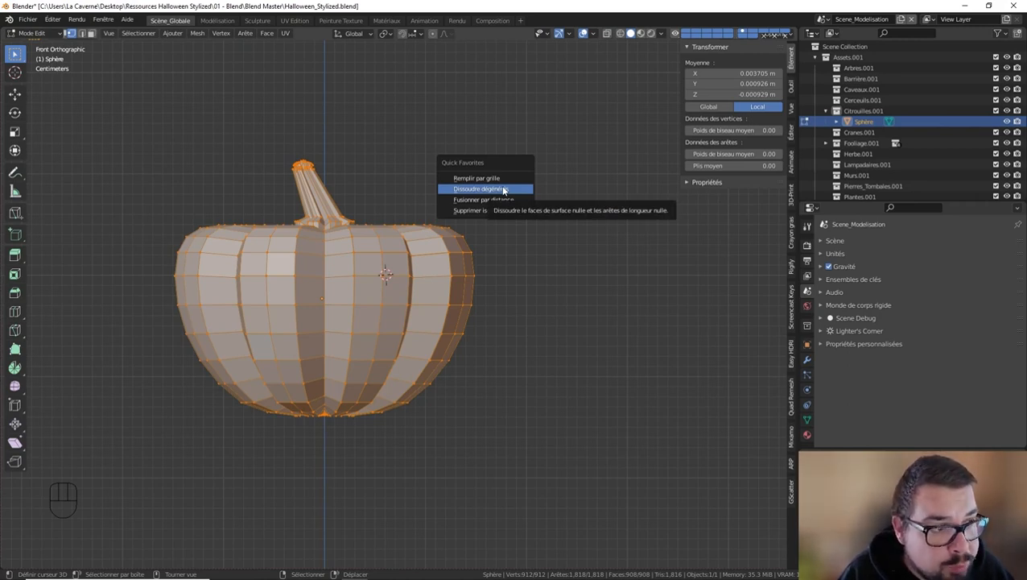
left_click(504, 189)
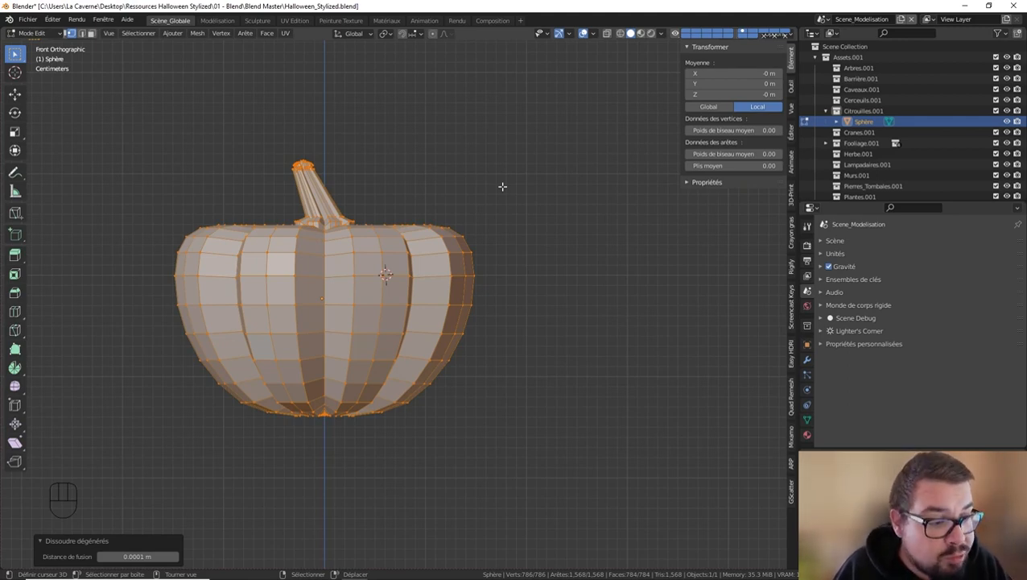
key("q")
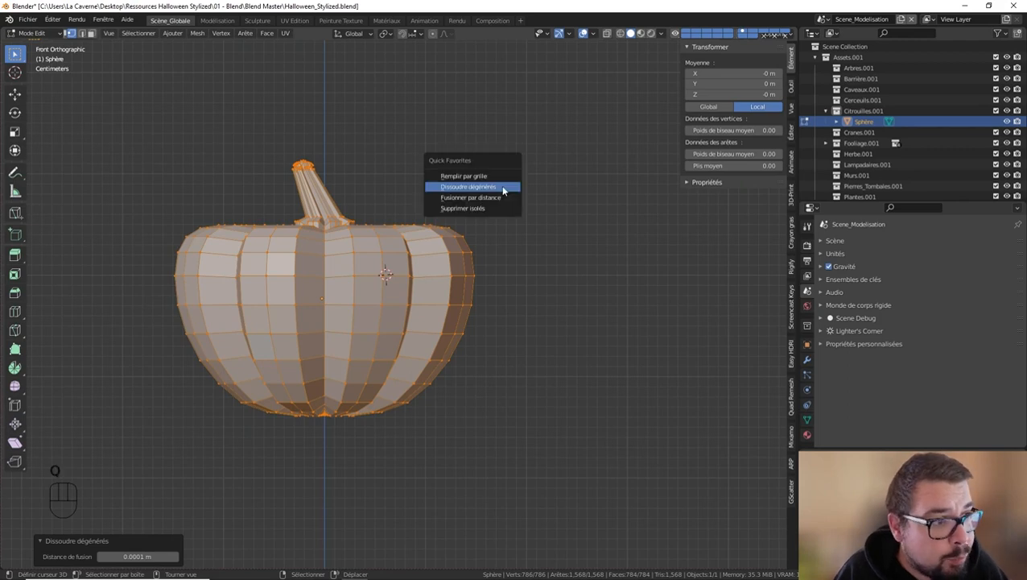
left_click(502, 187)
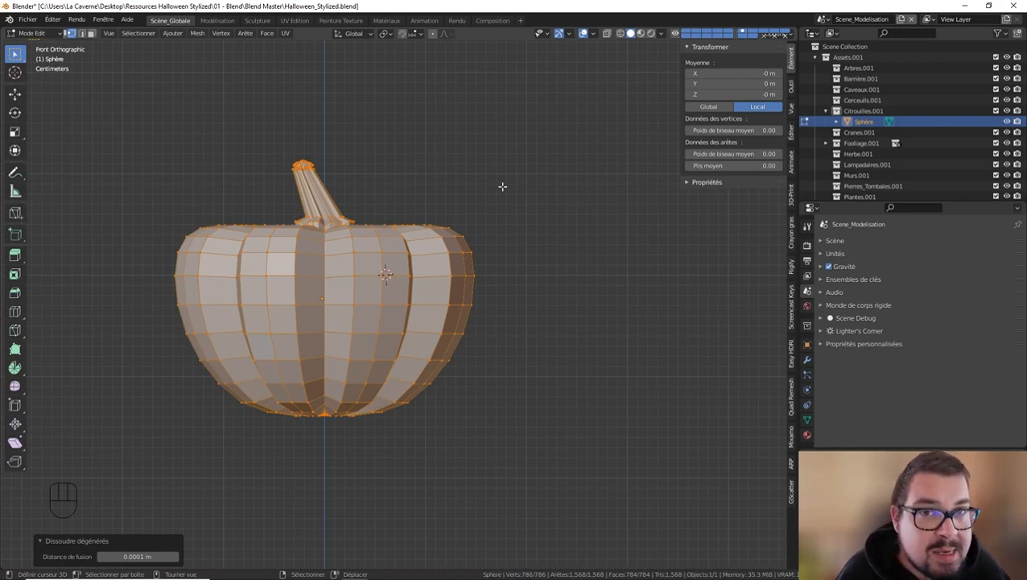
Merge the mesh's vertices by distance at 0.0001 m and delete loose vertices and edges
key("q")
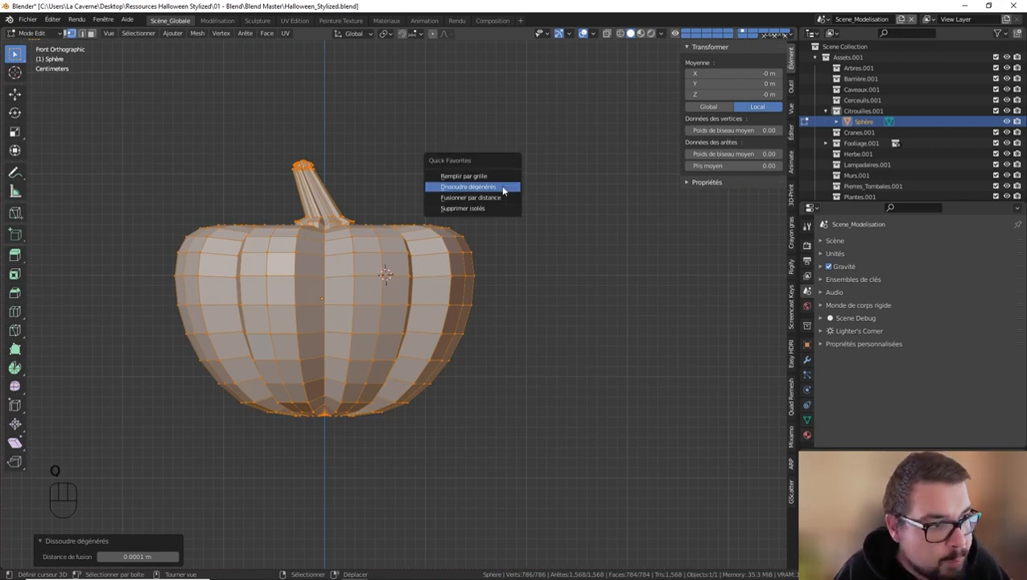
left_click(471, 197)
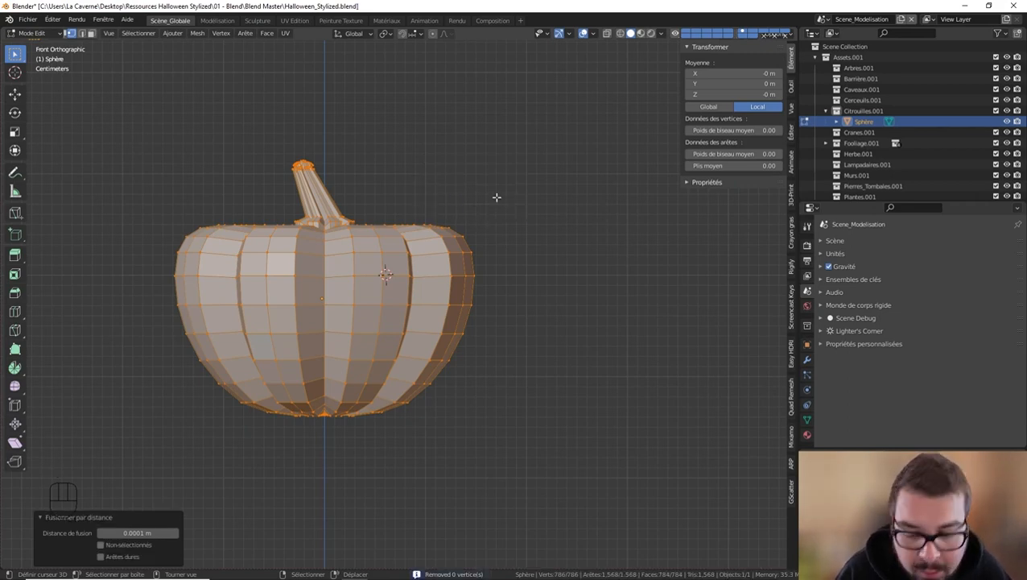
key("q")
left_click(495, 205)
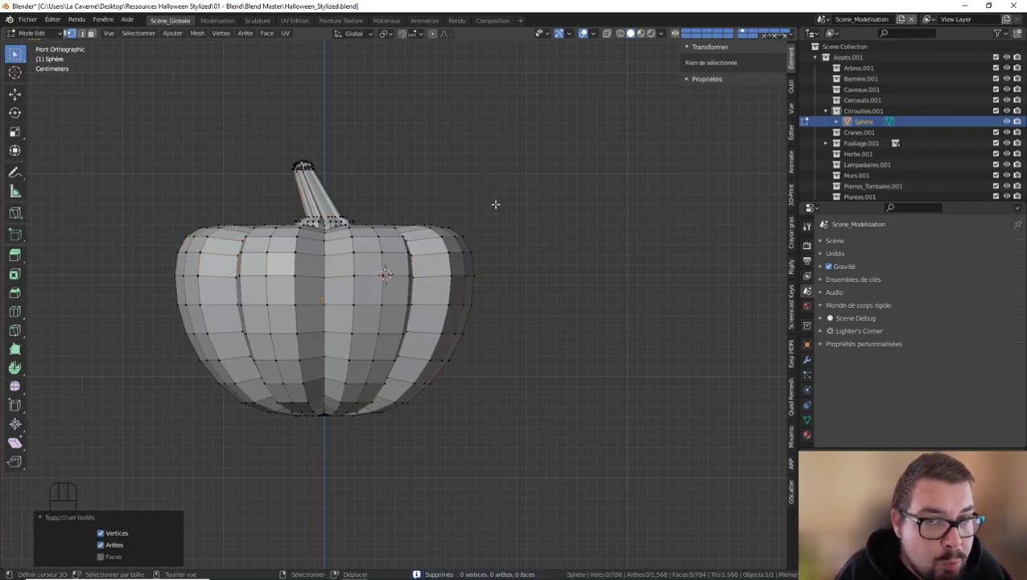
Select the whole mesh again and bring up the quick favorites
key("a")
left_click(497, 150)
key("q")
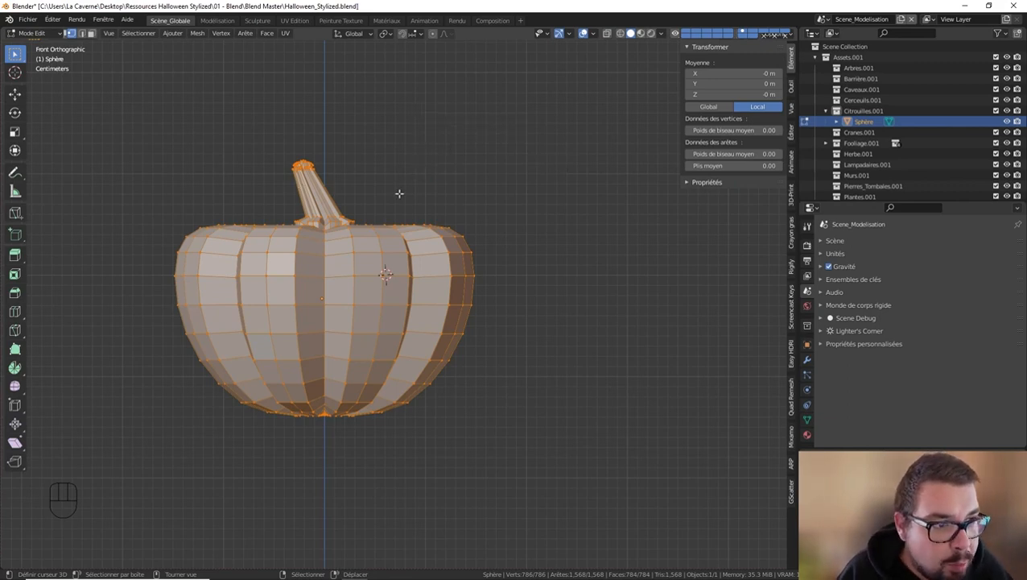
Return to object mode and set the pumpkin's origin to its geometry
key("Tab")
middle_click_drag(433, 201, 360, 217)
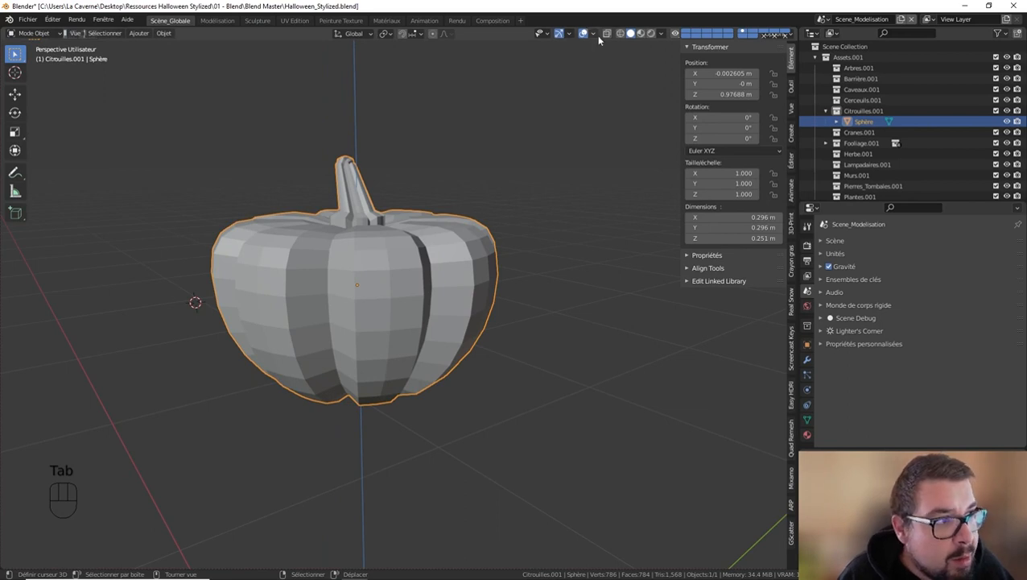
key("q")
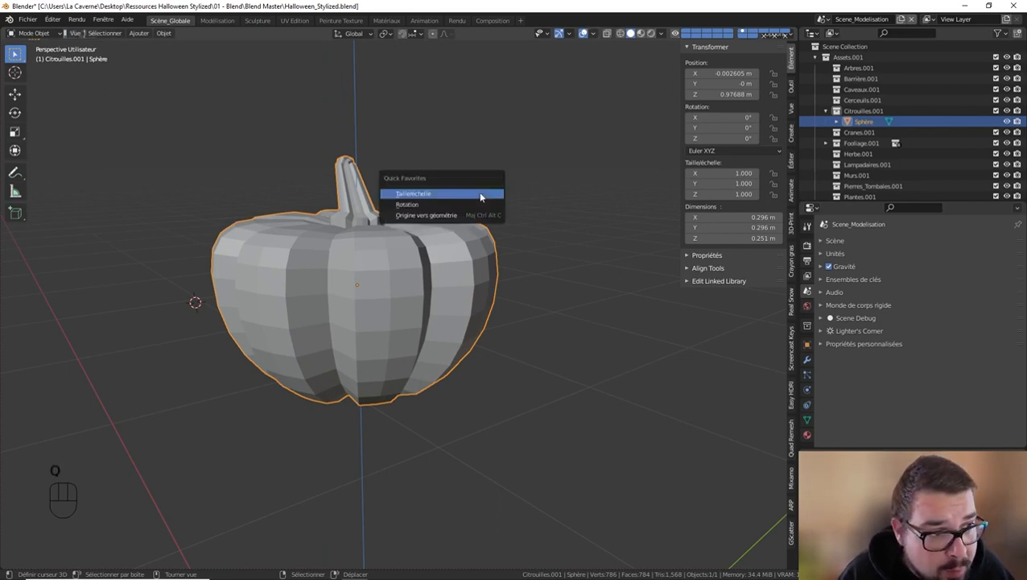
left_click(445, 216)
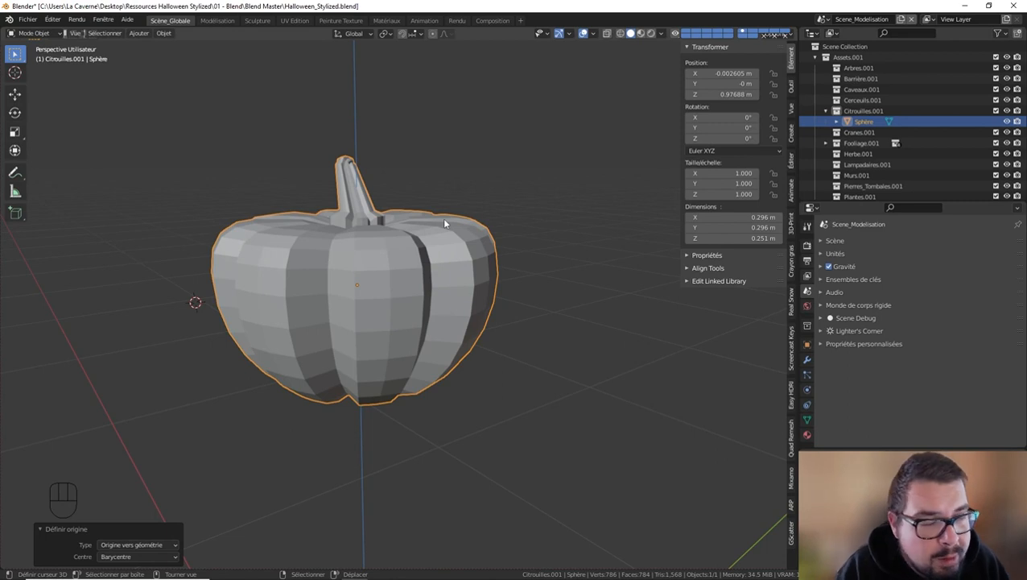
Turn on the face orientation overlay and examine the pumpkin's normals from all around, including the underside
middle_click_drag(442, 217, 464, 204)
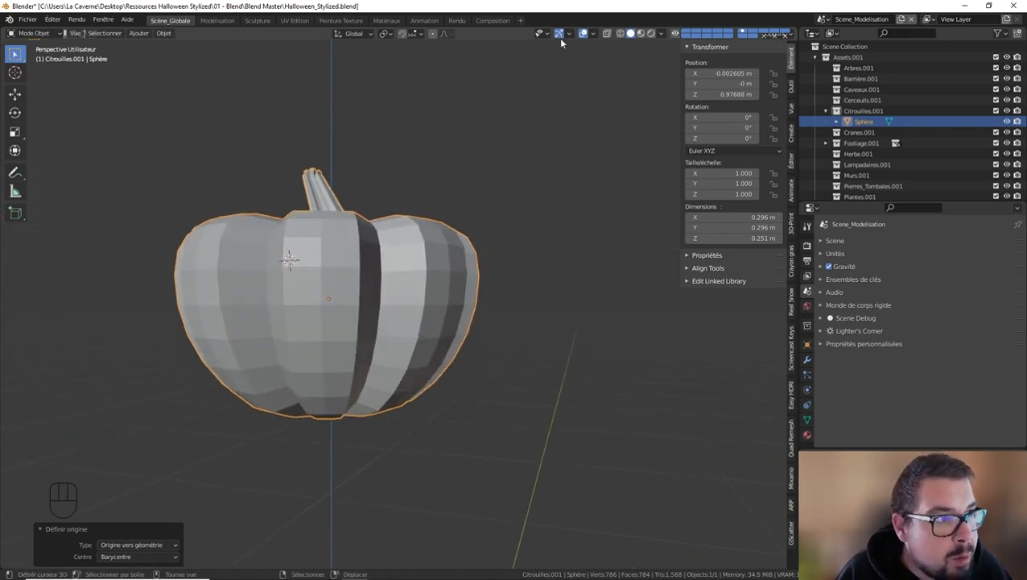
left_click(593, 34)
left_click(531, 228)
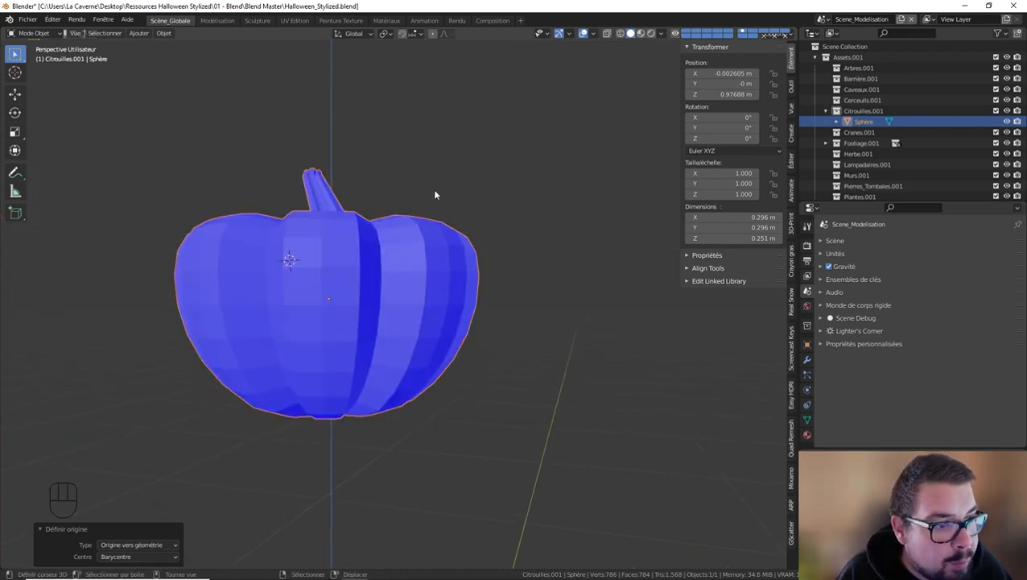
middle_click_drag(435, 194, 401, 119)
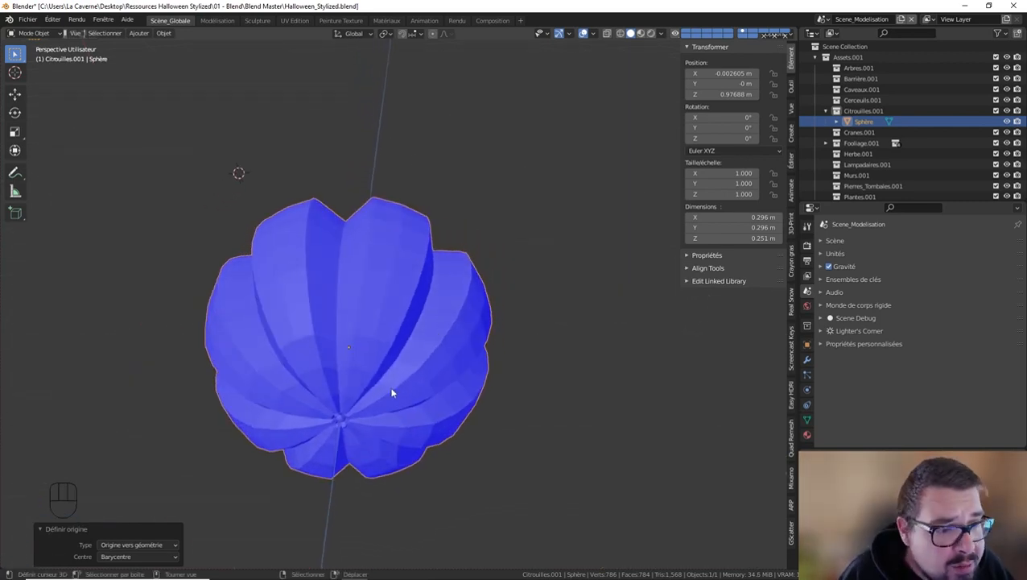
scroll(392, 393, "up", 2)
middle_click_drag(392, 395, 529, 474)
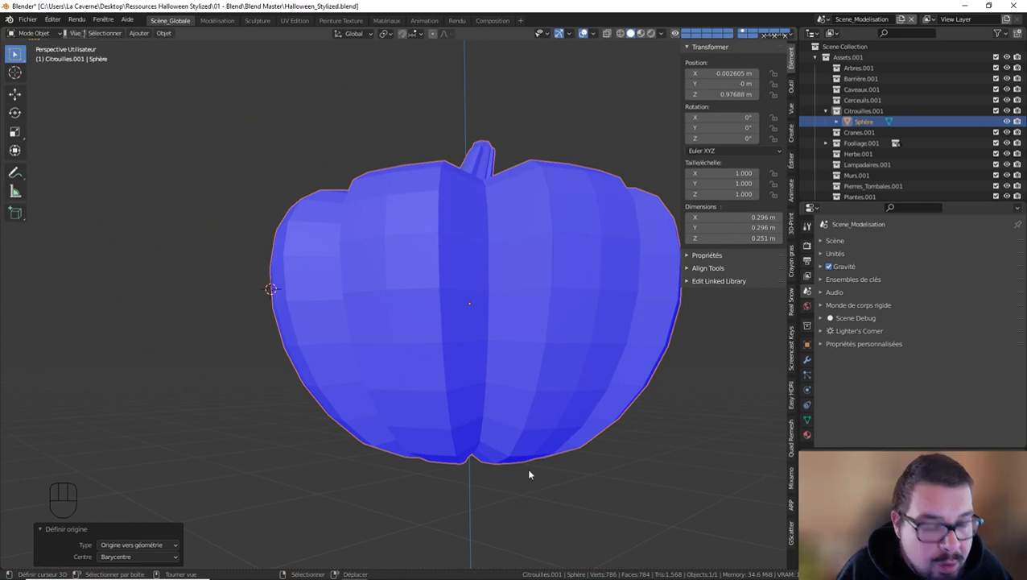
Show the pumpkin from the front and turn off the face orientation overlay
key("KP_1")
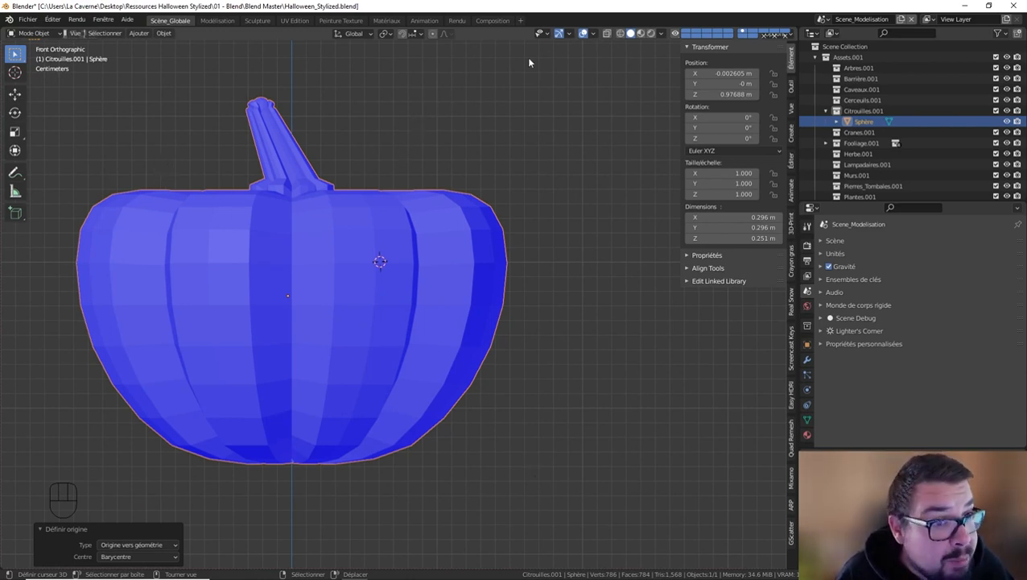
scroll(338, 147, "down", 2)
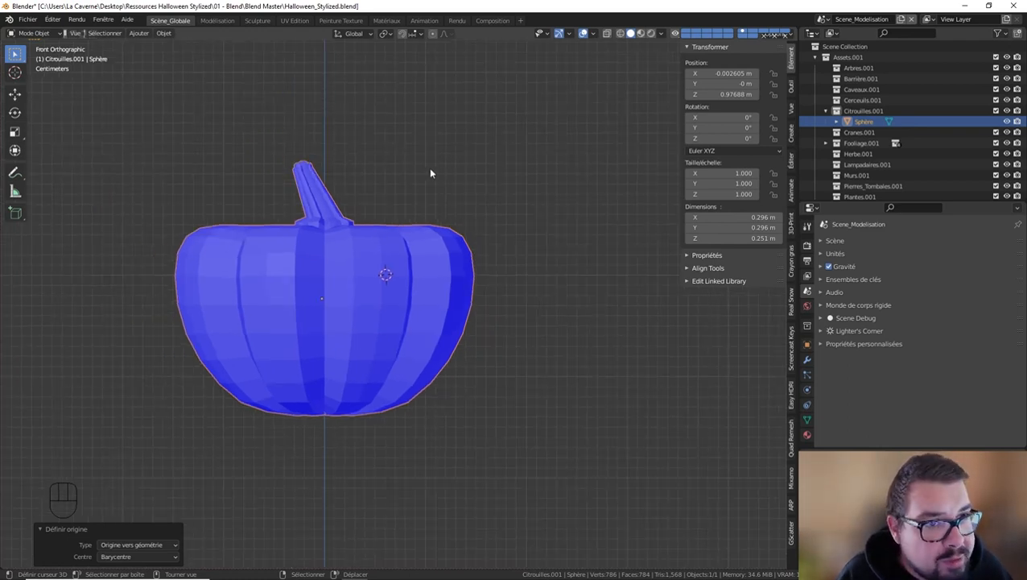
left_click(593, 34)
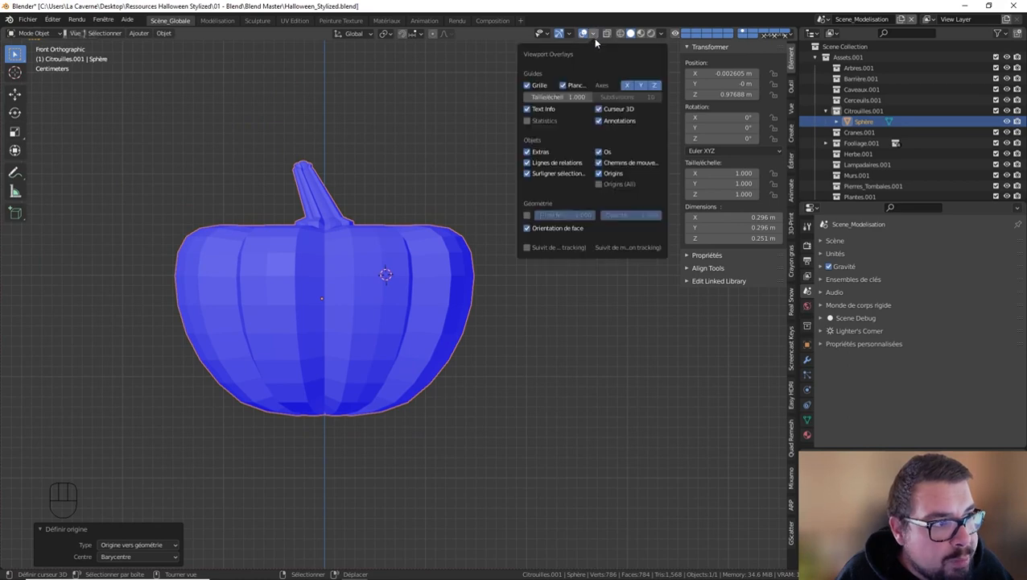
left_click(528, 227)
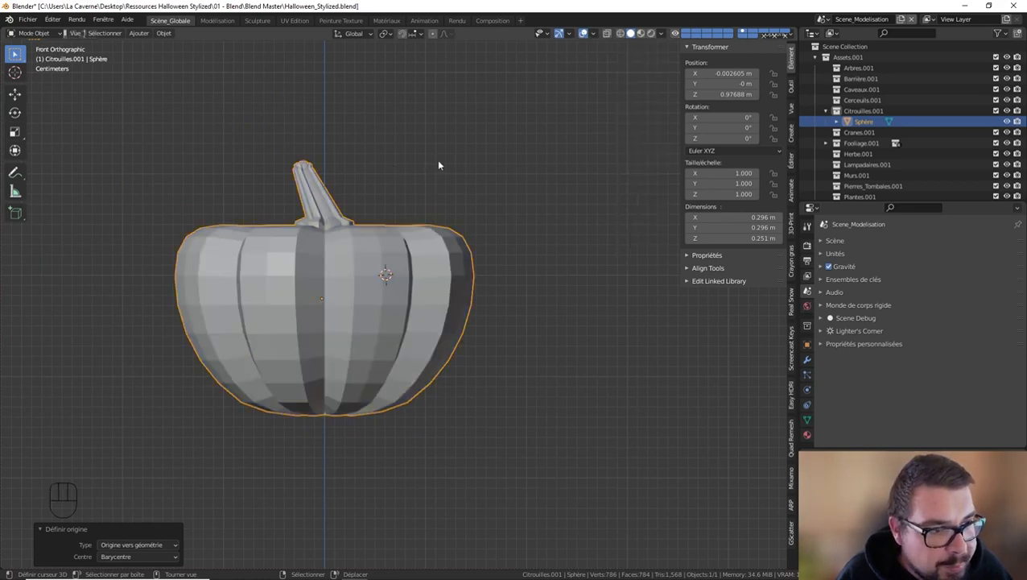
Reset the 3D cursor to the world origin and add a cube mesh there
key("shift+c")
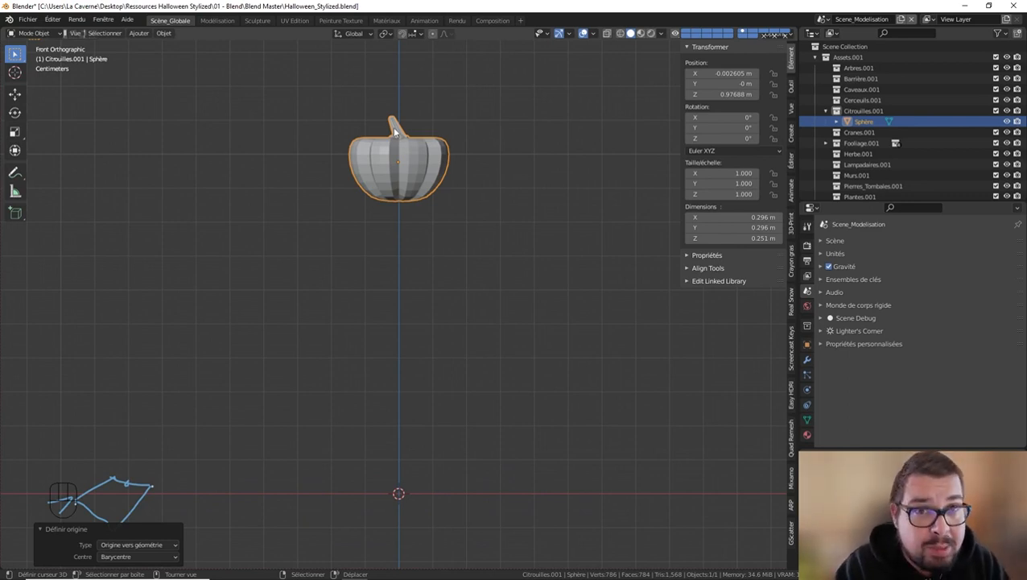
middle_click_drag(477, 179, 427, 288)
key("shift+a")
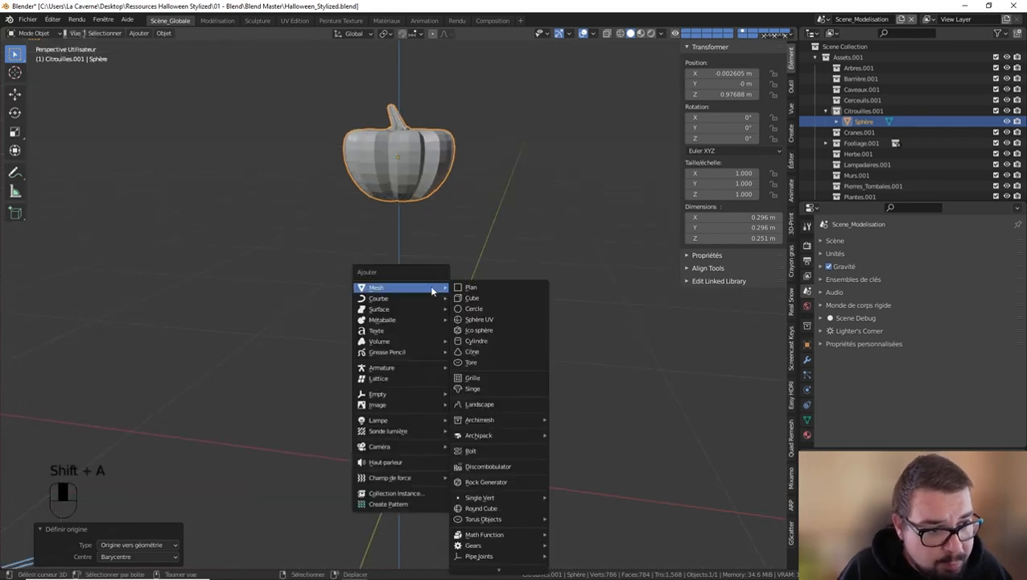
left_click(481, 298)
Scale the cube by 0.5, apply its scale and enter edit mode
key("s")
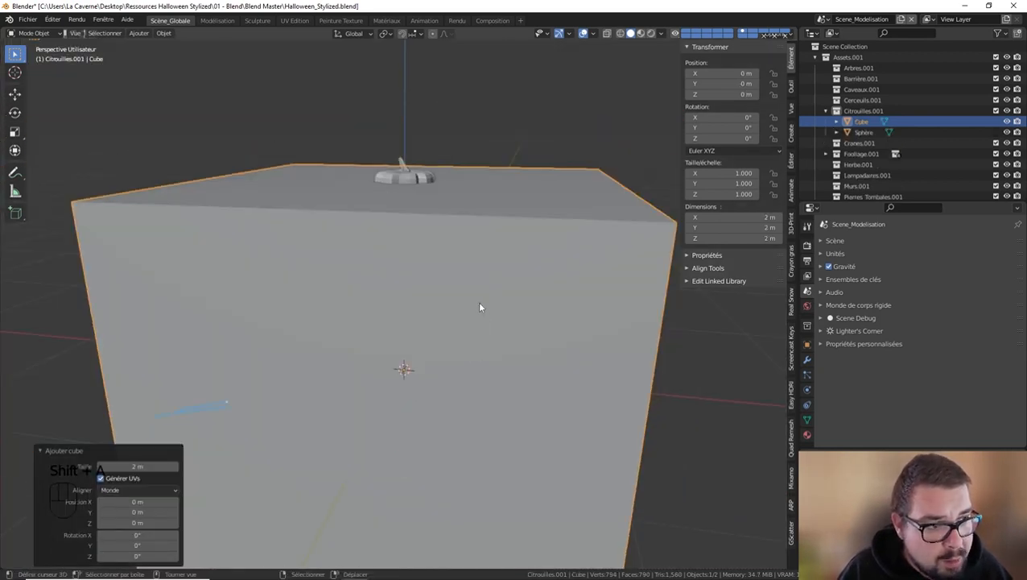
key("KP_0")
key("KP_Decimal")
key("KP_5")
key("Return")
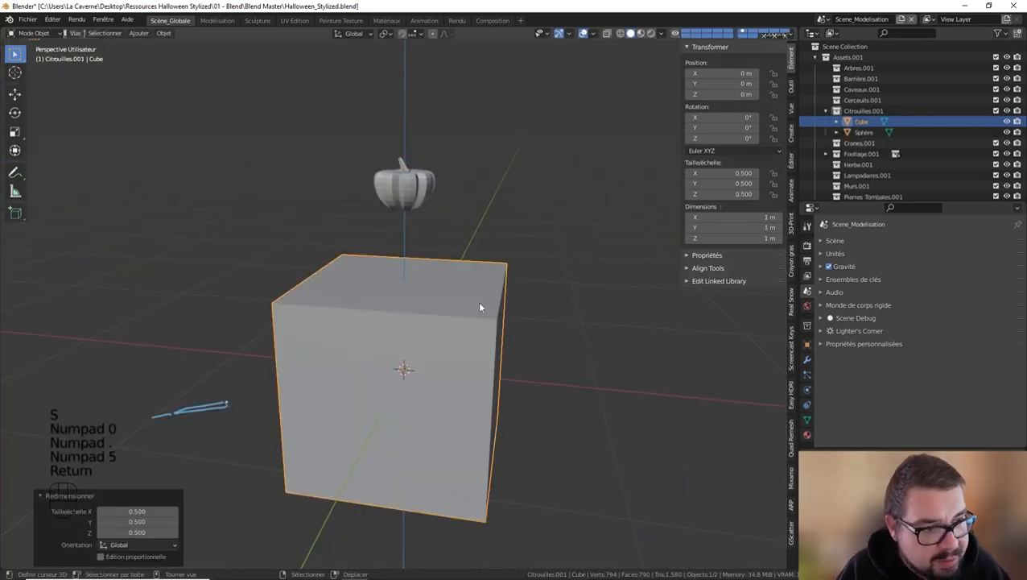
key("q")
left_click(460, 304)
middle_click_drag(512, 294, 367, 280)
key("Tab")
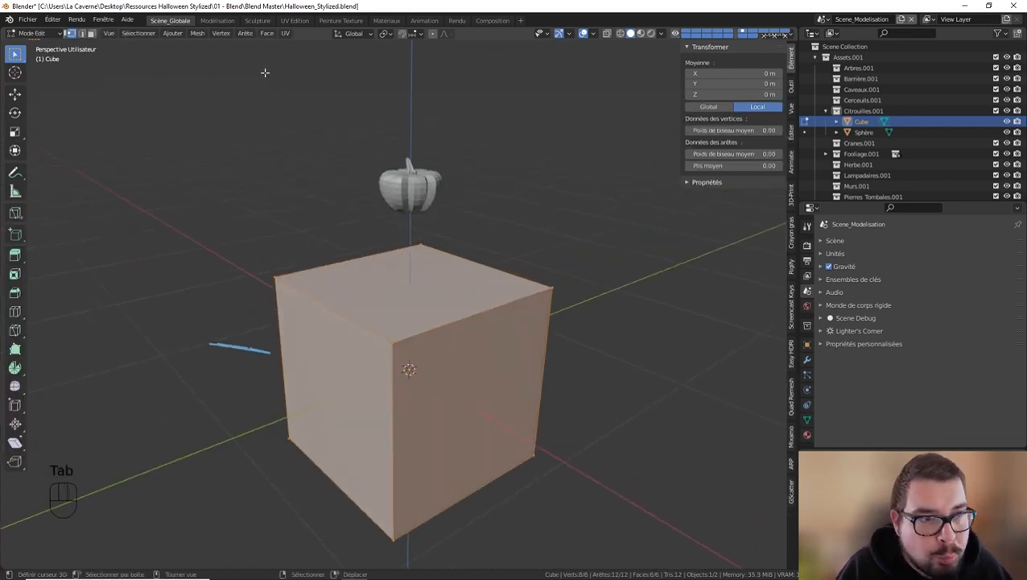
Select three of the edges bordering the cube's top face
left_click(84, 34)
left_click(341, 311)
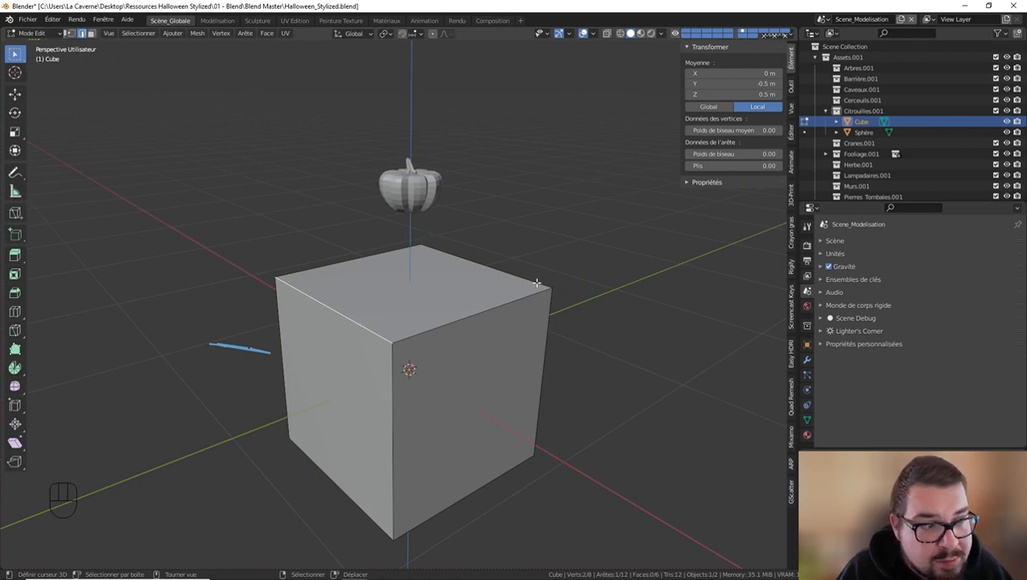
left_click(483, 312, "shift")
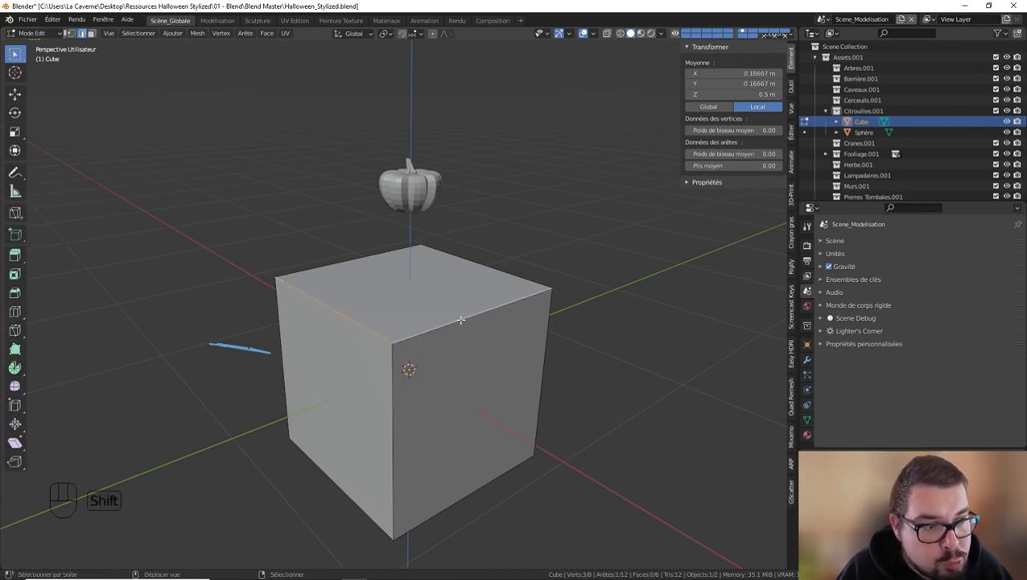
left_click(339, 264, "shift")
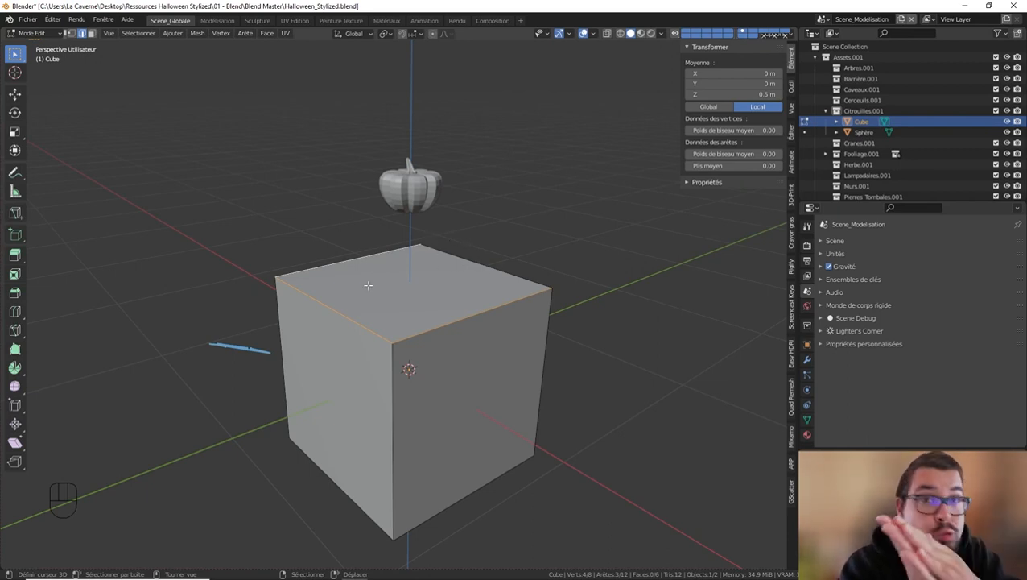
Separate the cube's top face into its own object by selection
left_click(91, 33)
left_click(419, 285)
key("p")
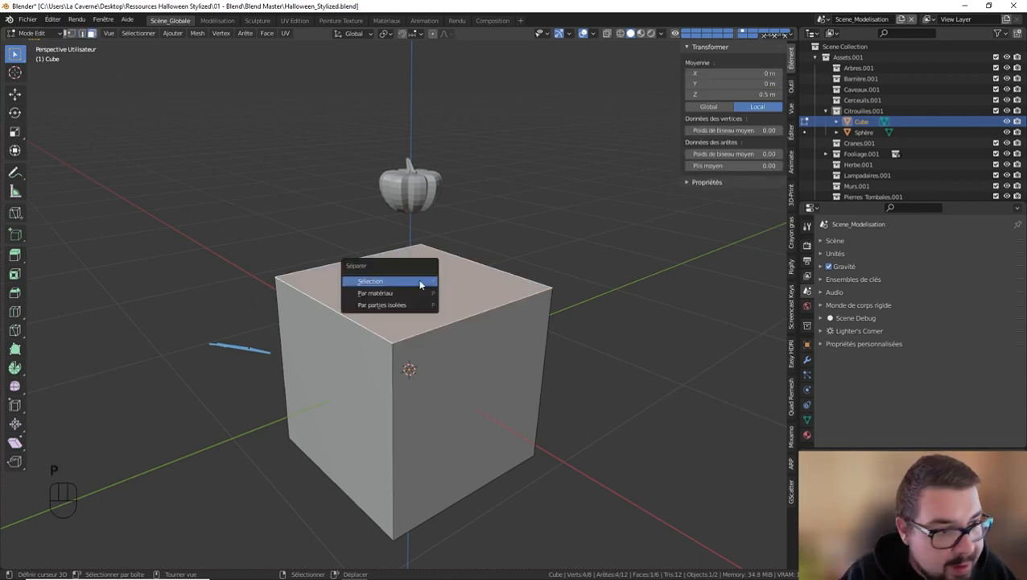
left_click(422, 280)
key("Tab")
Edit only the separated top face and select its edge on the positive Y side as the hinge edge
key("Tab")
left_click(81, 33)
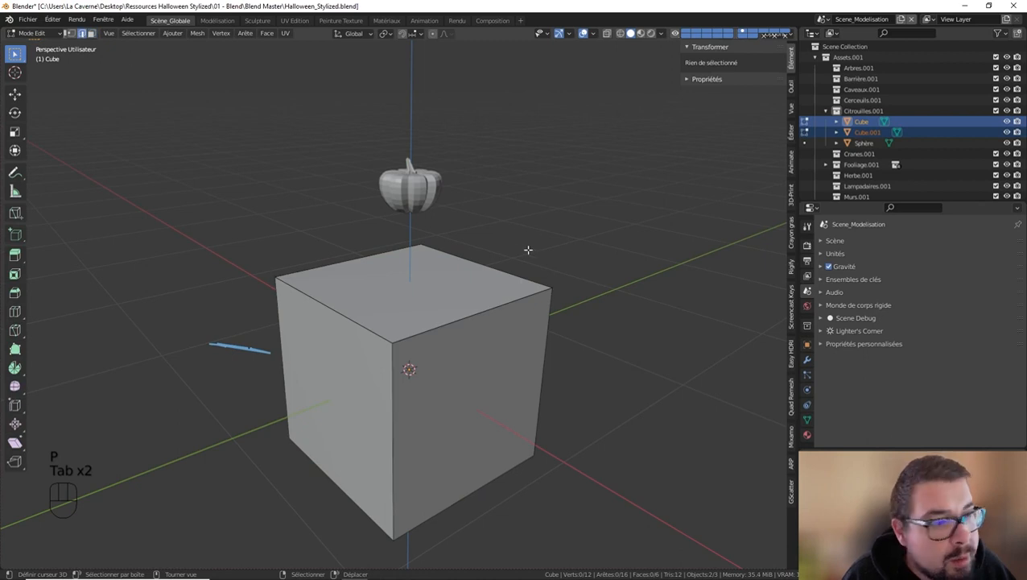
left_click(497, 268)
middle_click_drag(482, 266, 461, 274)
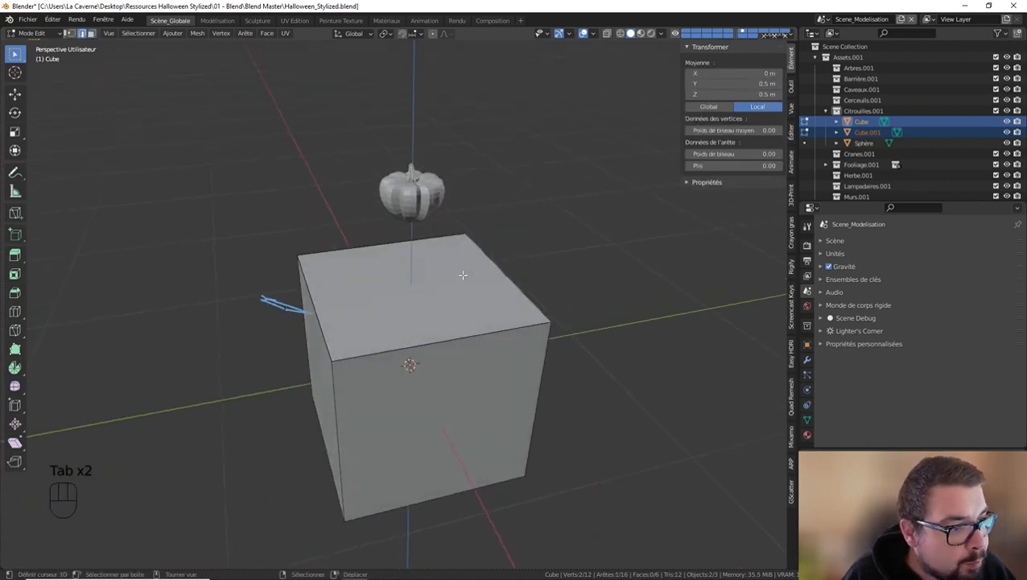
key("Tab")
left_click(460, 274)
key("Tab")
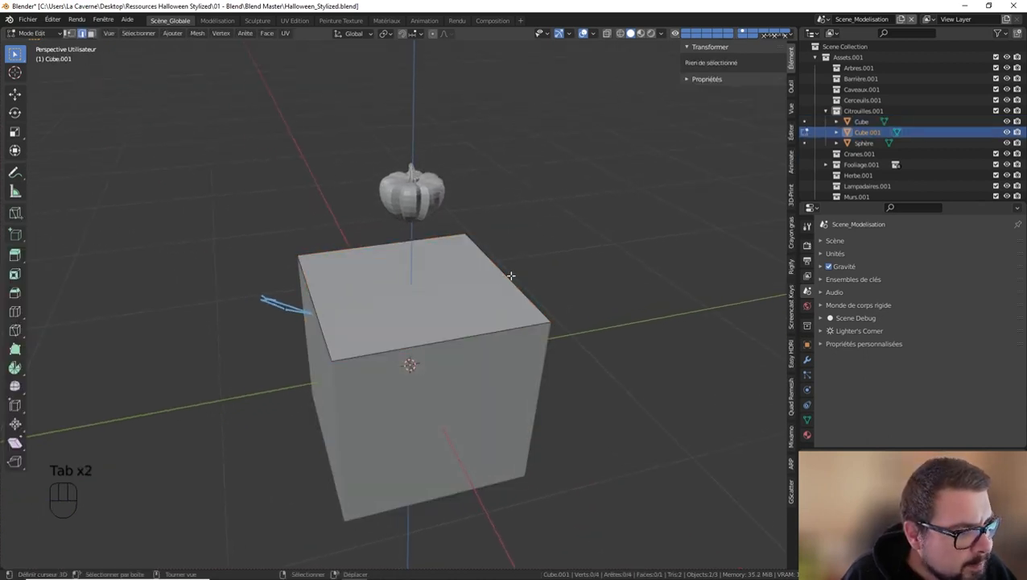
left_click(508, 276)
Try snapping the selected hinge edge to the active element and undo it
key("shift+s")
left_click(493, 314)
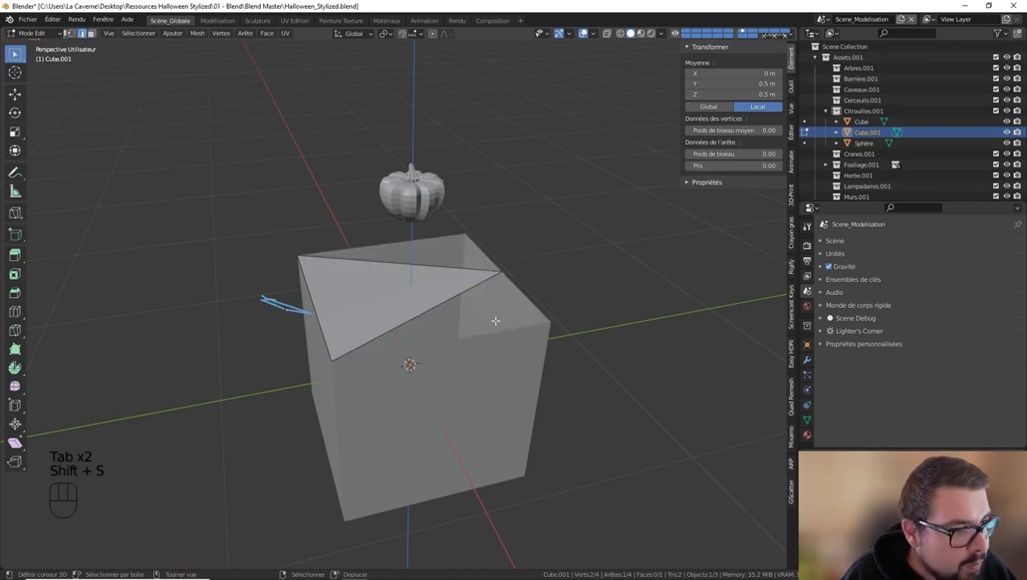
key("ctrl+z")
Snap the 3D cursor to the selected hinge edge and return to object mode
key("shift+s")
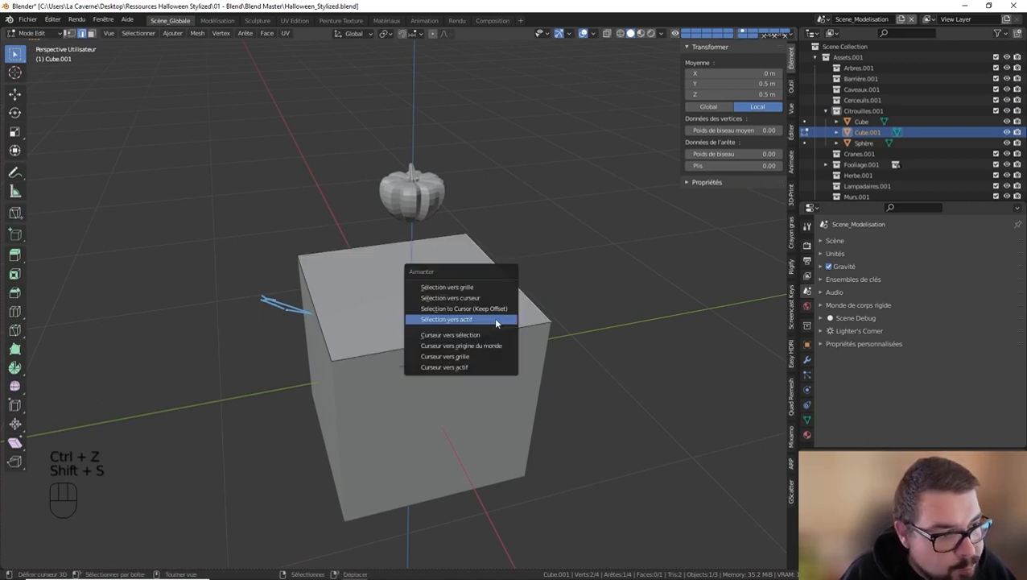
left_click(493, 333)
key("Tab")
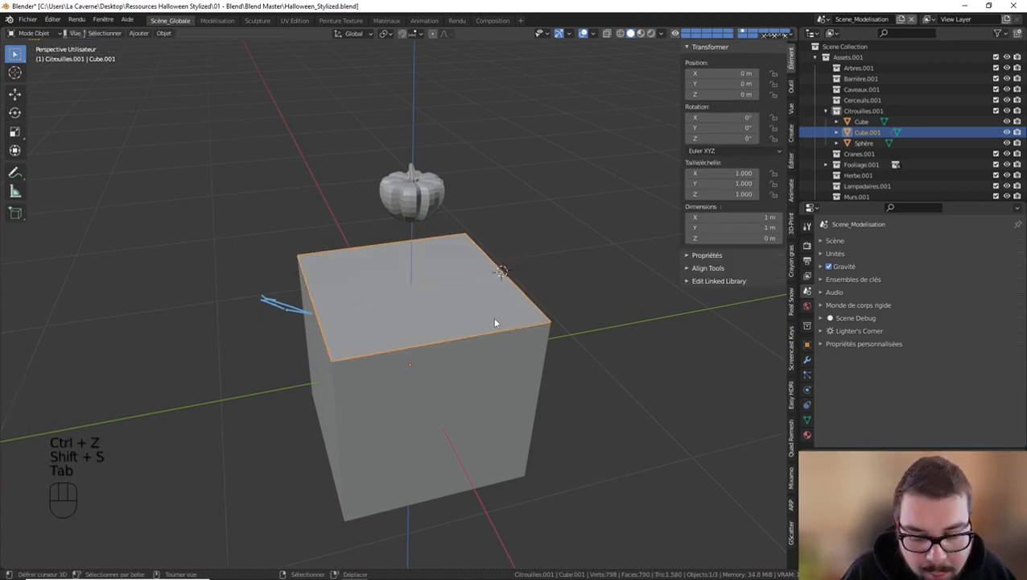
Set the top face's origin to its geometry and try rotating it around the X axis
key("q")
left_click(468, 341)
middle_click_drag(520, 263, 281, 287)
key("r")
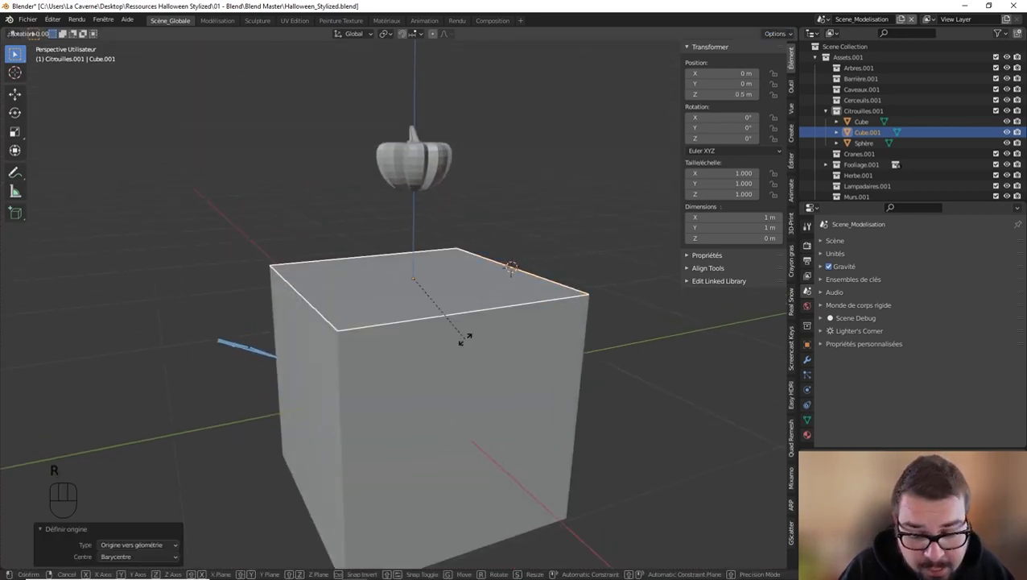
key("x")
right_click(470, 330)
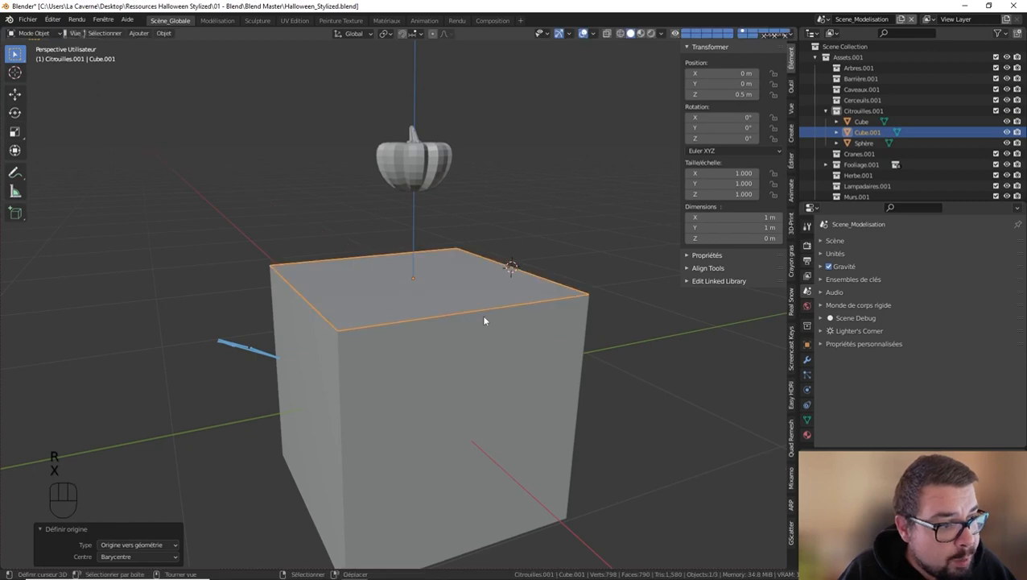
Move the top face's origin to the 3D cursor on the hinge edge
key("q")
left_click(164, 33)
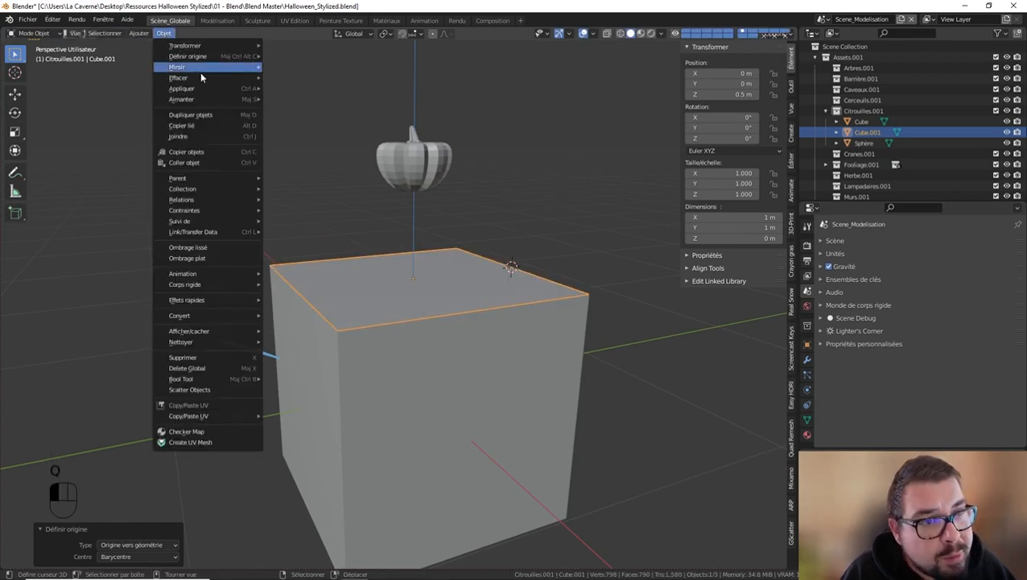
mouse_move(223, 56)
left_click(344, 79)
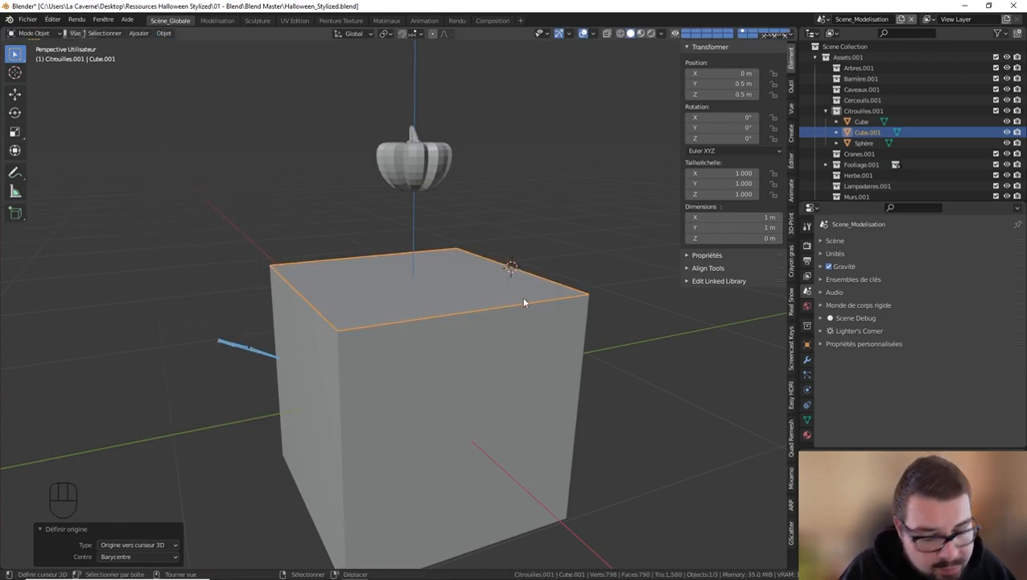
Rotate the top face about -88.7° around the X axis so it opens like a lid, and inspect it from behind
key("r")
key("x")
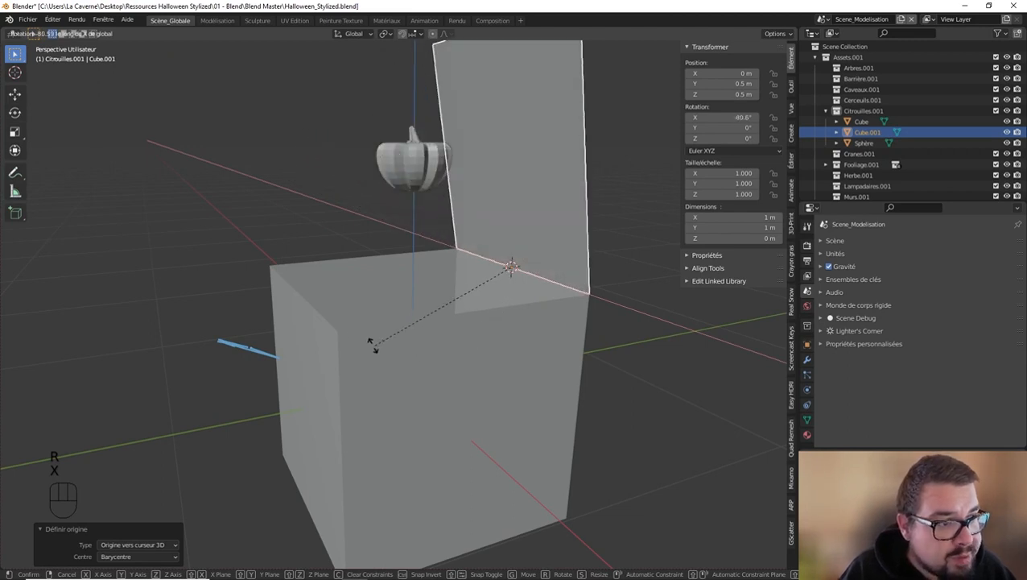
left_click(350, 327)
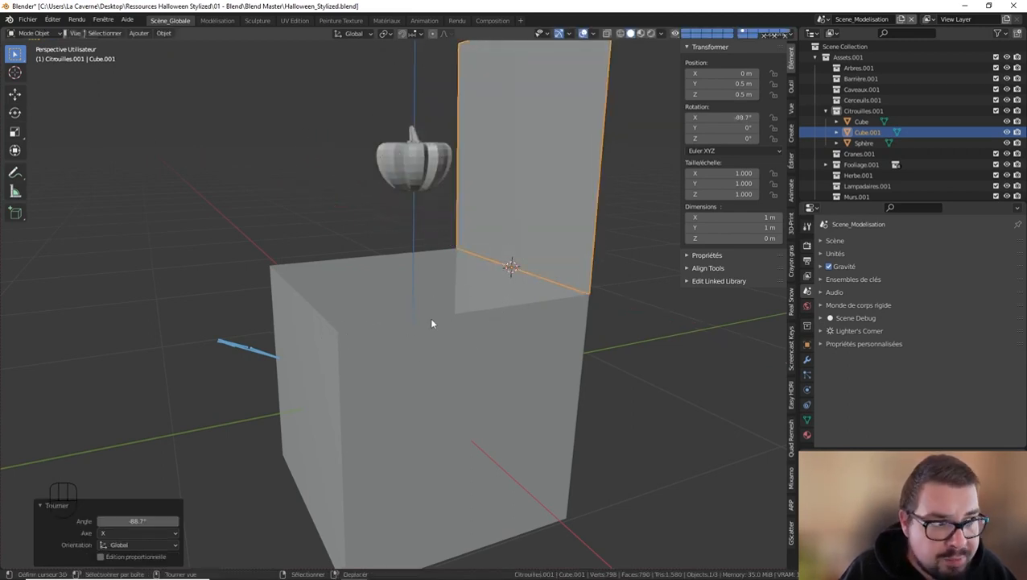
scroll(452, 315, "down", 3)
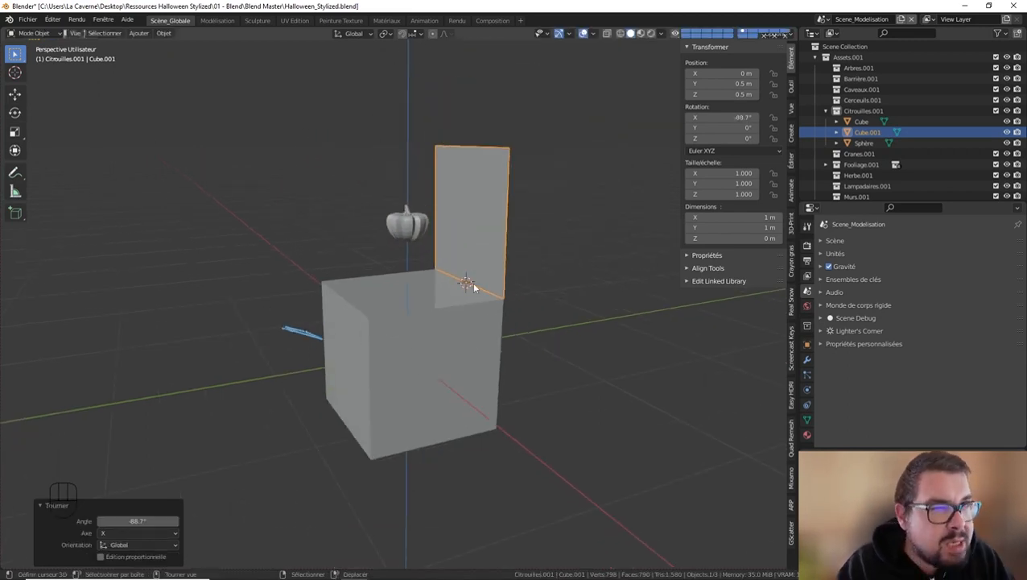
middle_click_drag(476, 322, 566, 337)
middle_click_drag(379, 324, 394, 339)
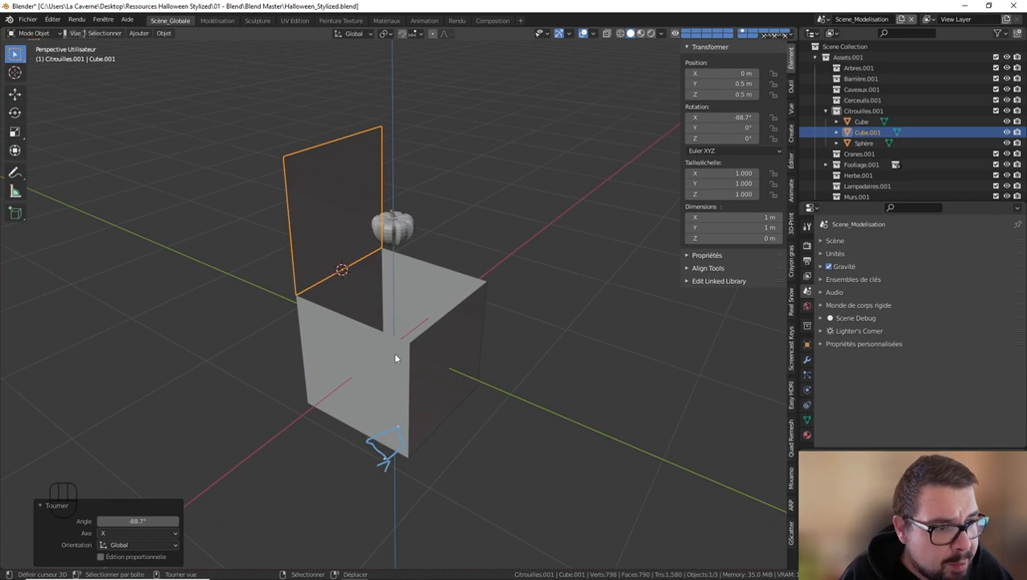
Select the open cube body and enter its edit mode
left_click(395, 358)
key("Tab")
middle_click_drag(394, 358, 417, 355)
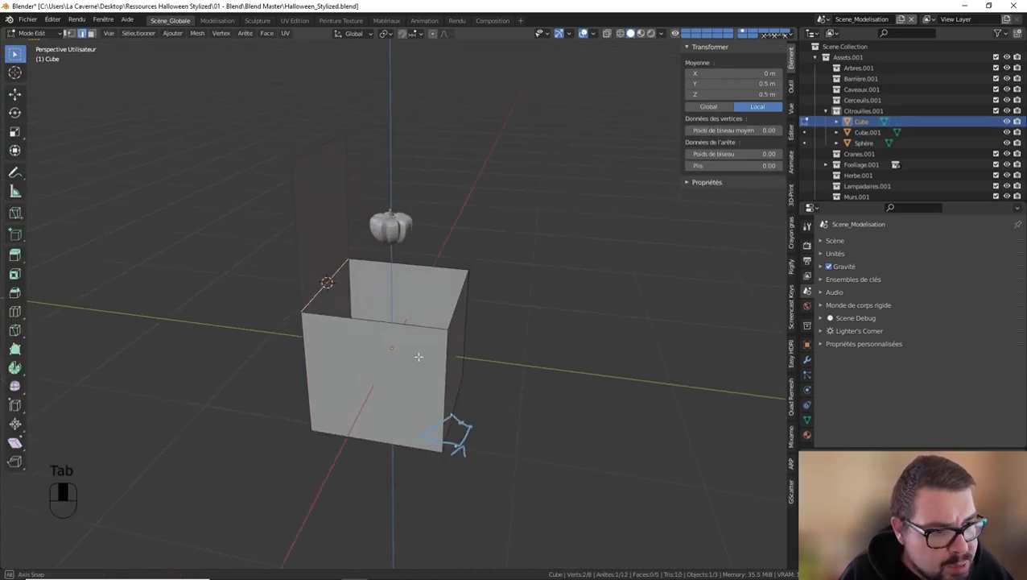
left_click(447, 335)
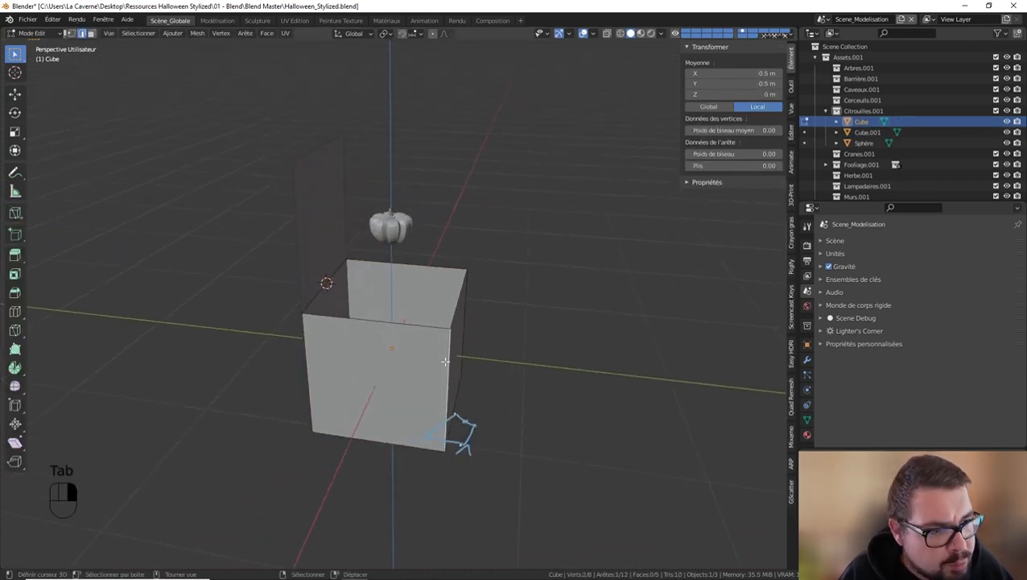
left_click(321, 358, "shift")
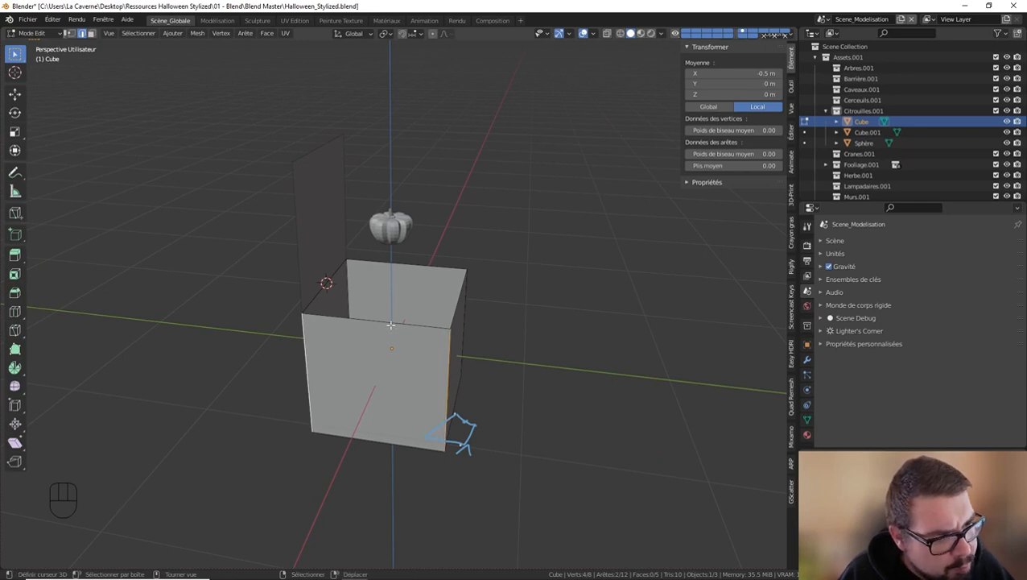
middle_click_drag(391, 324, 204, 388)
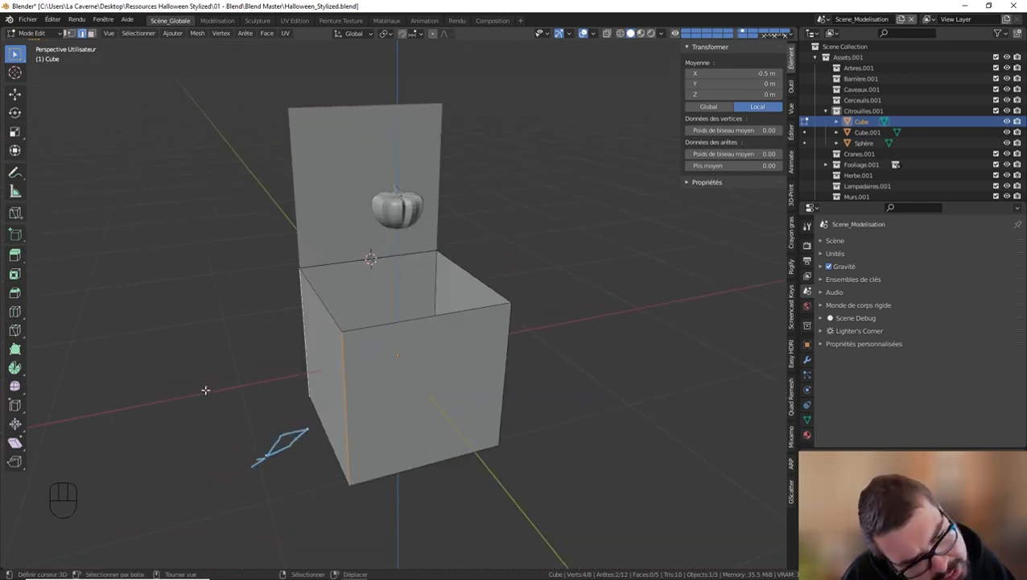
middle_click_drag(403, 373, 516, 294)
right_click(419, 357, "shift")
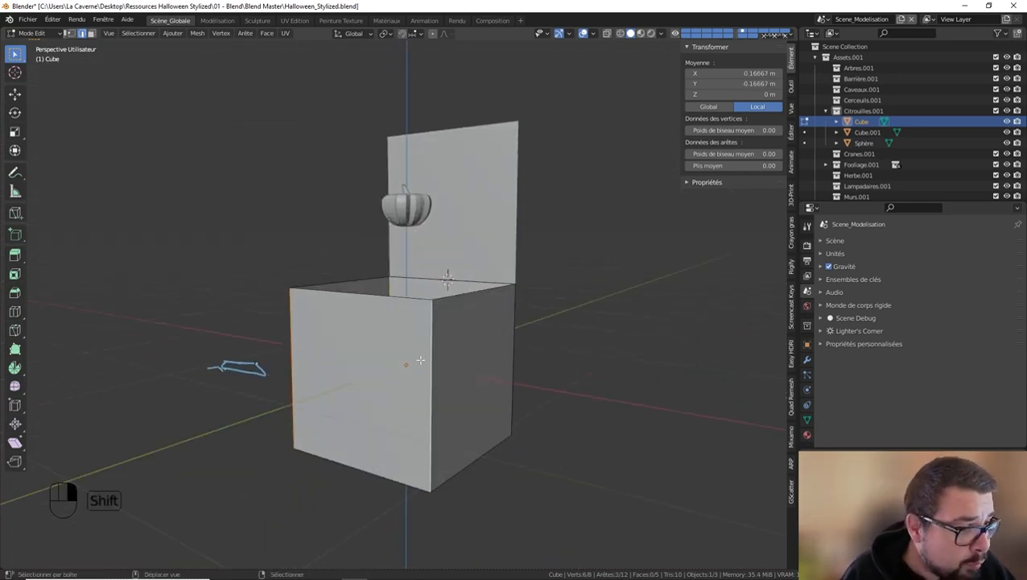
right_click(520, 352, "shift")
middle_click_drag(514, 349, 445, 365)
middle_click_drag(351, 379, 299, 339)
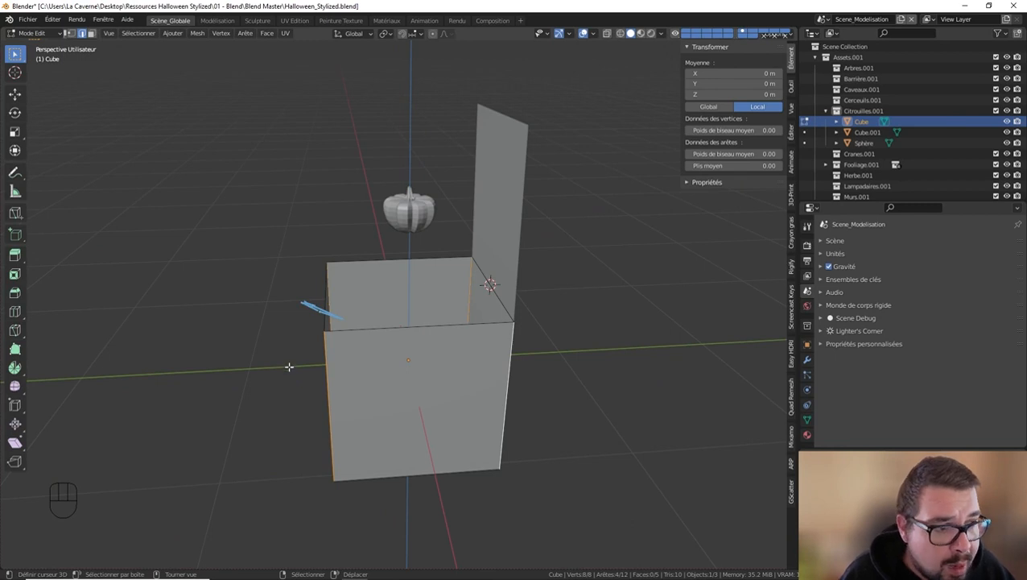
In face selection mode, separate the open box's +X side face into its own object
left_click(91, 33)
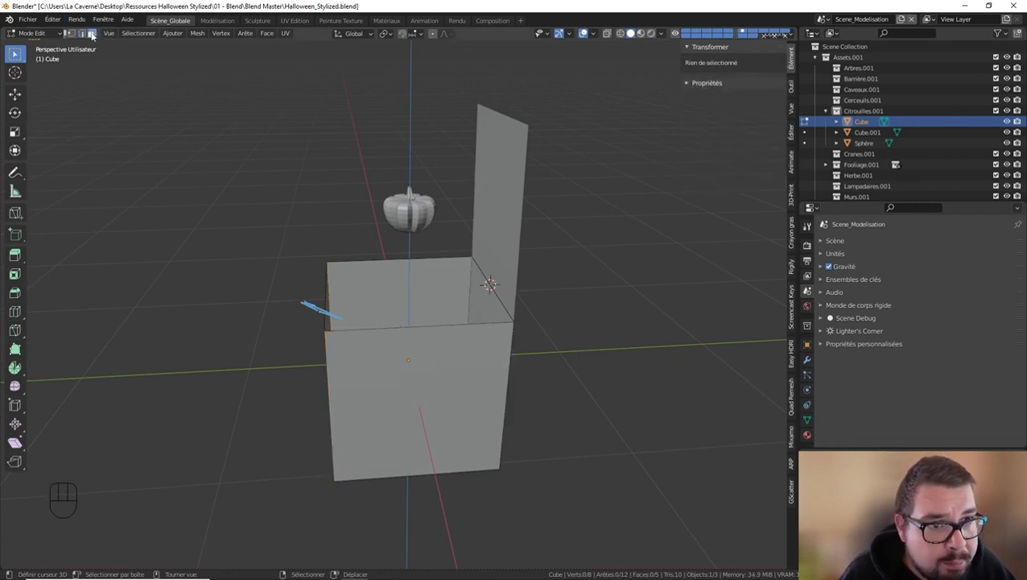
left_click(435, 378)
middle_click_drag(435, 377, 481, 379)
key("p")
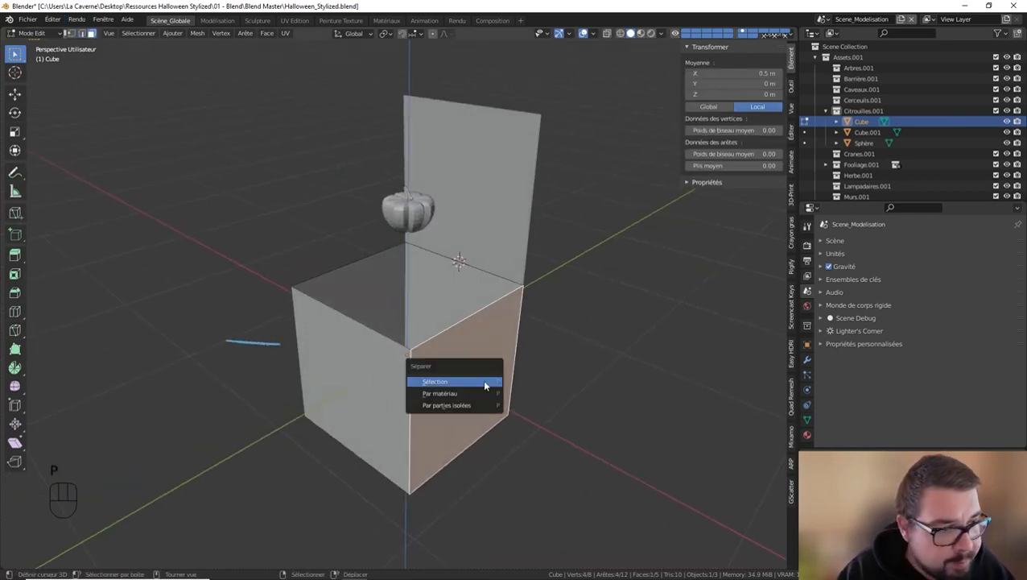
left_click(482, 379)
Separate the box's -X side face and its -Y front face into two individual objects
left_click(400, 306)
key("p")
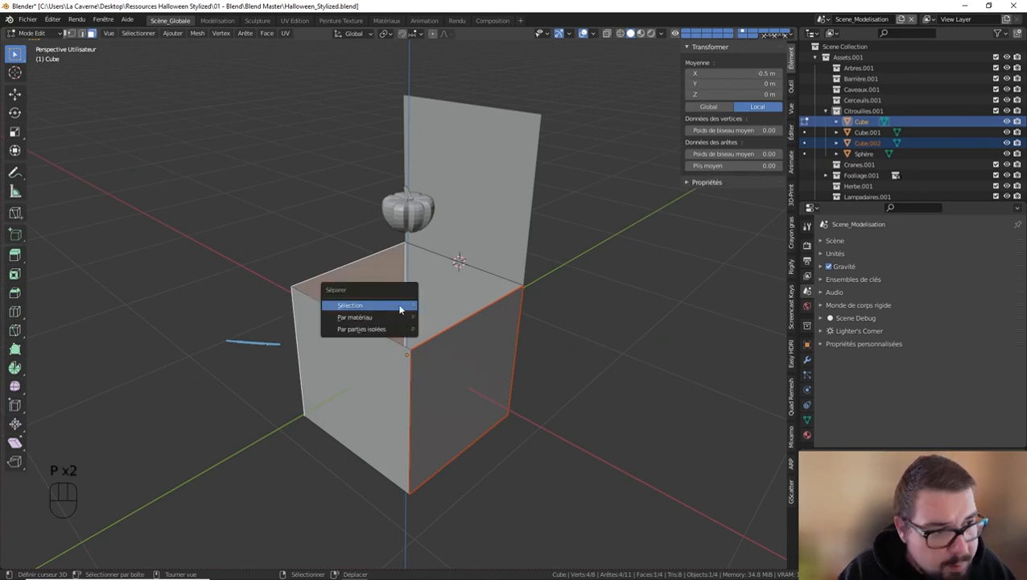
left_click(398, 305)
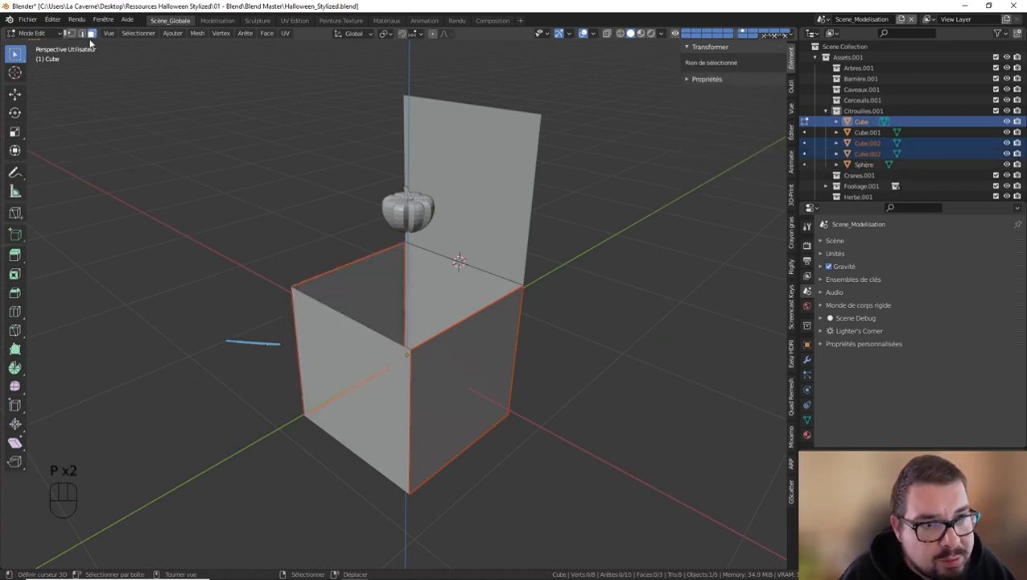
left_click(357, 363)
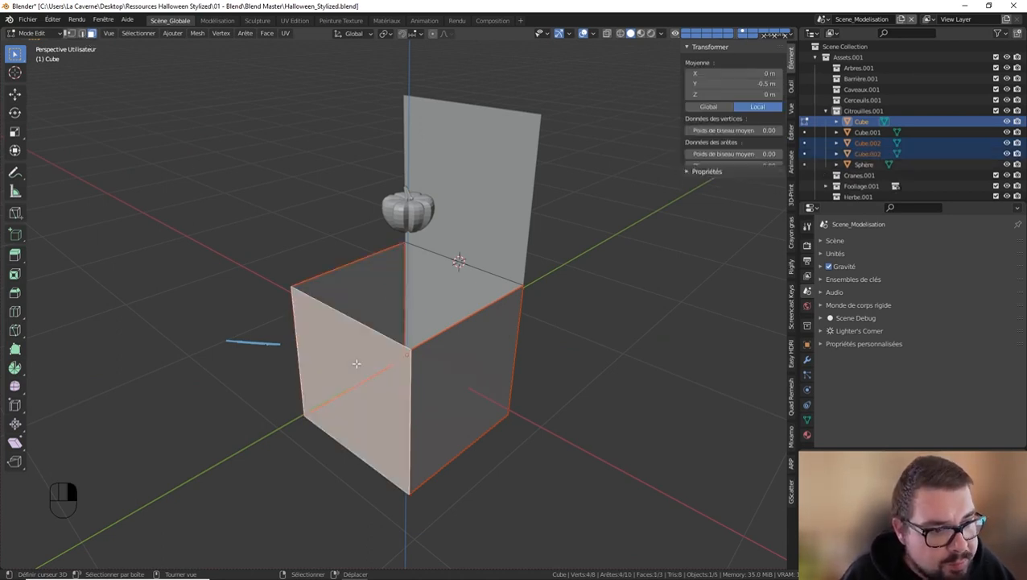
key("p")
left_click(355, 363)
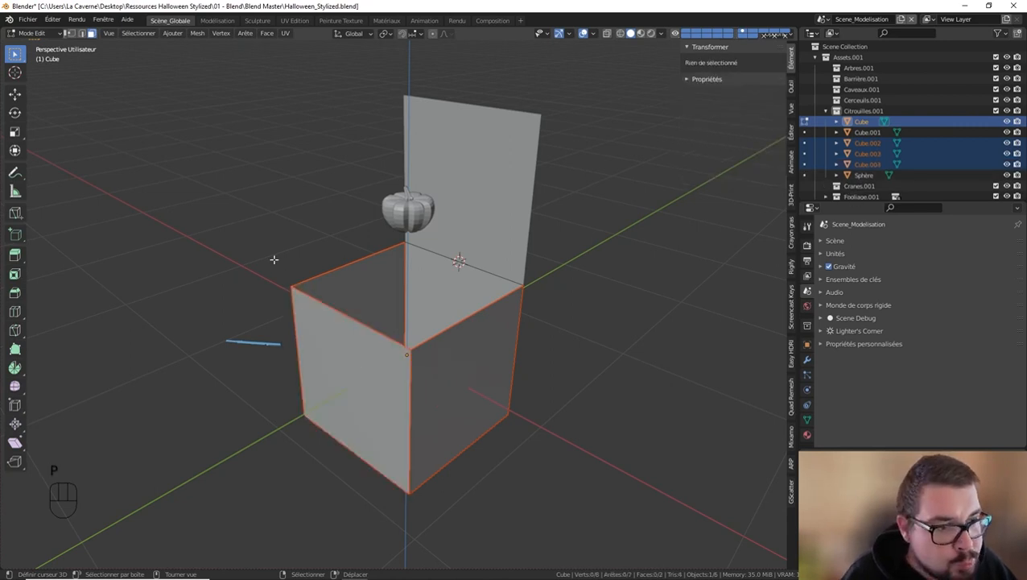
Snap the 3D cursor to the bottom edge of the separated -X side panel, using edge selection
key("Tab")
key("Tab")
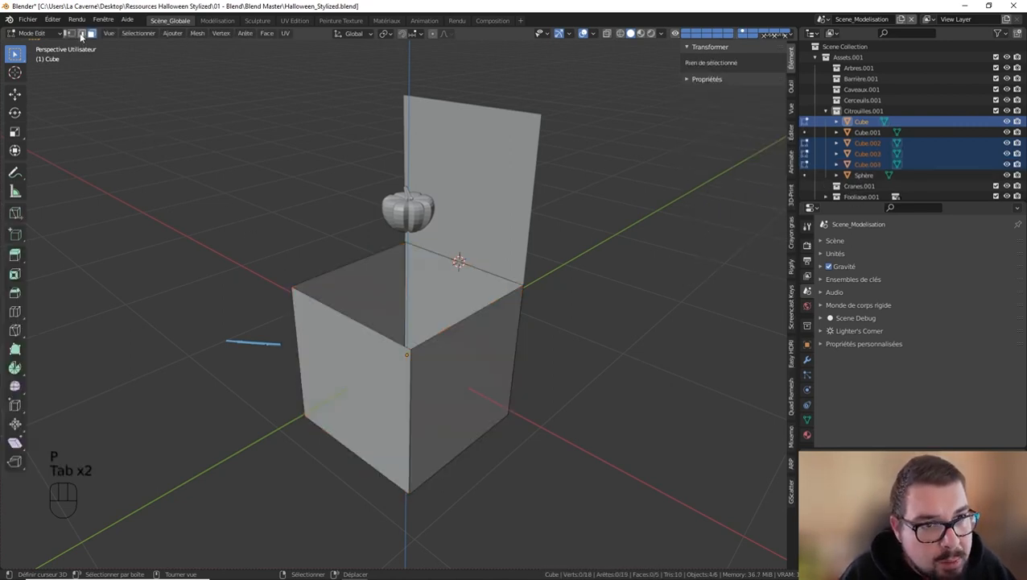
middle_click_drag(264, 279, 285, 299)
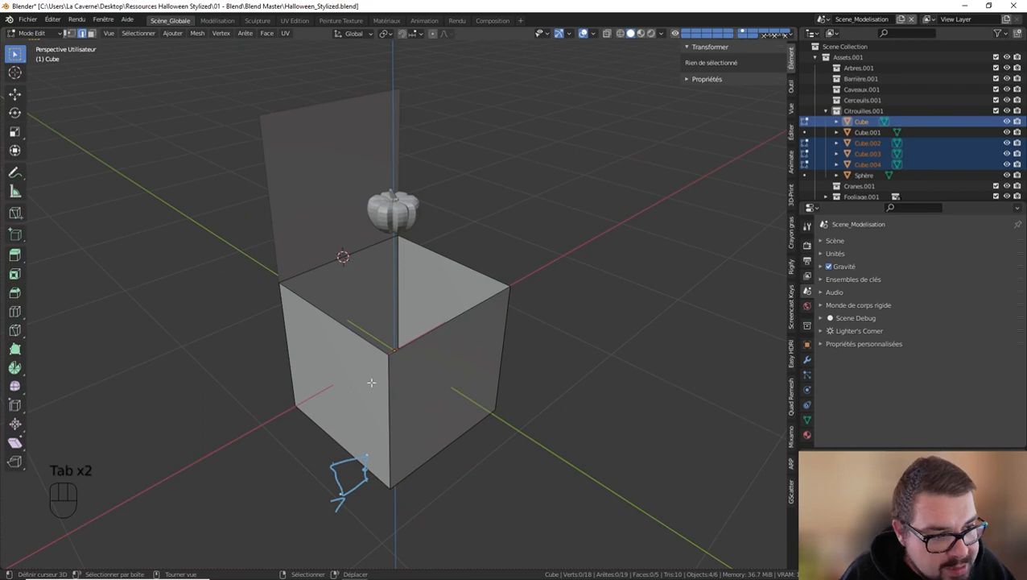
key("Tab")
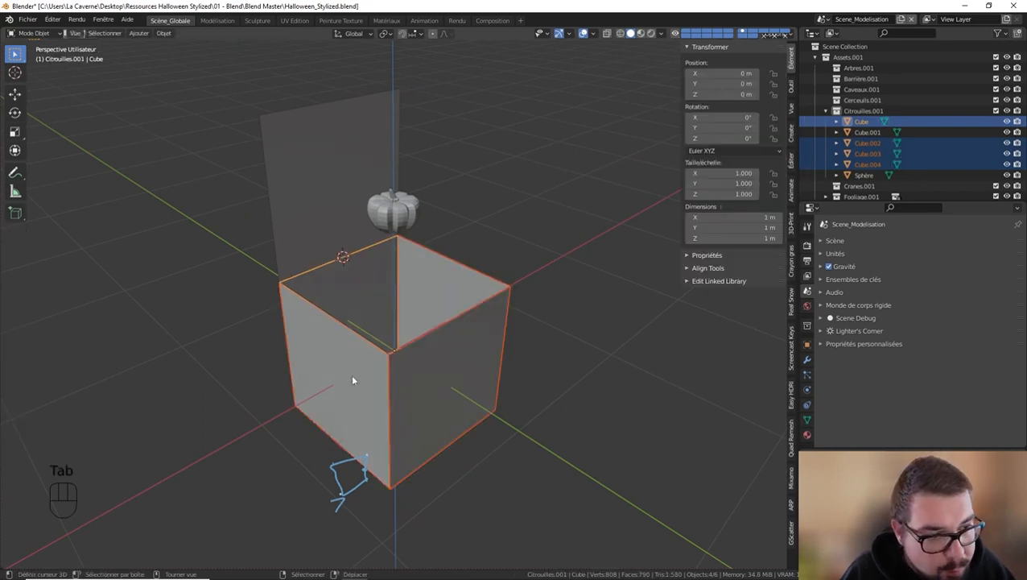
left_click(352, 379)
key("Tab")
key("shift+s")
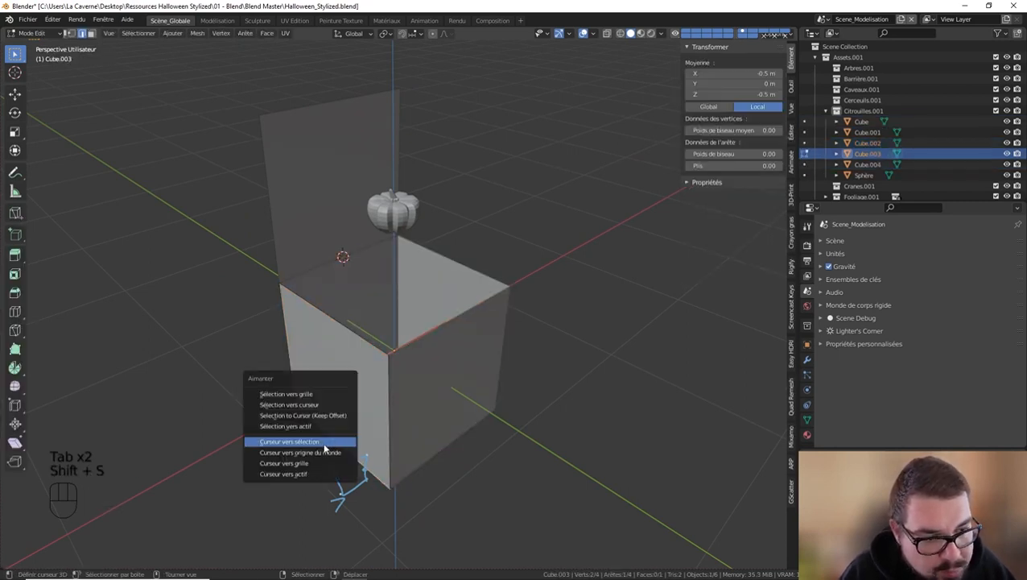
left_click(322, 442)
Set the -X side panel's origin to the 3D cursor
key("Tab")
left_click(163, 33)
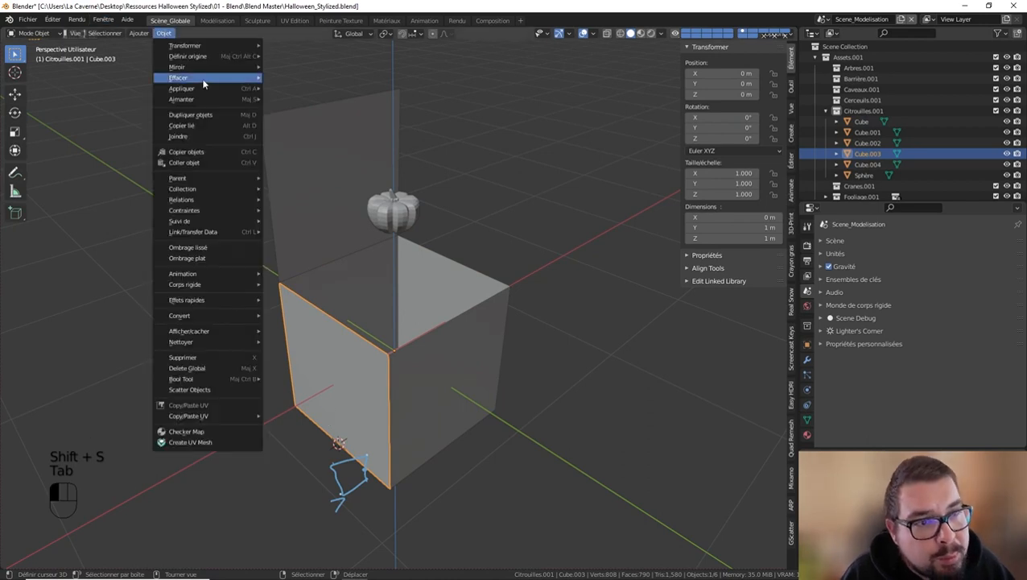
mouse_move(221, 59)
left_click(338, 73)
Rotate the -X side panel by -90° around the Y axis so it folds outward flat
middle_click_drag(415, 353, 393, 351)
key("r")
key("y")
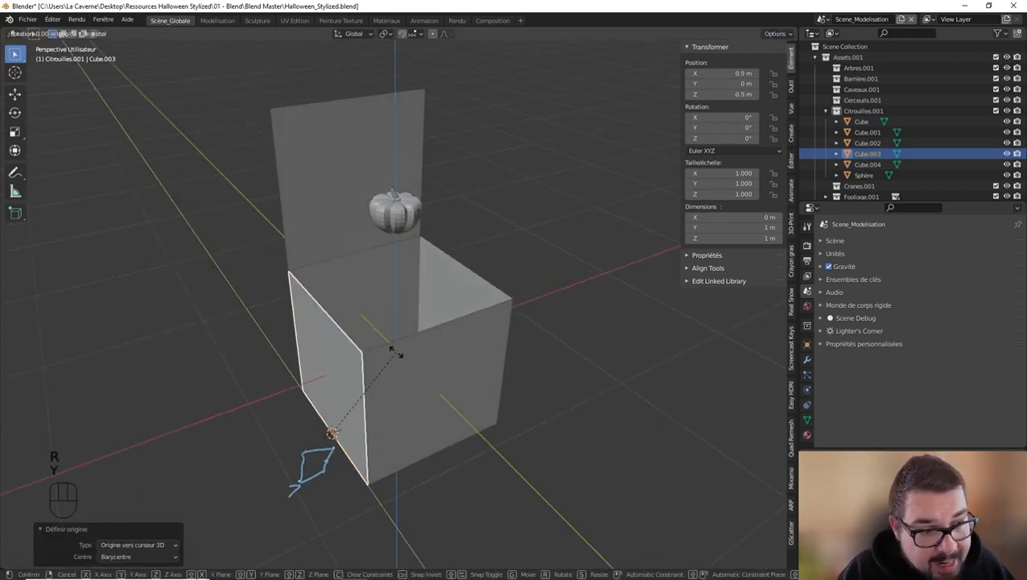
key("KP_9")
key("KP_0")
key("KP_Subtract")
key("Return")
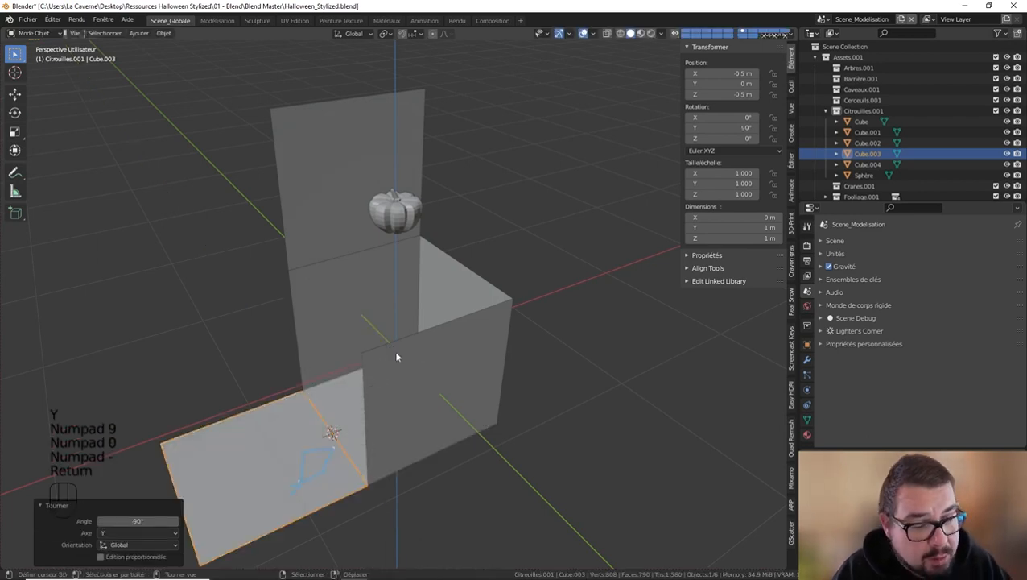
Snap the 3D cursor to the bottom edge of the +X side panel
left_click(473, 293)
middle_click_drag(472, 293, 505, 286)
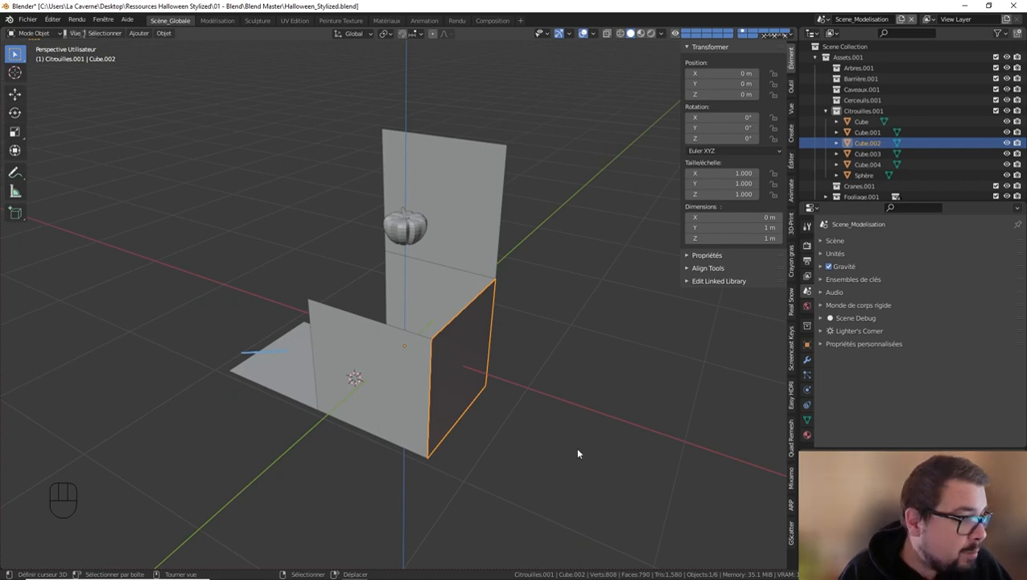
middle_click_drag(576, 446, 478, 385)
key("Tab")
left_click(456, 411)
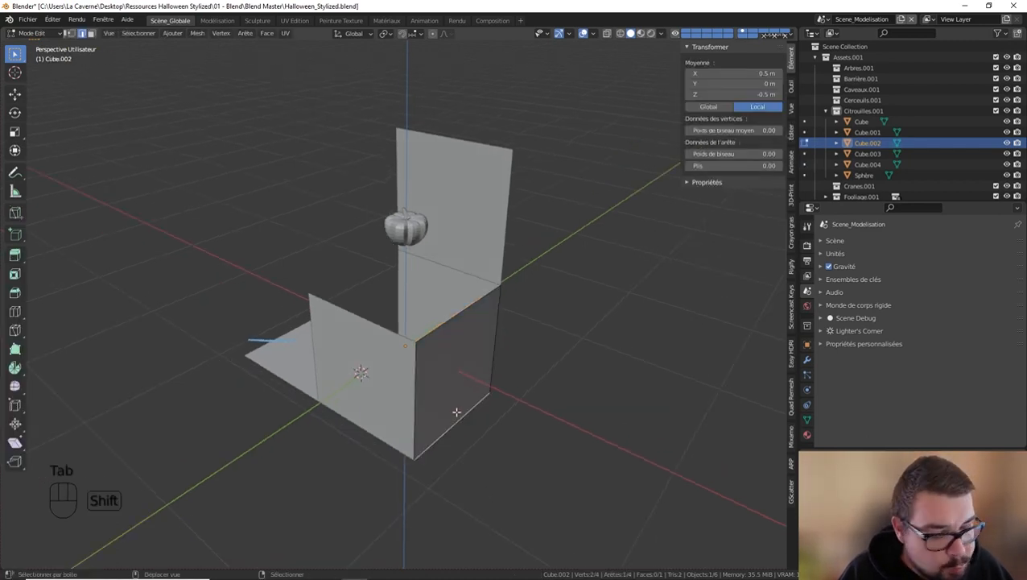
key("shift+s")
left_click(457, 420)
Move the +X side panel's origin to the 3D cursor in object mode
key("Tab")
left_click(163, 33)
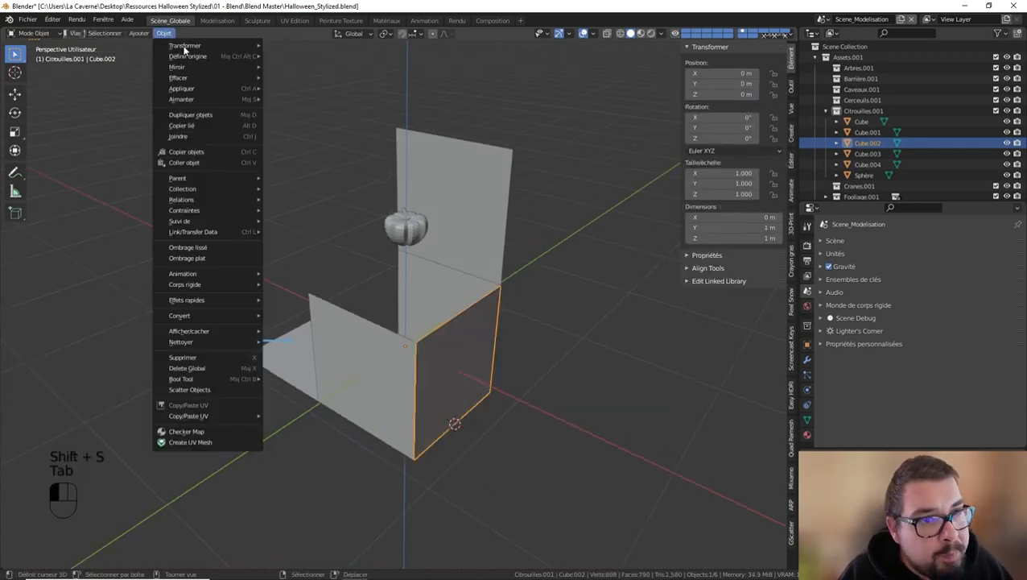
mouse_move(193, 57)
left_click(322, 80)
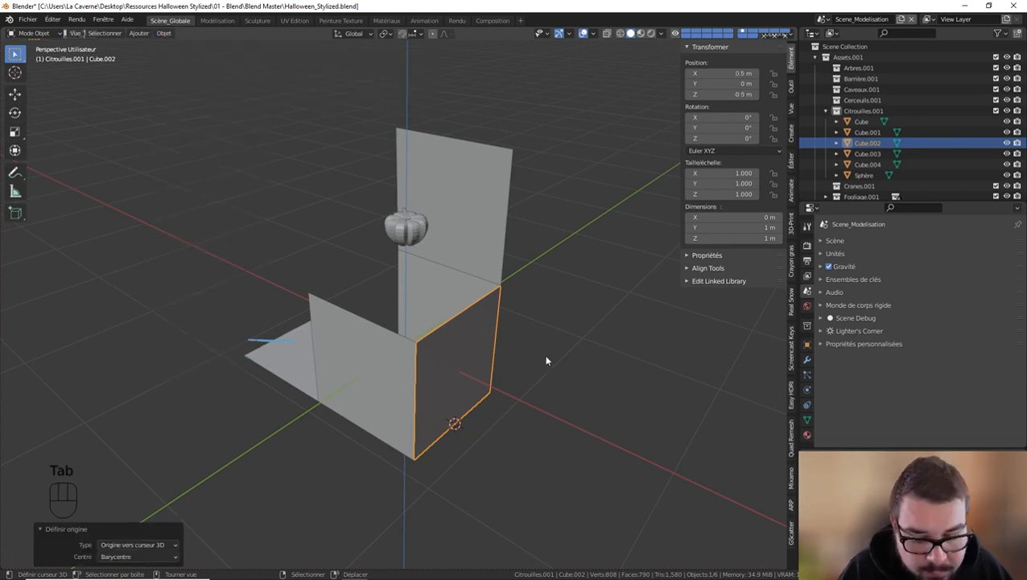
Rotate the +X side panel 90° around the Y axis to lay it flat outward
key("r")
key("x")
key("KP_9")
key("KP_0")
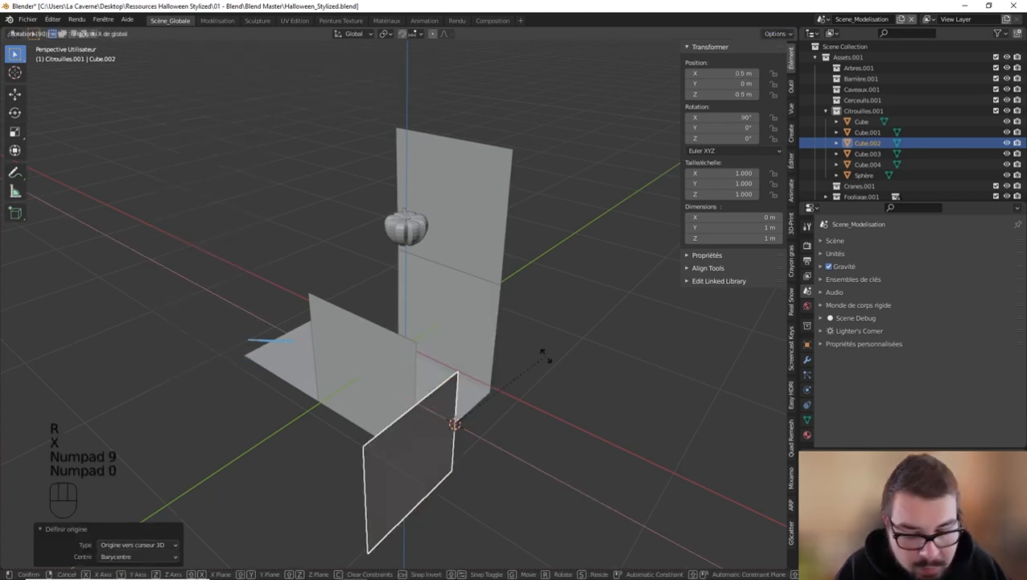
key("y")
key("Return")
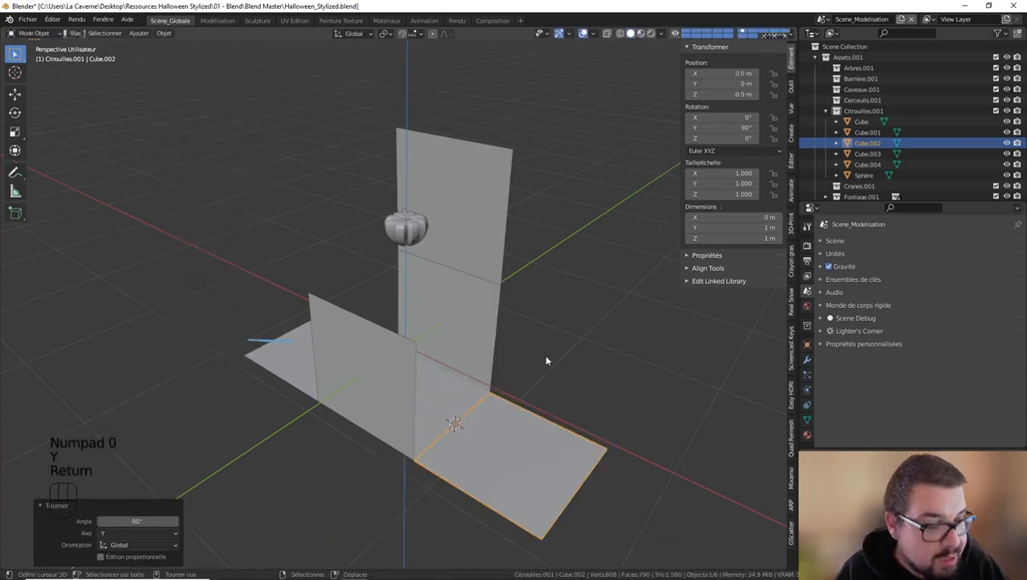
Snap the 3D cursor to the bottom edge of the -Y front panel
mouse_move(403, 339)
middle_mouse_down()
mouse_move(360, 357)
mouse_move(332, 344)
mouse_move(404, 345)
middle_mouse_up()
left_click(346, 343)
key("Tab")
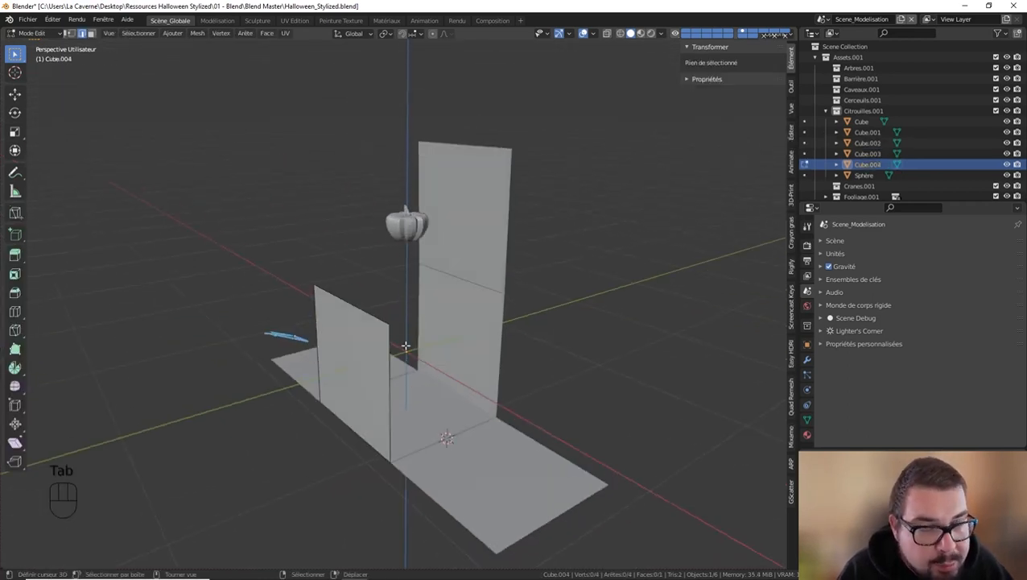
left_click(369, 427)
key("shift+s")
left_click(393, 411)
Set the front panel's origin to the 3D cursor in object mode
key("Tab")
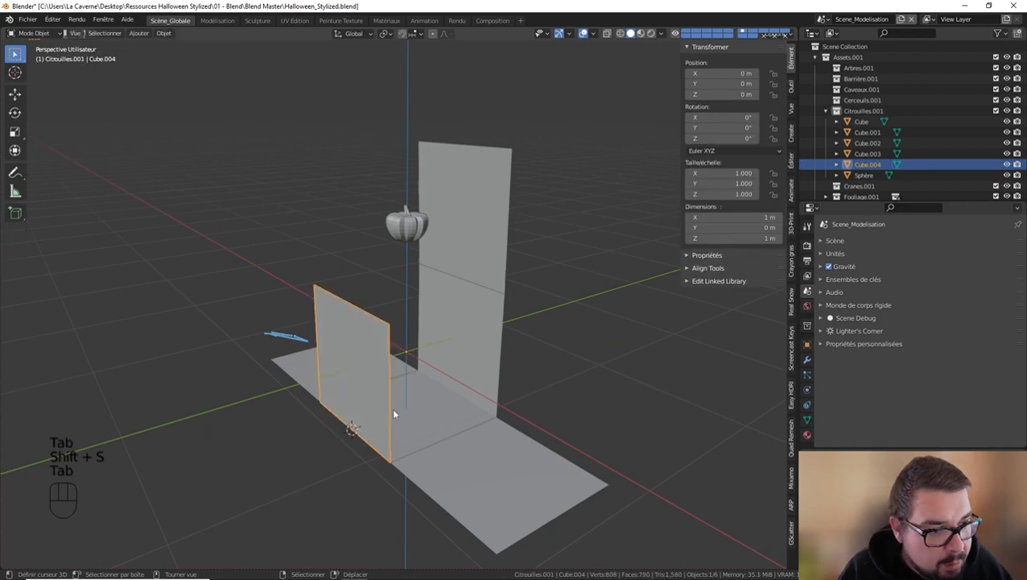
key("q")
left_click(399, 411)
left_click(169, 33)
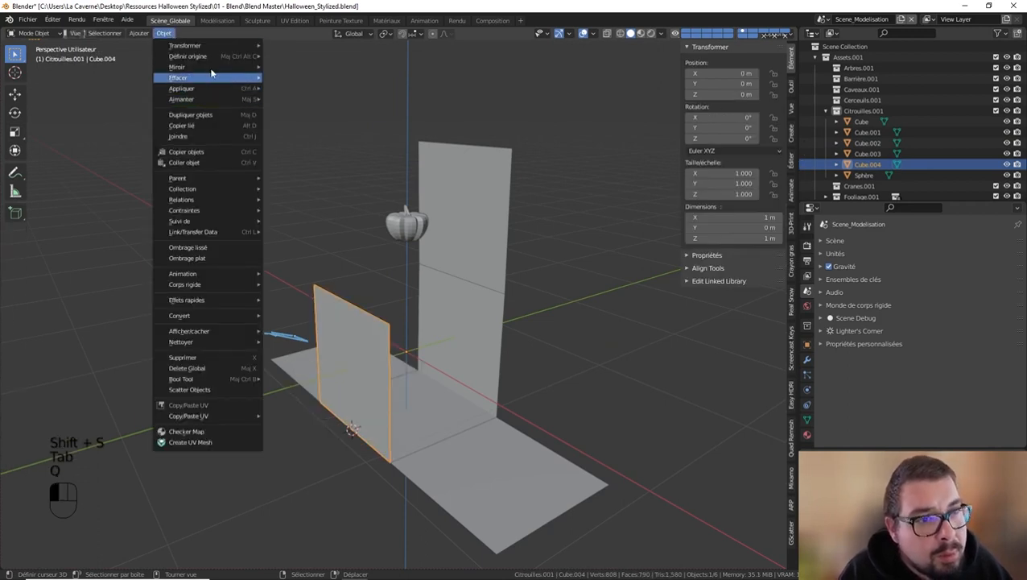
mouse_move(209, 56)
left_click(346, 72)
Rotate the front panel 90° around the X axis so it lies flat outward
key("r")
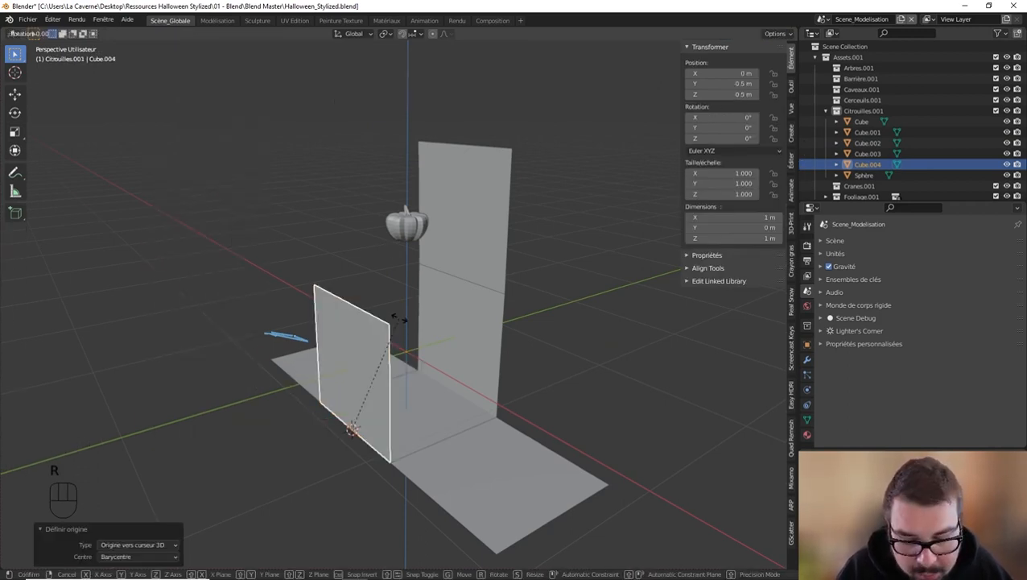
key("x")
key("KP_9")
key("KP_0")
key("Return")
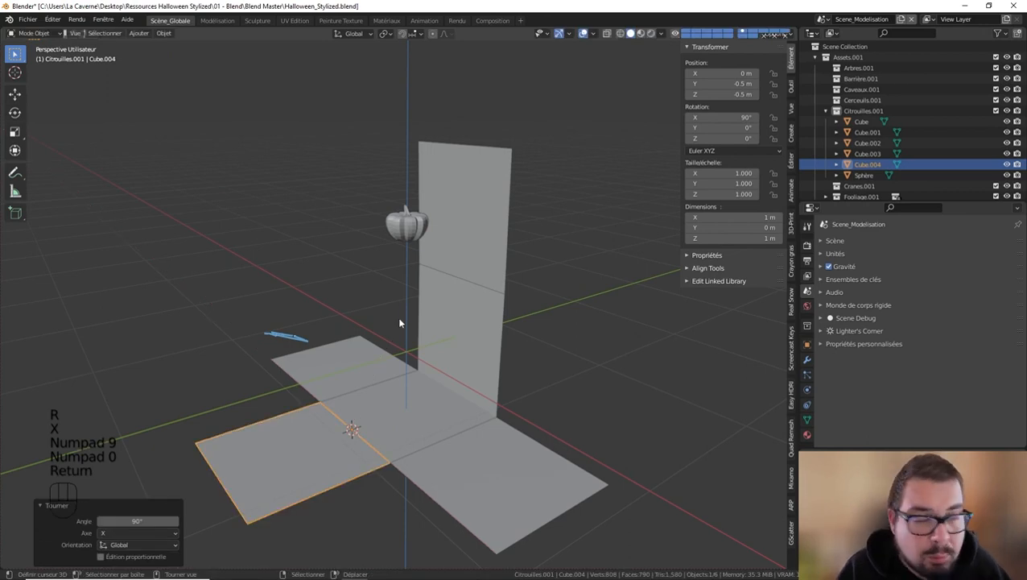
Edit the raised lid and the remaining box together, and select the lid face and the back wall face
middle_click_drag(400, 323, 496, 231)
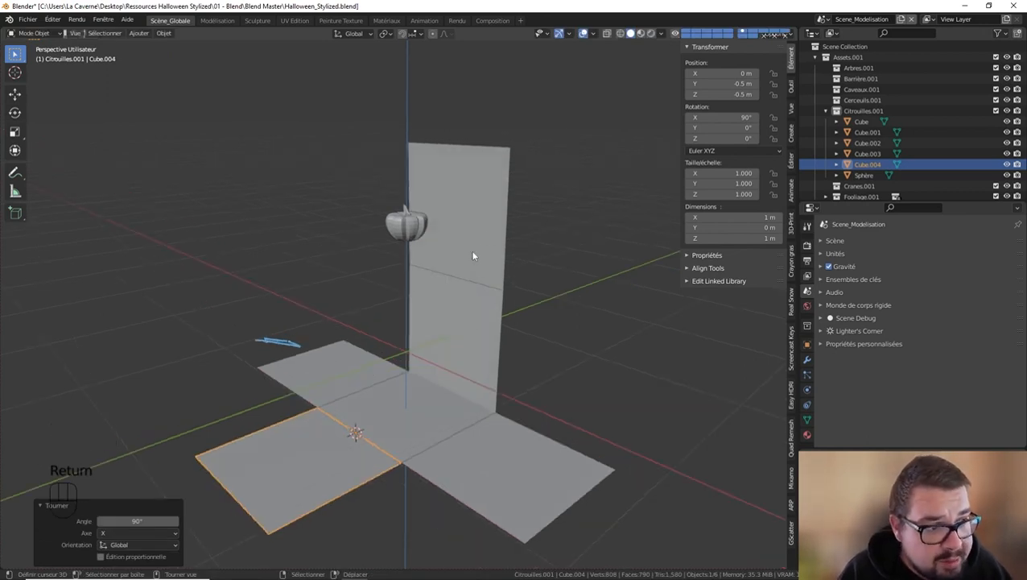
left_click(472, 252)
left_click(472, 297, "shift")
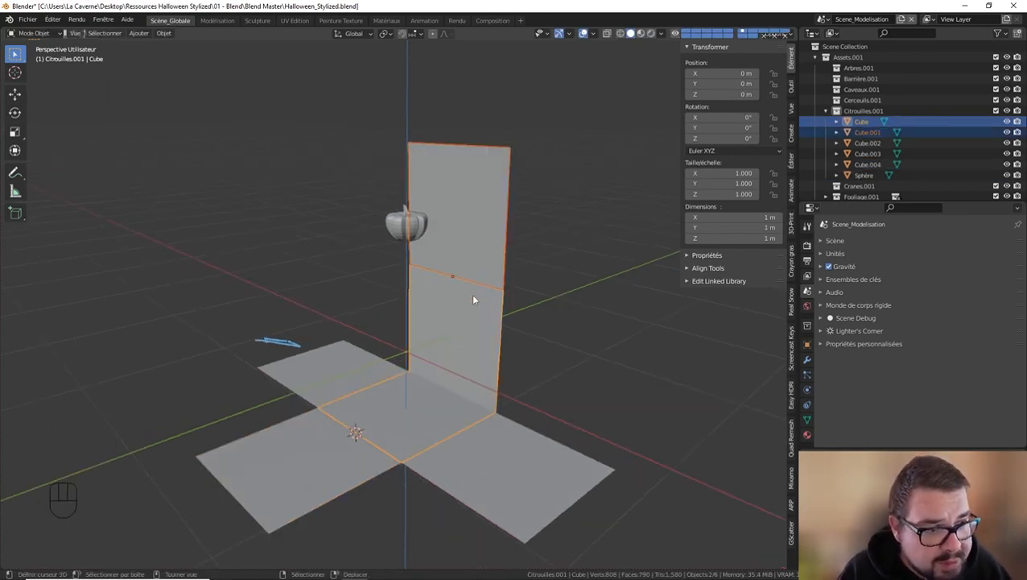
key("Tab")
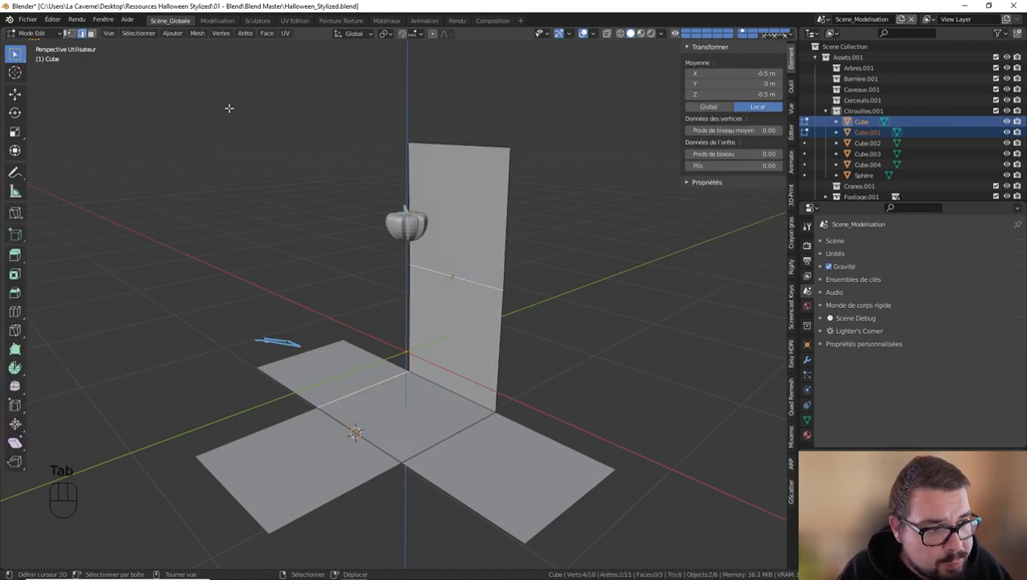
left_click(91, 33)
left_click(492, 222, "shift")
left_click(482, 292, "shift")
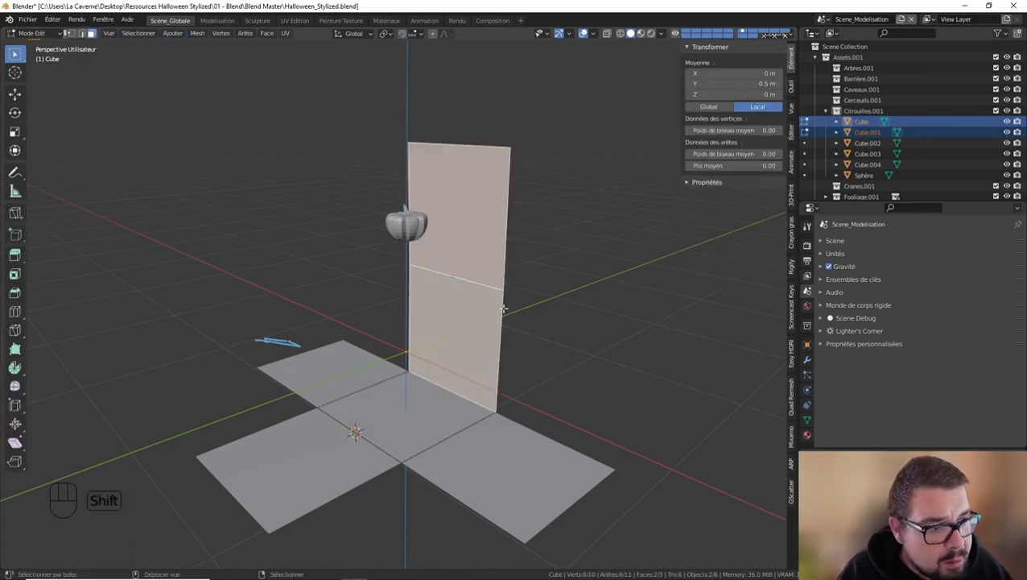
Select the bottom edge of the back wall and snap the 3D cursor to it
left_click(436, 368)
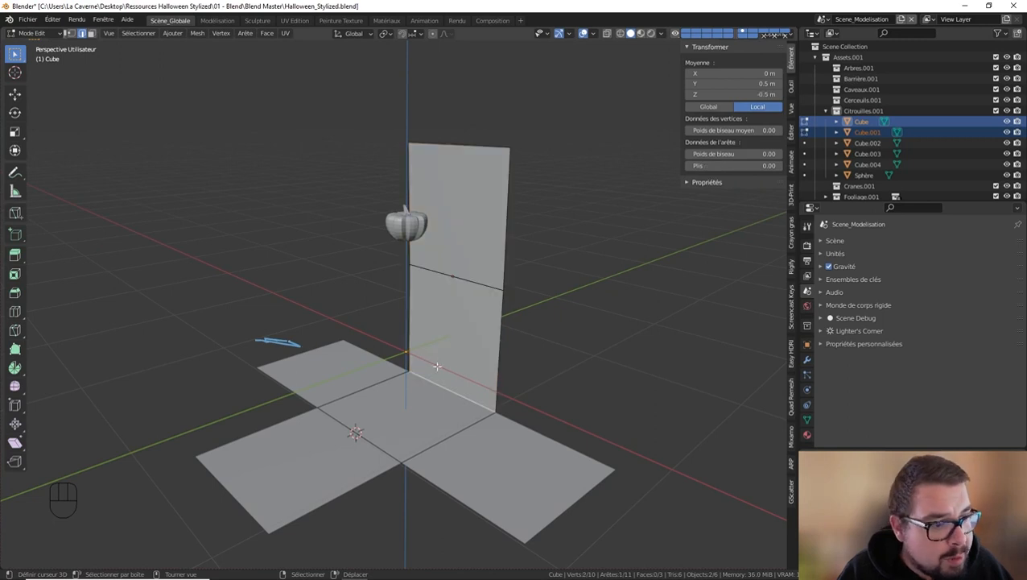
key("shift+s")
left_click(436, 369)
key("shift+s")
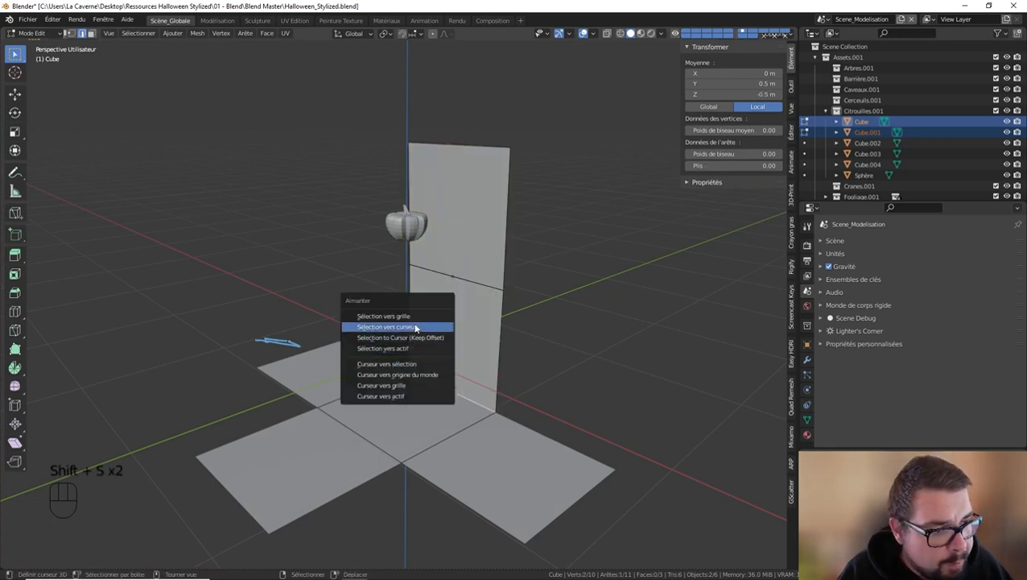
left_click(387, 326)
key("ctrl+z")
key("shift+s")
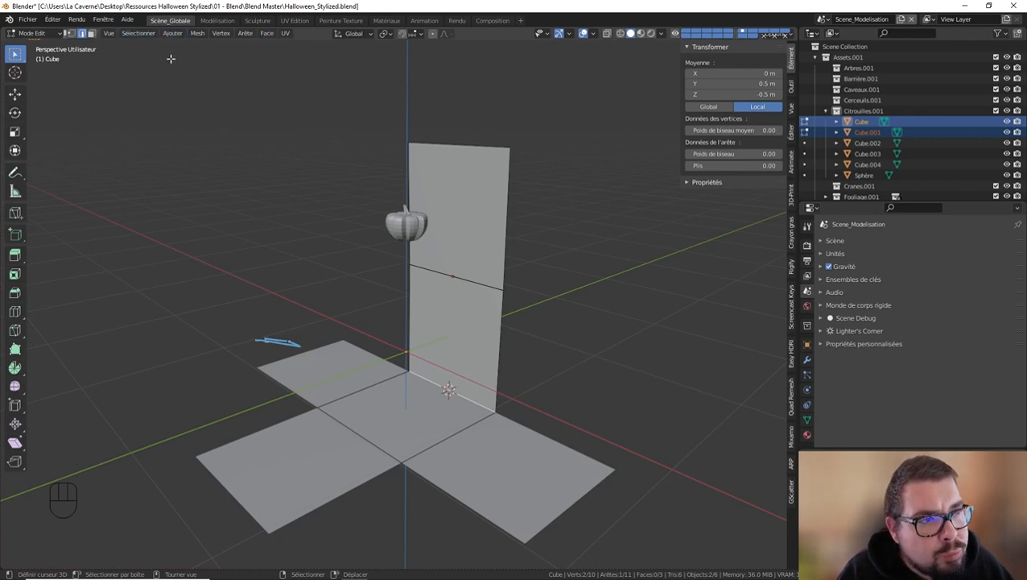
Set the transform pivot point to the 3D cursor
key("Tab")
key("Tab")
left_click(385, 33)
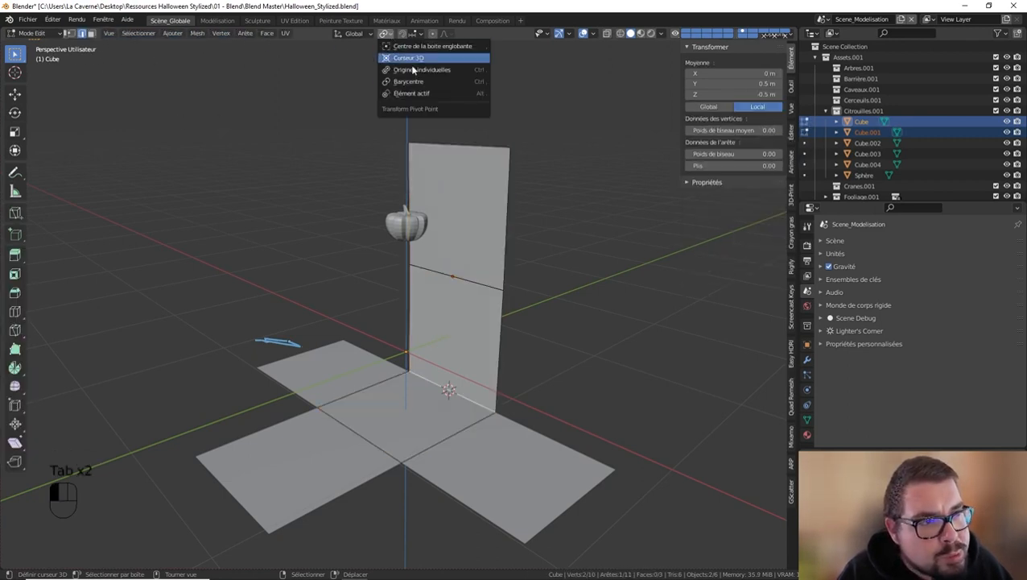
left_click(391, 58)
middle_click_drag(483, 233, 460, 230)
type("rx")
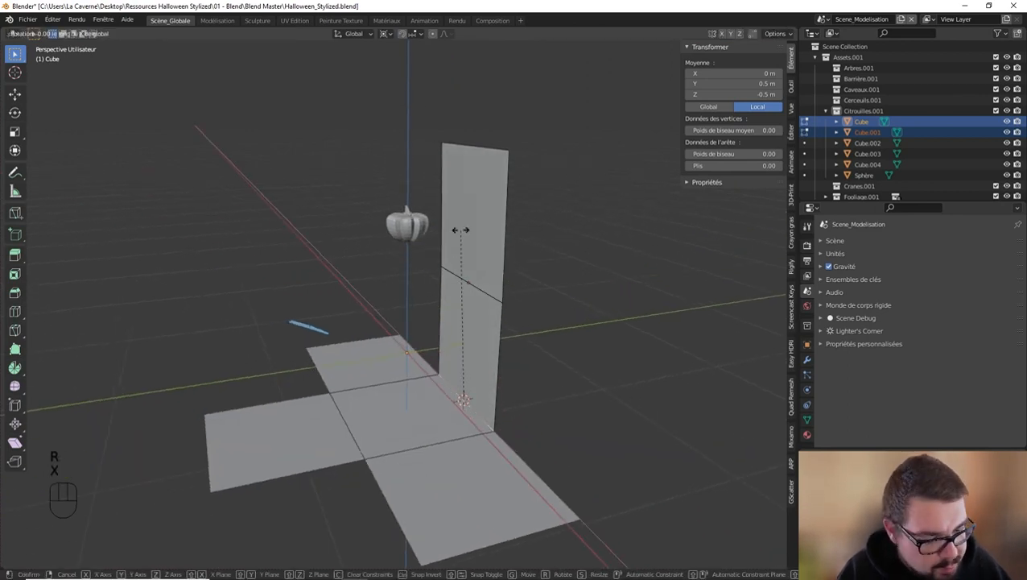
type("90")
key("BackSpace")
key("BackSpace")
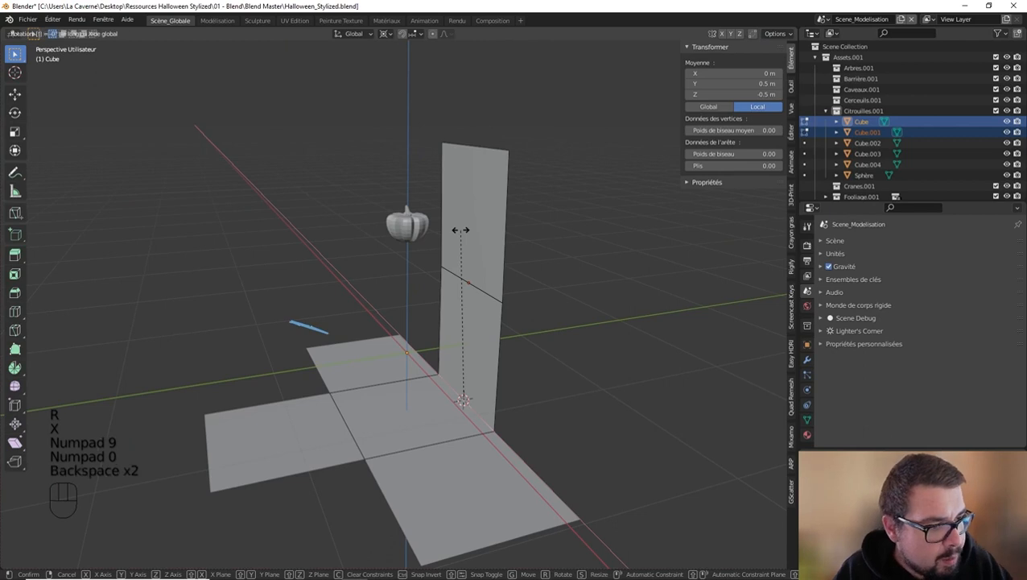
key("Return")
Select the lid and back wall faces and rotate them together -90° around the X axis
left_click(90, 33)
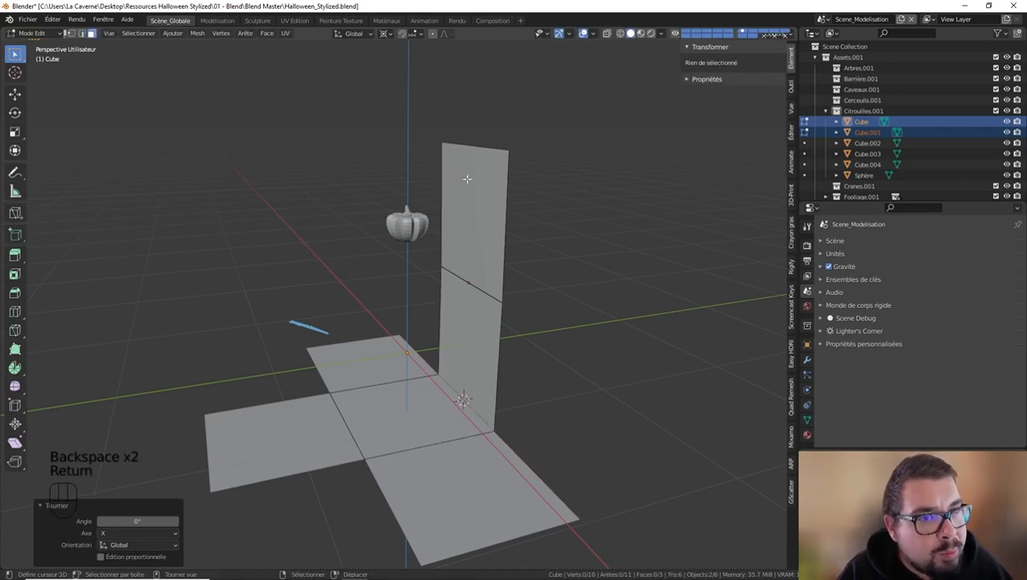
left_click(474, 218)
left_click(462, 281, "shift")
type("rx90")
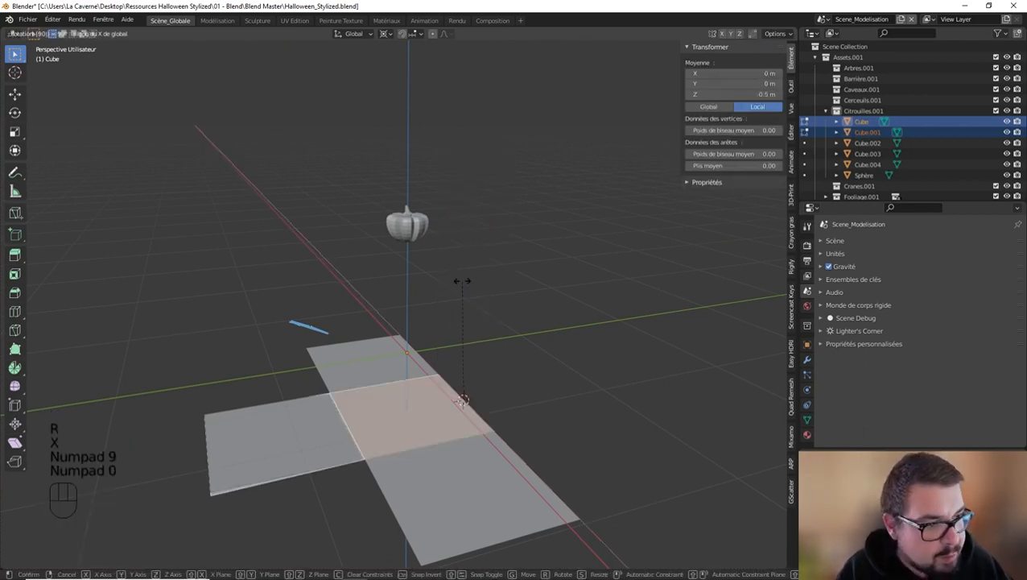
type("-")
key("Return")
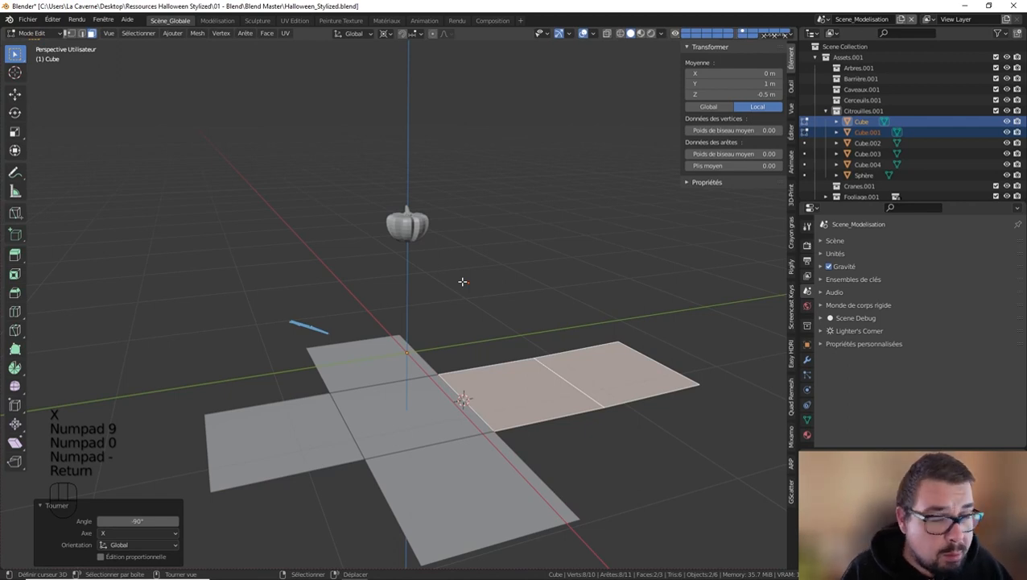
middle_click_drag(462, 281, 551, 324)
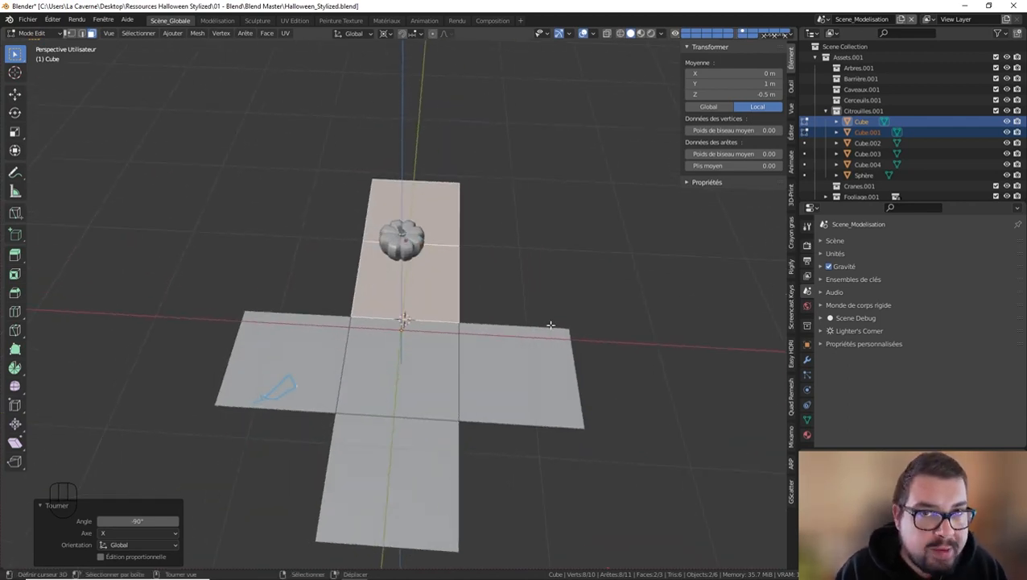
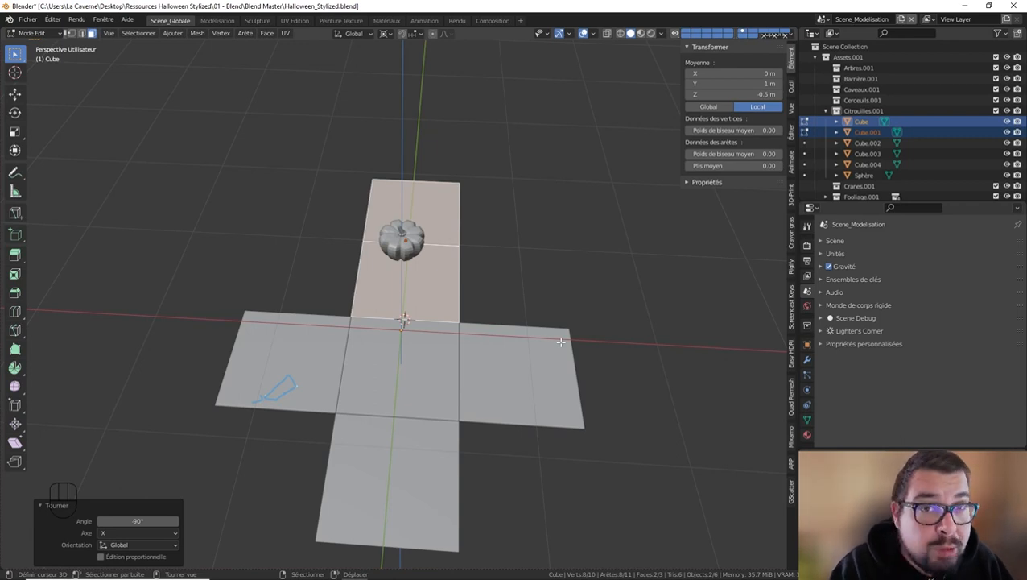
Return to Object Mode, select all the unfolded cube panels and delete them
key("Tab")
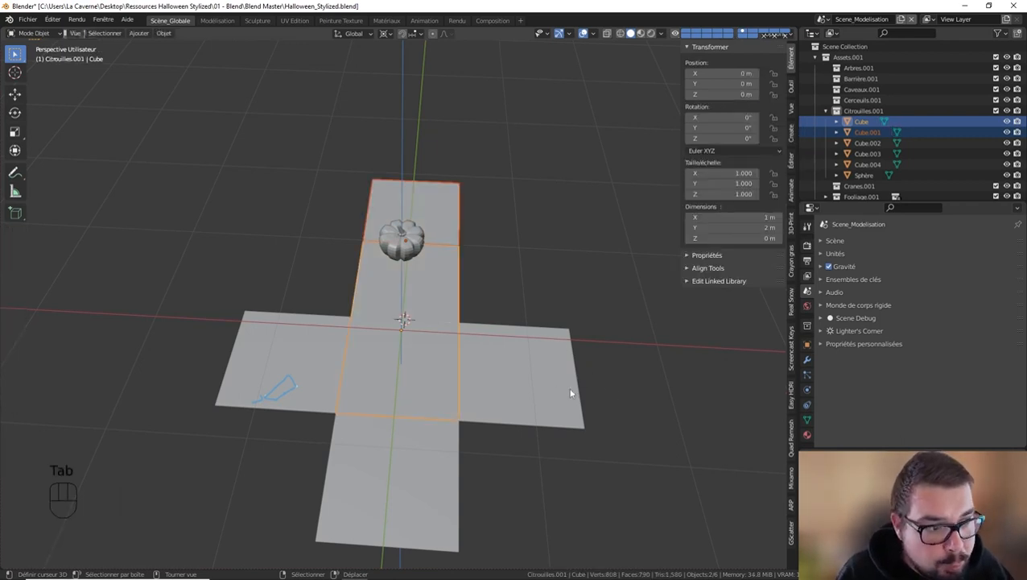
left_click(523, 389, "shift")
left_click(390, 379, "shift")
left_click(422, 475, "shift")
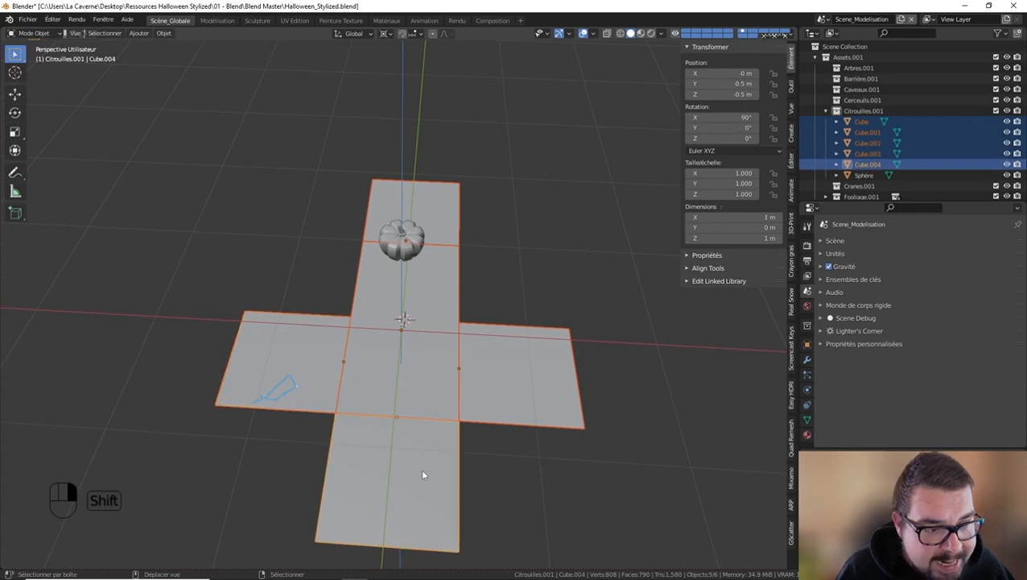
key("x")
left_click(421, 474)
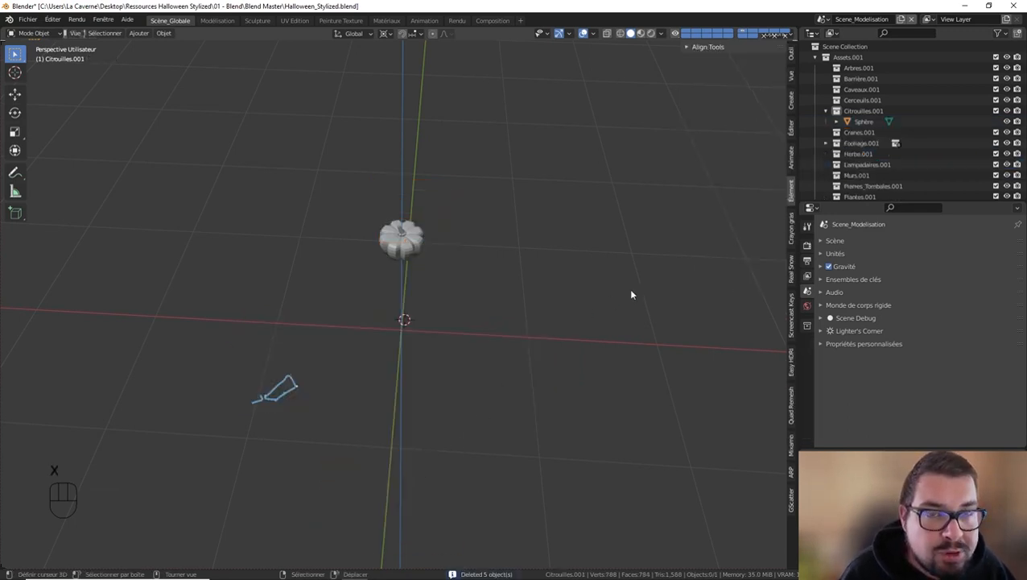
Remove the Note annotation layer from the scene
key("n")
key("n")
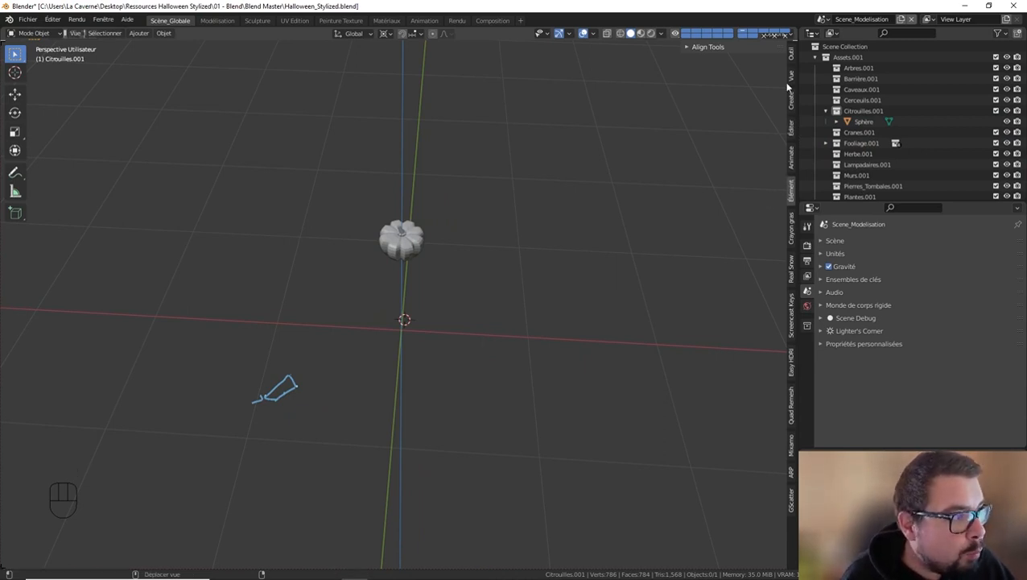
left_click(790, 53)
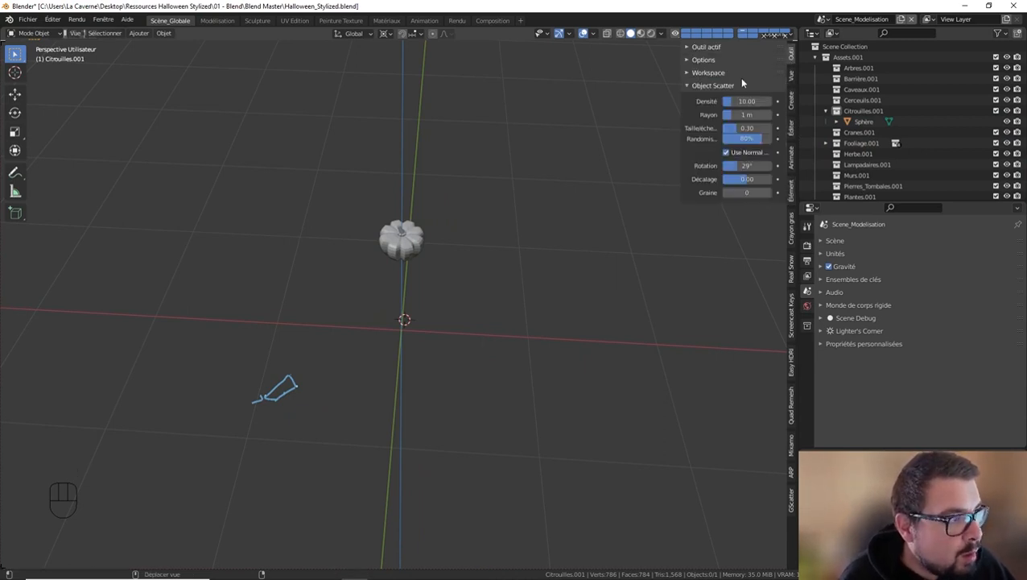
left_click(791, 78)
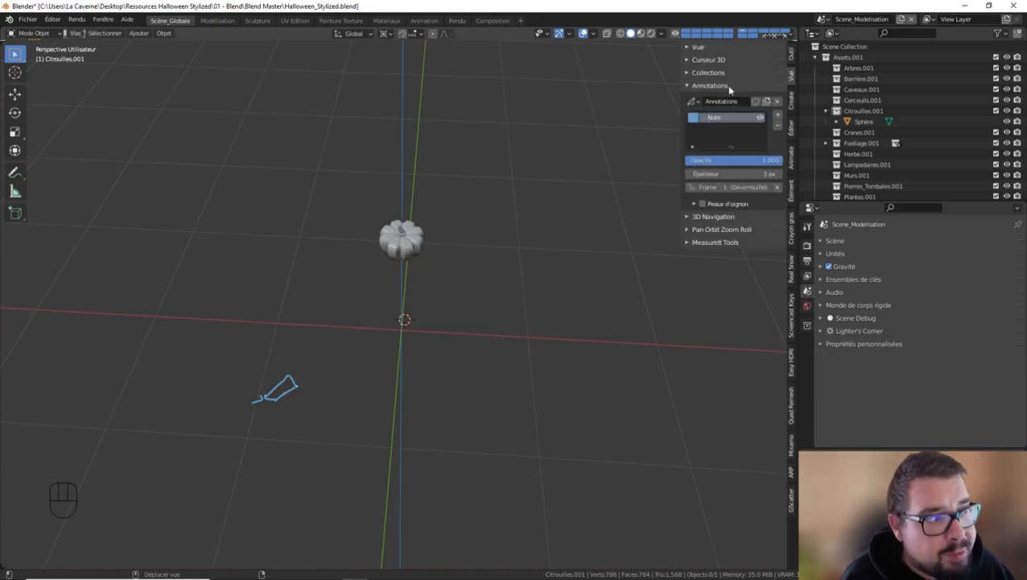
left_click(777, 124)
Frame the pumpkin, enter Edit Mode on it and deselect its entire mesh
middle_click_drag(339, 355, 367, 311)
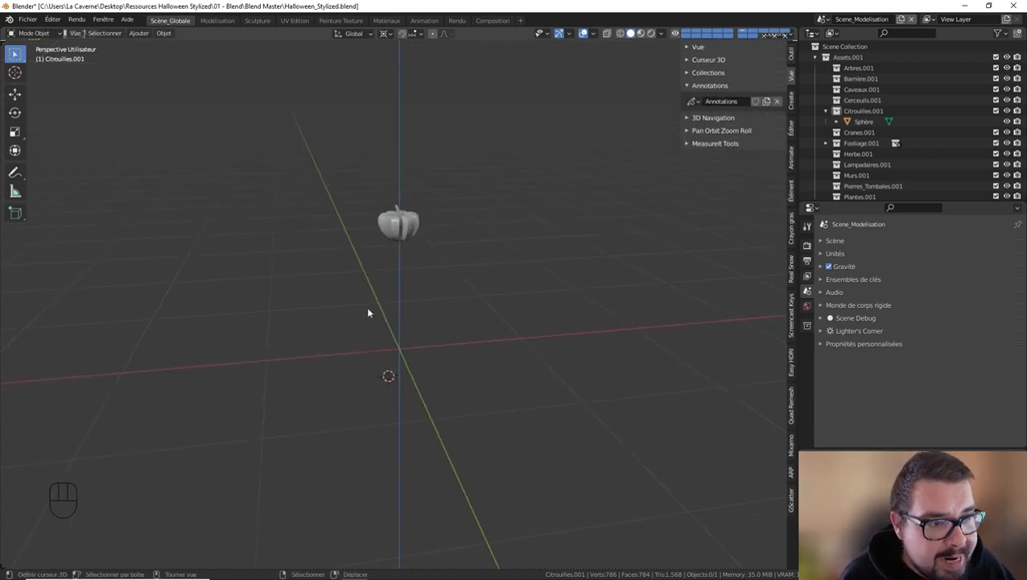
left_click(401, 245)
key("KP_Decimal")
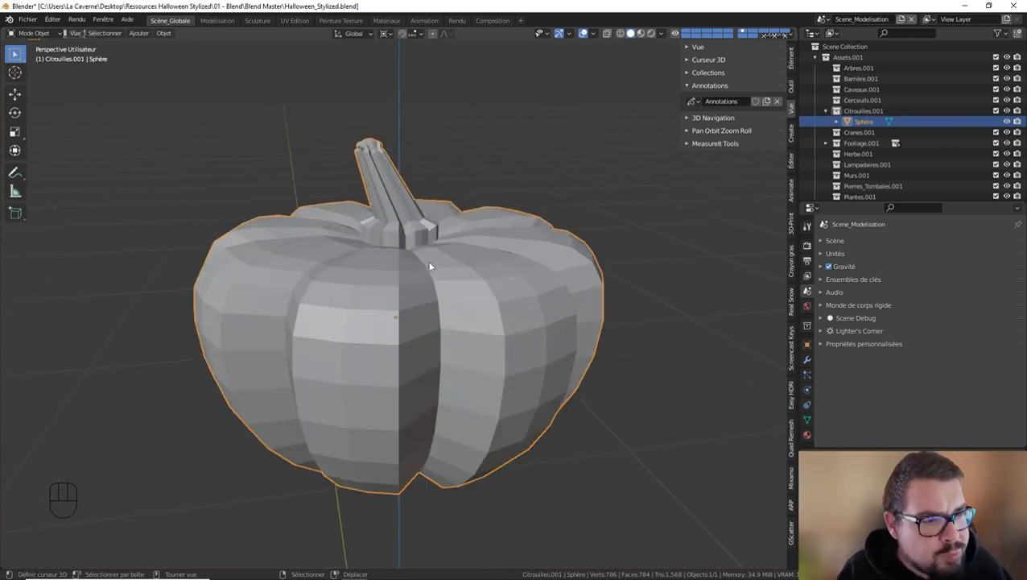
key("Tab")
key("a")
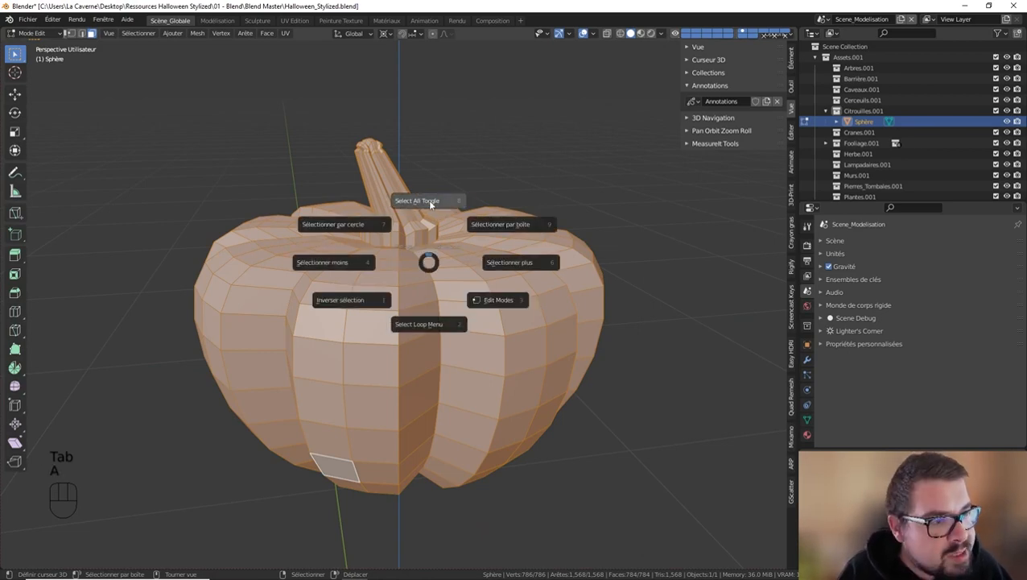
left_click(400, 214)
Select the edge loop around the base of the pumpkin's stem and mark it as a UV seam
middle_click_drag(400, 215, 490, 414)
scroll(449, 227, "down", 5)
left_click(82, 34)
scroll(470, 395, "up", 5)
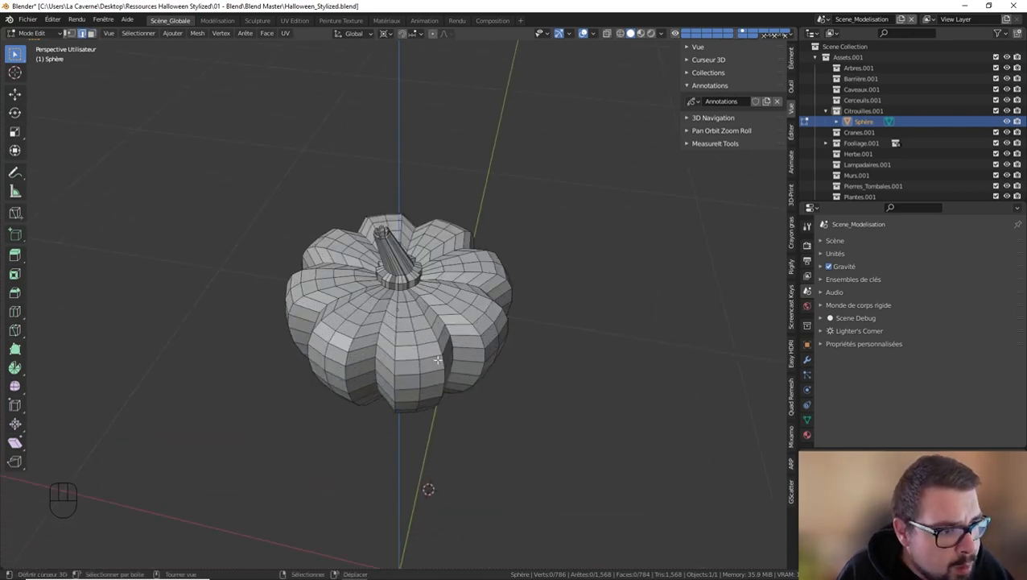
left_click(408, 279, "alt+shift")
middle_click_drag(408, 279, 468, 282)
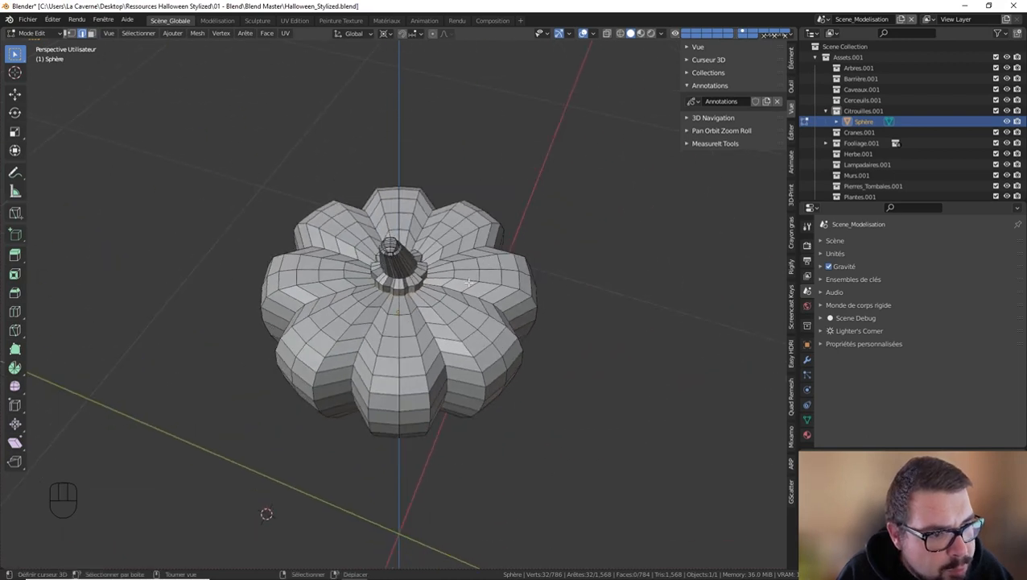
middle_click_drag(387, 242, 365, 197)
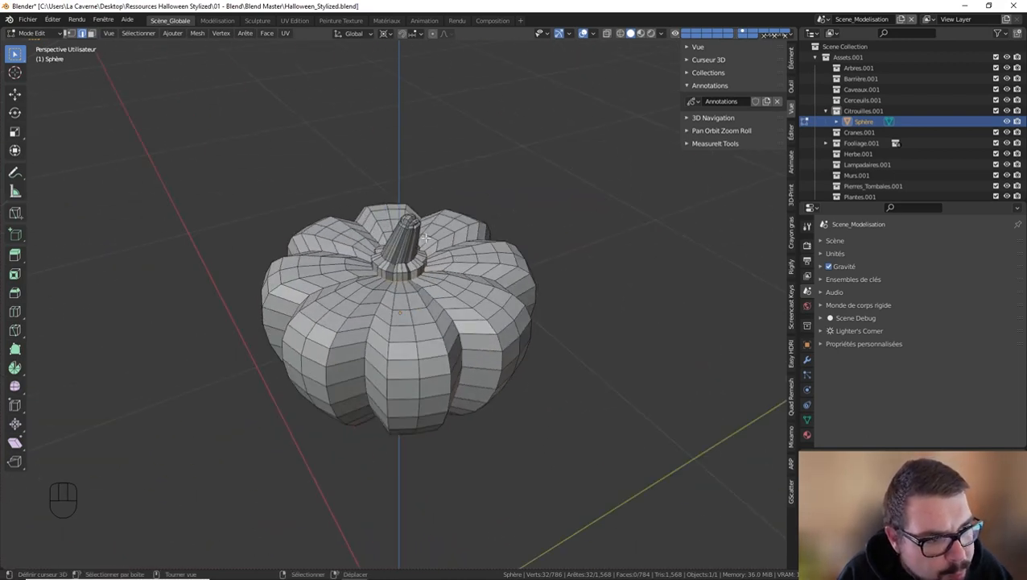
middle_click_drag(426, 238, 469, 216)
scroll(401, 272, "down", 1)
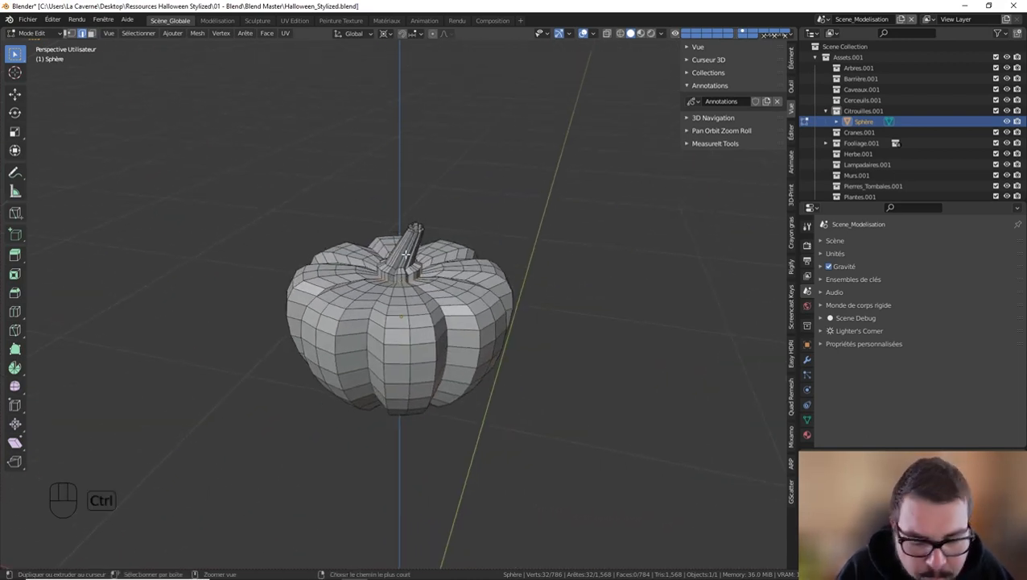
key("ctrl+e")
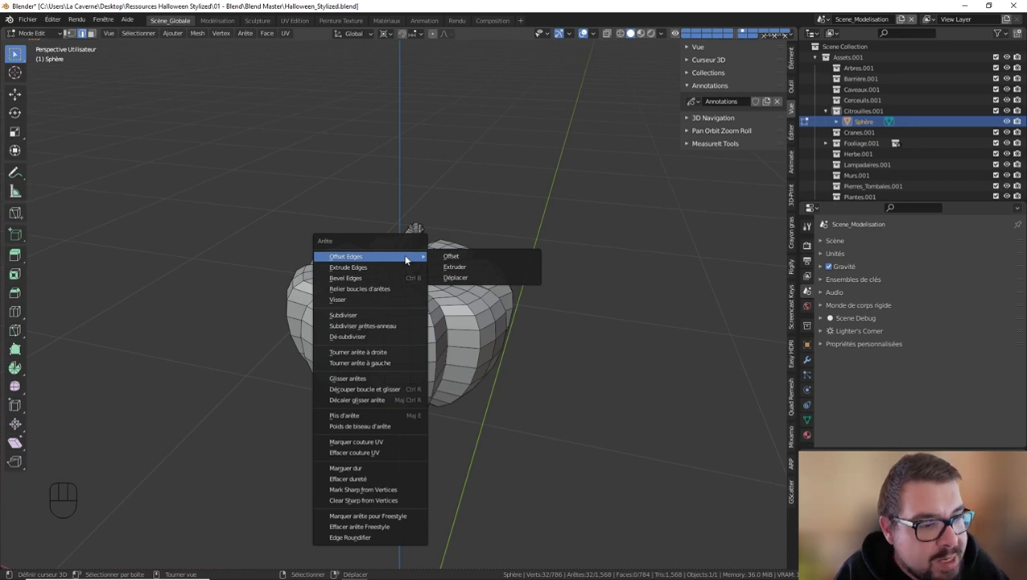
left_click(386, 442)
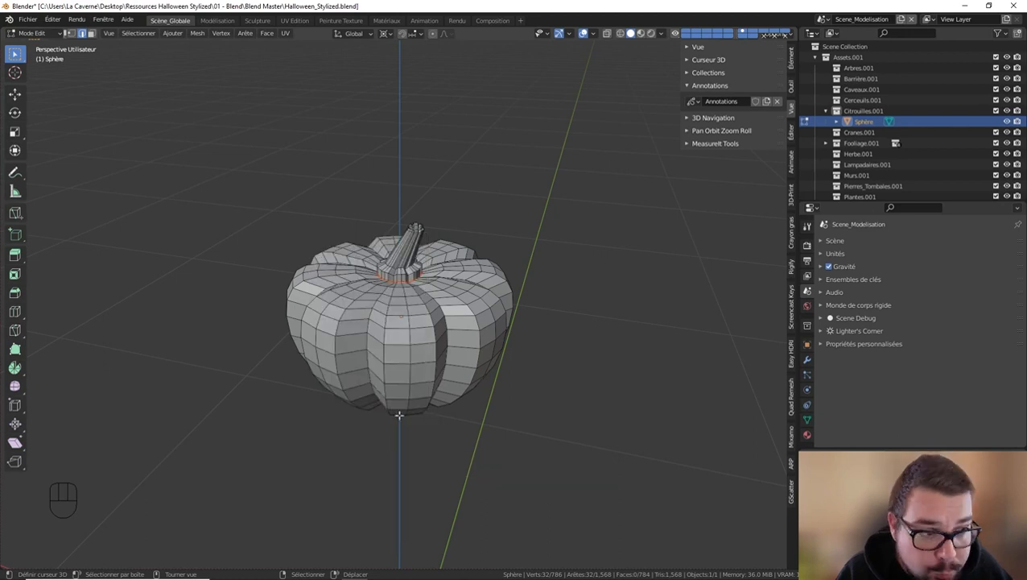
Select the shortest edge path along one groove from the stem base to the pumpkin's underside and mark it as a UV seam
scroll(407, 266, "up", 5)
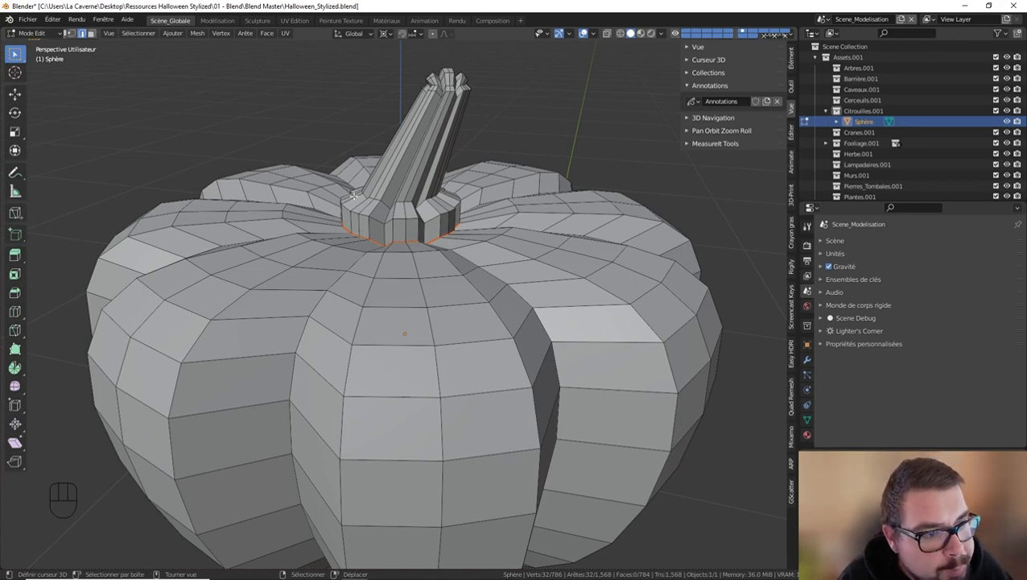
scroll(427, 219, "down", 3)
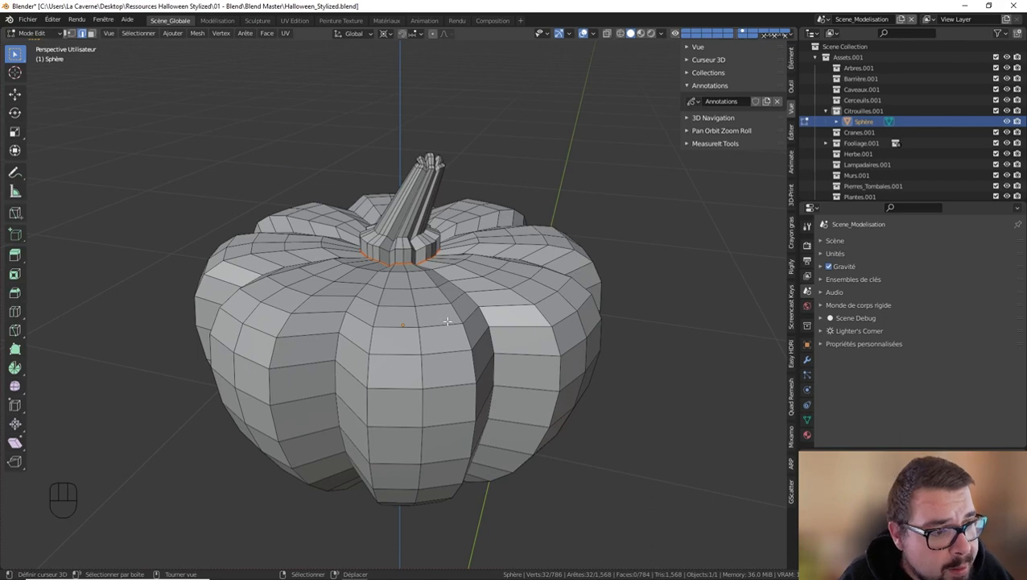
middle_click_drag(446, 322, 381, 269)
scroll(410, 263, "down", 1)
scroll(440, 228, "up", 1)
scroll(443, 258, "down", 1)
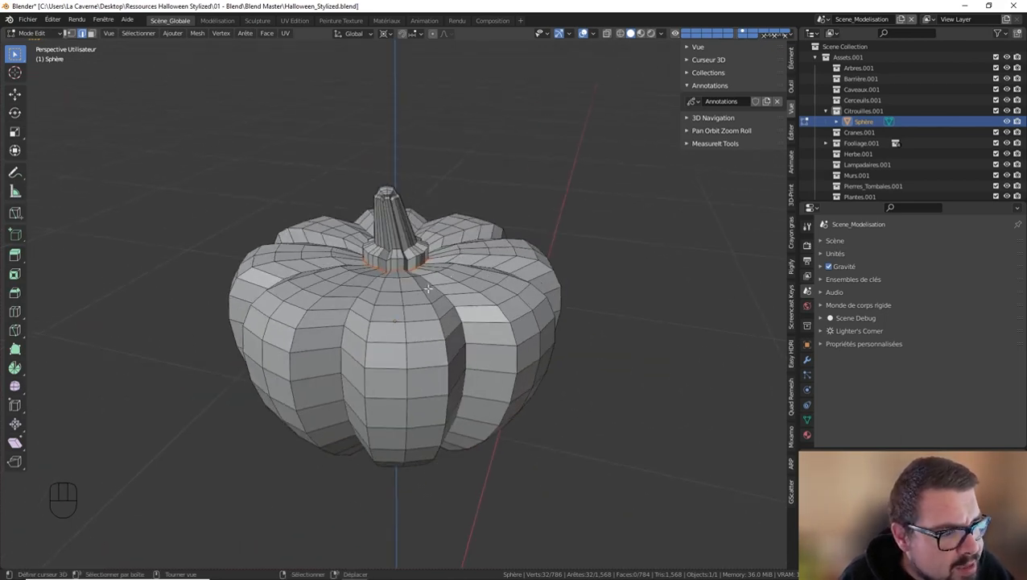
middle_click_drag(393, 223, 419, 264)
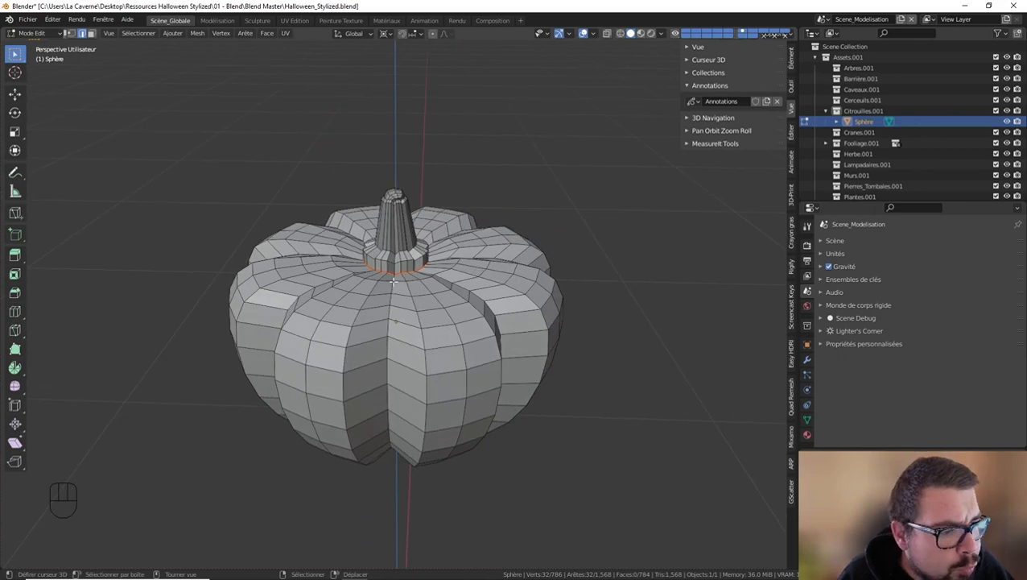
left_click(392, 276)
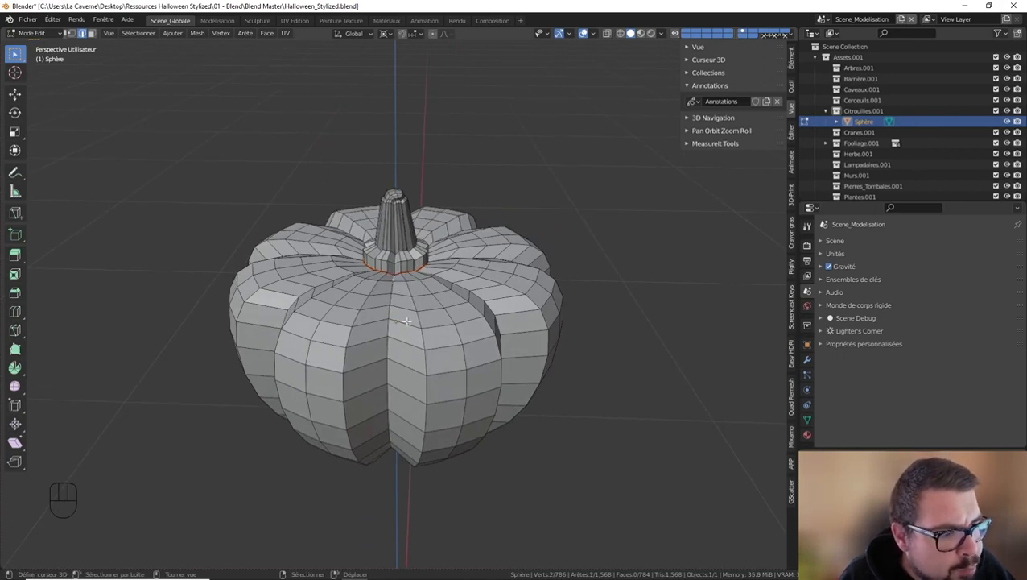
middle_click_drag(407, 321, 408, 207)
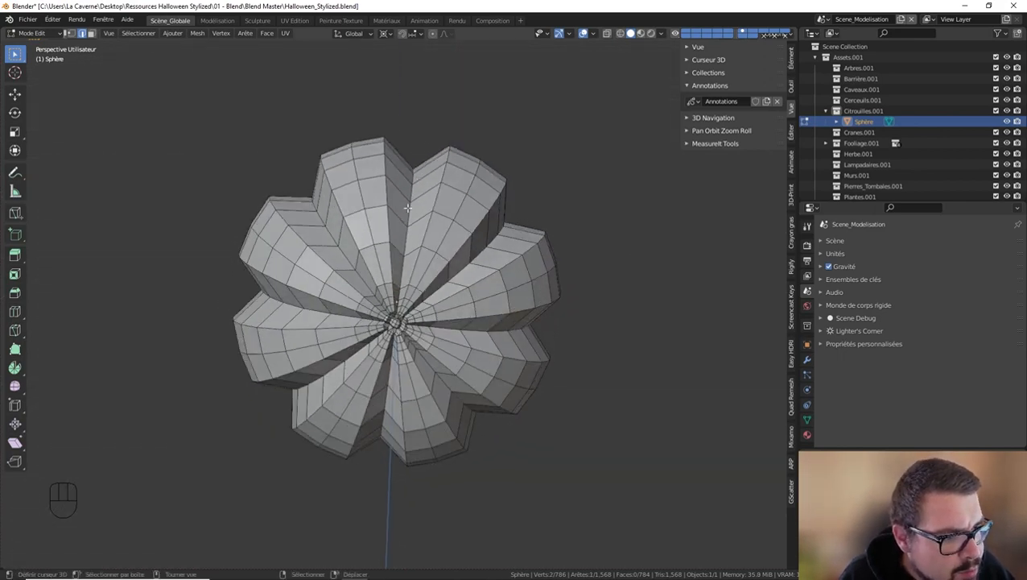
scroll(408, 208, "up", 5)
left_click(392, 322, "ctrl")
middle_click_drag(392, 321, 410, 292)
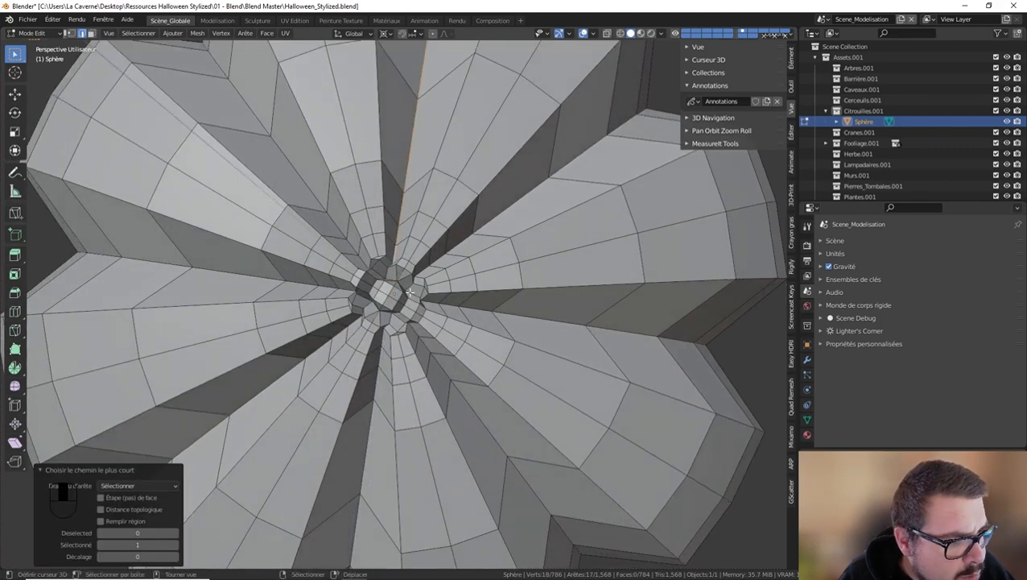
key("ctrl+e")
left_click(413, 293)
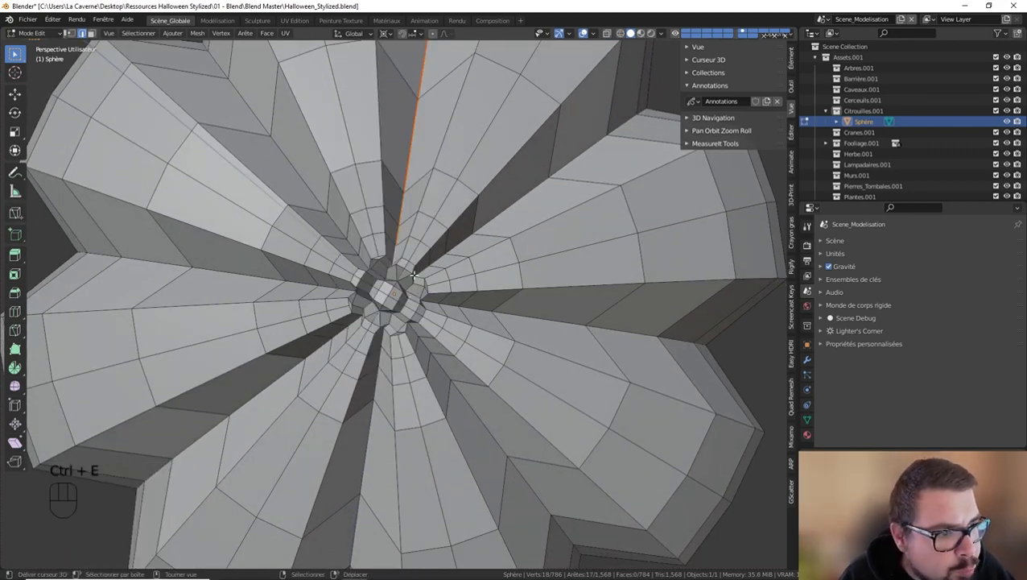
scroll(413, 276, "down", 5)
middle_click_drag(413, 276, 376, 187)
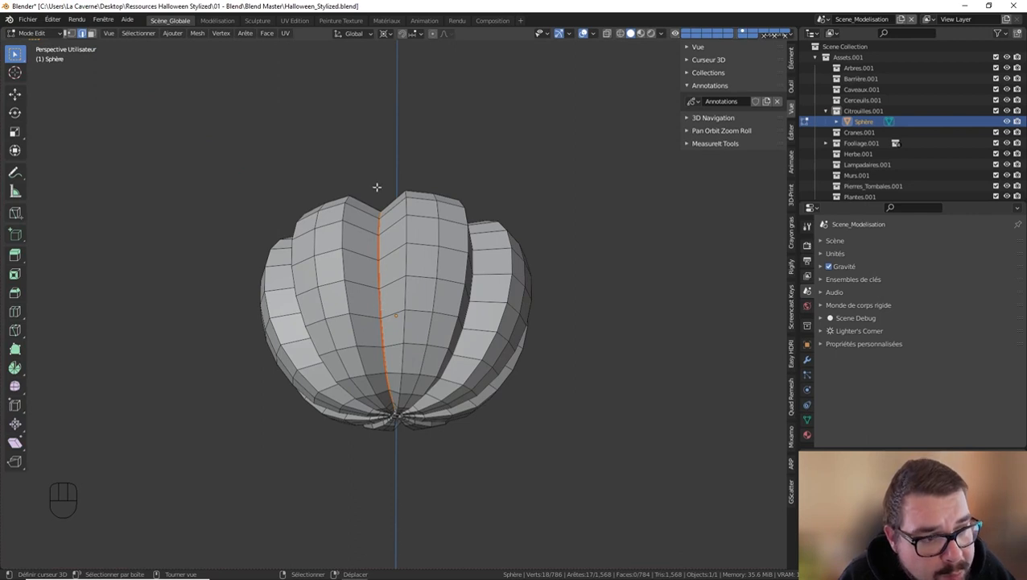
Leave Edit Mode, switch to the UV Edition workspace and bring the pumpkin into view
middle_click_drag(348, 259, 387, 277)
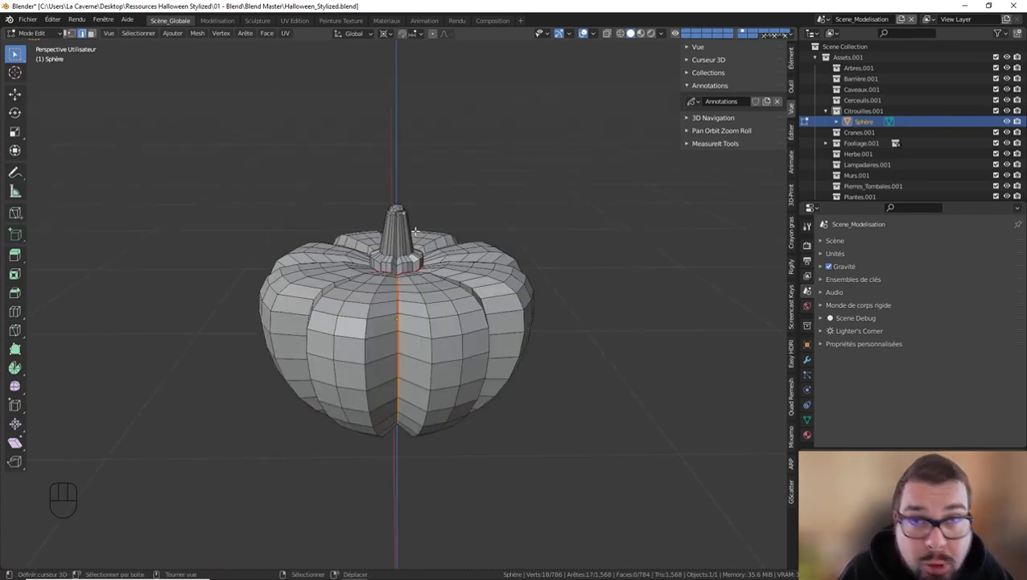
key("Tab")
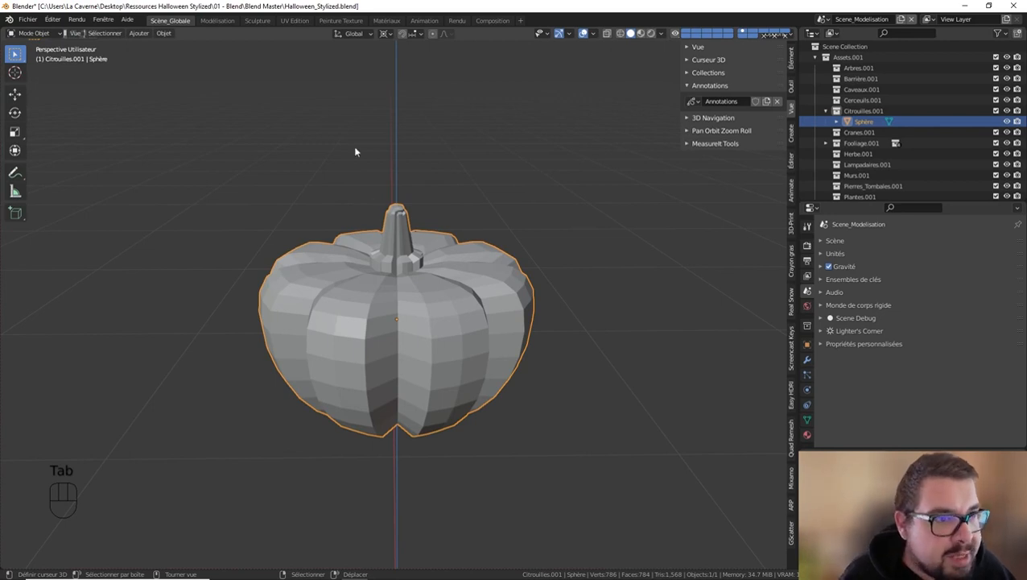
left_click(294, 21)
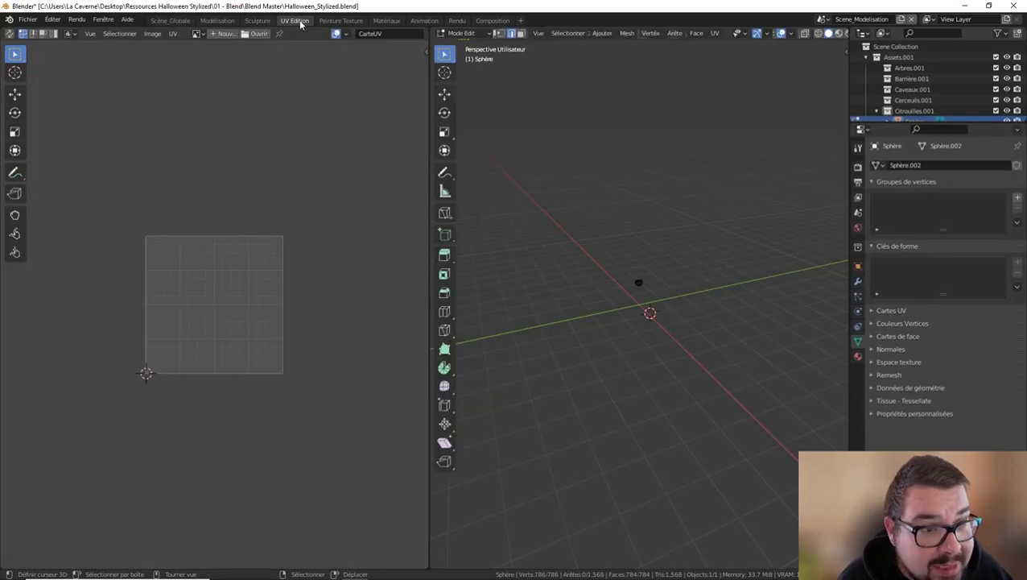
scroll(661, 353, "up", 11)
middle_click_drag(642, 213, 637, 312, "shift")
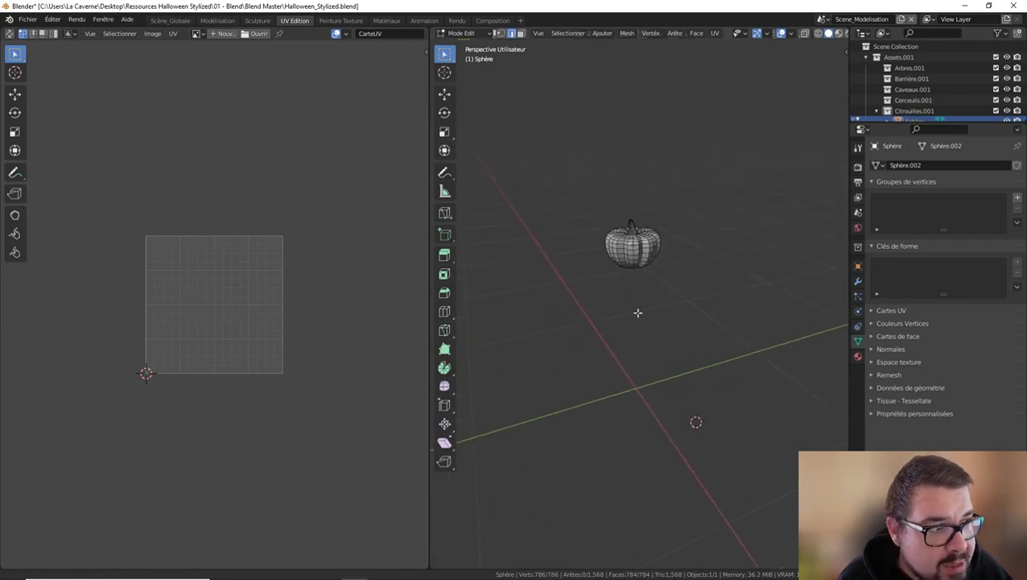
scroll(638, 319, "up", 4)
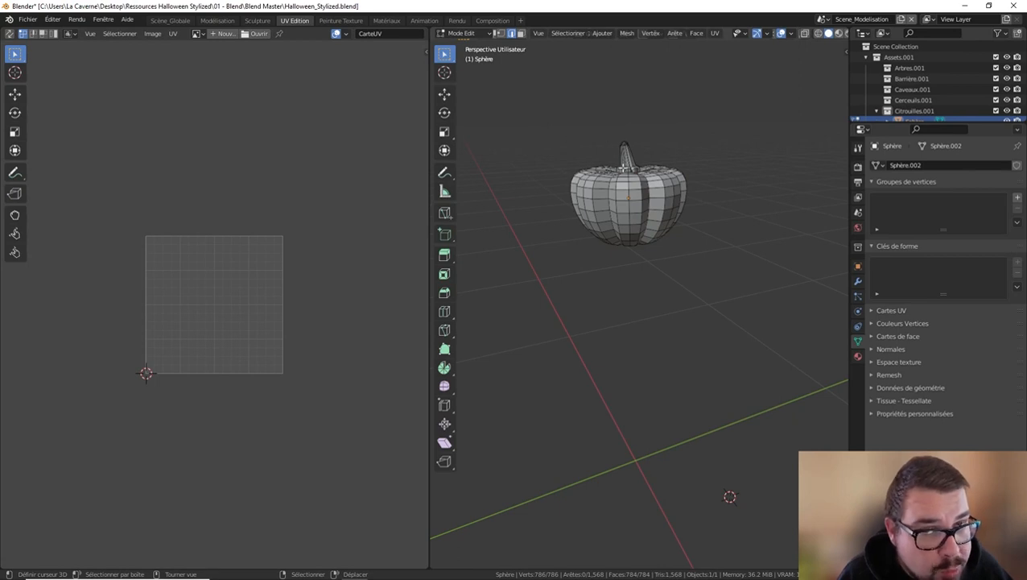
Select the pumpkin's entire mesh, unwrap it with Déplier and inspect the body and stem islands in the UV layout
key("a")
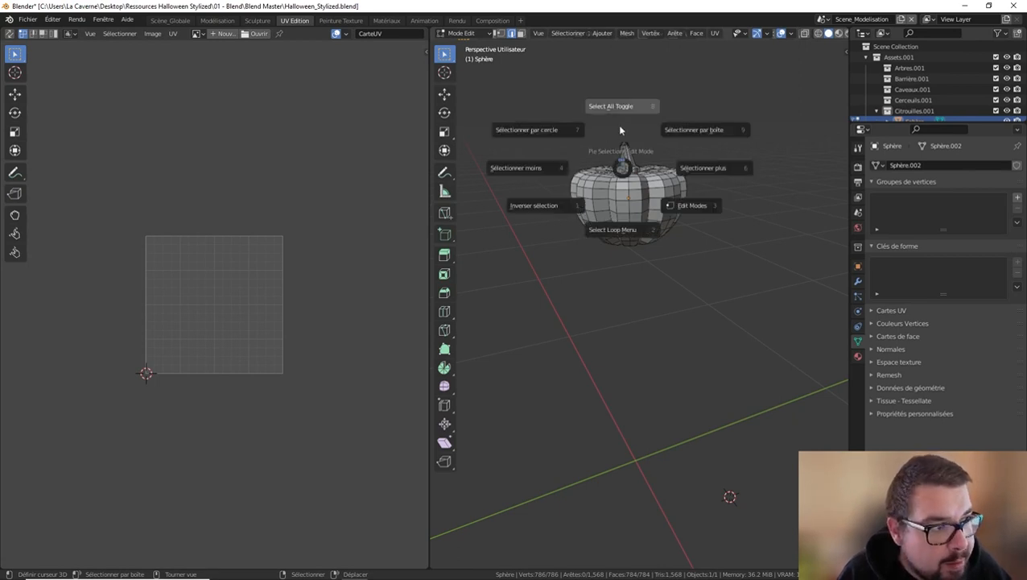
left_click(617, 118)
key("a")
left_click(613, 74)
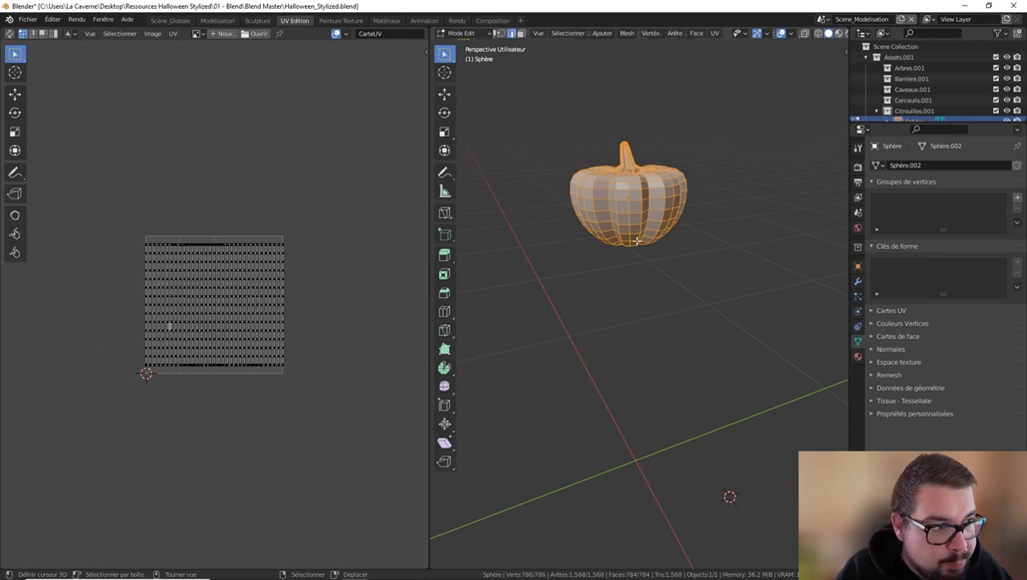
key("u")
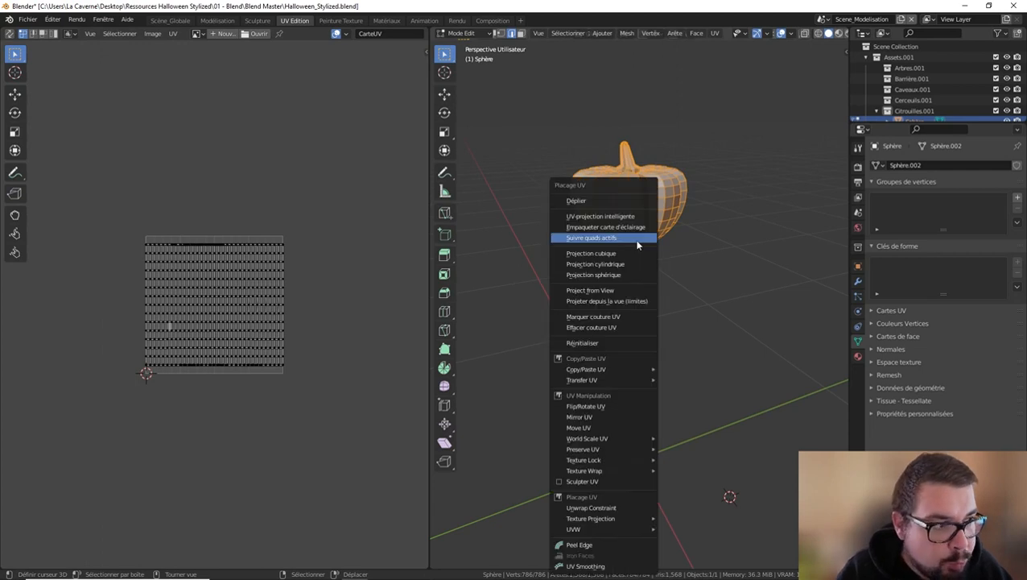
left_click(591, 203)
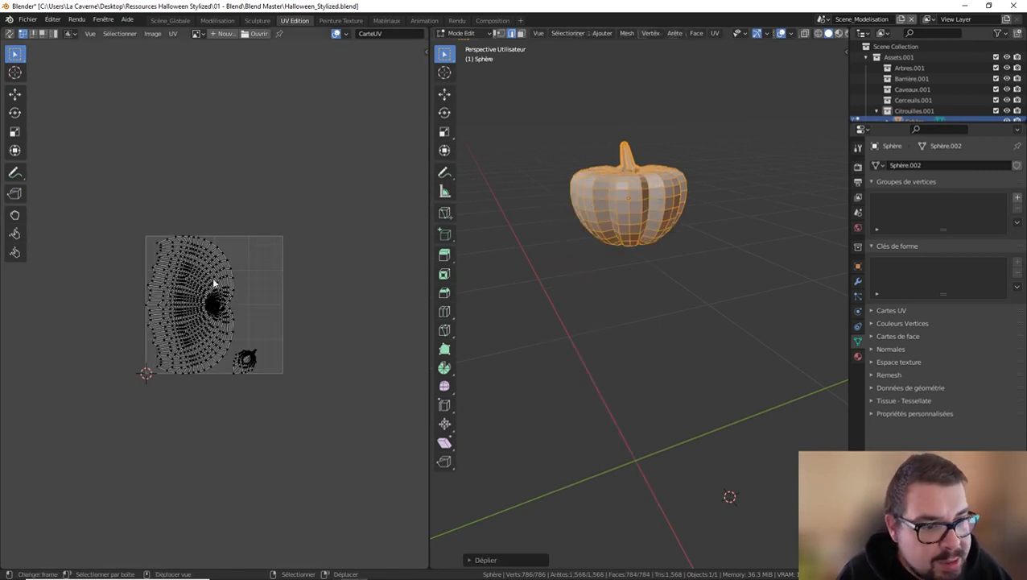
scroll(211, 305, "up", 3)
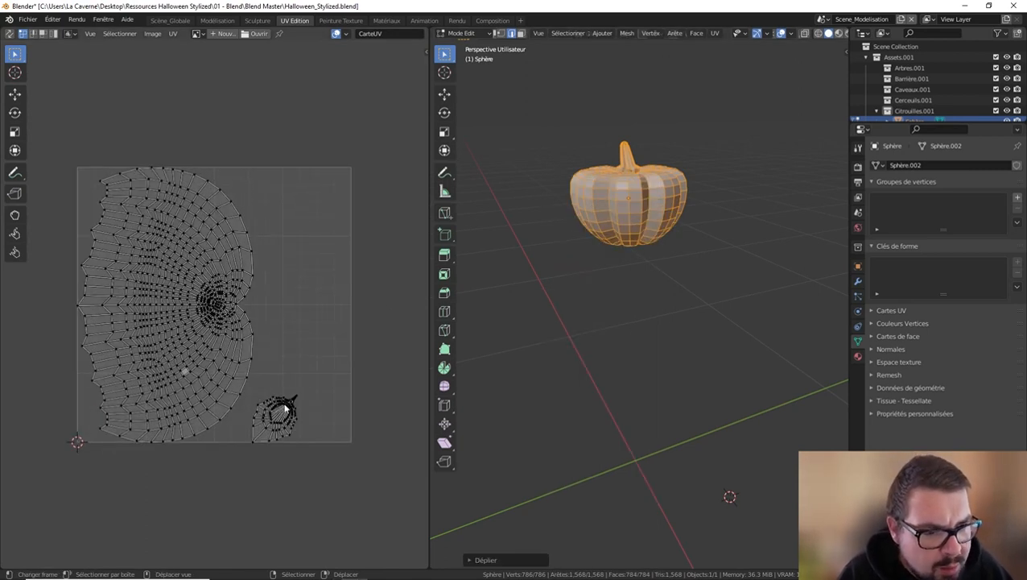
scroll(293, 415, "up", 1)
scroll(293, 415, "up", 1)
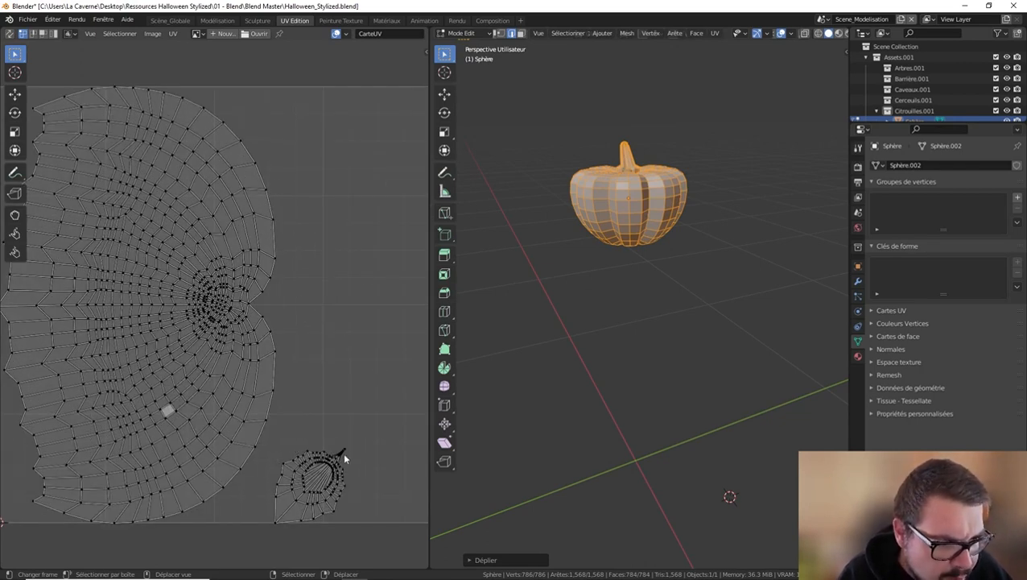
scroll(236, 347, "down", 1)
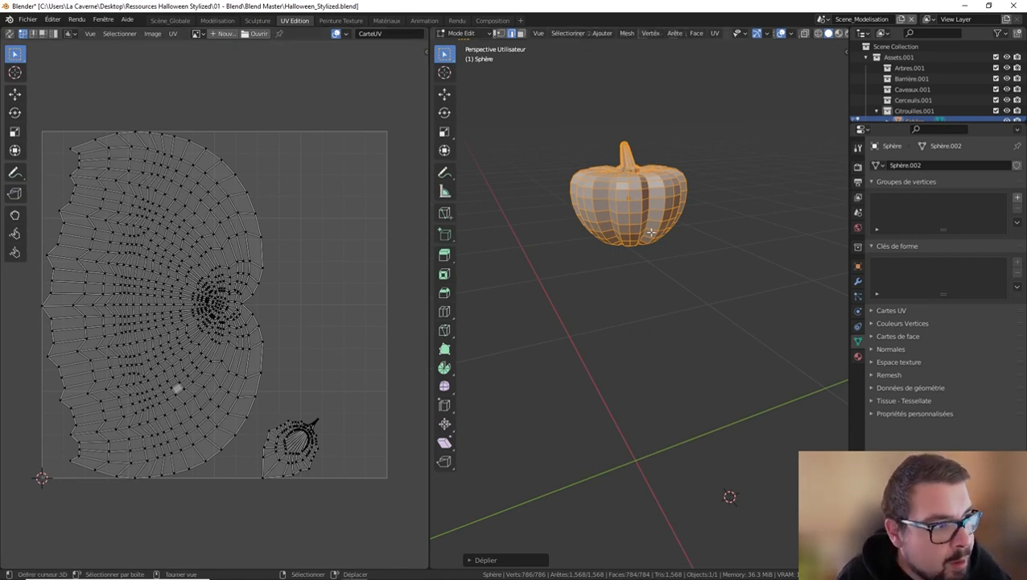
Deselect the entire mesh and get a close view of the pumpkin's stem
middle_click_drag(650, 186, 613, 311)
key("a")
left_click(650, 154)
scroll(619, 282, "up", 5)
scroll(613, 312, "up", 4)
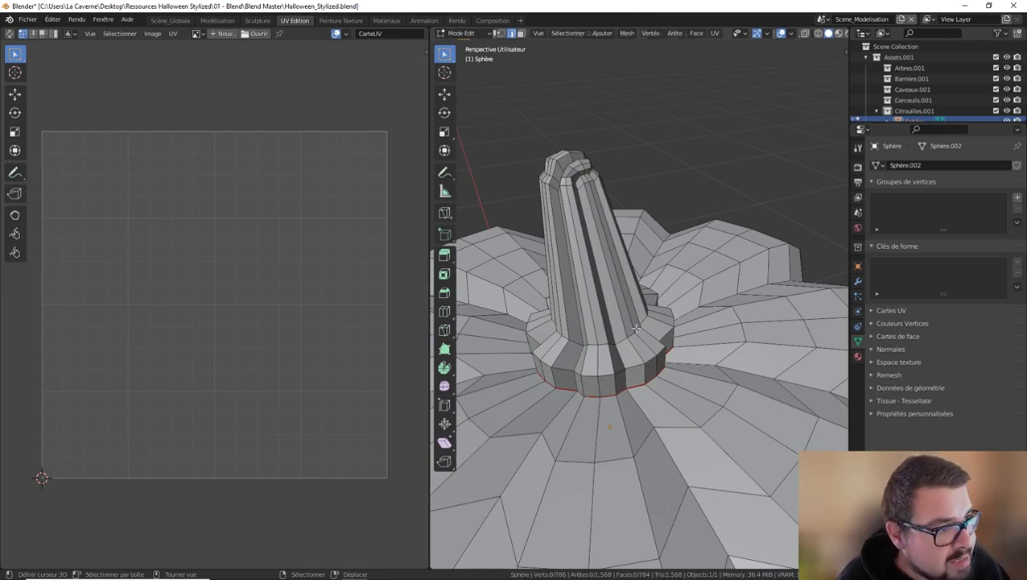
middle_click_drag(618, 323, 655, 332)
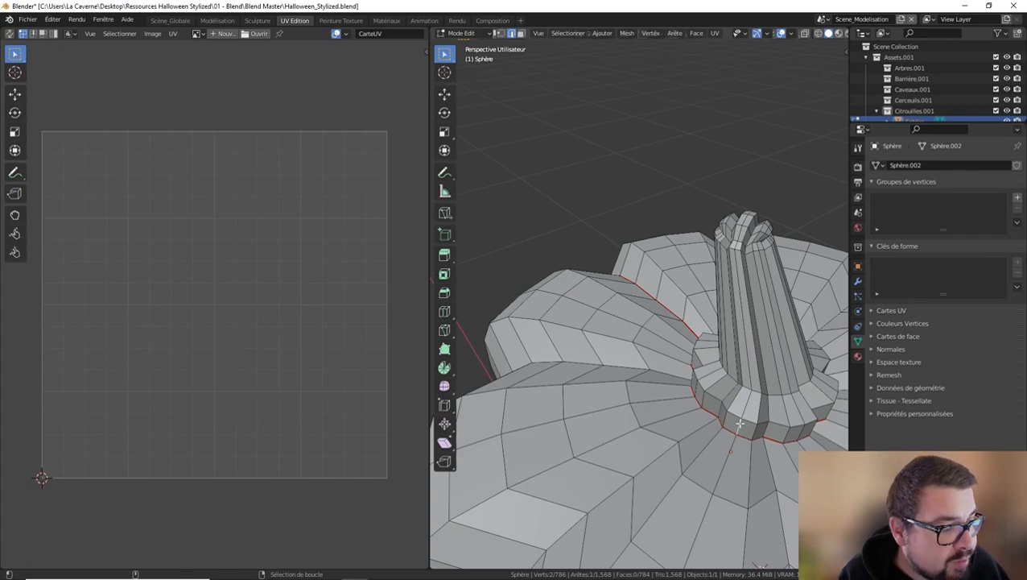
Select an edge path from the stem's base over its tip and down the opposite side, and mark it as a UV seam
left_click(739, 424, "alt")
middle_click_drag(755, 241, 603, 277)
mouse_move(628, 335)
middle_mouse_down("shift")
mouse_move(699, 327)
mouse_move(601, 337)
mouse_move(724, 332)
mouse_move(650, 332)
mouse_move(617, 347)
middle_mouse_up("shift")
left_click(518, 348)
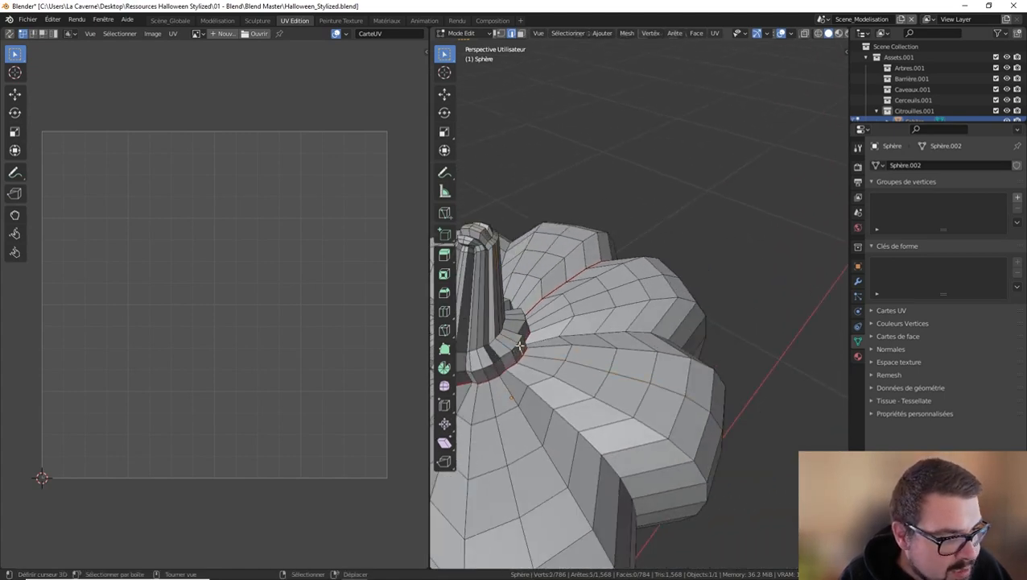
left_click(477, 228, "ctrl")
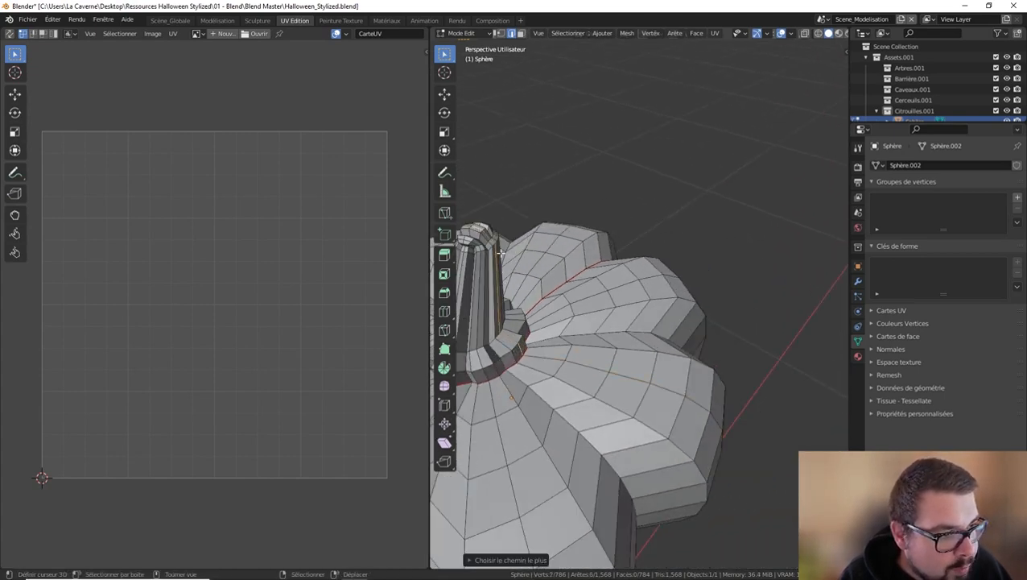
middle_click_drag(498, 253, 642, 311)
left_click(641, 311, "ctrl")
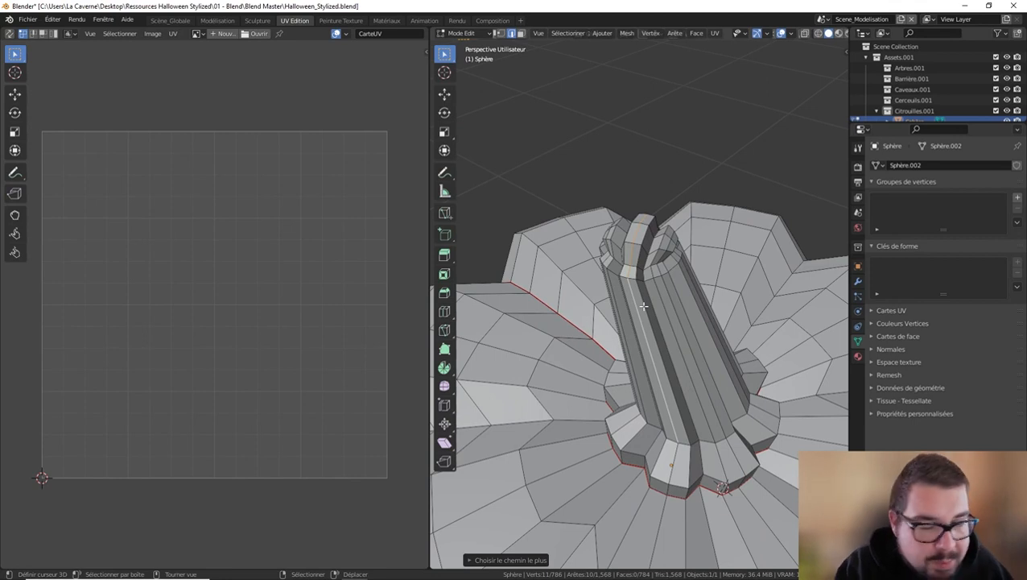
middle_click_drag(681, 424, 706, 416)
left_click(706, 417, "ctrl")
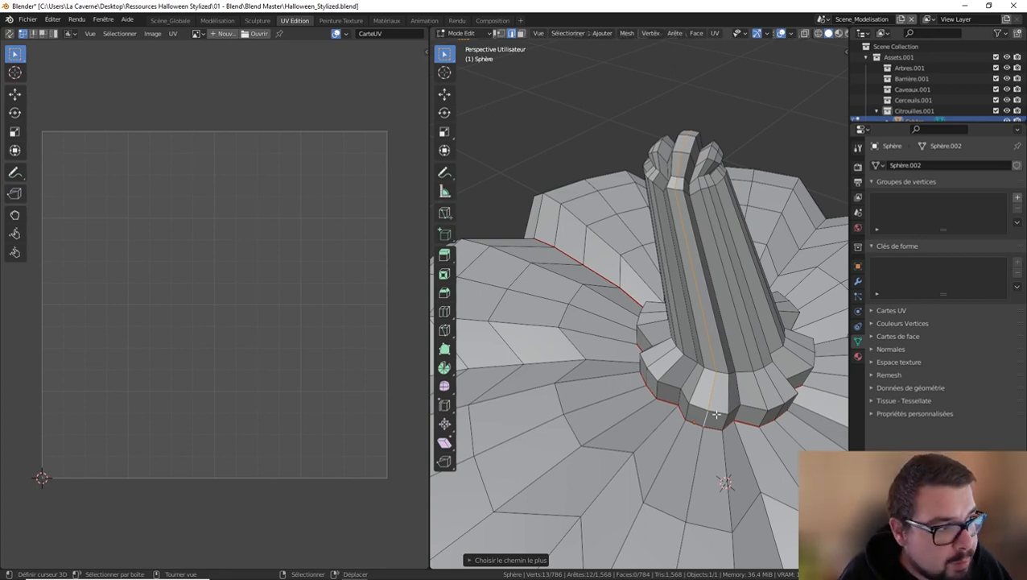
key("ctrl+e")
left_click(701, 319)
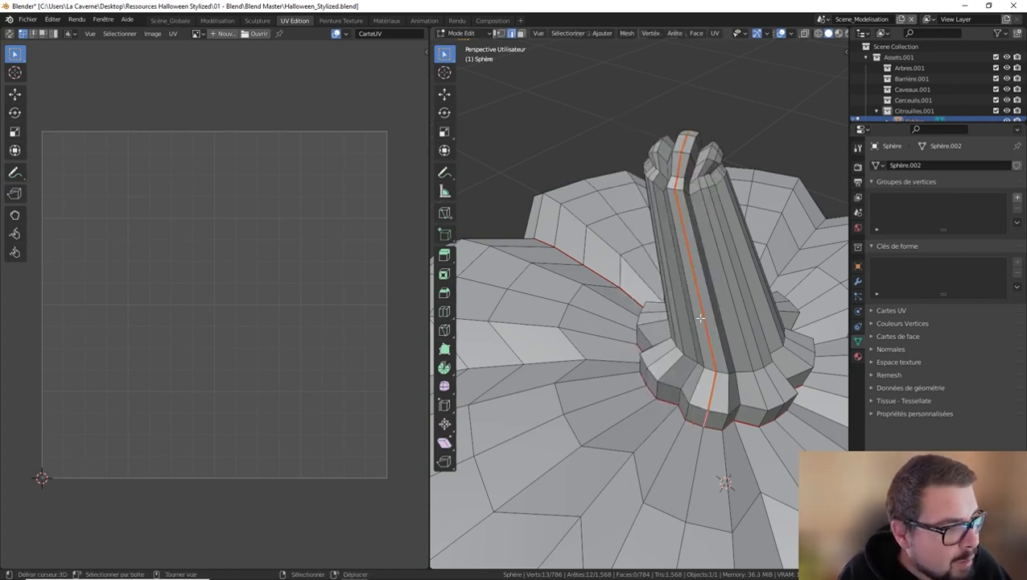
Reselect the pumpkin's entire mesh and unwrap it with Déplier using the added stem seam
key("a")
left_click(696, 262)
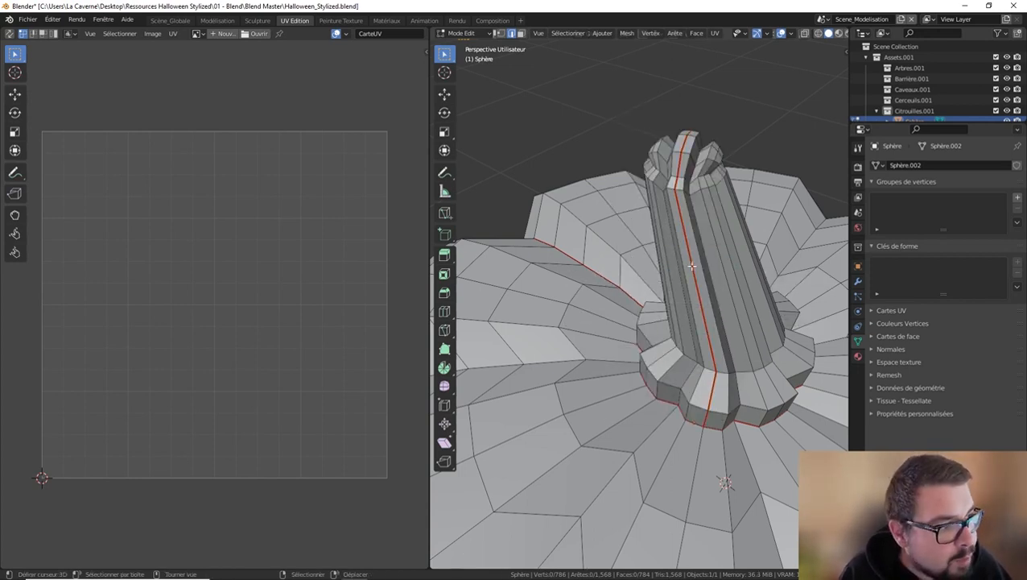
key("a")
left_click(682, 210)
key("u")
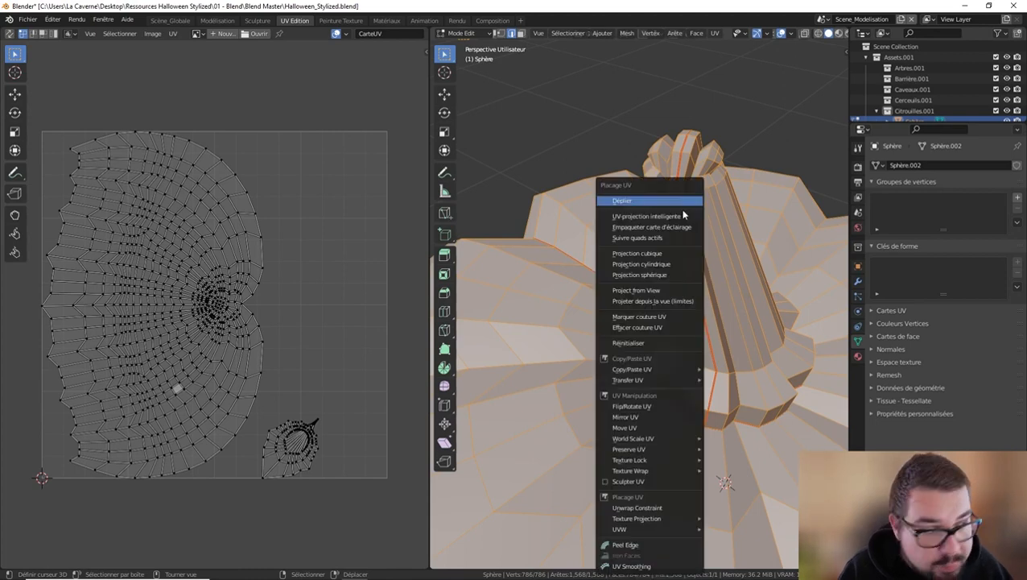
left_click(675, 203)
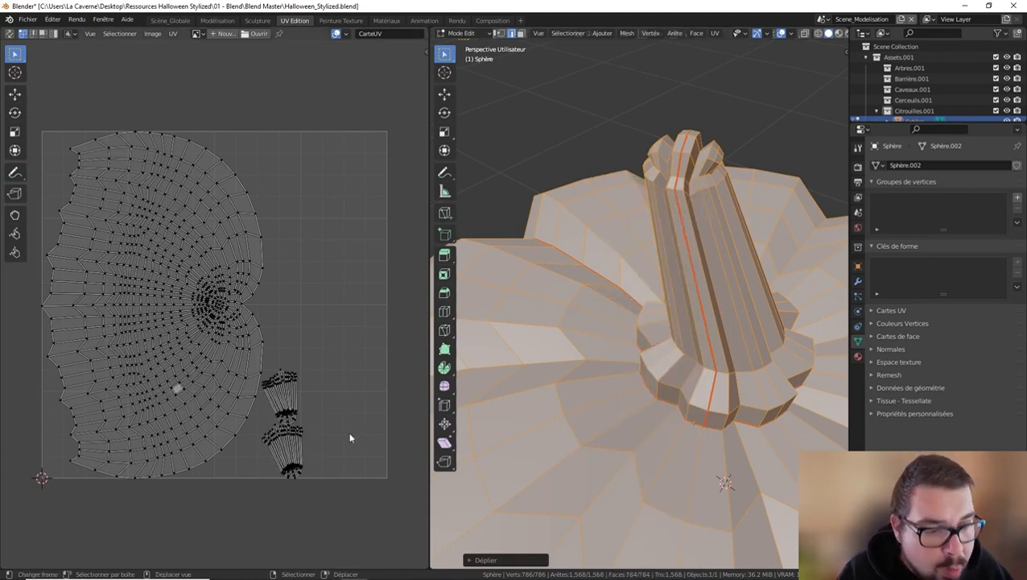
Examine the stem and body islands in the UV layout and compare them with the pumpkin model
scroll(349, 431, "up", 3)
middle_click_drag(406, 525, 328, 455)
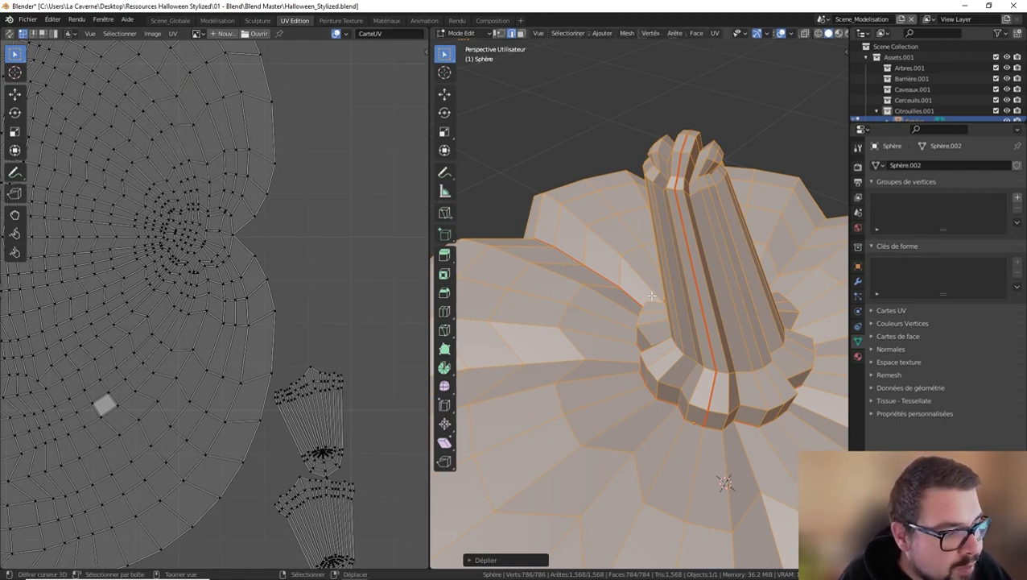
scroll(650, 298, "down", 3)
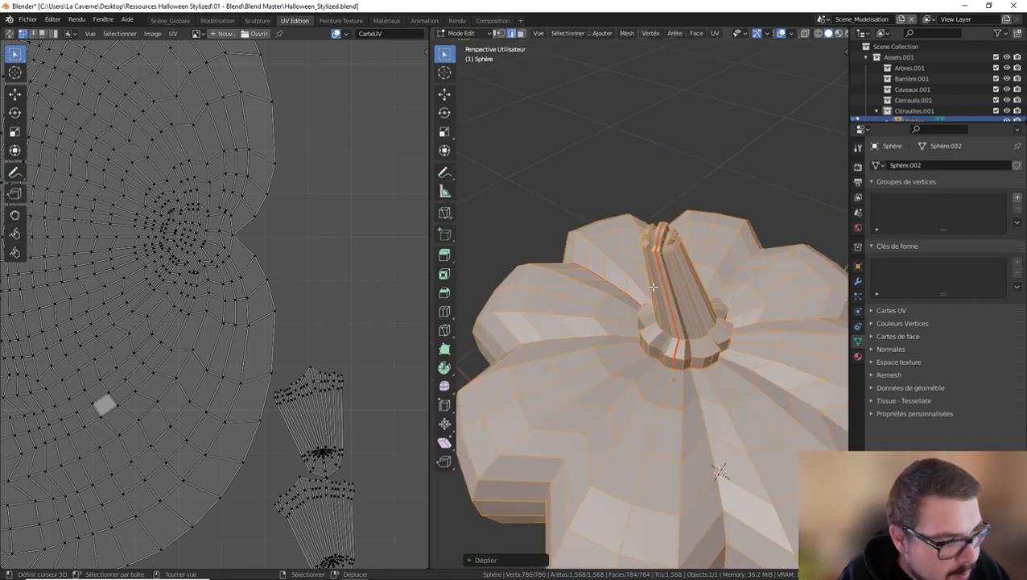
scroll(657, 310, "down", 2)
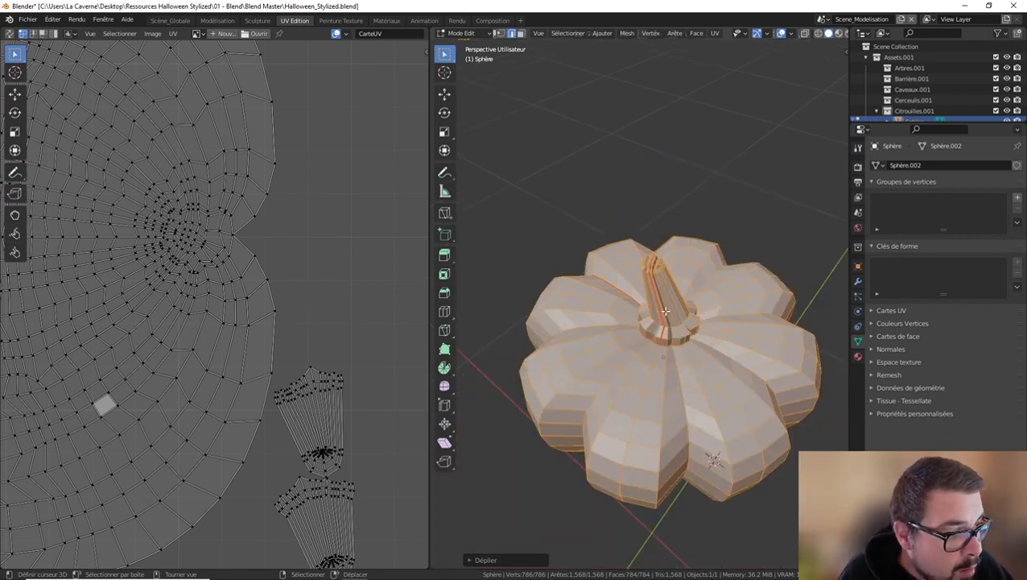
key("Tab")
key("Tab")
middle_click_drag(663, 309, 668, 265)
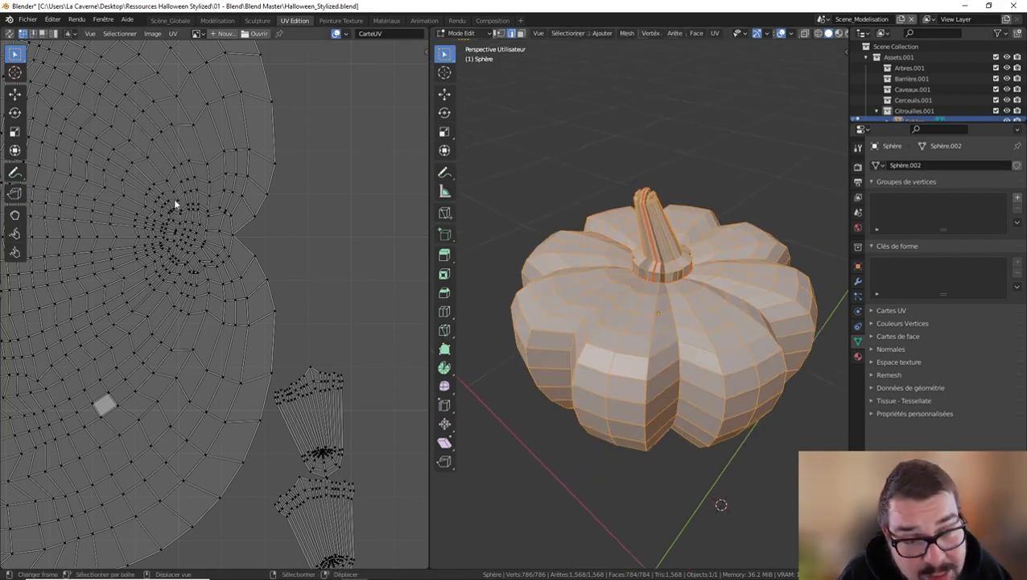
scroll(201, 228, "down", 2)
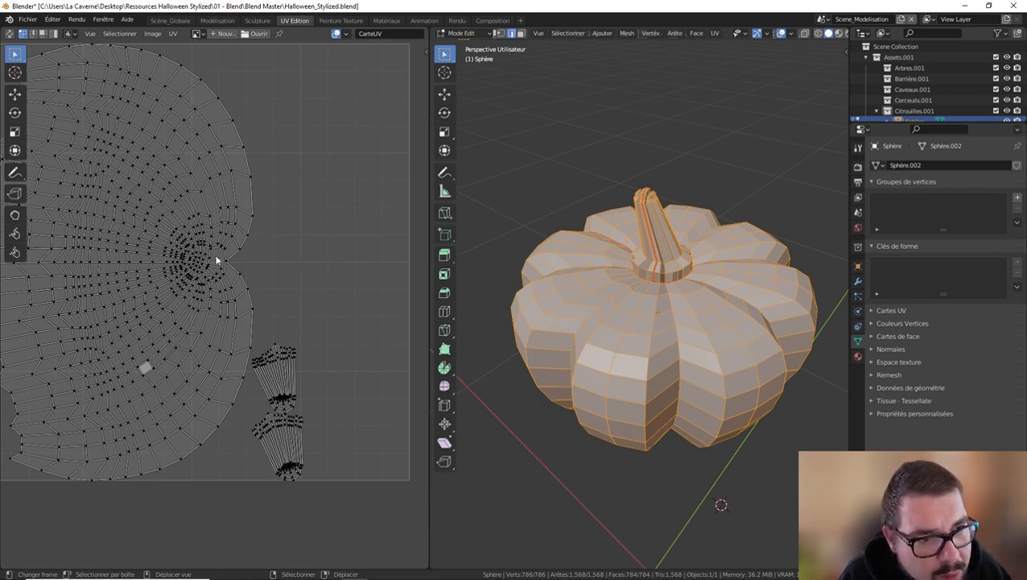
Select the full edge loop around the central recess on the pumpkin's underside and mark it as a UV seam
middle_click_drag(644, 426, 593, 239)
middle_click_drag(597, 198, 603, 273, "shift")
scroll(603, 272, "up", 1)
scroll(589, 219, "up", 1)
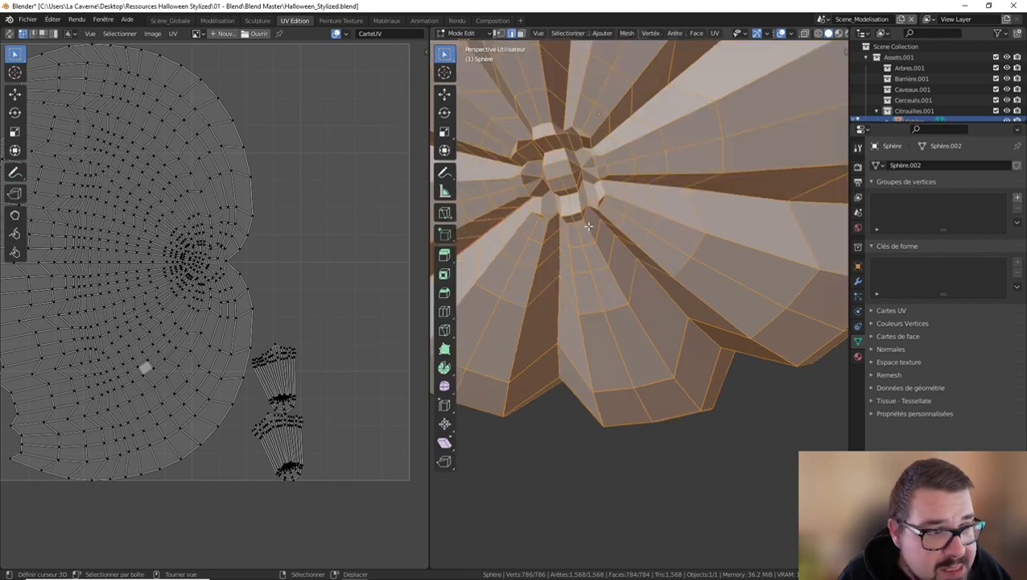
left_click(570, 126)
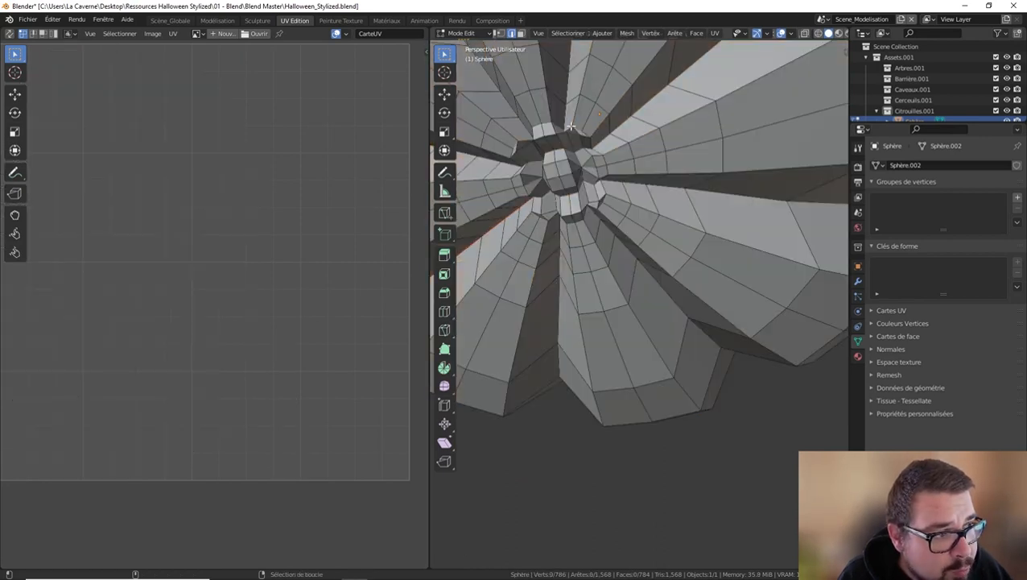
left_click(589, 137, "alt")
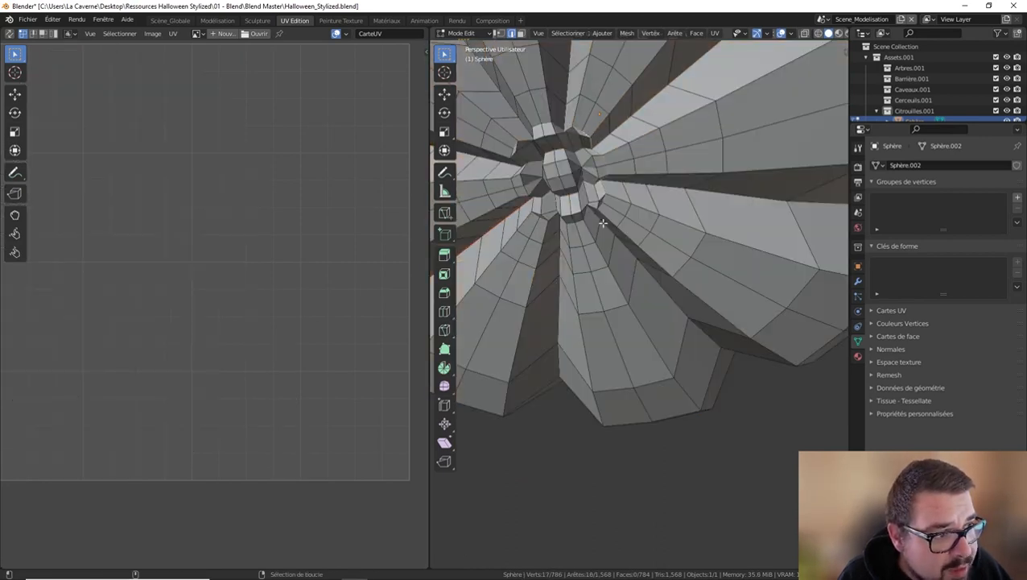
middle_click_drag(602, 223, 601, 112)
left_click(527, 90, "alt+shift")
left_click(555, 106, "alt+shift")
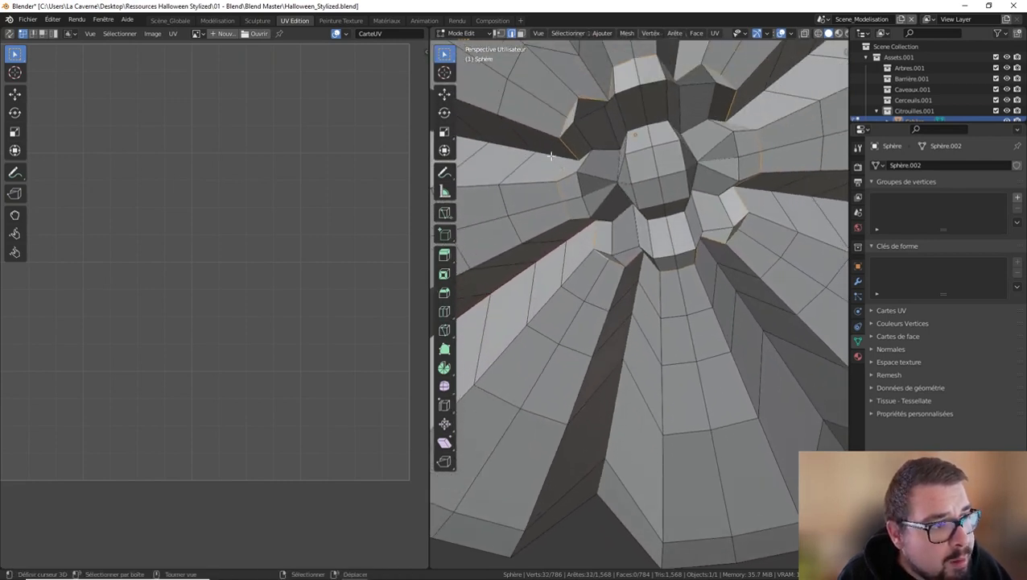
right_click(602, 113)
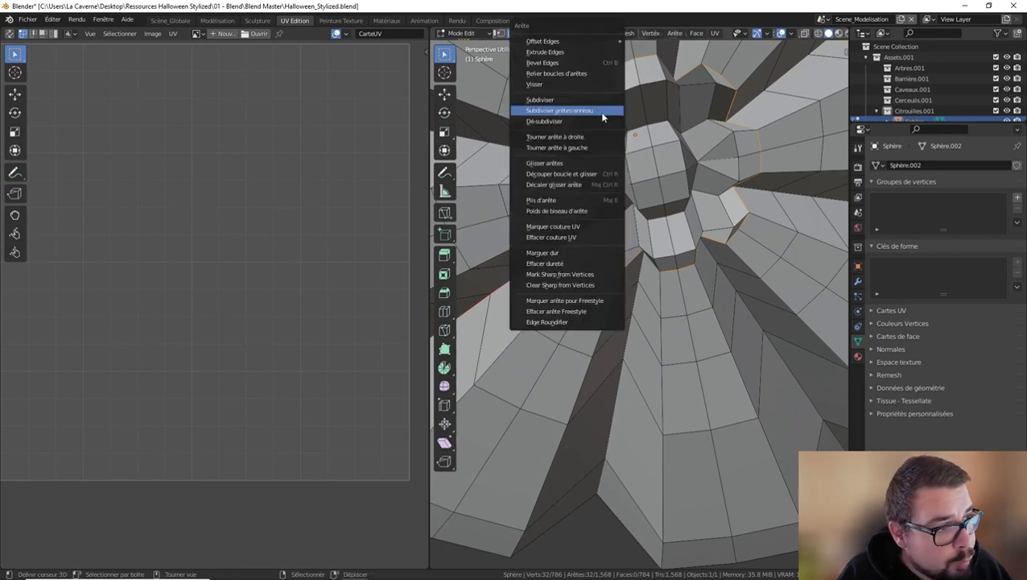
left_click(602, 224)
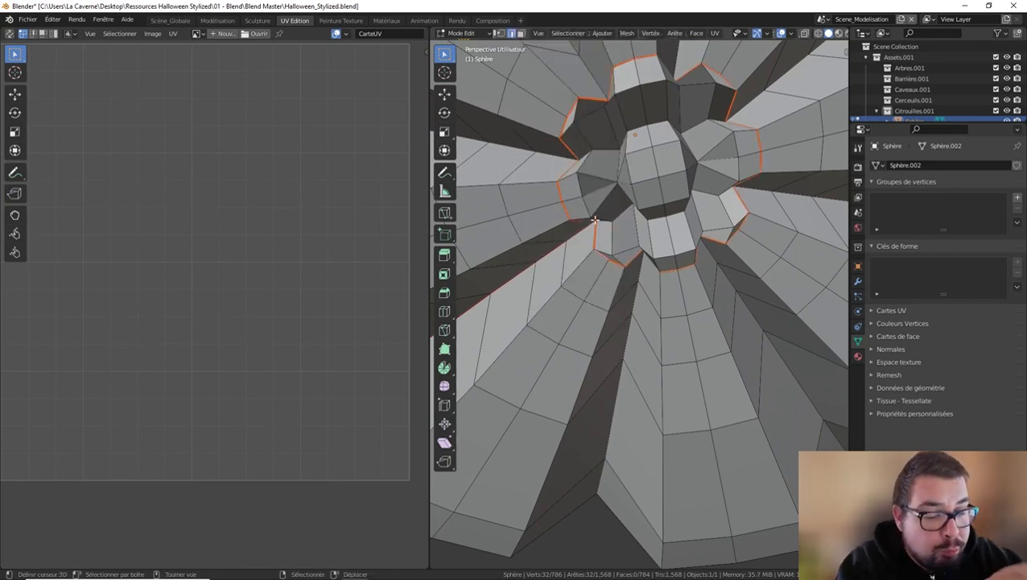
Select the pumpkin's entire mesh and unwrap it with Déplier using the added underside seam
key("a")
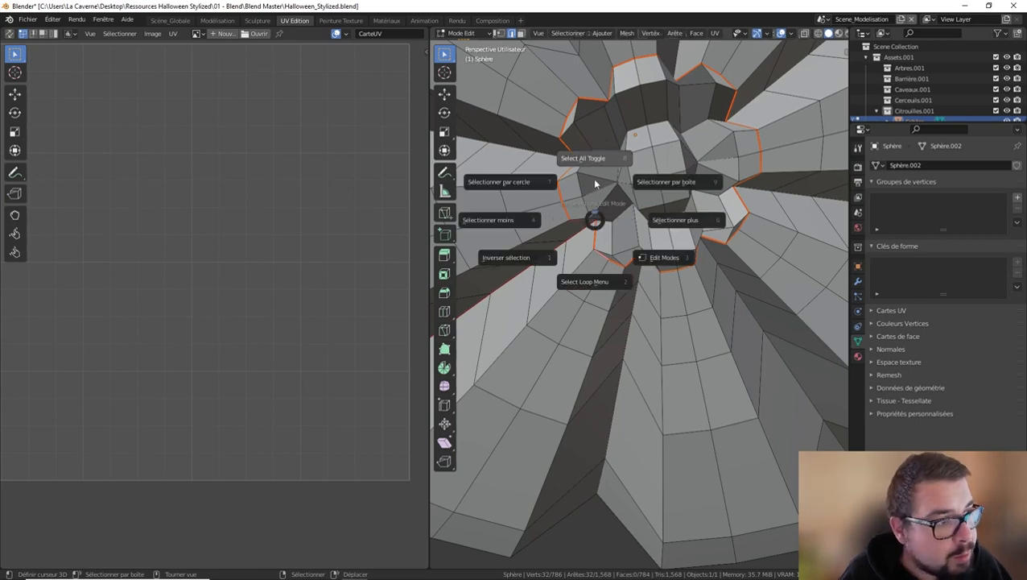
left_click(594, 179)
key("a")
left_click(594, 137)
key("u")
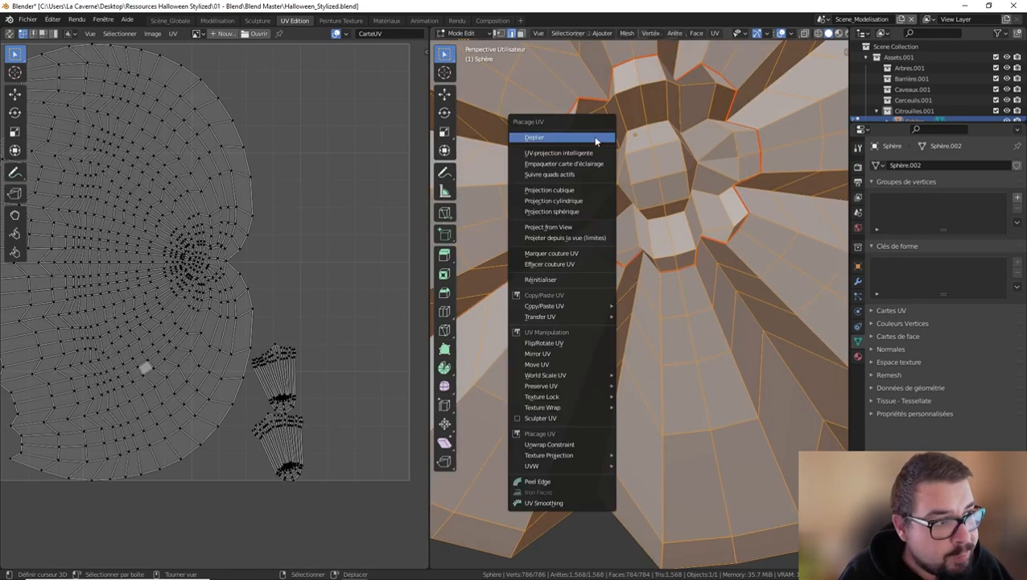
left_click(596, 137)
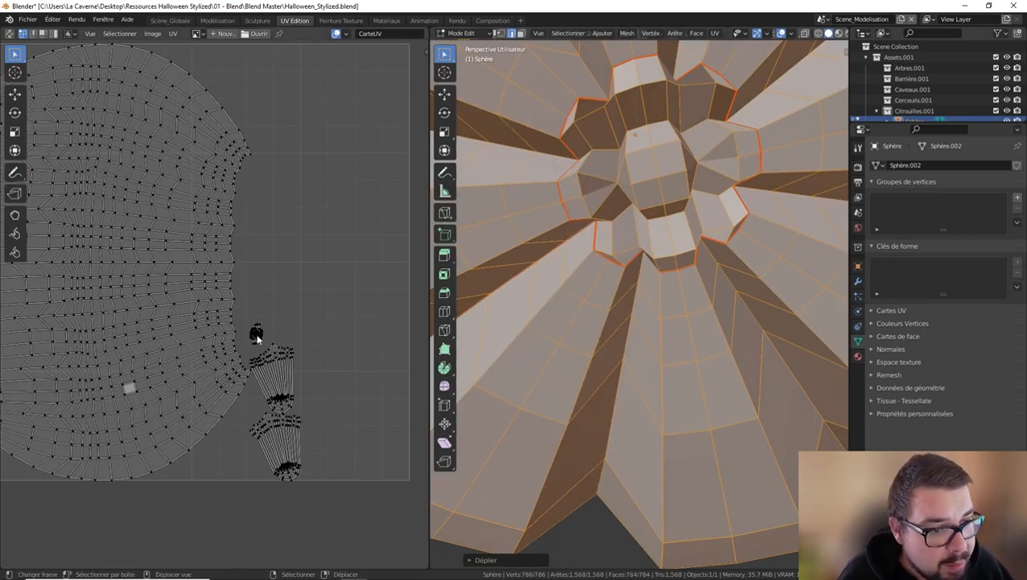
scroll(181, 175, "down", 4)
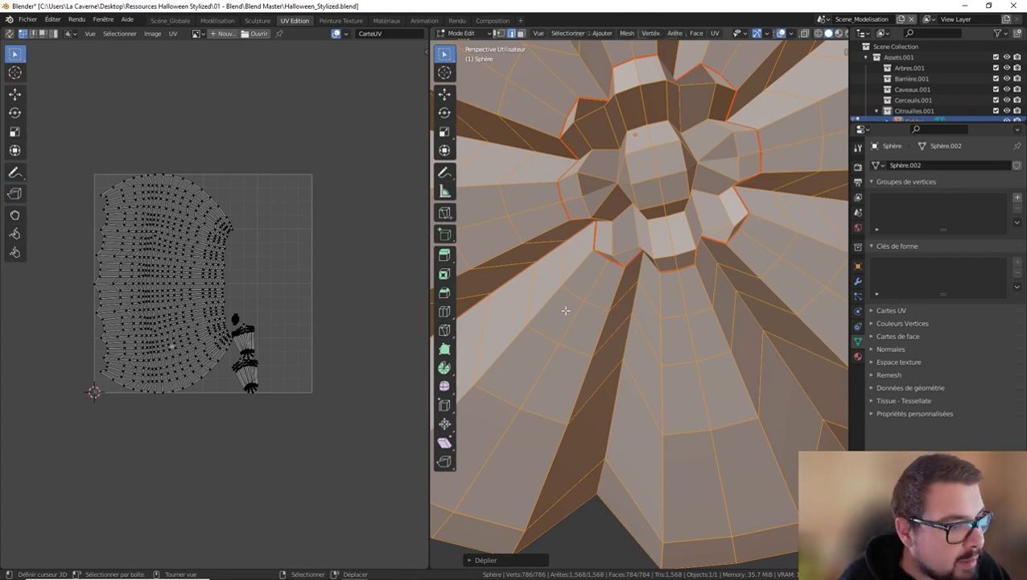
key("KP_Decimal")
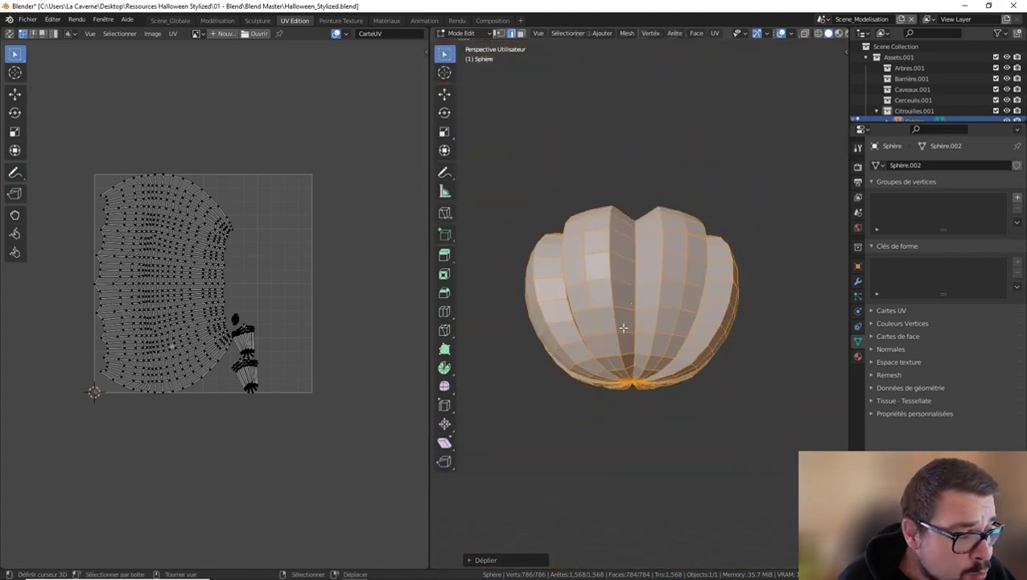
key("Tab")
middle_click_drag(621, 326, 617, 367)
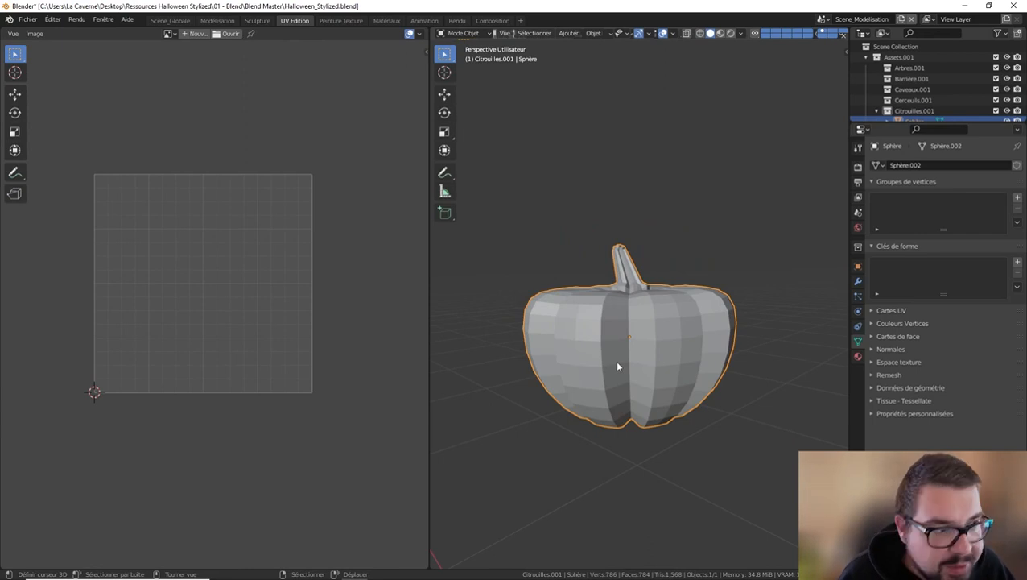
key("Tab")
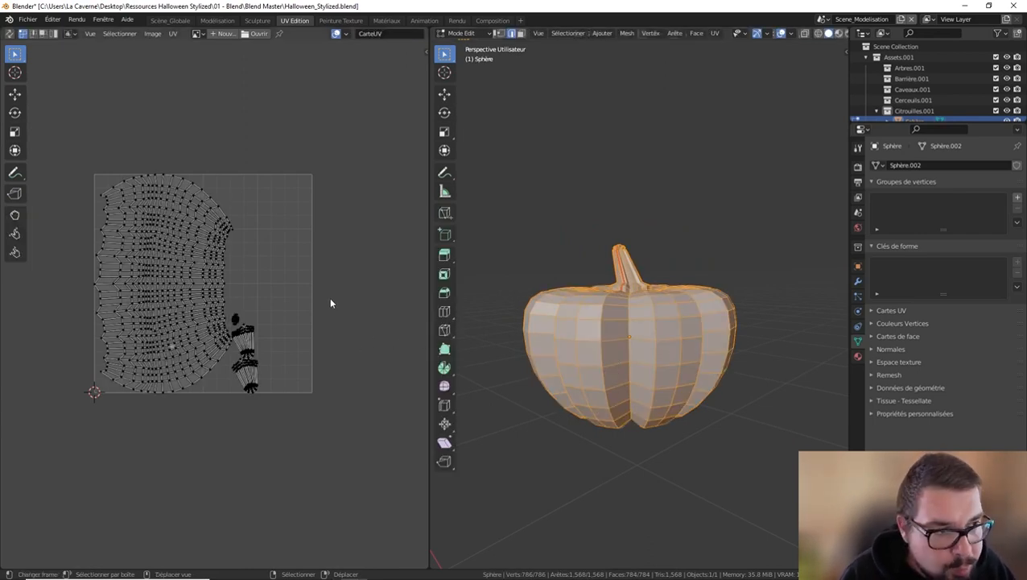
Show the UV editor's sidebar and consult the add-ons list in the preferences
key("n")
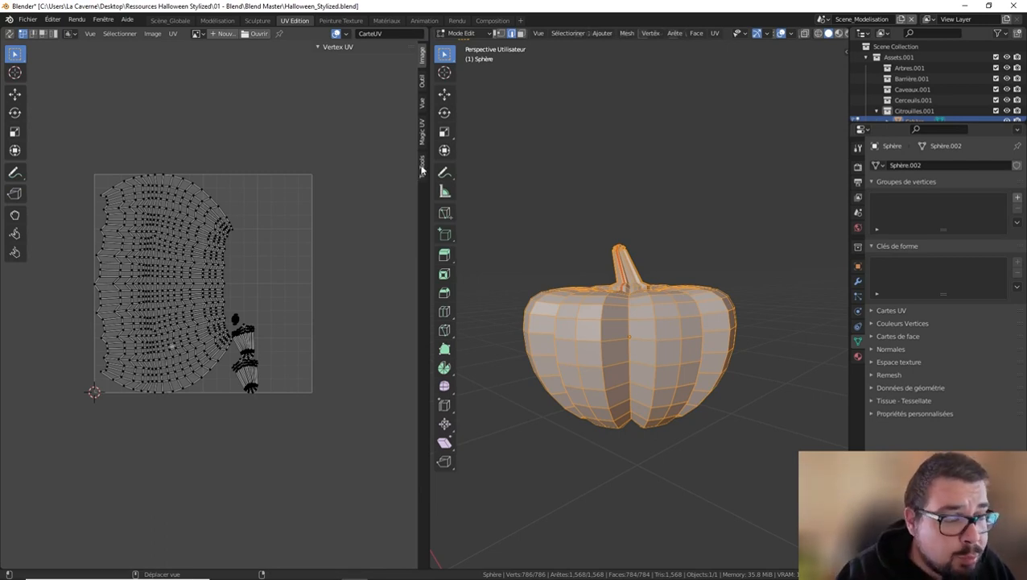
left_click(53, 18)
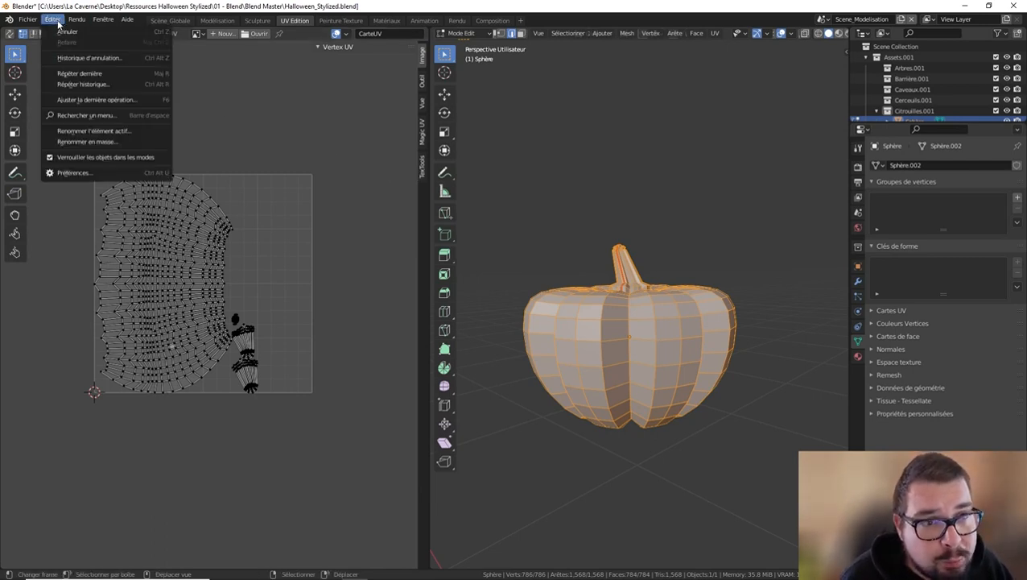
left_click(93, 173)
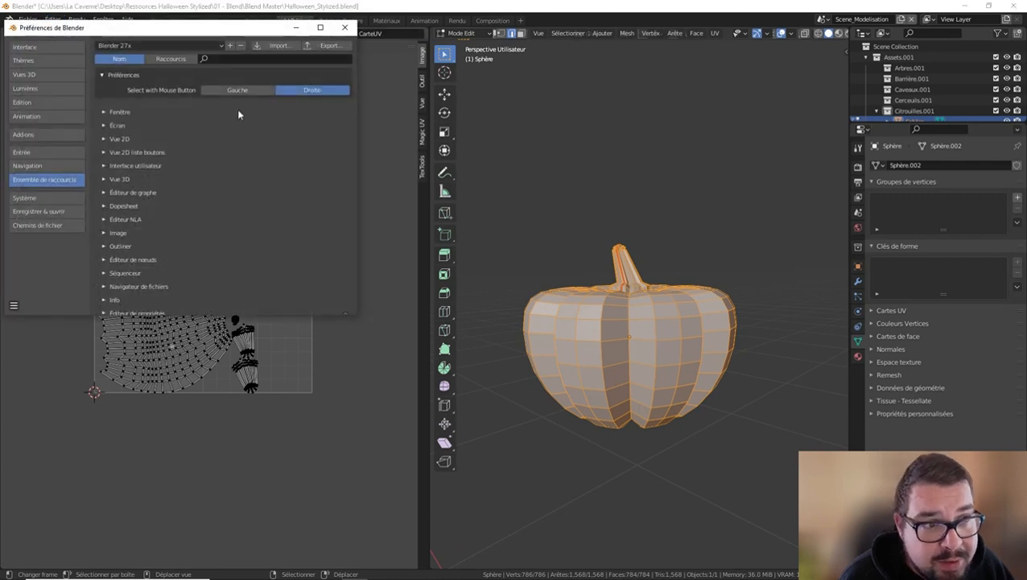
left_click(37, 134)
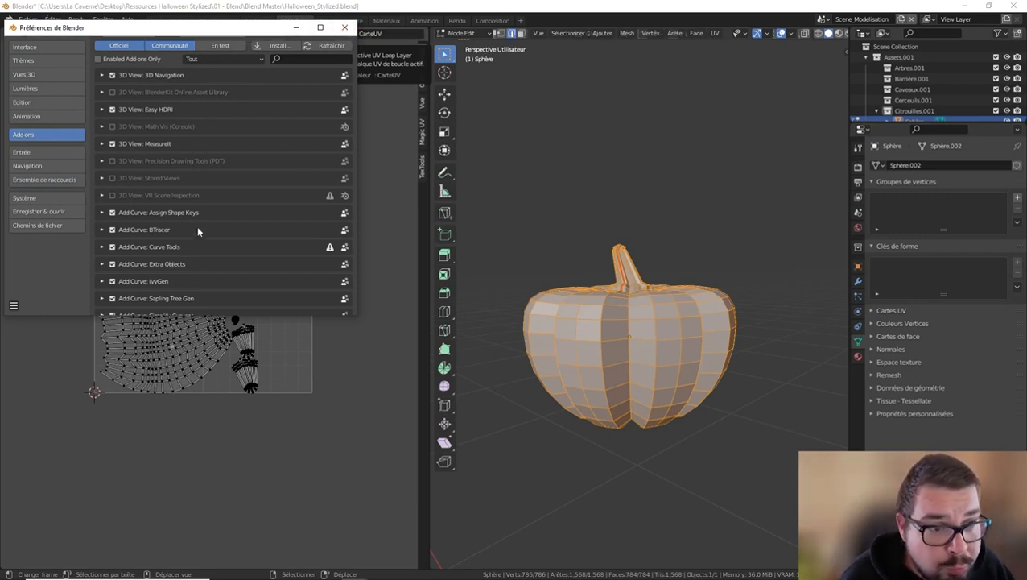
left_click(344, 28)
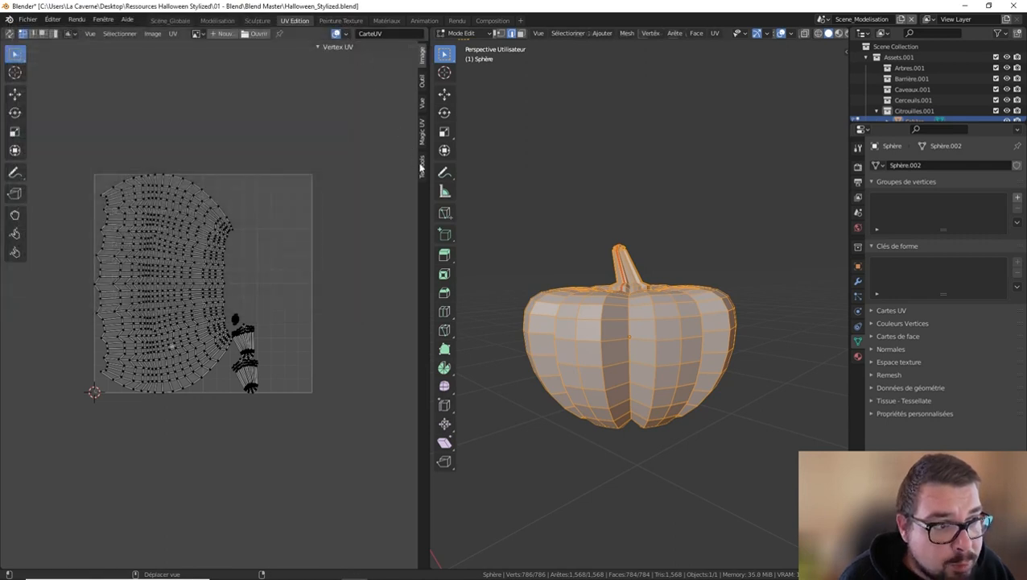
Set the TexTools texture size to 2048 and apply a Checker Map to the pumpkin
left_click(421, 167)
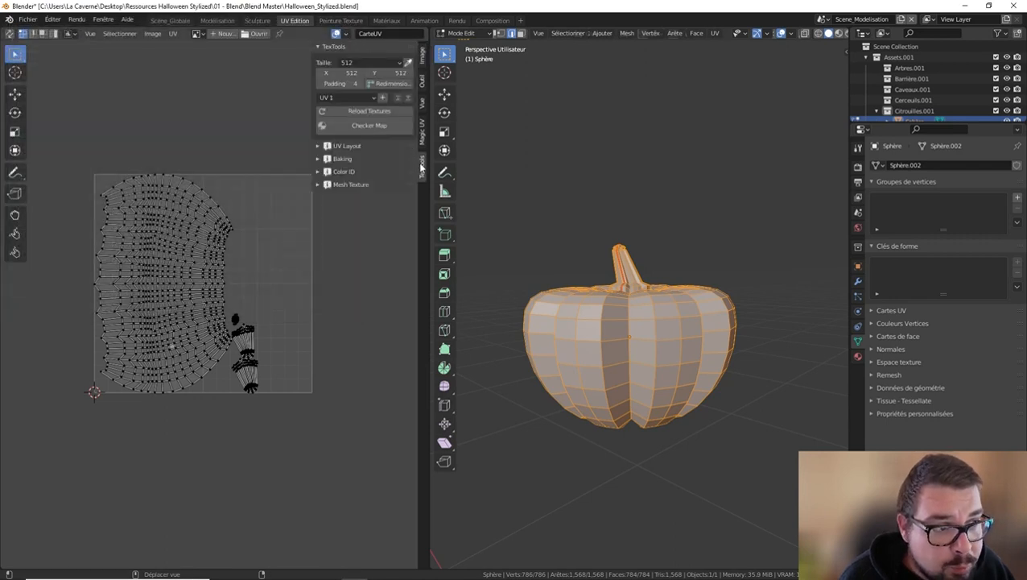
left_click(369, 65)
left_click(352, 147)
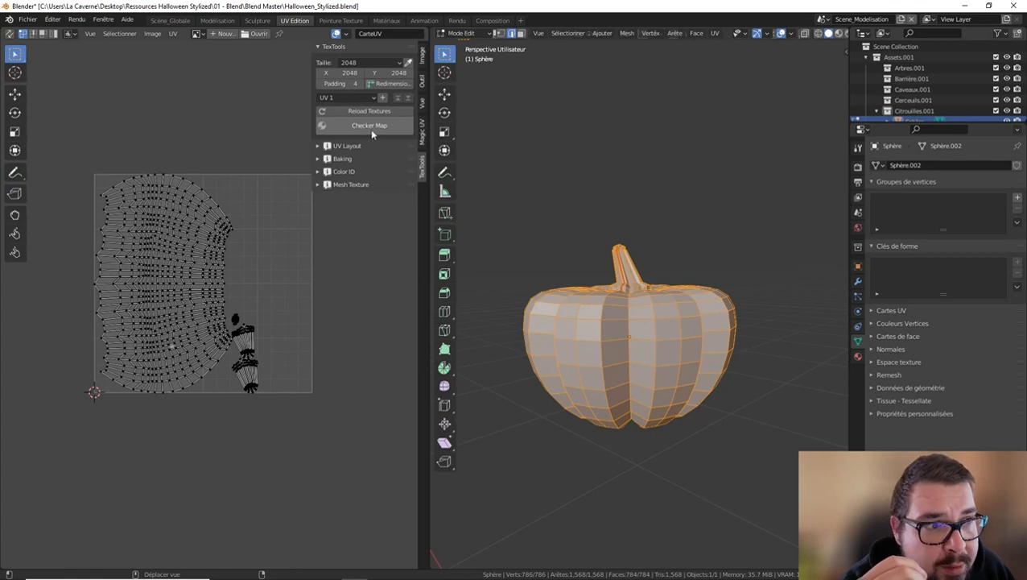
left_click(371, 128)
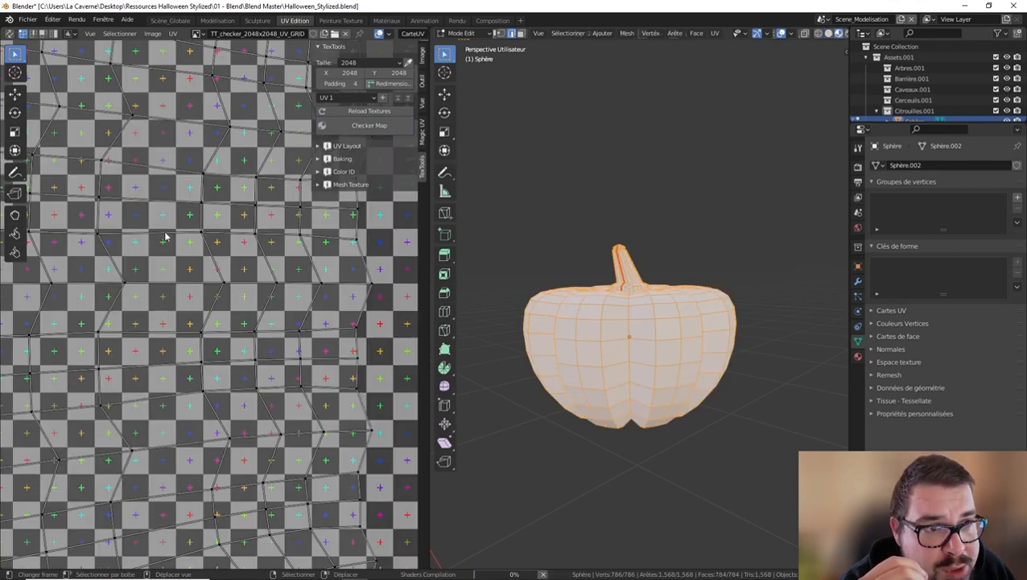
scroll(215, 231, "down", 5)
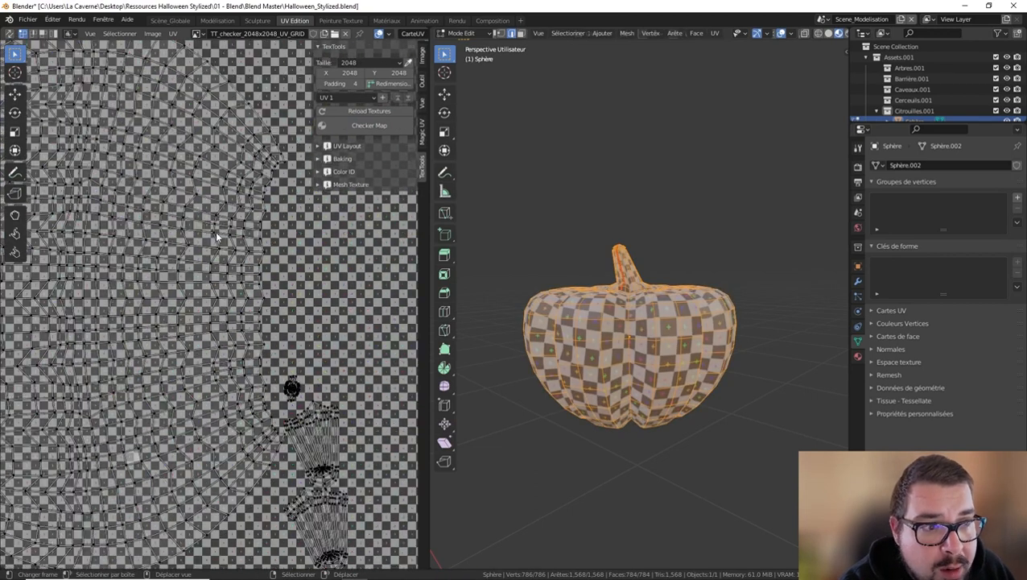
scroll(216, 232, "down", 2)
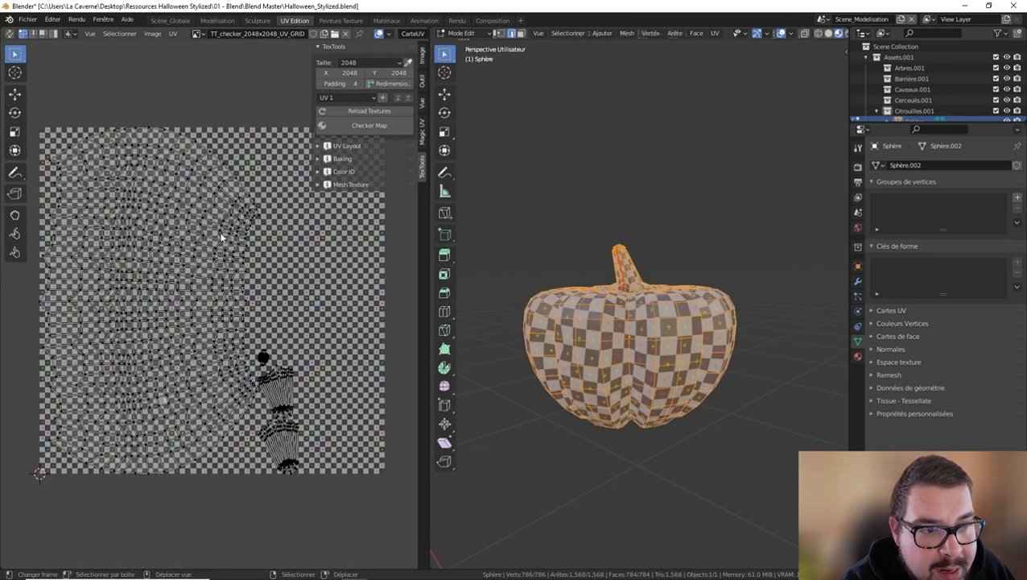
Examine the checker pattern for stretching and scale differences on the pumpkin's stem, upper body and underside
middle_click_drag(604, 340, 621, 323)
scroll(633, 322, "up", 2)
scroll(613, 234, "down", 2)
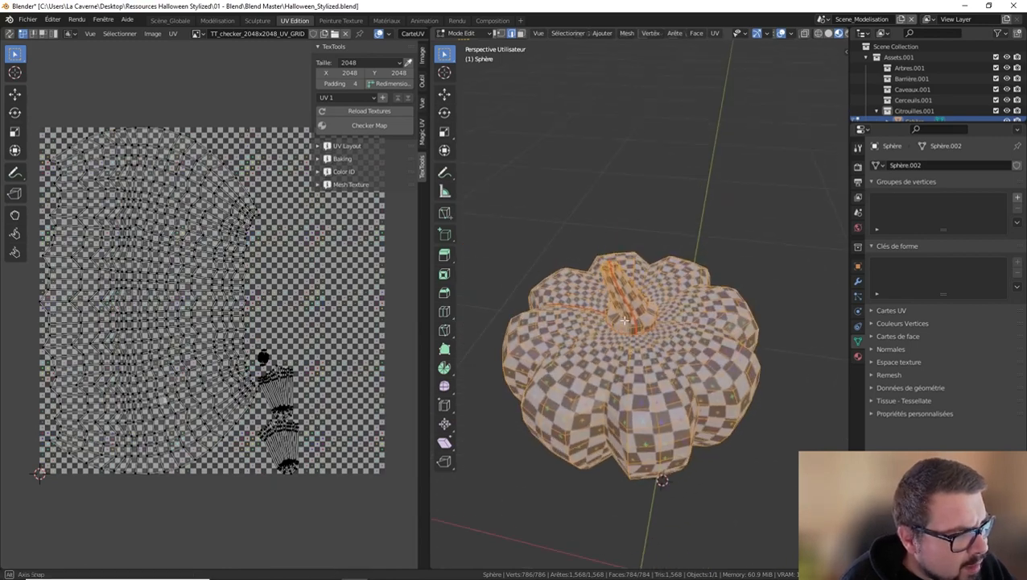
scroll(621, 324, "up", 5)
scroll(562, 254, "down", 2)
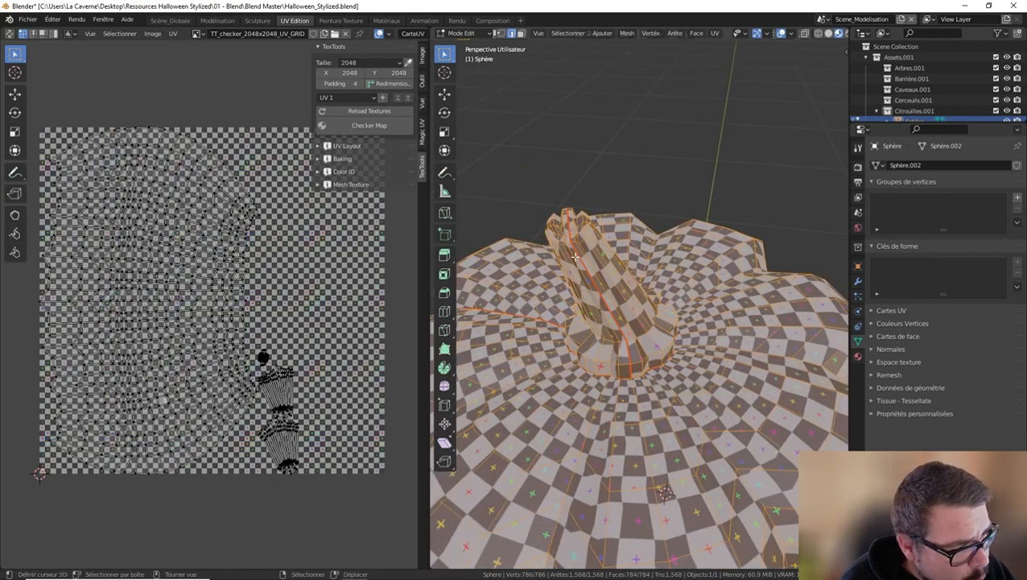
middle_click_drag(575, 256, 618, 266)
scroll(664, 274, "up", 2)
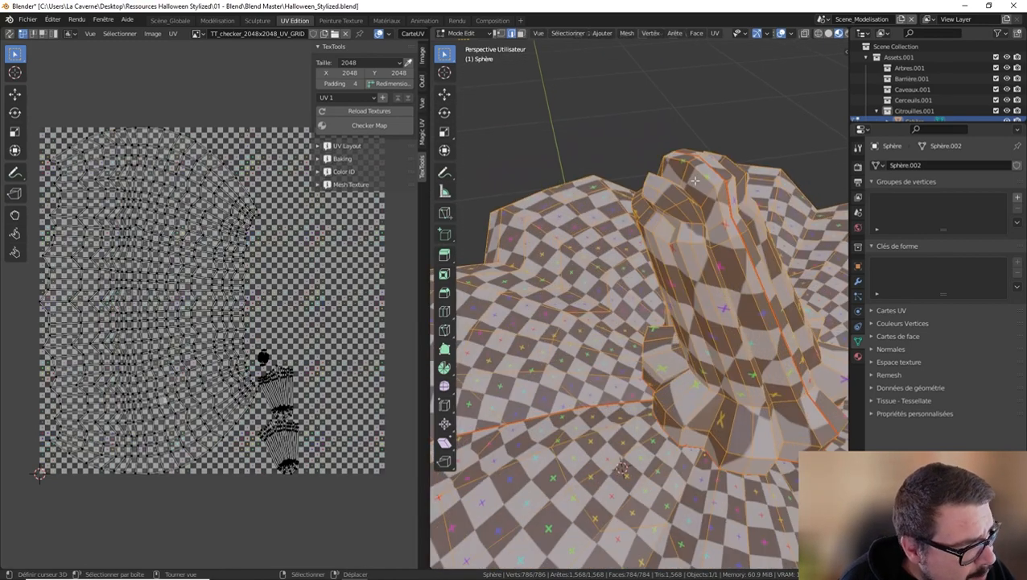
middle_click_drag(710, 214, 704, 199)
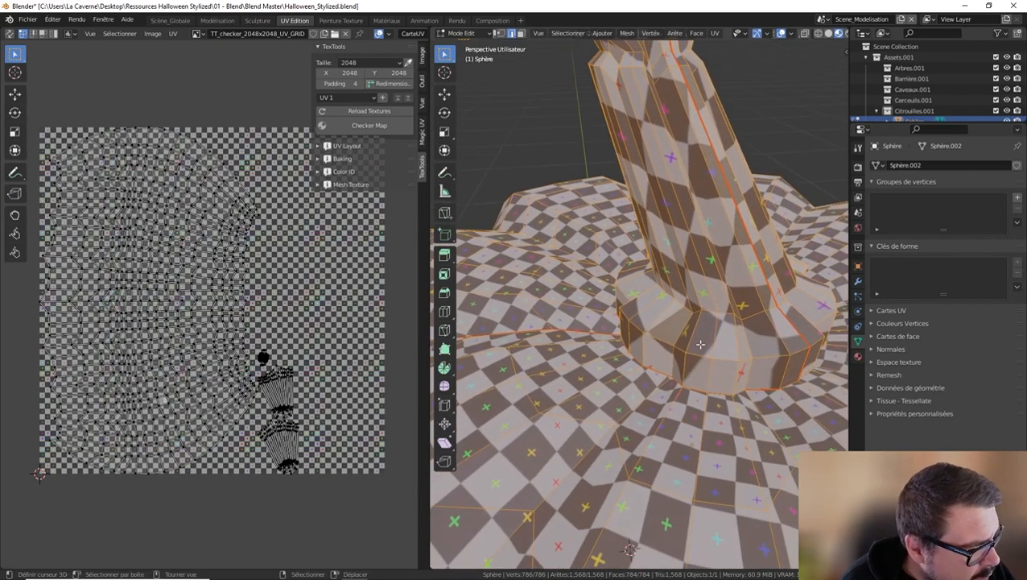
scroll(699, 342, "down", 2)
scroll(691, 364, "up", 1)
scroll(676, 367, "down", 4)
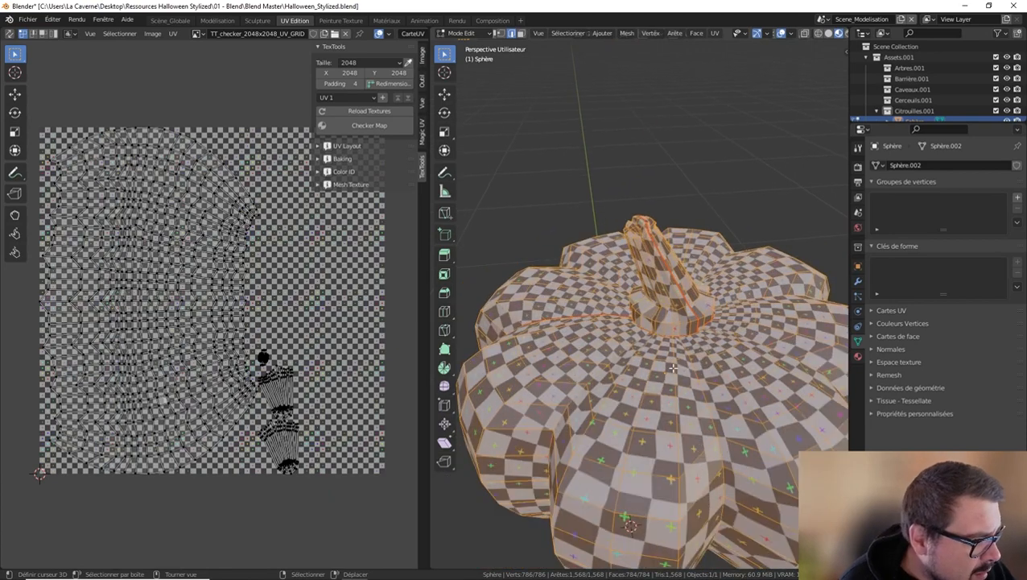
scroll(673, 368, "down", 2)
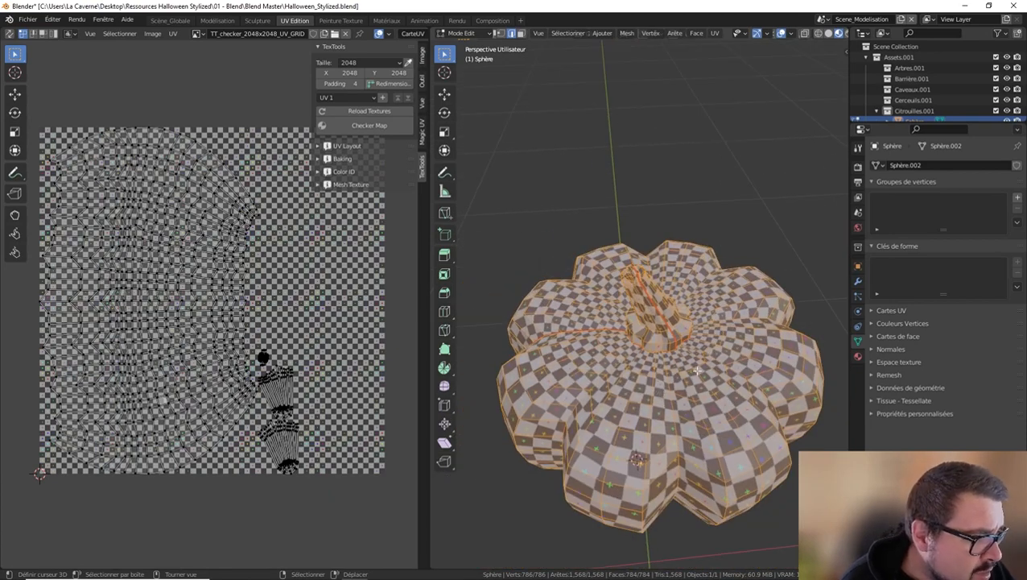
middle_click_drag(677, 376, 686, 362)
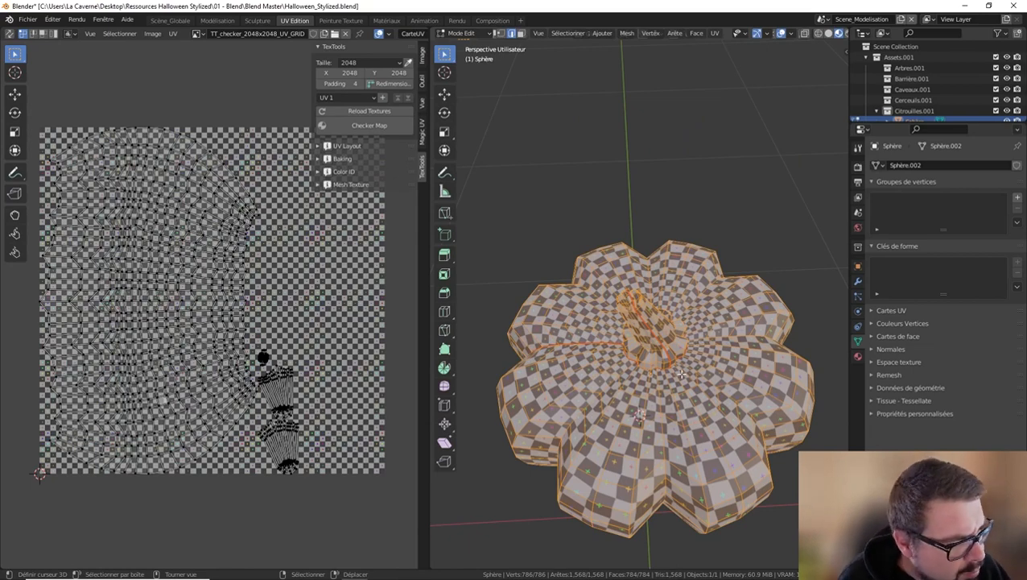
middle_click_drag(697, 345, 688, 240)
scroll(689, 299, "up", 4)
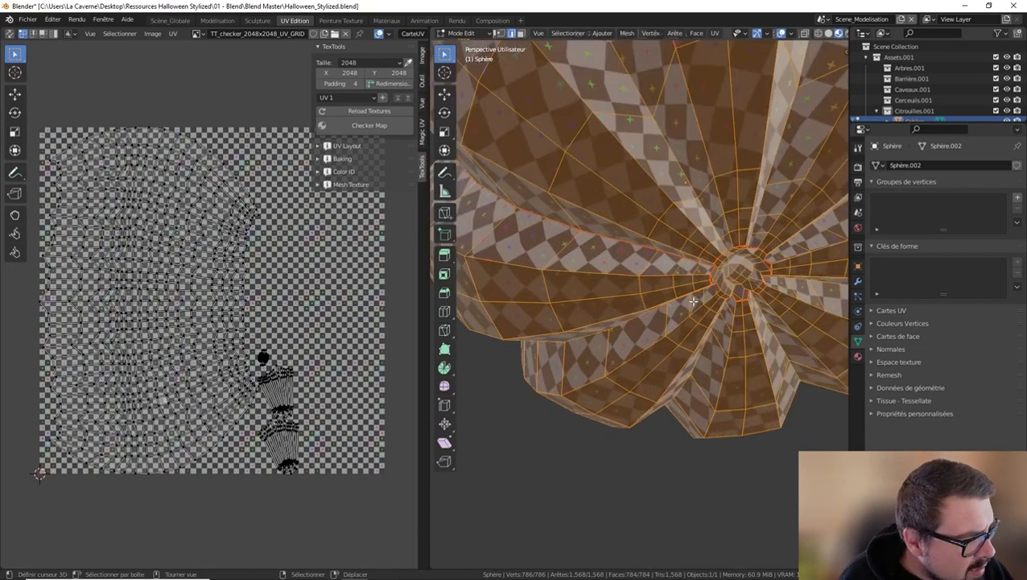
middle_click_drag(685, 280, 658, 310)
scroll(657, 310, "up", 2)
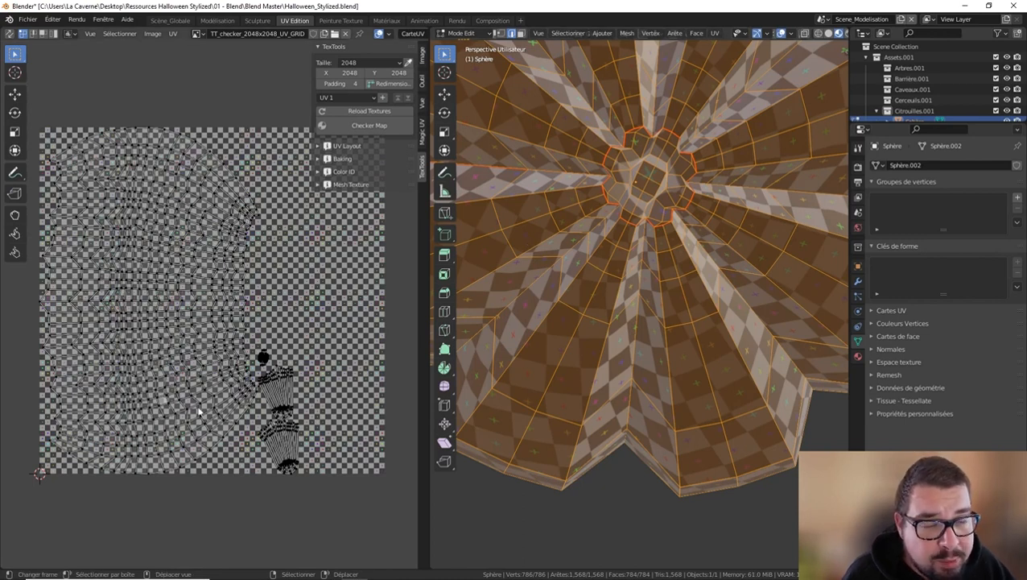
Select all UVs in the layout and compare the small underside and stem islands with the body island
key("a")
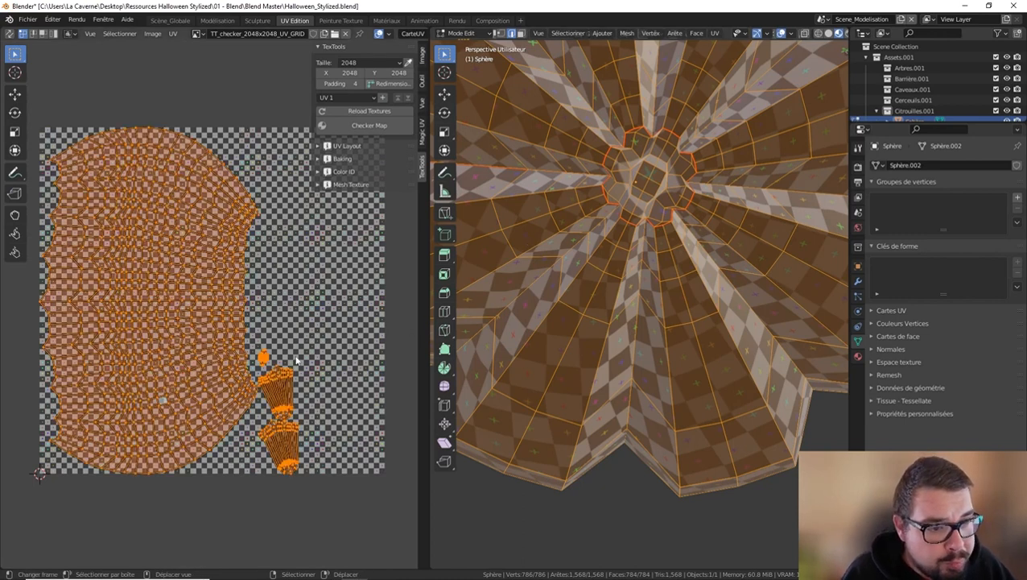
scroll(259, 356, "up", 4)
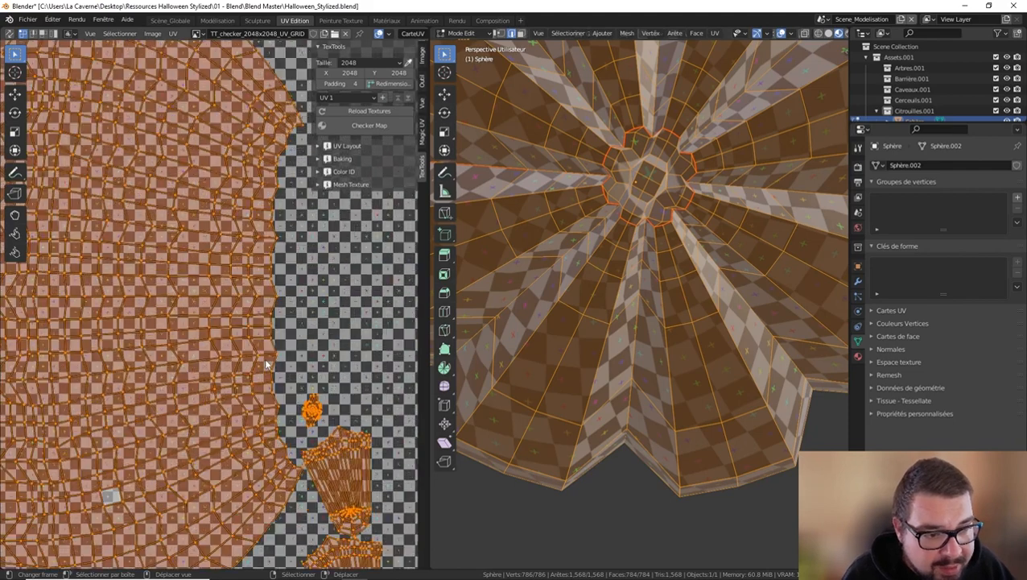
scroll(288, 420, "up", 4)
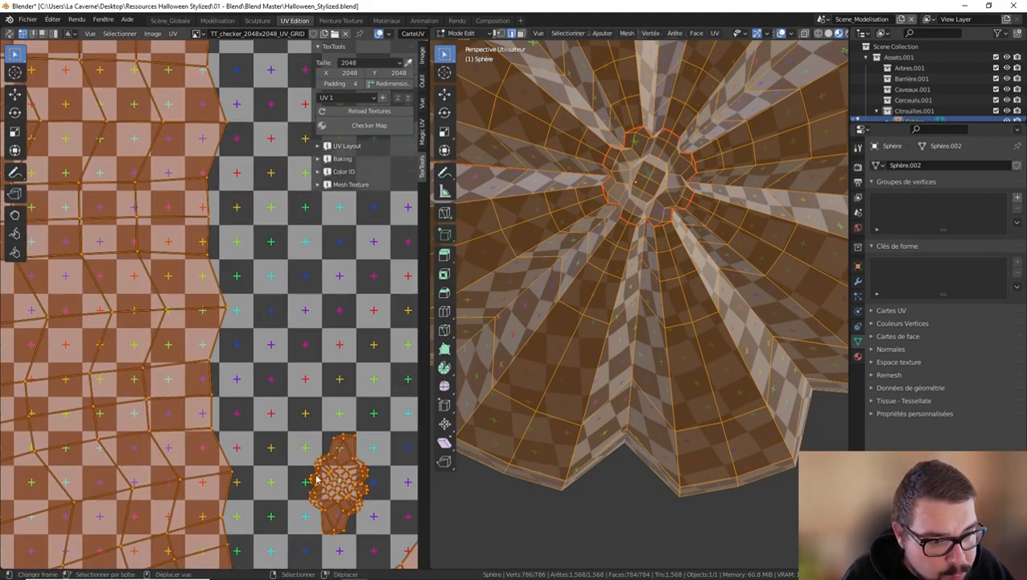
scroll(352, 435, "down", 5)
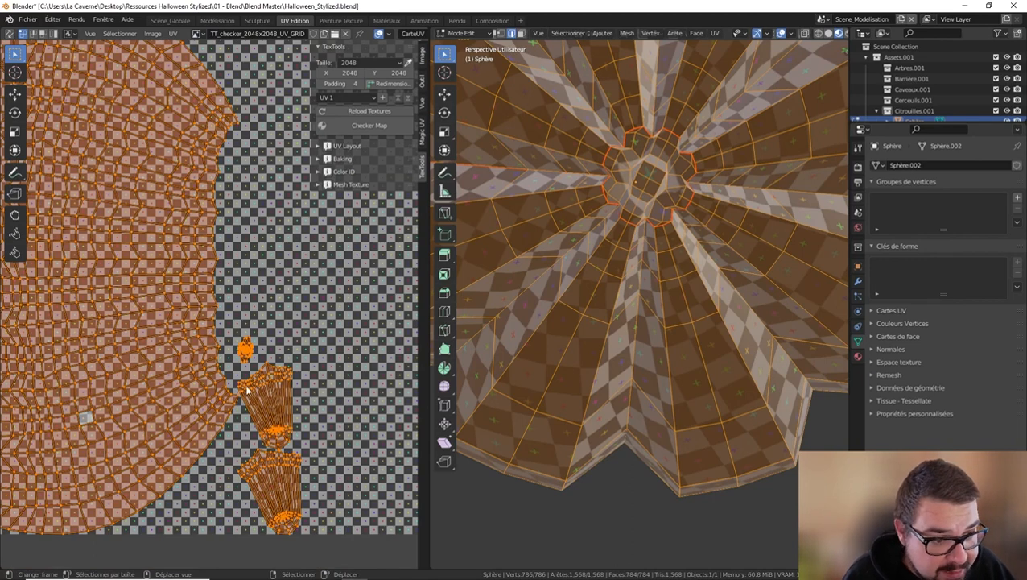
scroll(274, 407, "up", 2)
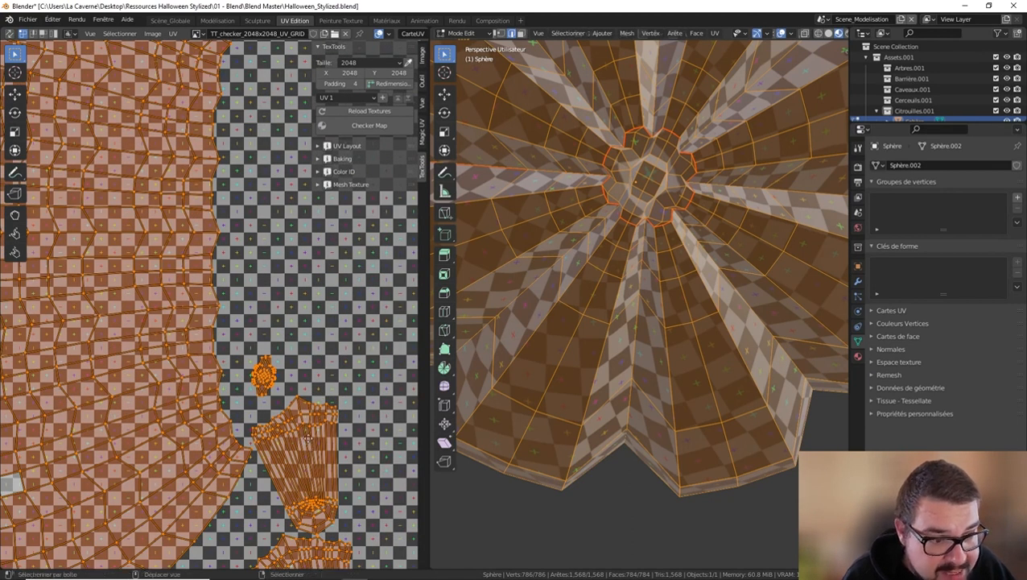
scroll(274, 406, "down", 2)
scroll(222, 385, "up", 2)
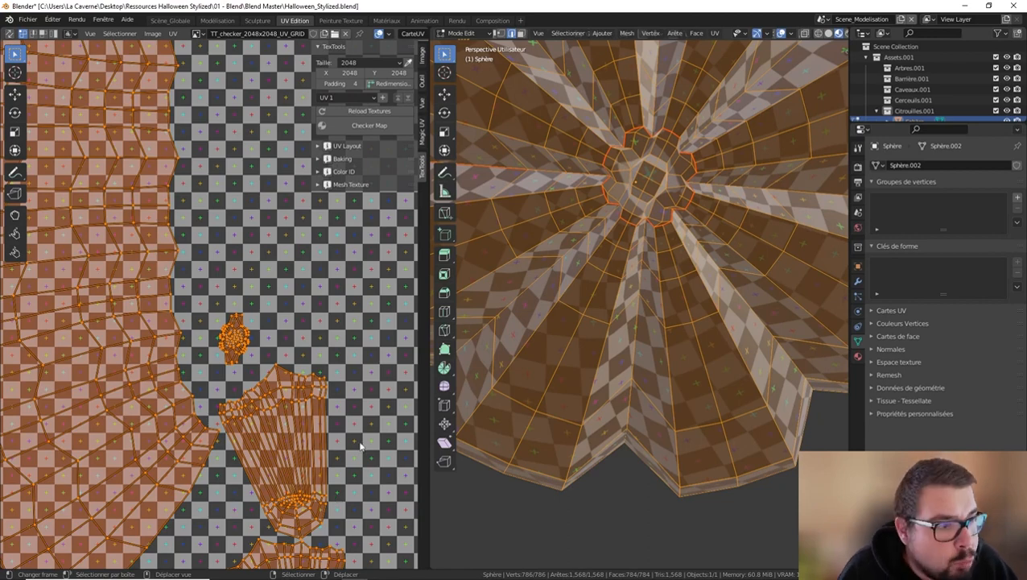
scroll(330, 419, "down", 2)
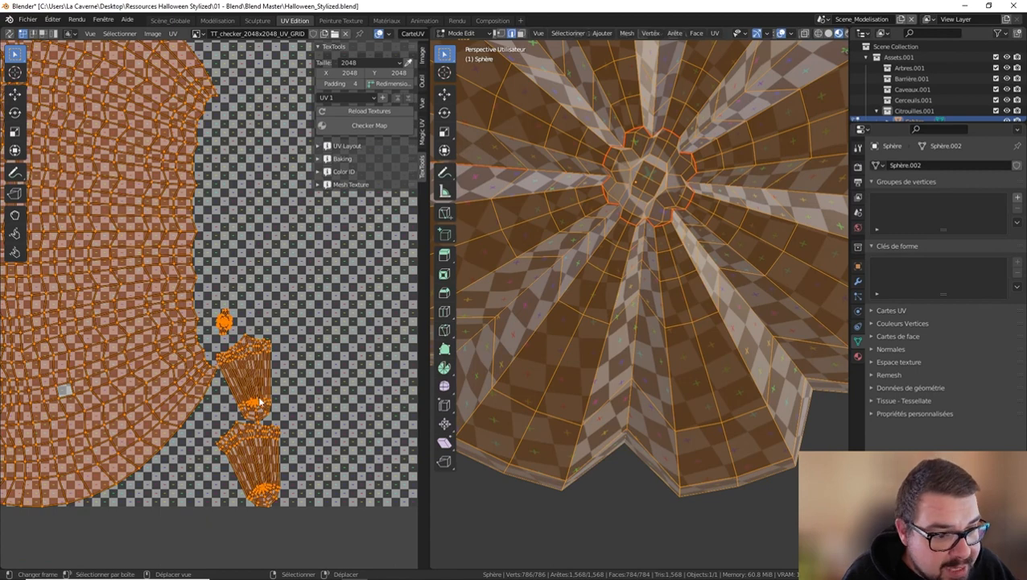
Inspect the checker squares on the stem against those on the surrounding pumpkin top
middle_click_drag(686, 145, 665, 284)
scroll(657, 233, "down", 5)
scroll(665, 284, "down", 1)
scroll(665, 283, "up", 4)
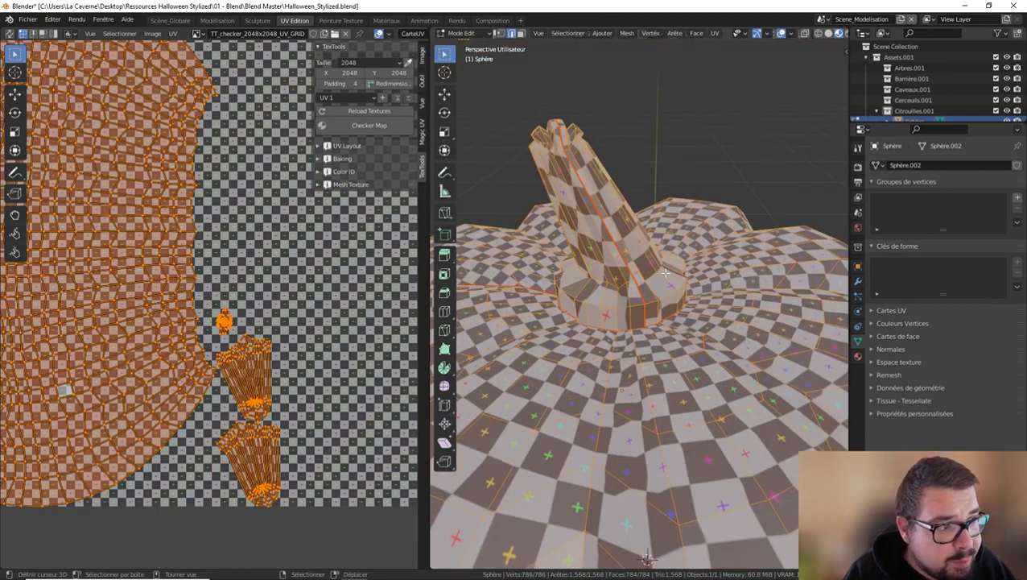
middle_click_drag(611, 262, 629, 280)
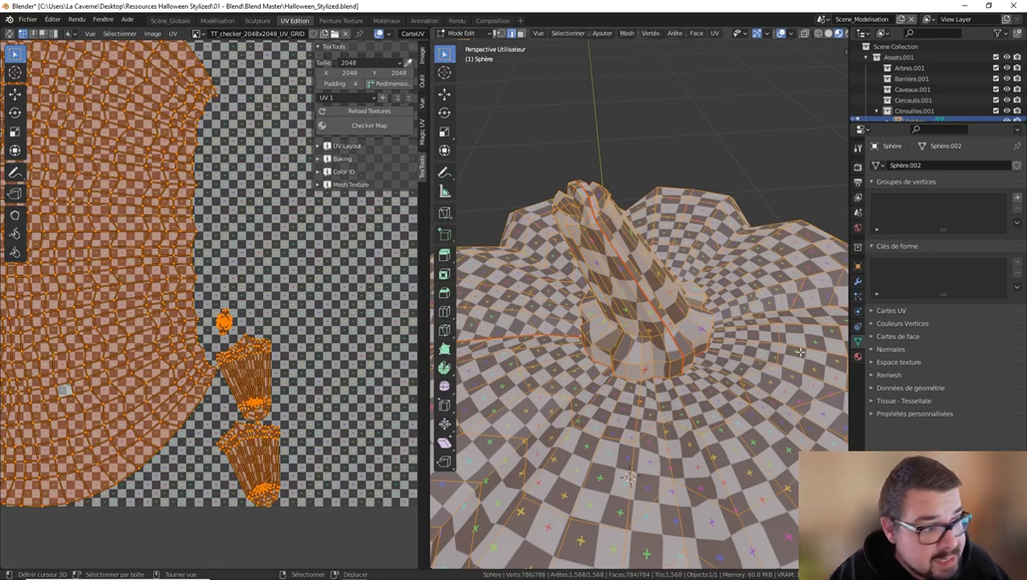
Clear the UV seam running lengthwise along the pumpkin's stem and deselect everything
left_click(680, 365)
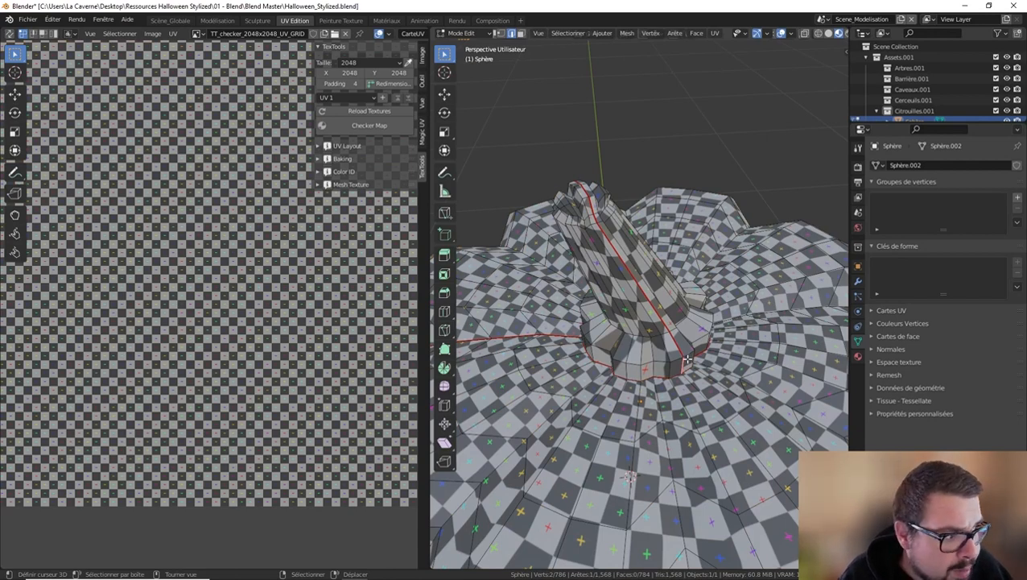
left_click(690, 356, "alt")
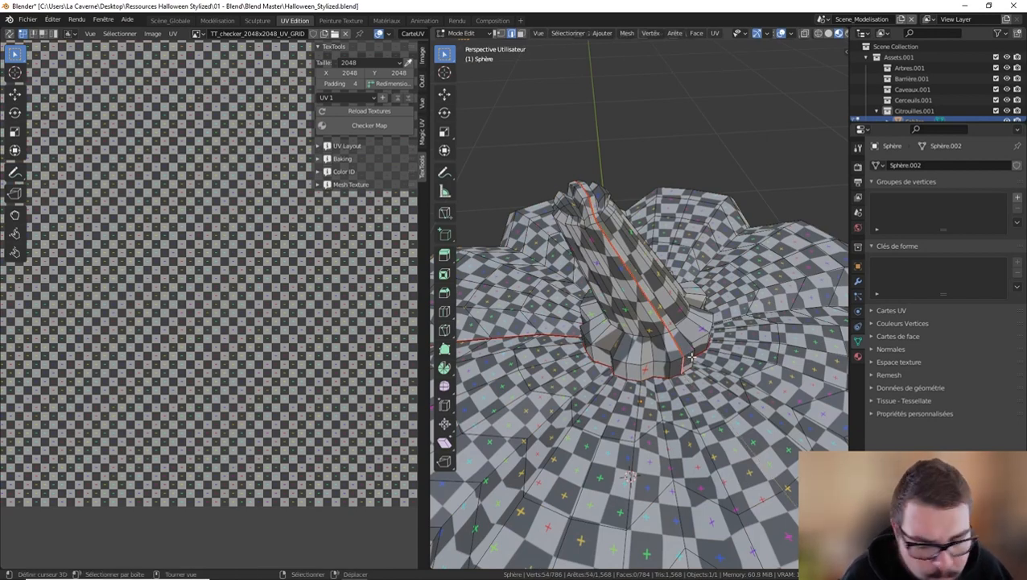
key("ctrl+e")
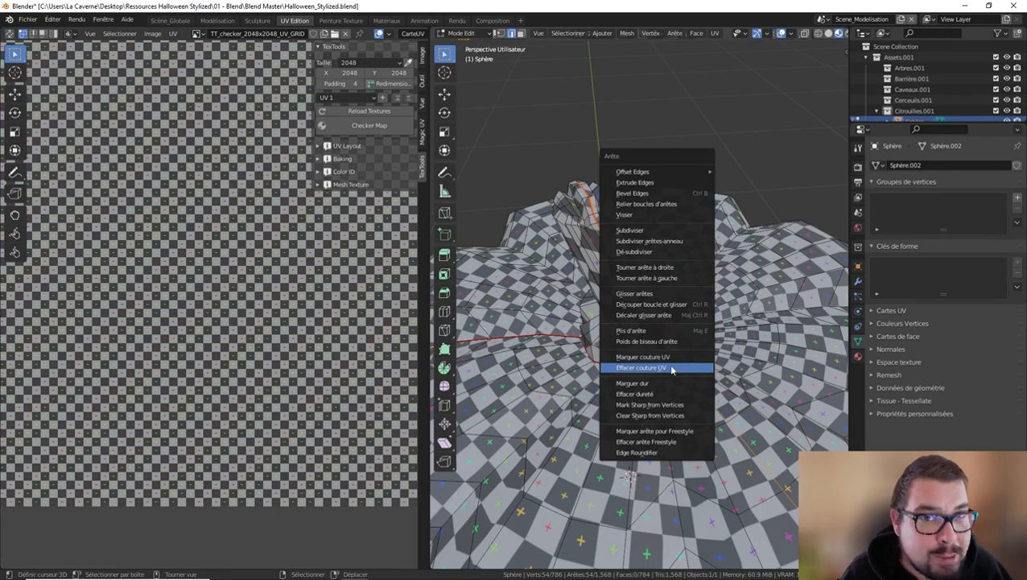
left_click(670, 368)
key("a")
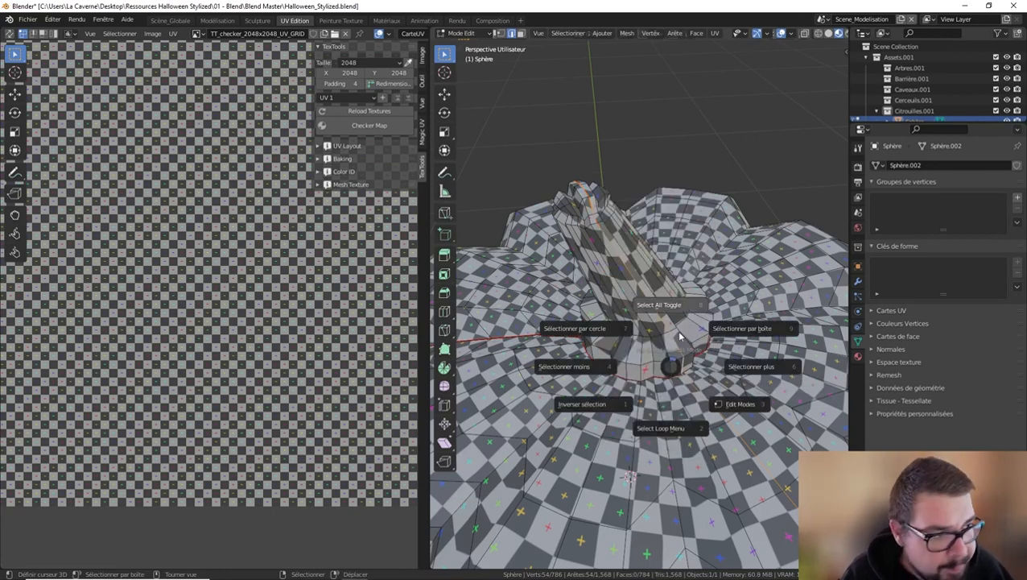
left_click(674, 303)
Mark a UV seam along one lengthwise edge path of the stem, from its base to just below the top prongs
left_click(682, 366)
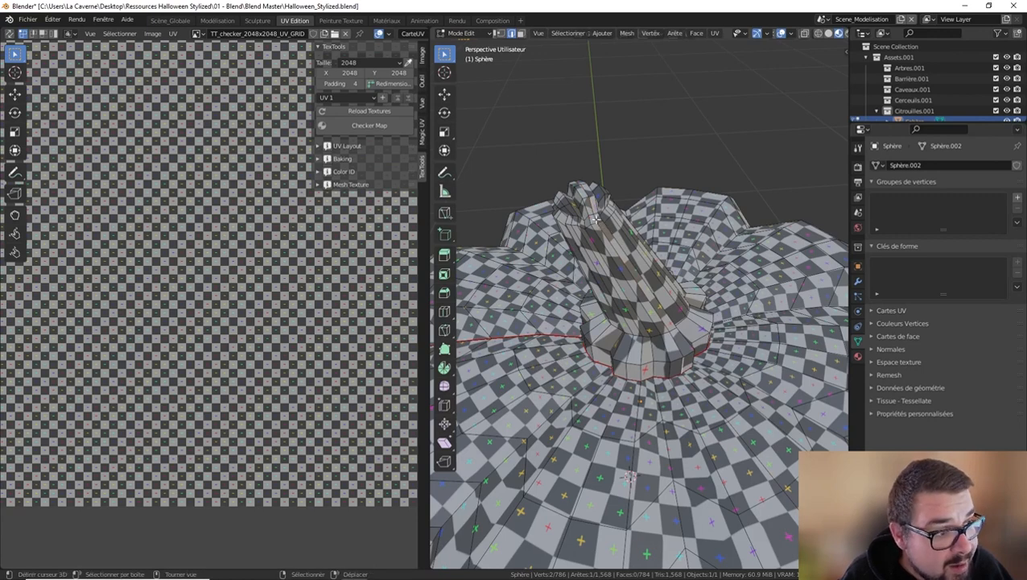
middle_click_drag(600, 223, 578, 147, "shift")
scroll(635, 232, "up", 2)
middle_click_drag(656, 410, 561, 203)
scroll(634, 386, "down", 2)
scroll(634, 385, "up", 2)
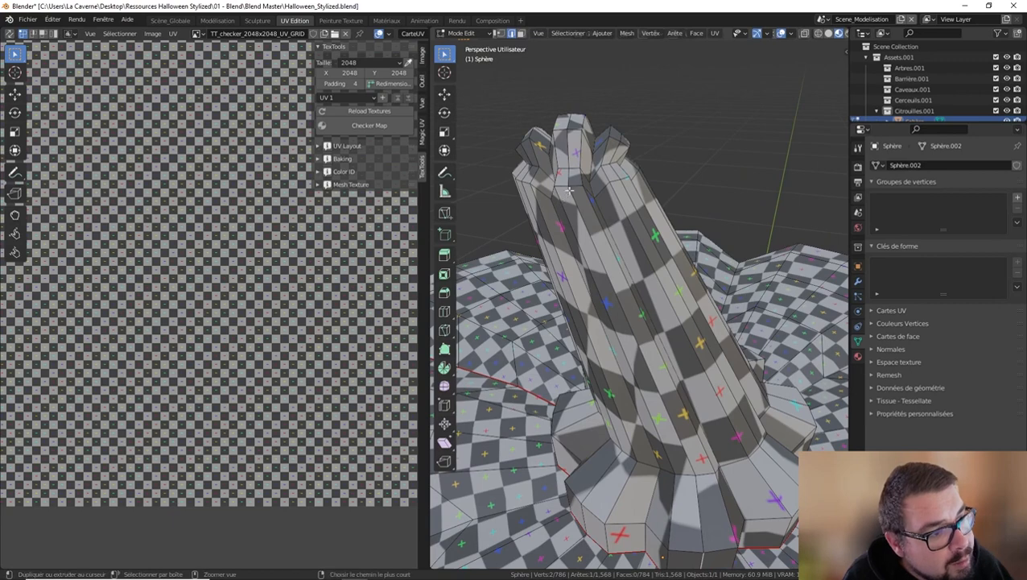
left_click(569, 191, "ctrl")
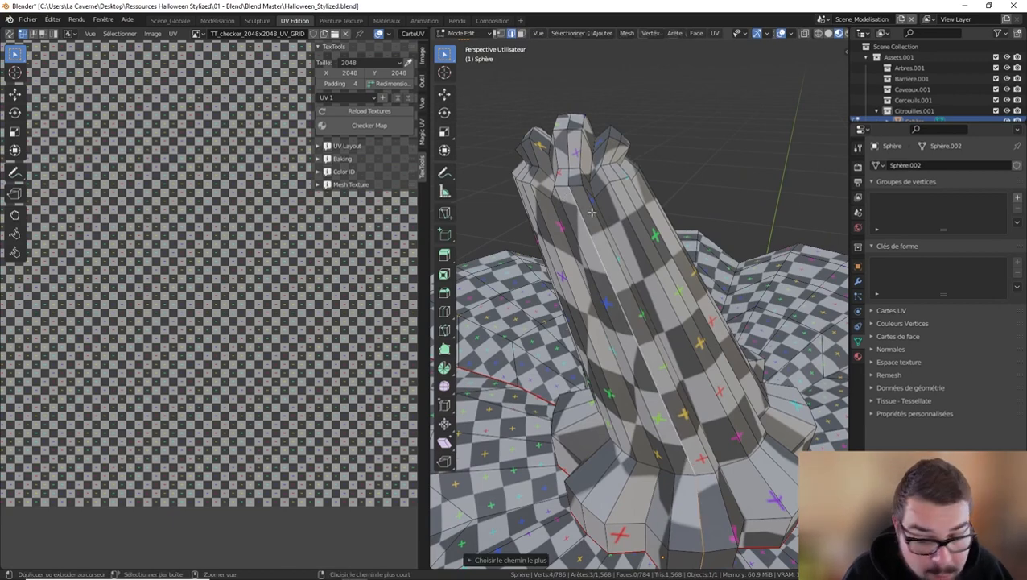
key("ctrl+e")
left_click(581, 230)
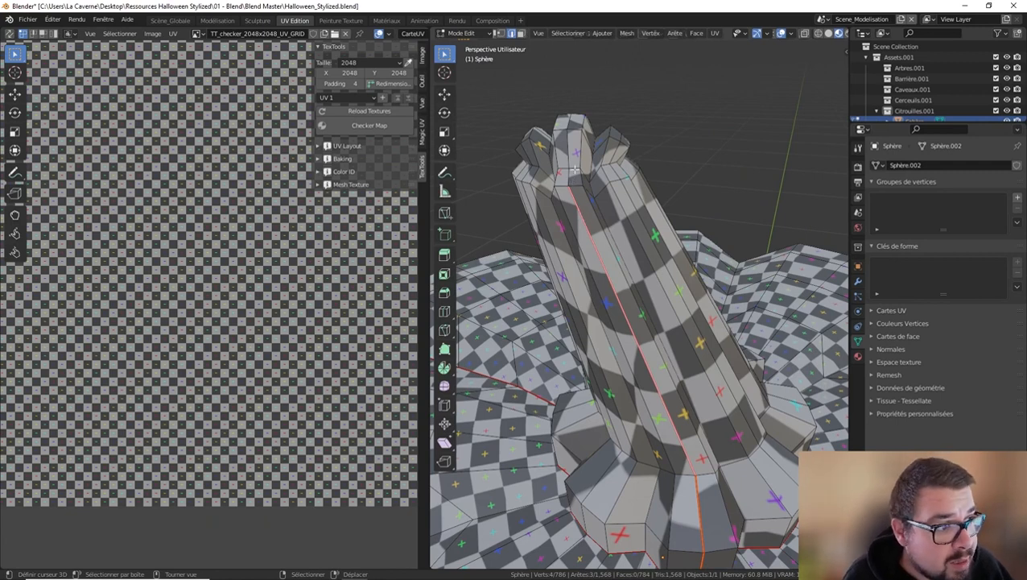
Mark the edge loop around the stem's upper rim, just below the prongs, as a UV seam
left_click(576, 185)
left_click(576, 185, "alt")
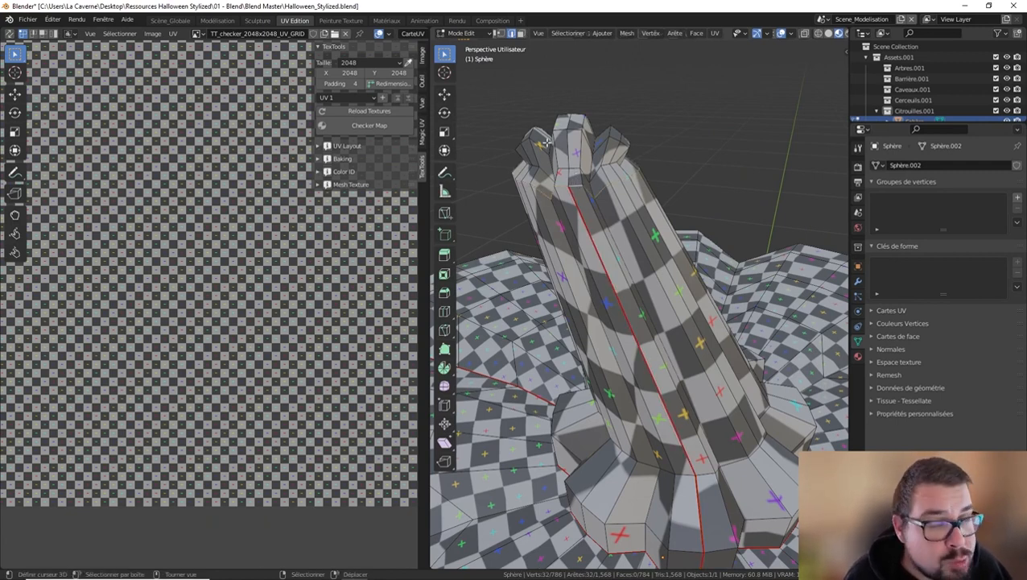
key("ctrl+e")
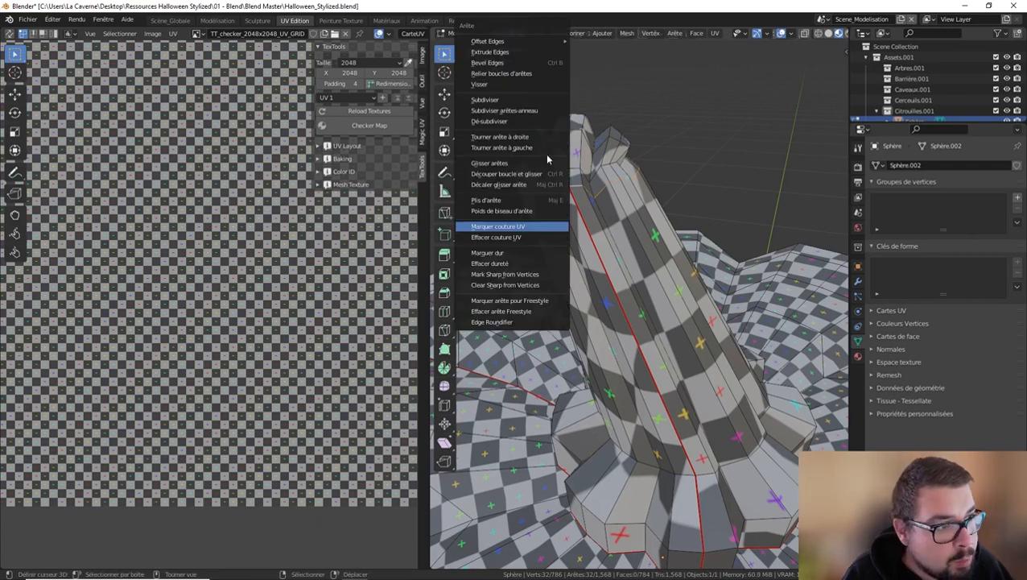
left_click(539, 230)
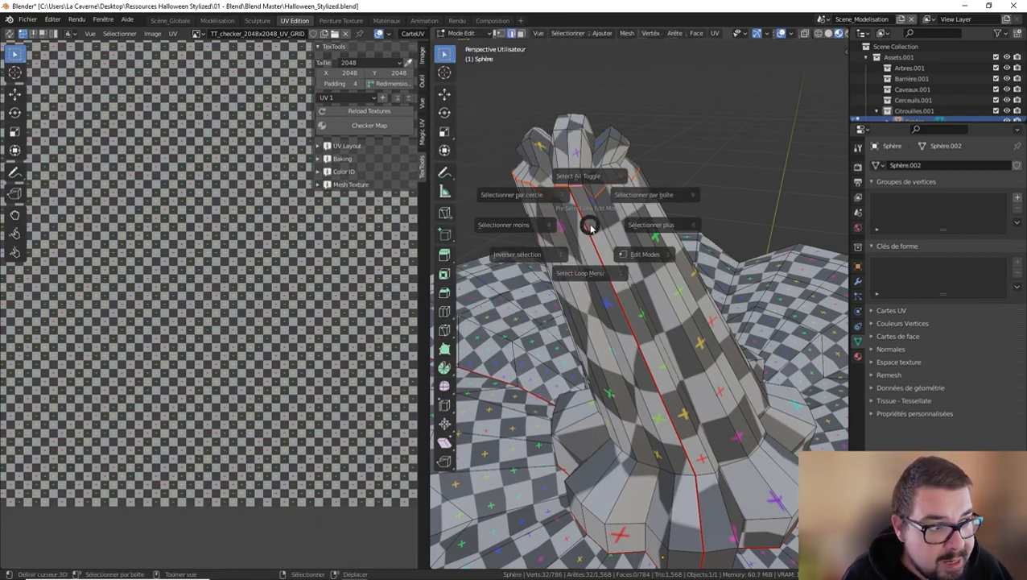
Select the whole pumpkin mesh and unwrap it again with the new stem seams
key("alt+a")
key("a")
left_click(580, 109)
key("u")
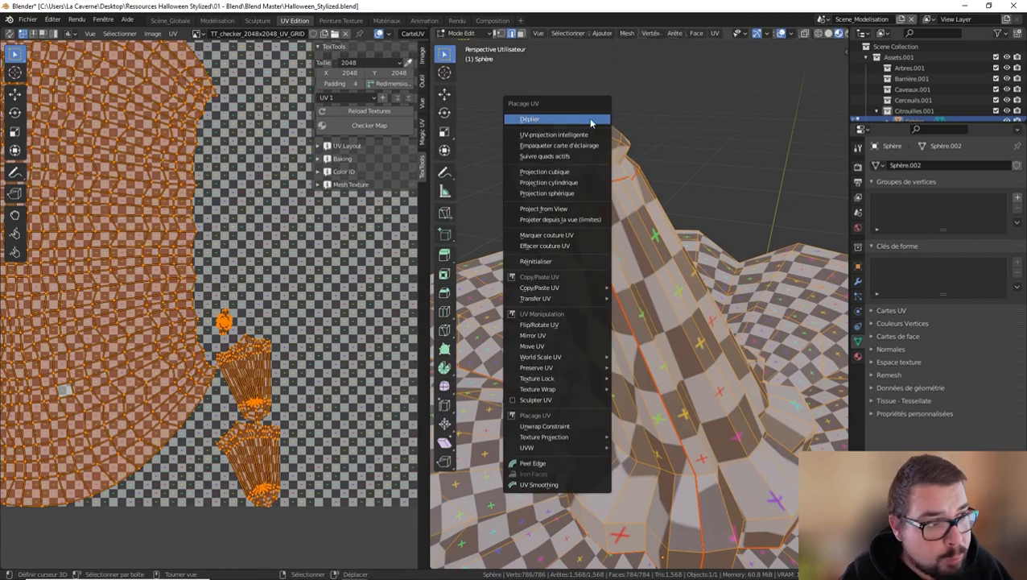
left_click(590, 119)
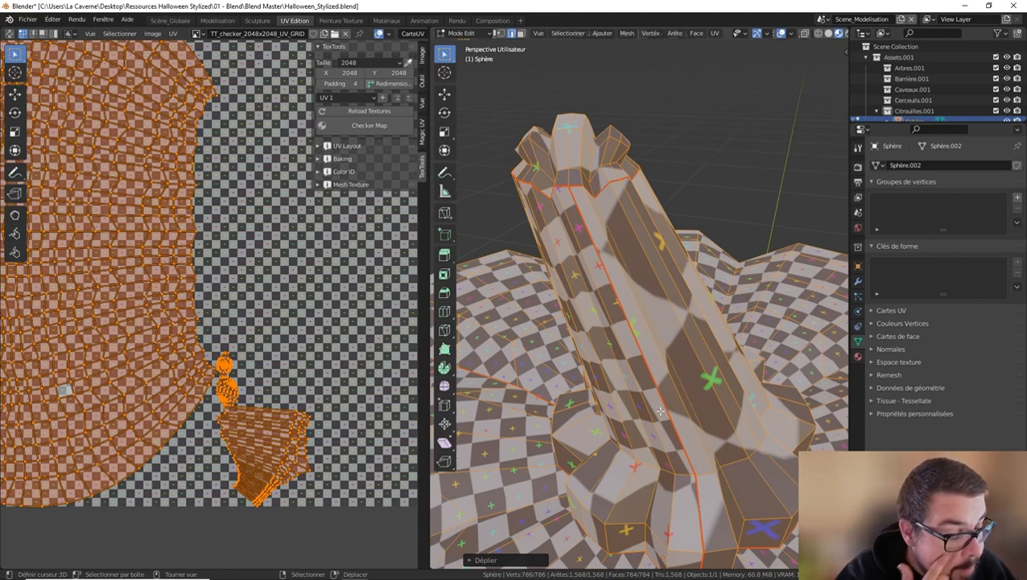
Deselect all UVs in the layout and examine the checker pattern on the pumpkin's underside and sides for distortion
key("Tab")
key("Tab")
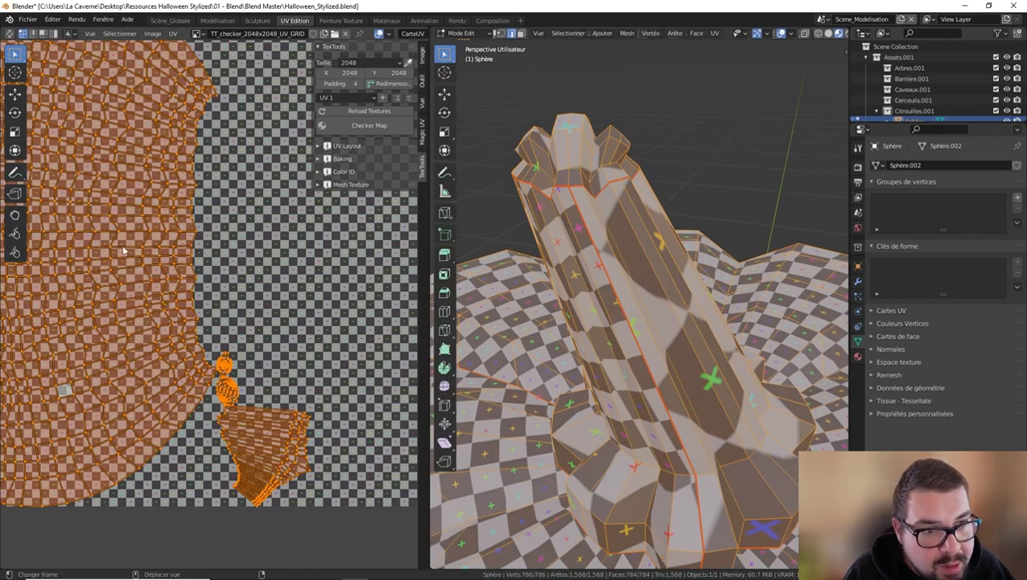
scroll(136, 265, "down", 3)
key("alt+a")
scroll(678, 501, "down", 6)
scroll(678, 502, "down", 3)
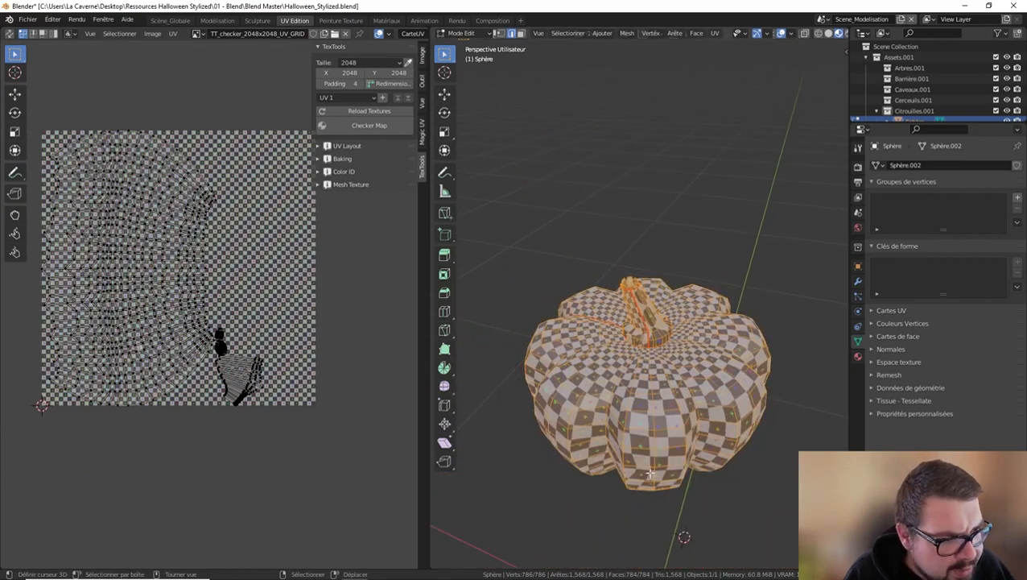
middle_click_drag(654, 475, 597, 297)
scroll(659, 364, "up", 5)
scroll(679, 378, "up", 3)
scroll(602, 372, "up", 5)
scroll(602, 372, "down", 5)
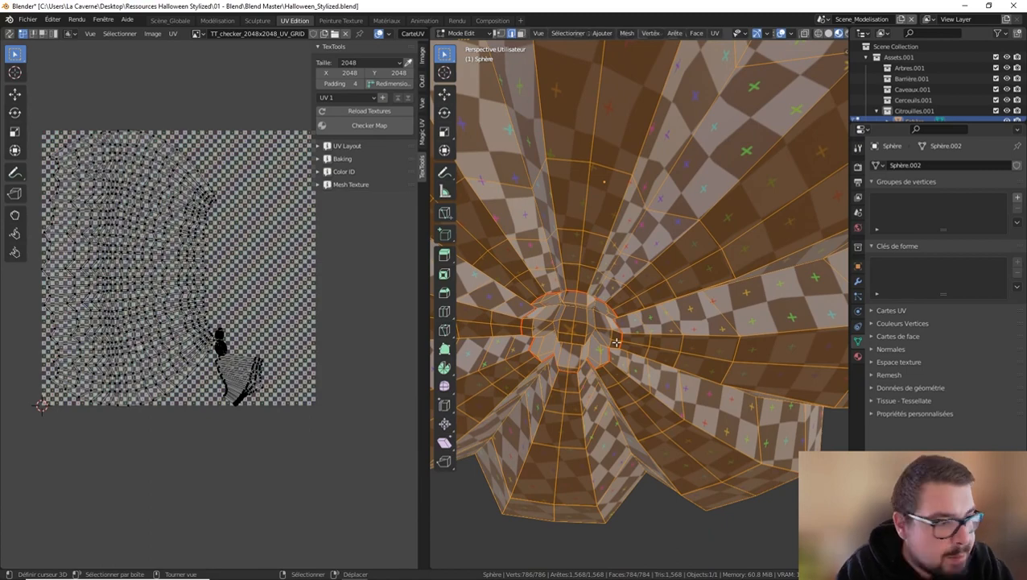
mouse_move(616, 342)
middle_mouse_down()
mouse_move(607, 256)
mouse_move(609, 323)
mouse_move(636, 355)
mouse_move(636, 345)
middle_mouse_up()
scroll(619, 326, "down", 5)
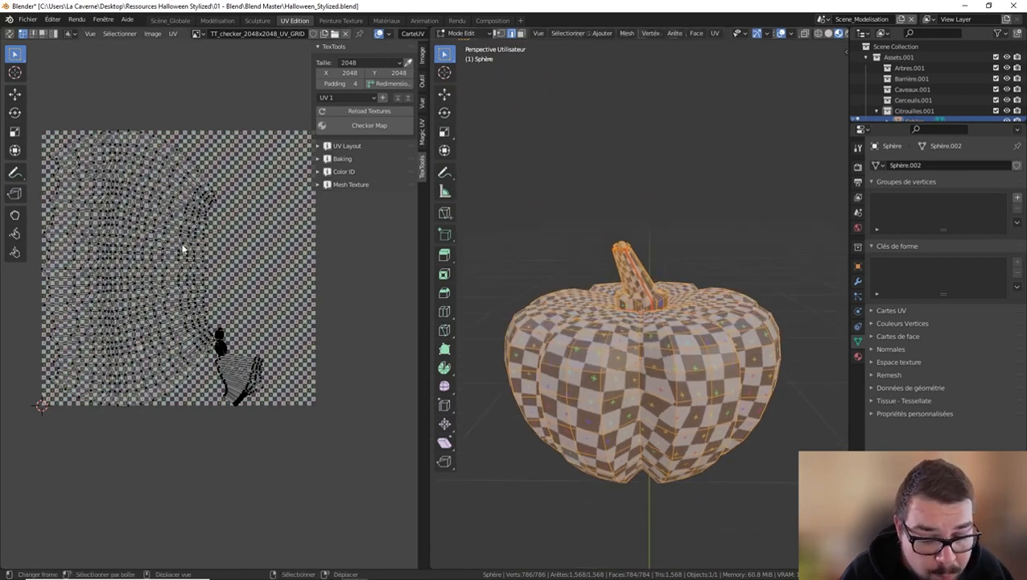
Straighten the large pumpkin body island into a rectangular grid with TexTools Rectify, and hide the TexTools options
key("l")
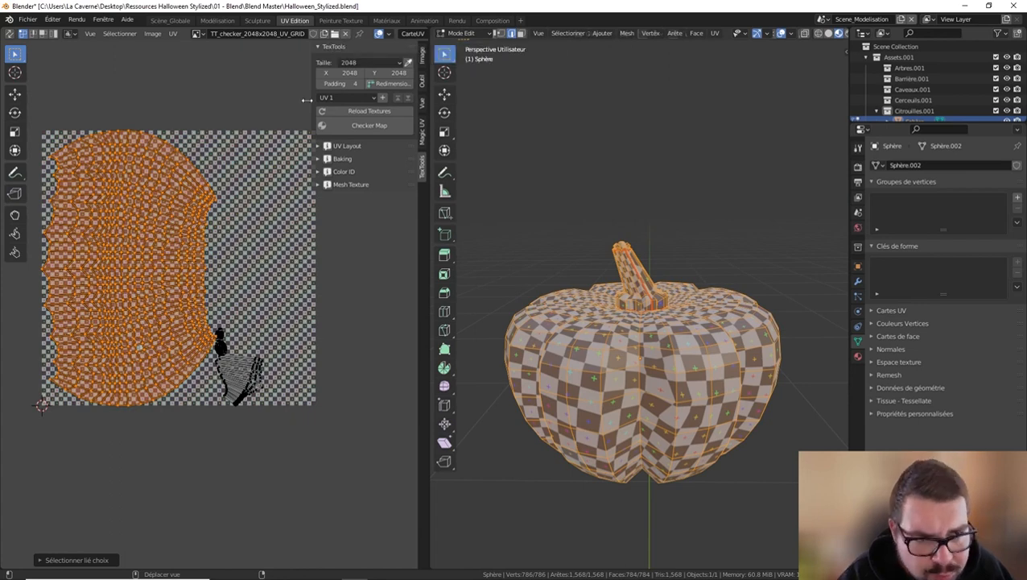
scroll(243, 264, "up", 1)
scroll(641, 356, "up", 1)
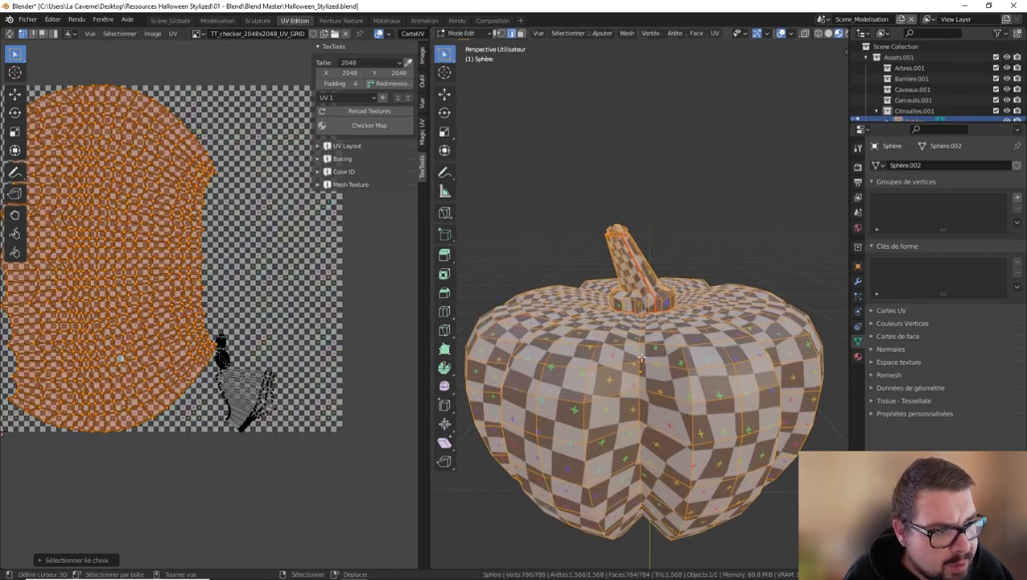
scroll(641, 358, "down", 1)
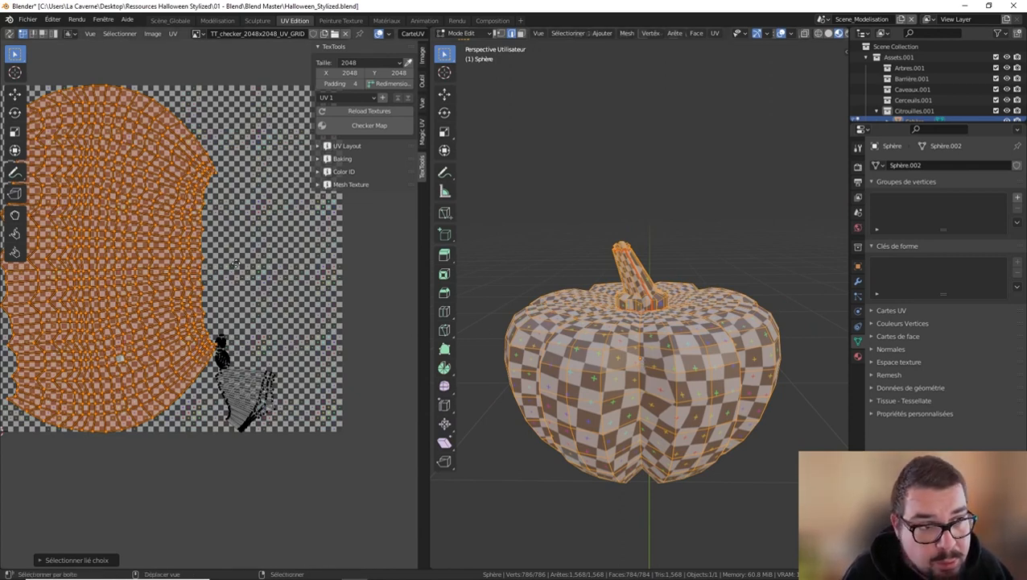
middle_click_drag(236, 264, 280, 264)
left_click(320, 144)
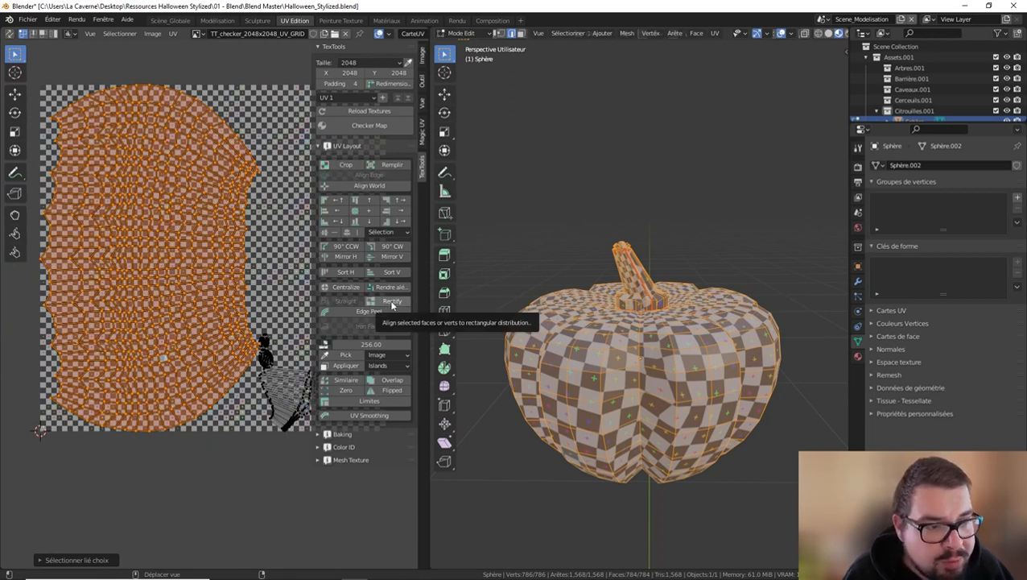
key("q")
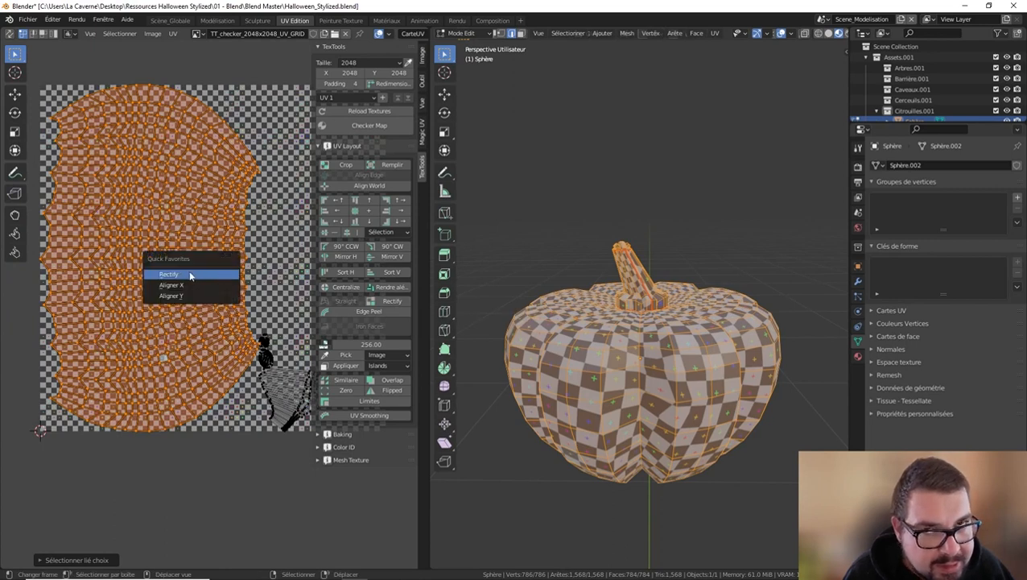
right_click(392, 301)
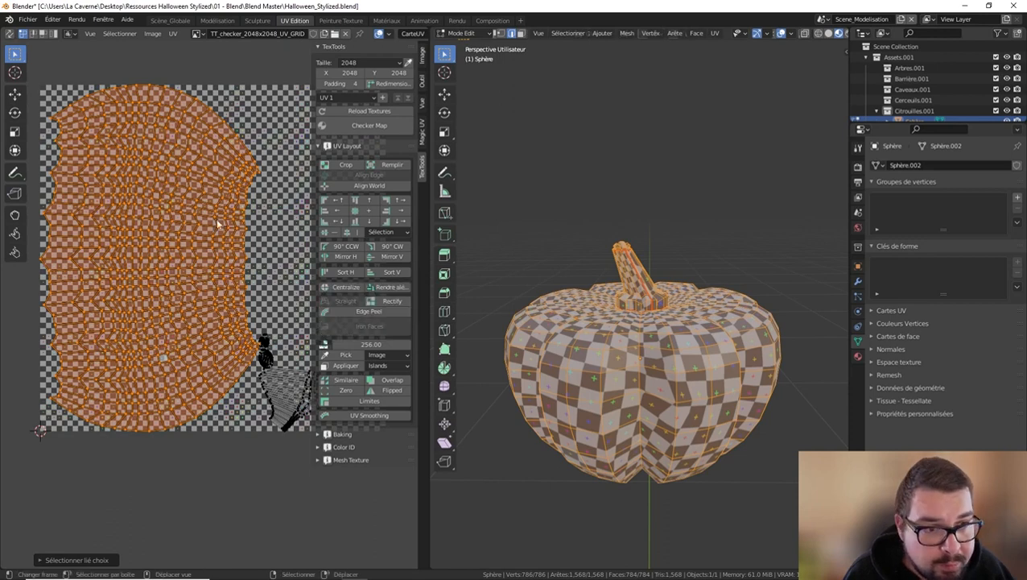
key("q")
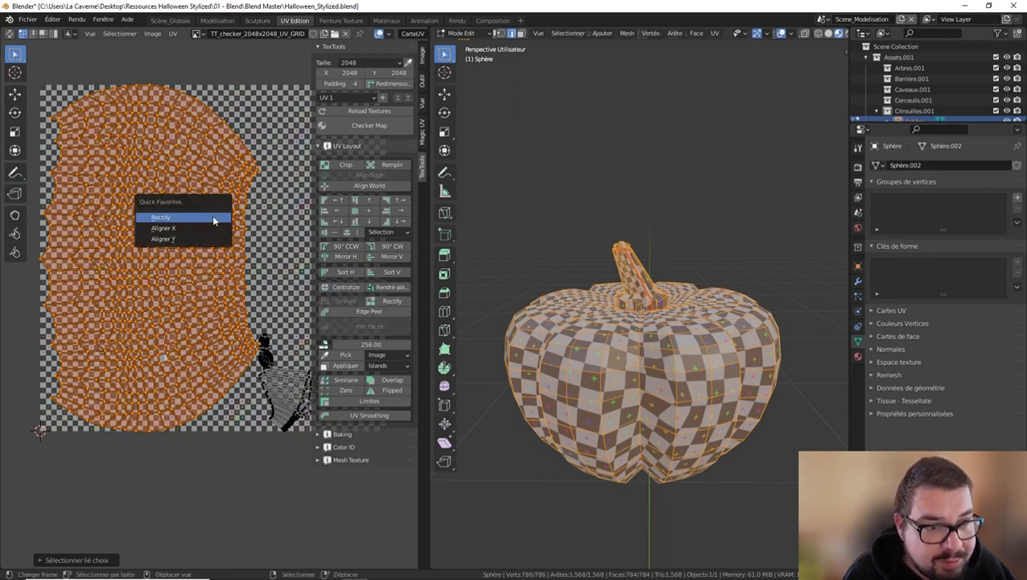
left_click(213, 218)
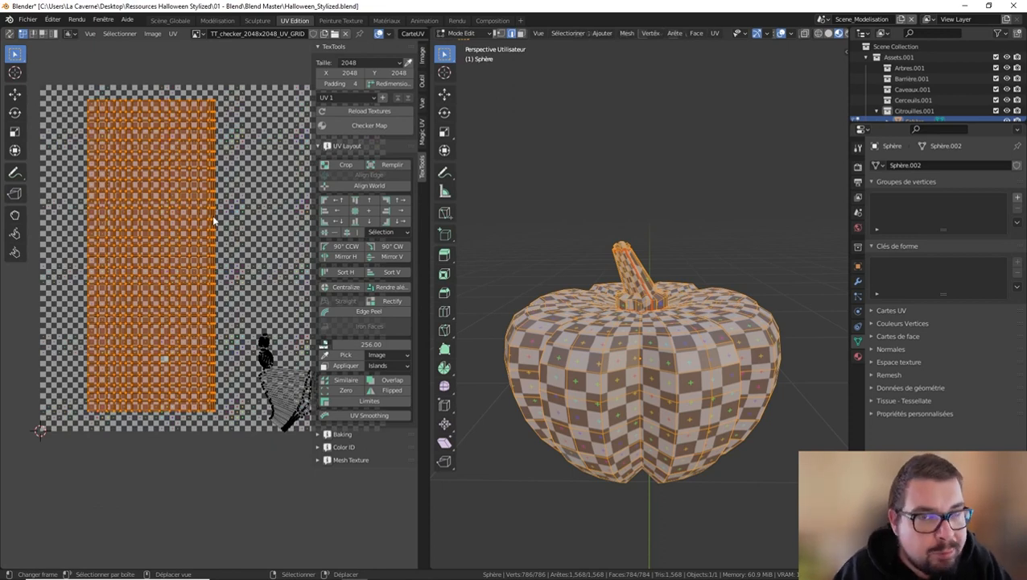
key("n")
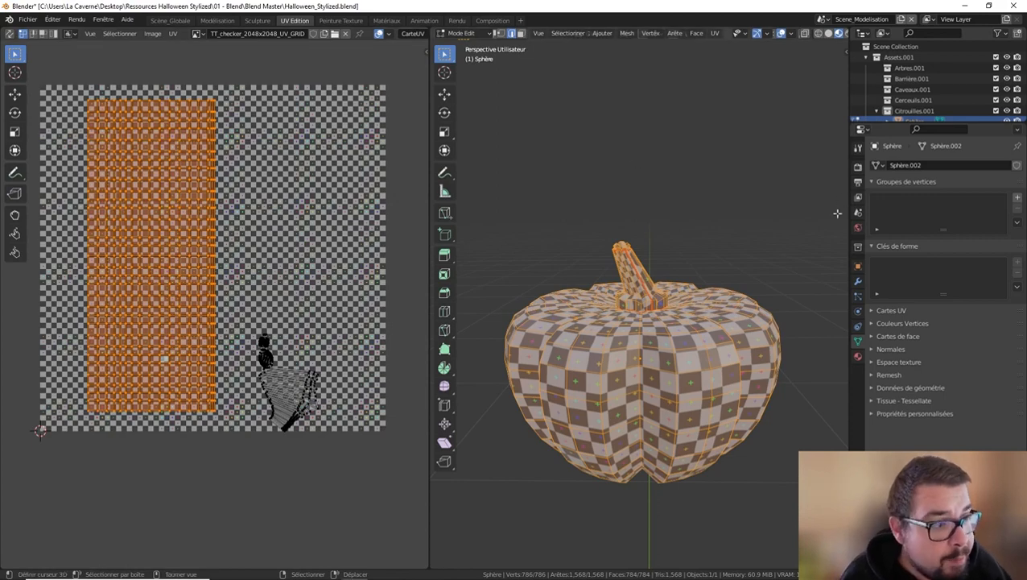
Rectify the smallest UV island above the stem islands and check the checker pattern on the pumpkin's underside
scroll(266, 379, "up", 3)
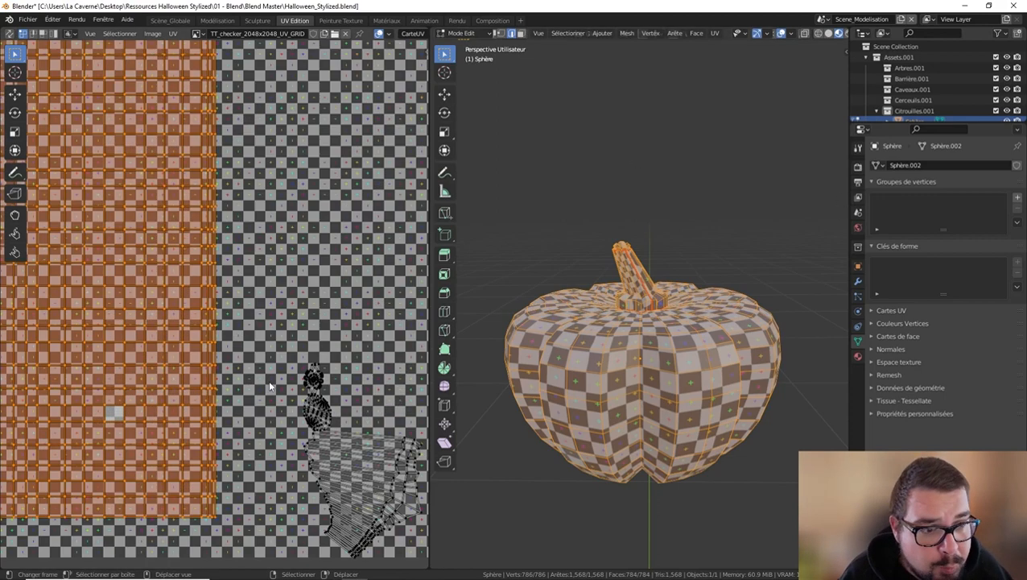
key("alt+a")
middle_click_drag(317, 389, 297, 358, "shift")
scroll(291, 356, "up", 1)
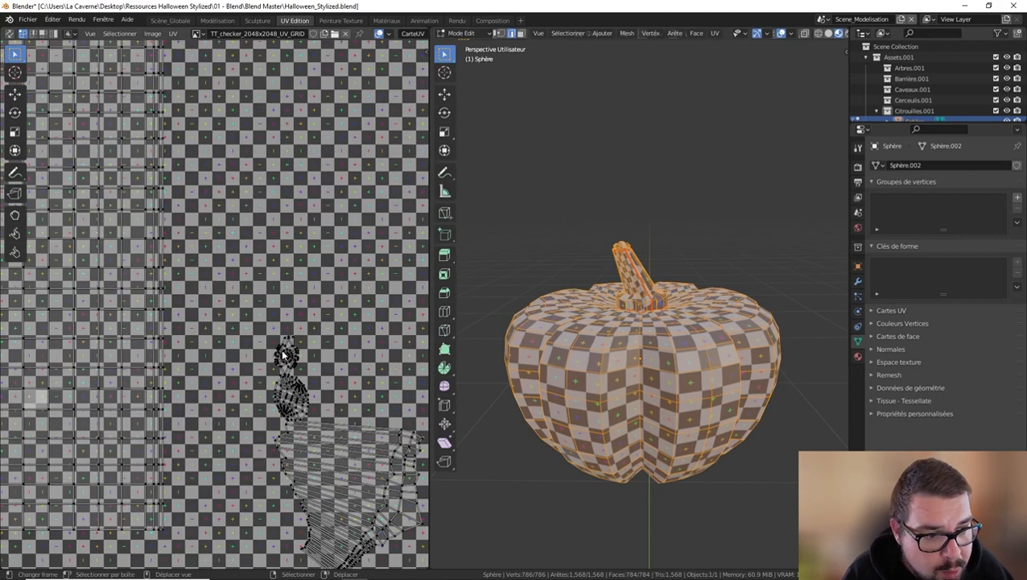
key("l")
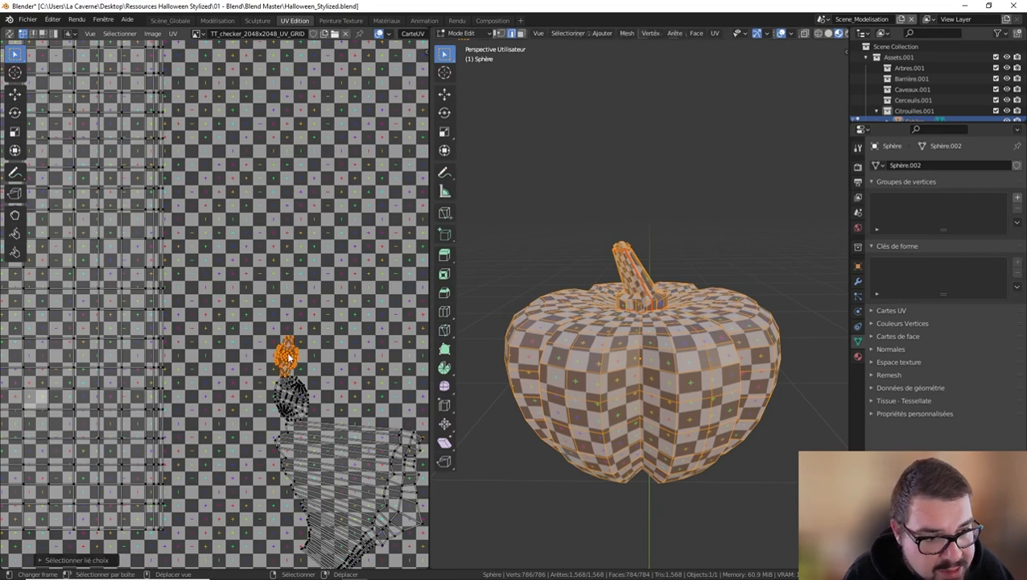
key("q")
left_click(288, 357)
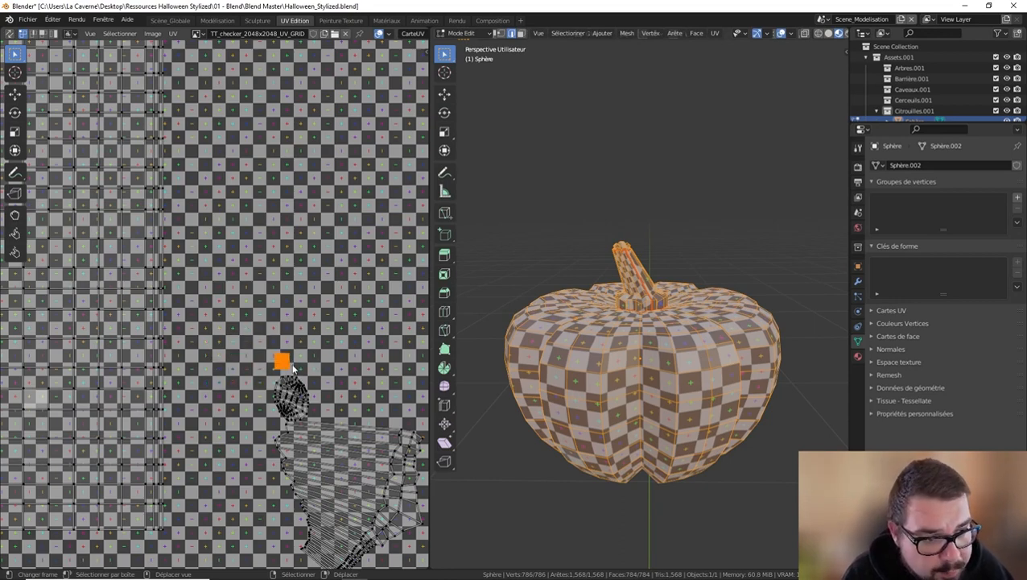
scroll(313, 386, "up", 3)
middle_click_drag(591, 435, 626, 295)
scroll(608, 310, "up", 6)
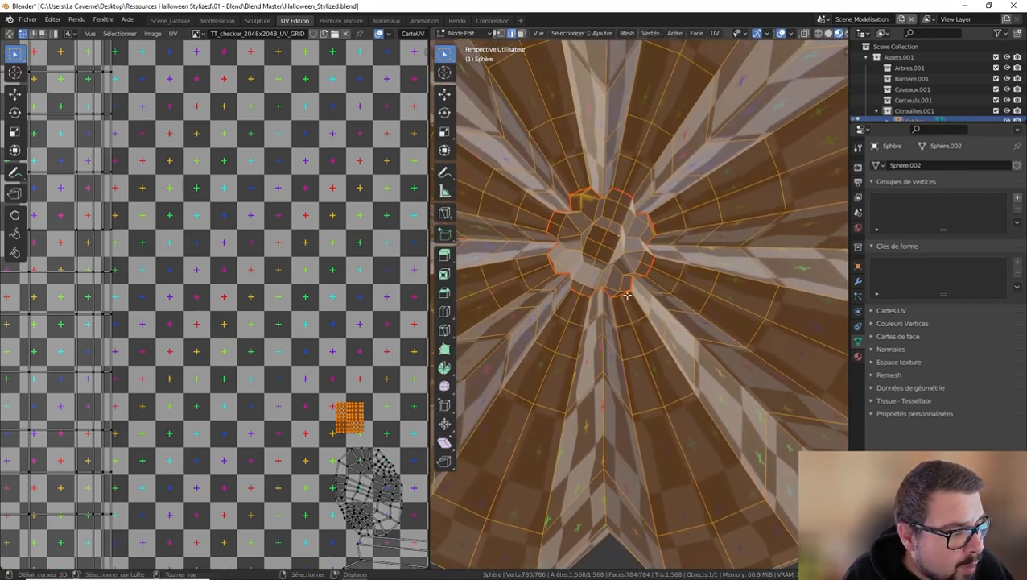
Rectify the small oval UV island beside the stem island and move it up into the empty area of the layout
scroll(372, 386, "down", 1)
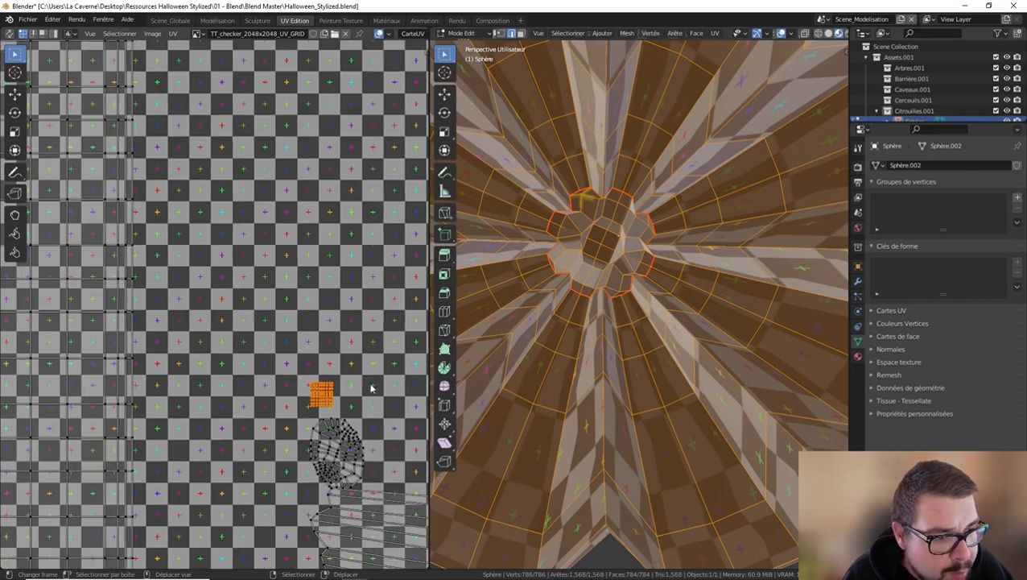
left_click(370, 397)
key("l")
key("q")
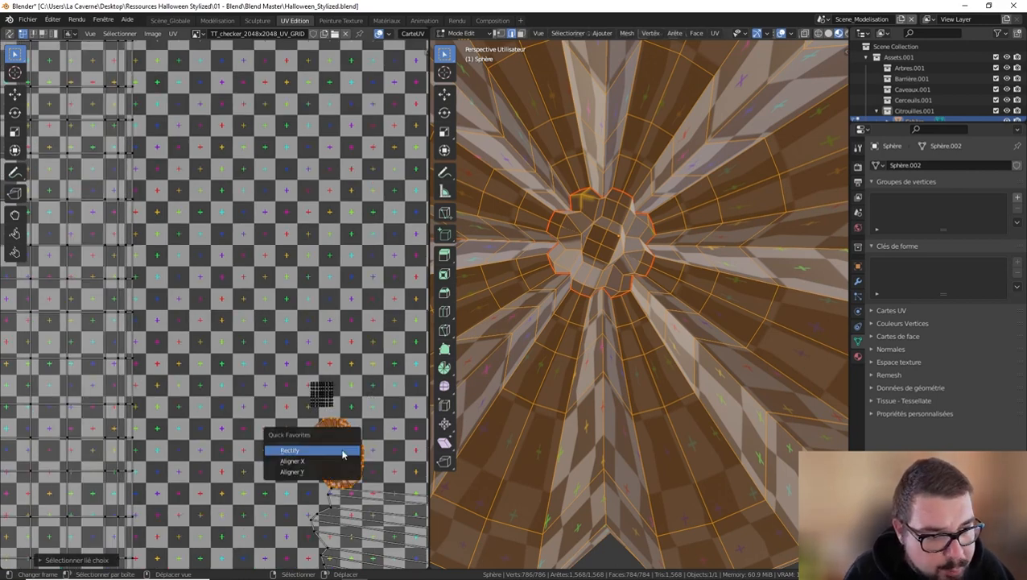
left_click(344, 454)
key("g")
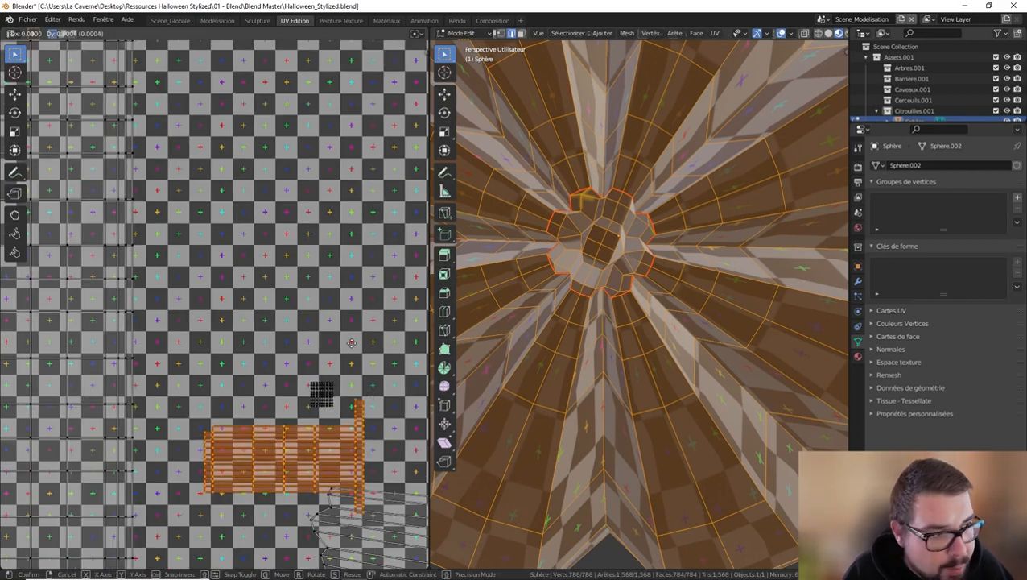
left_click(337, 246)
scroll(650, 239, "down", 8)
middle_click_drag(651, 239, 612, 453)
scroll(612, 453, "up", 6)
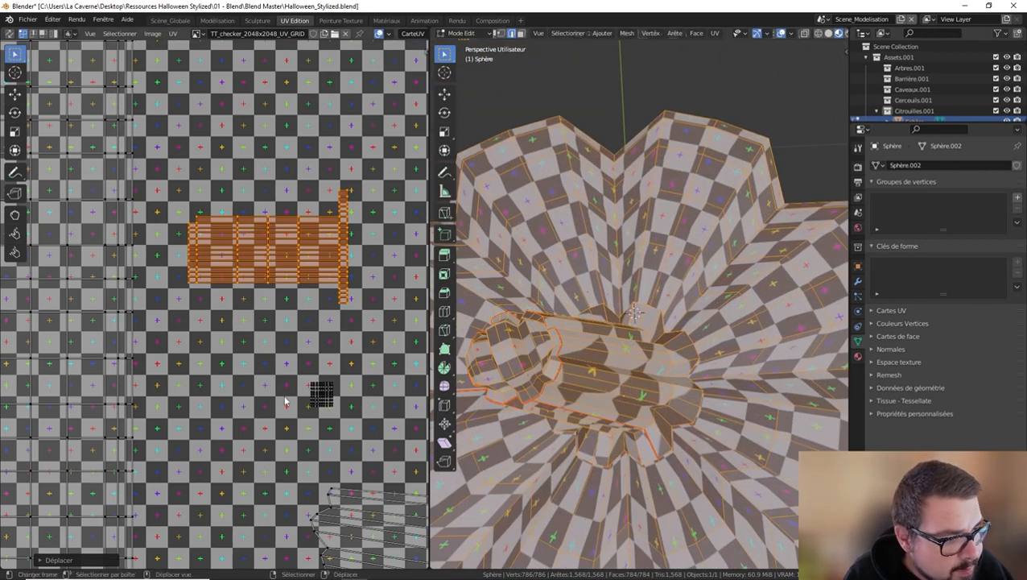
Straighten the large irregular stem island into a rectangular strip with Rectify and check the checker pattern on the pumpkin's stem
middle_click_drag(290, 393, 273, 368)
key("alt+a")
scroll(307, 371, "down", 3)
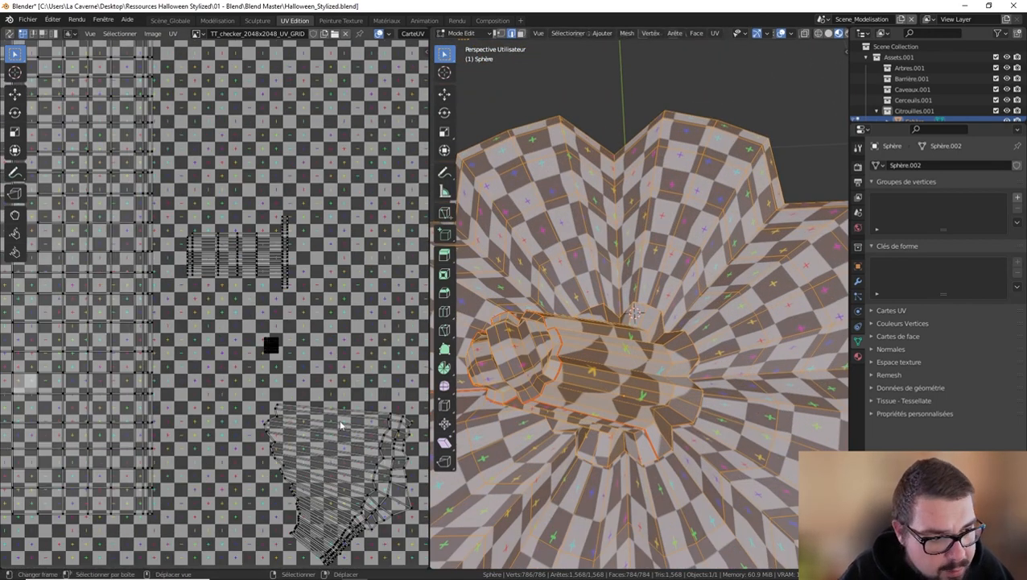
key("l")
key("q")
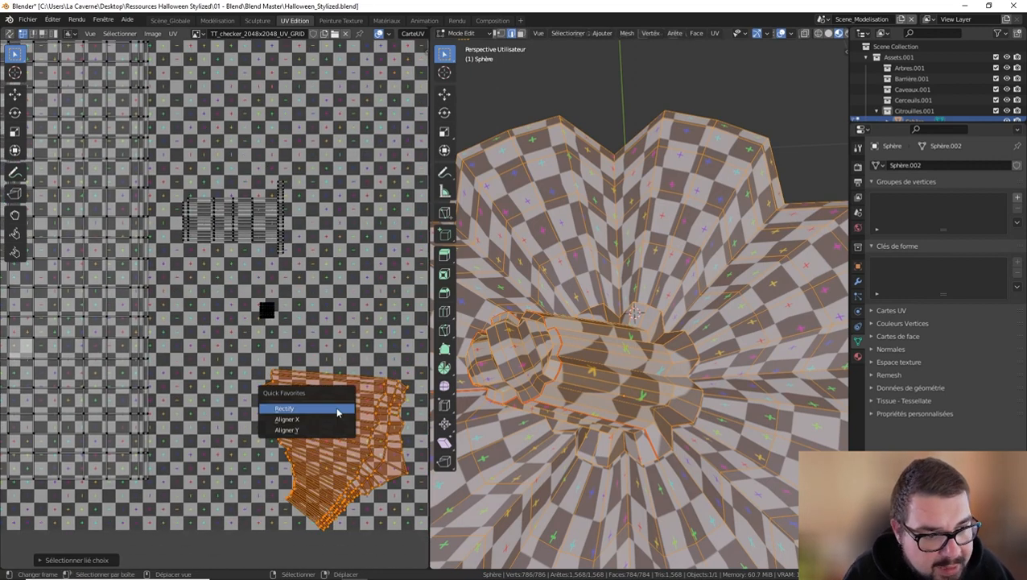
left_click(337, 410)
middle_click_drag(685, 383, 572, 193)
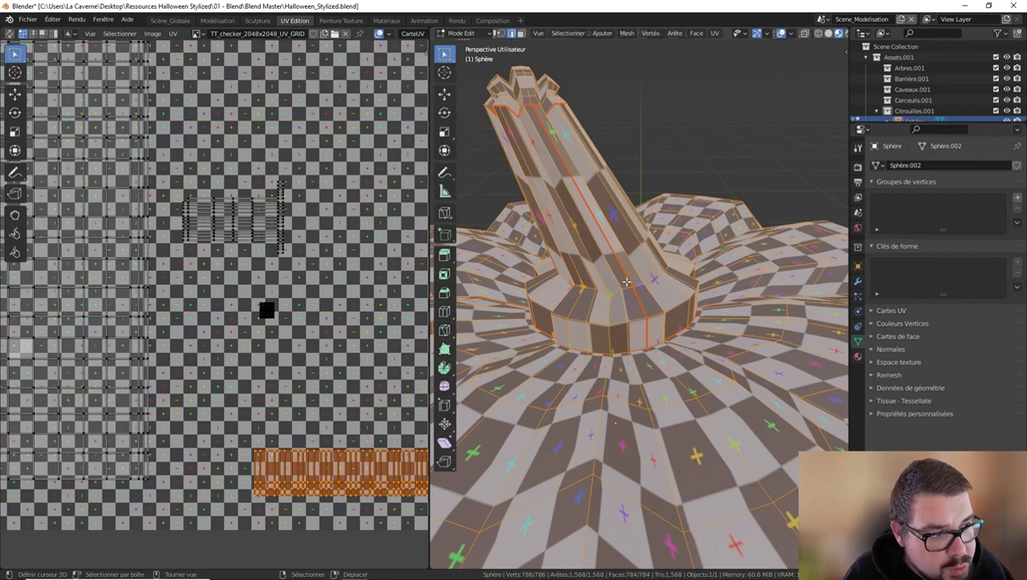
middle_click_drag(624, 281, 677, 277)
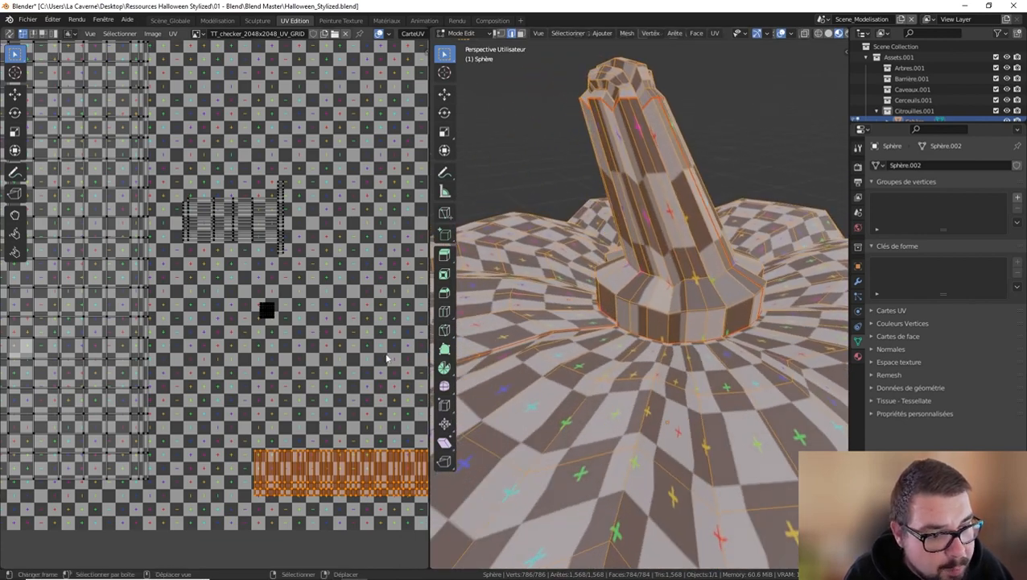
Examine the checker pattern over the whole pumpkin, and review the full UV layout with all islands selected
middle_click_drag(389, 357, 373, 339)
scroll(640, 228, "down", 3)
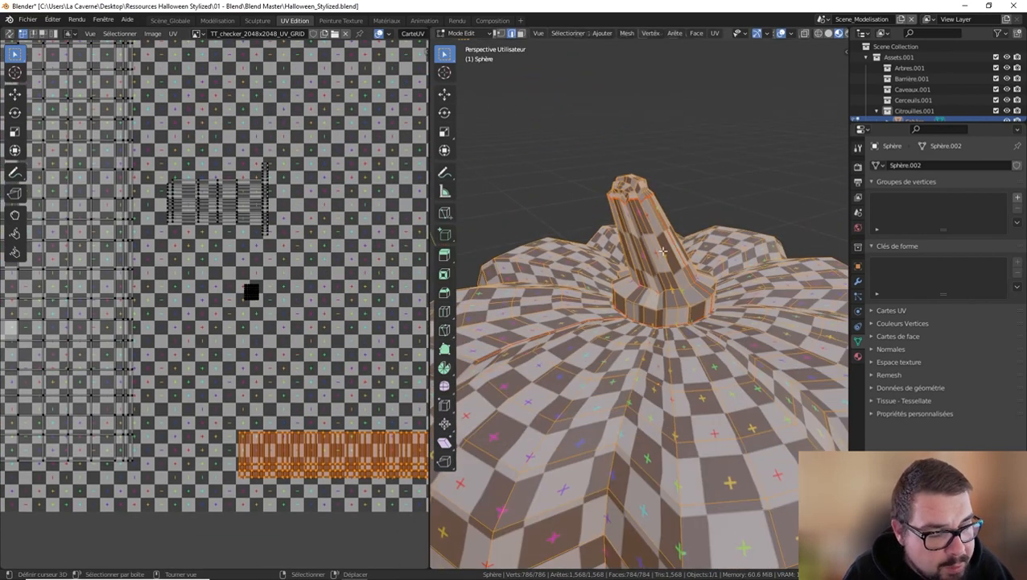
scroll(671, 279, "down", 4)
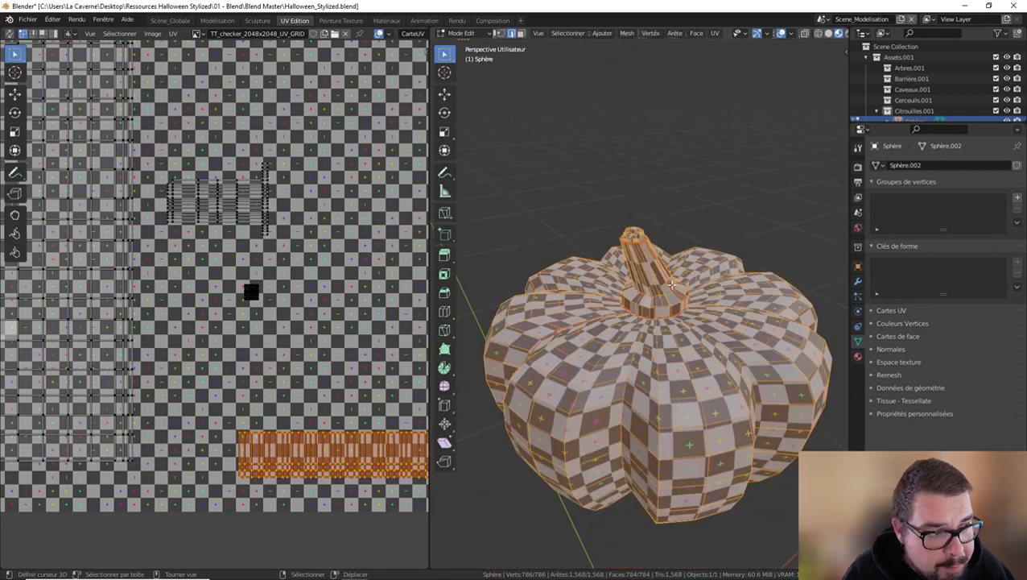
scroll(668, 424, "up", 2)
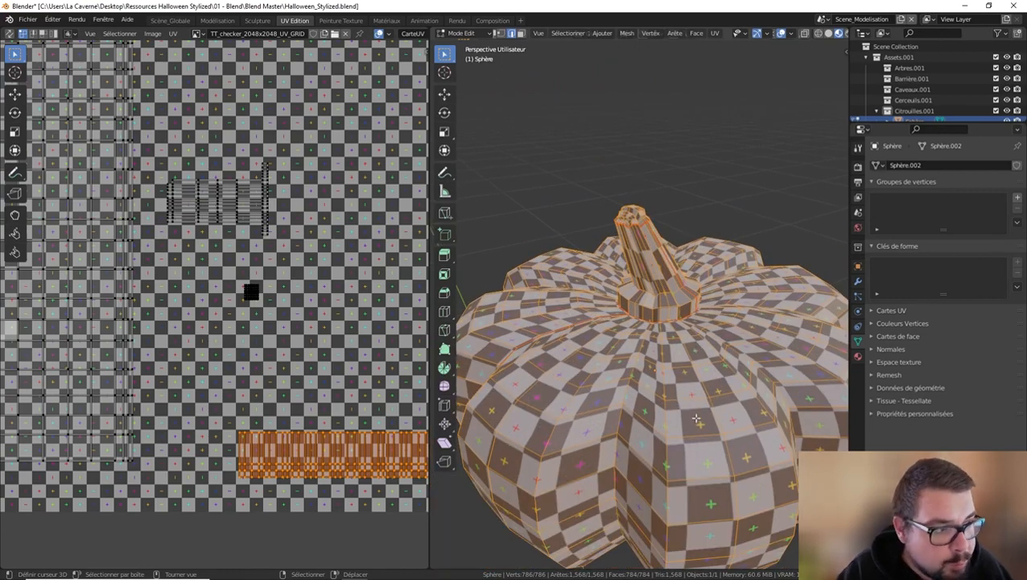
scroll(375, 347, "down", 3)
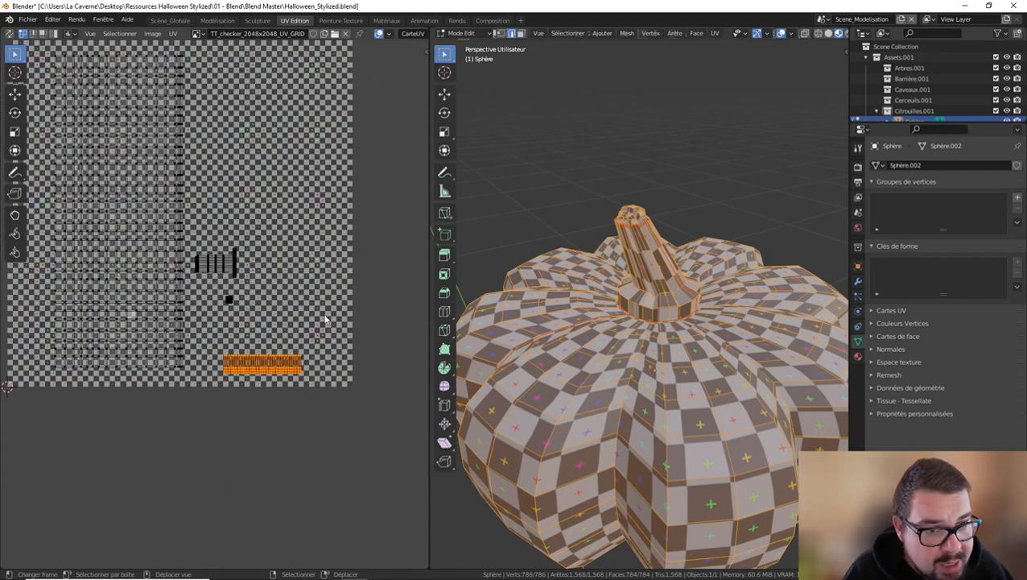
key("a")
scroll(322, 317, "down", 3)
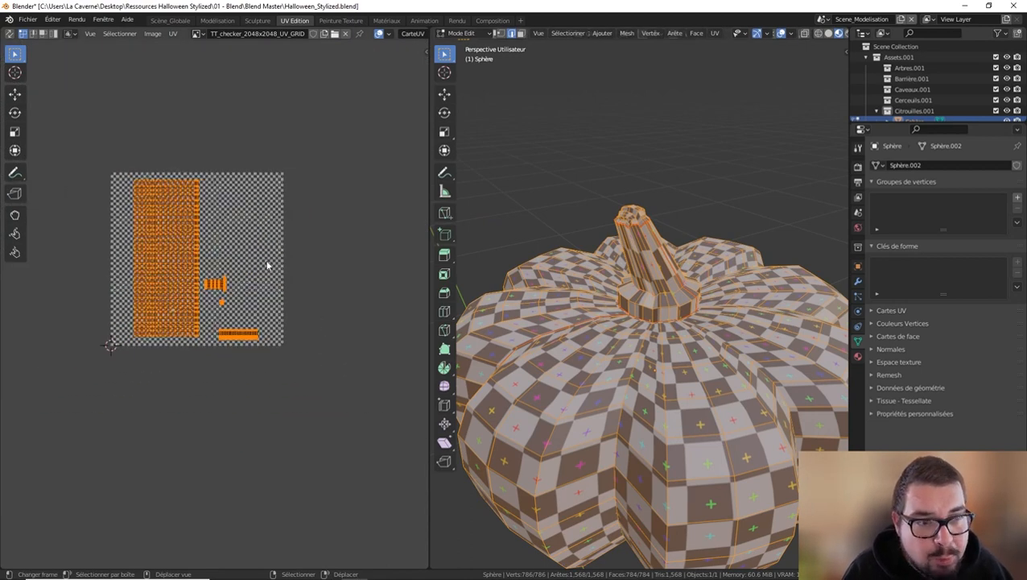
middle_click_drag(268, 266, 306, 300)
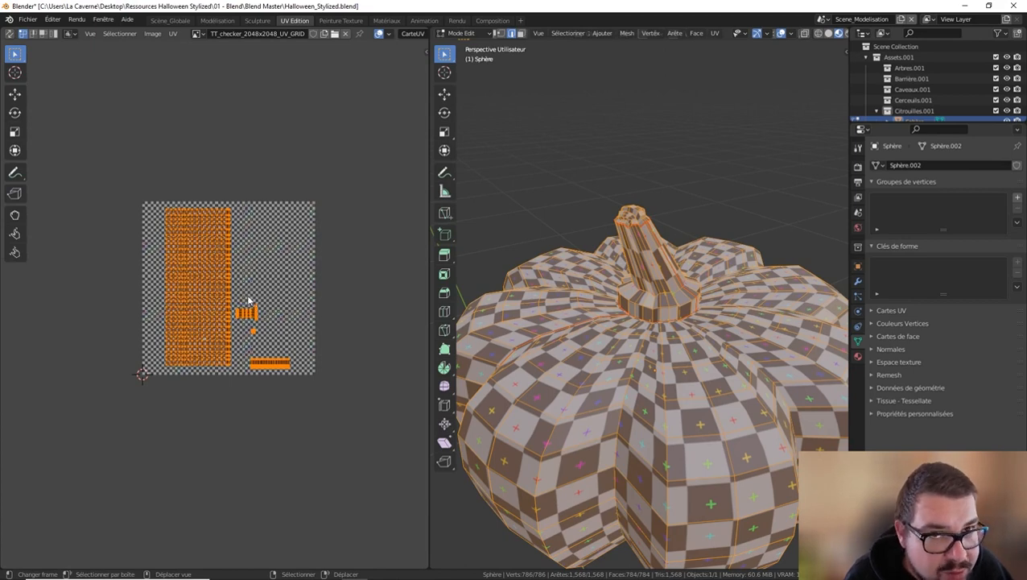
Select only the small stem-tip island beside the body island, enlarge it and move it up within the UV layout
key("alt+a")
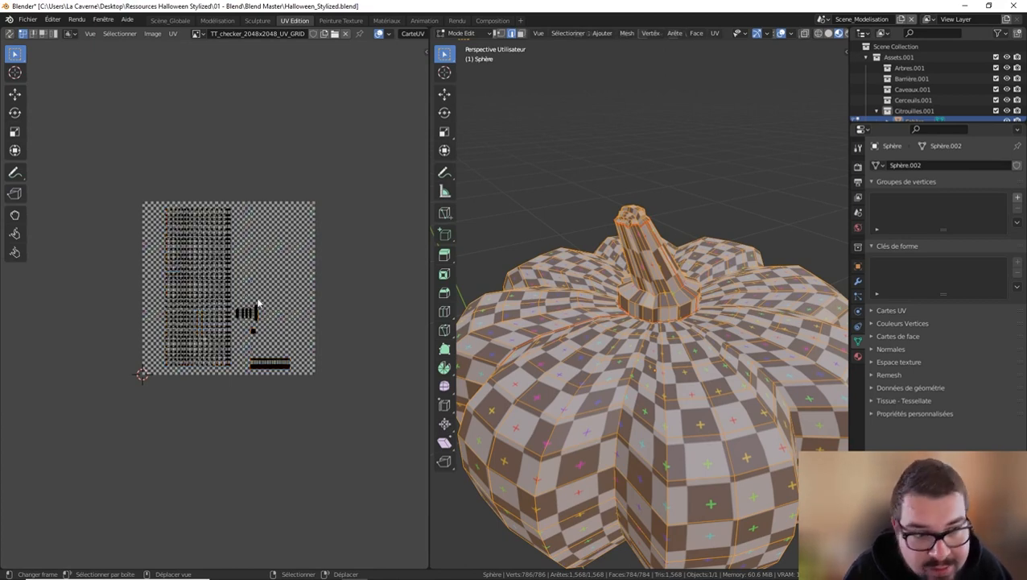
key("l")
key("s")
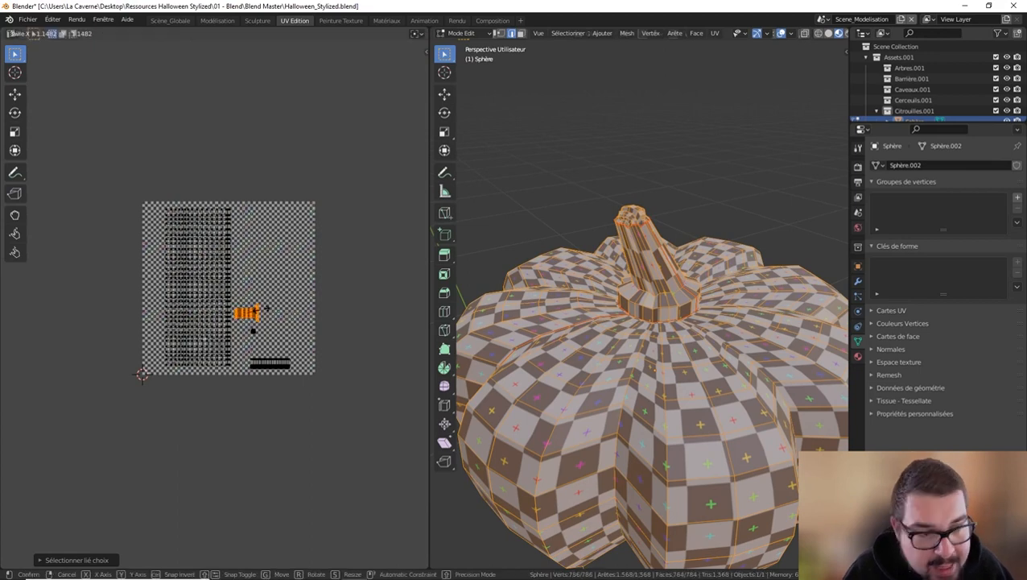
left_click(295, 306)
key("g")
left_click(314, 272)
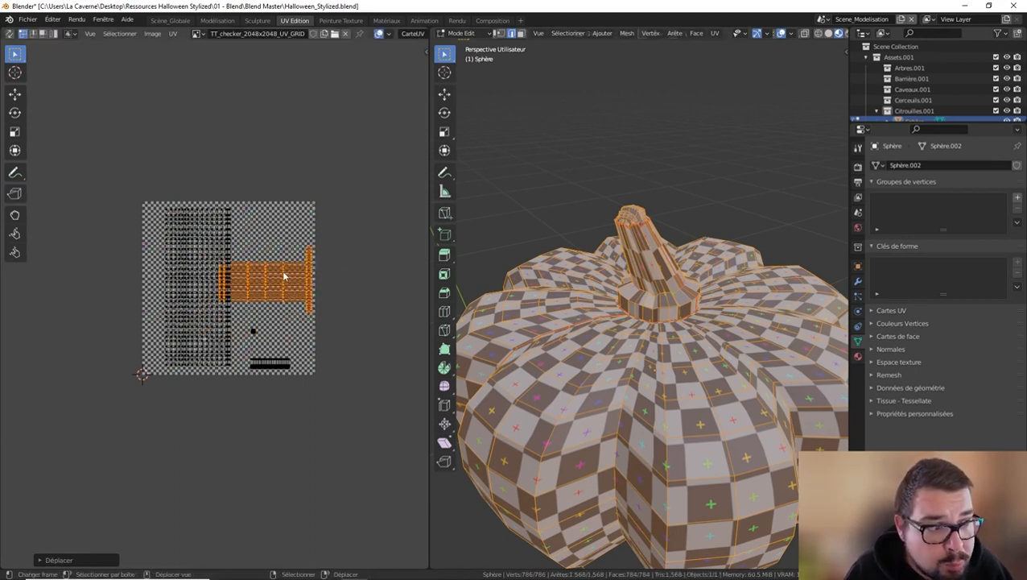
Scale the stem-tip island far beyond the UV square, compare its checker density on the model, and shrink it with a scale of about -0.22
key("s")
left_click(422, 259)
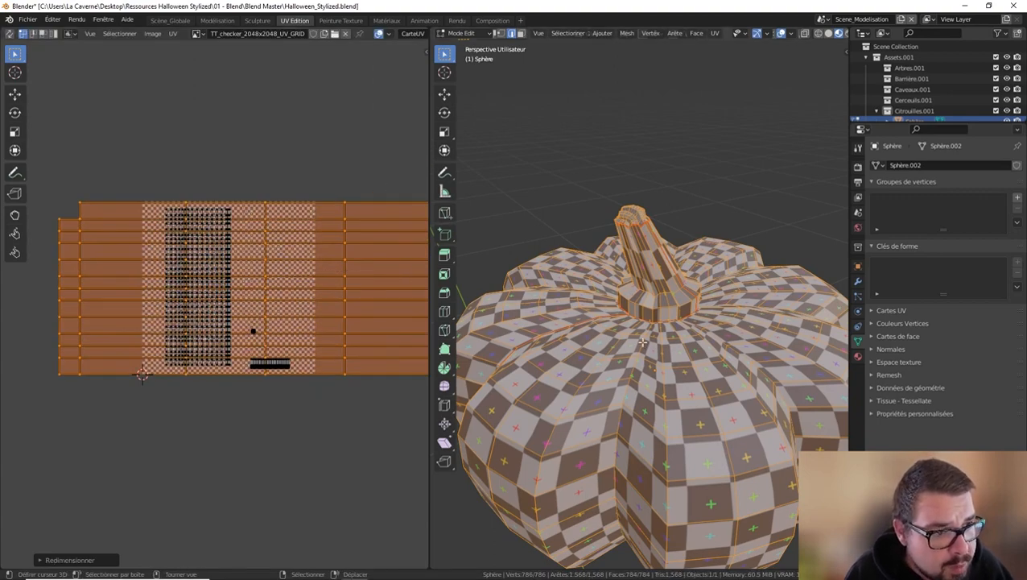
middle_click_drag(642, 342, 597, 372)
key("s")
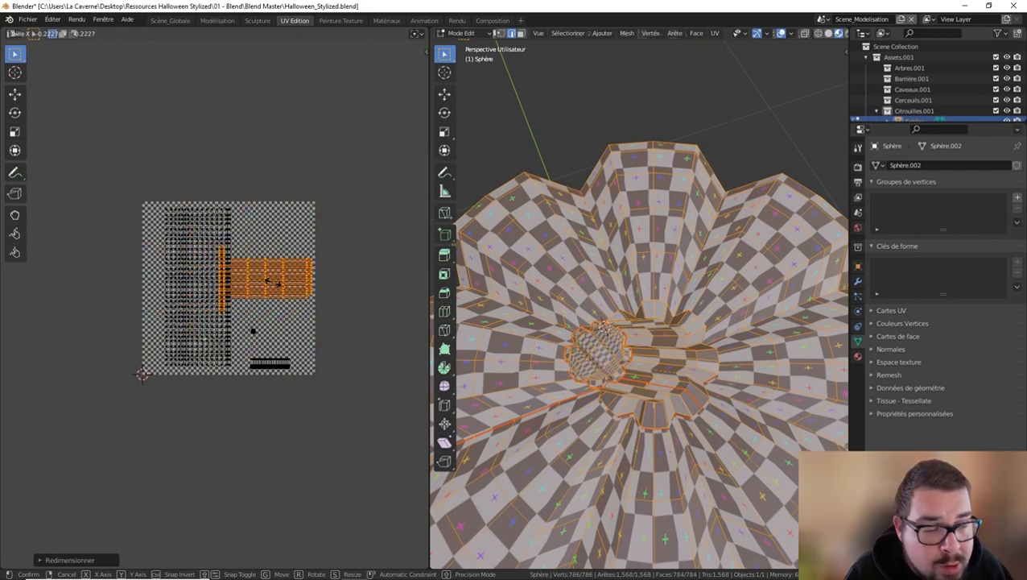
left_click(272, 282)
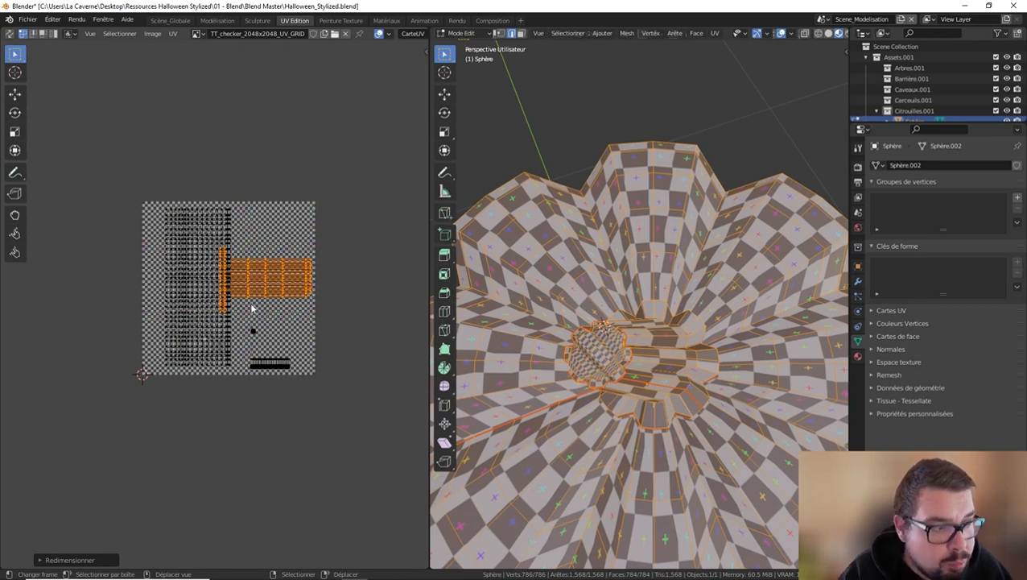
Add the Average Islands Scale (Taille moyenne des îles) and Pack Islands (Empaqueter îles) commands to the Quick Favorites
left_click(173, 34)
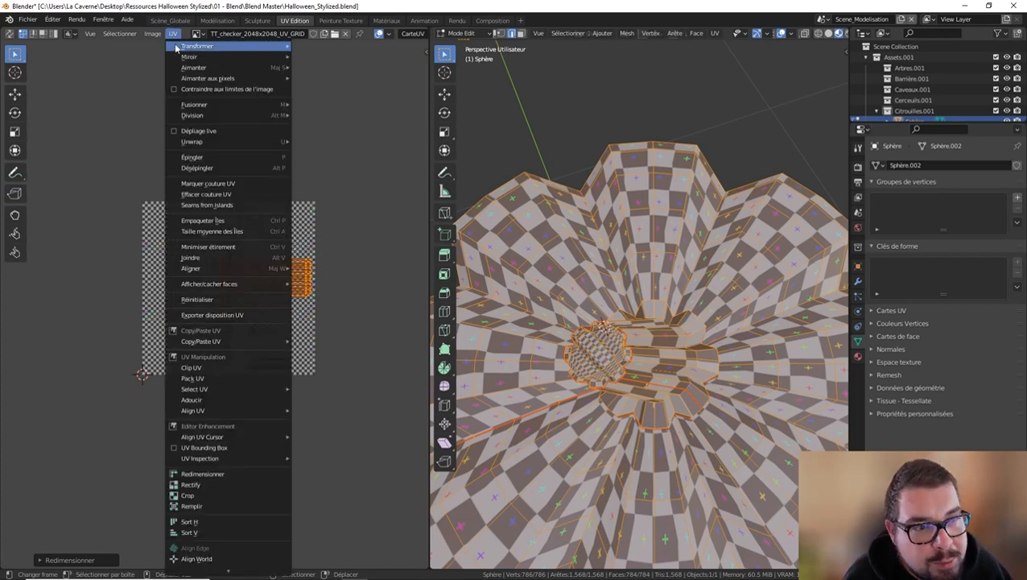
right_click(250, 232)
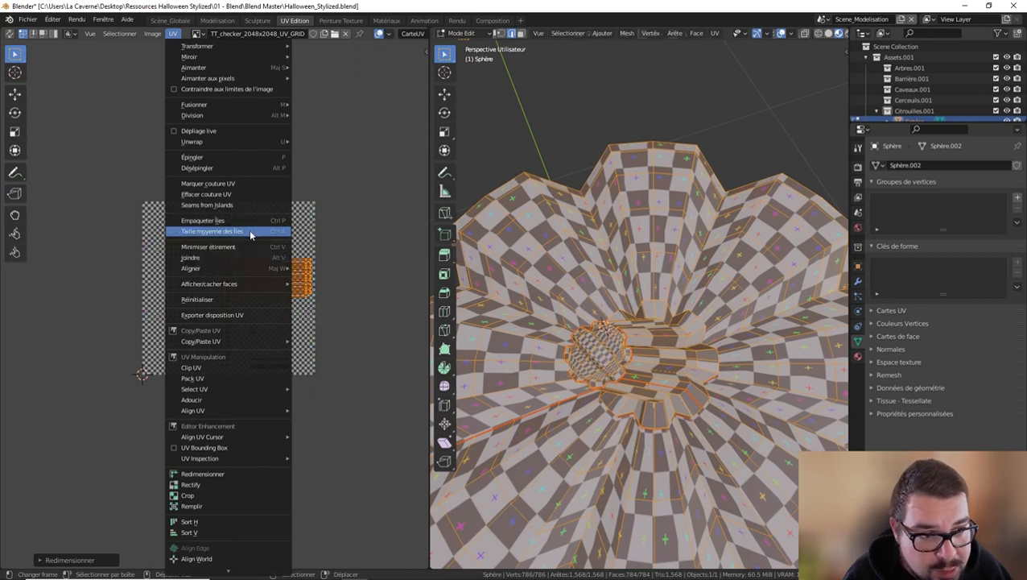
key("Escape")
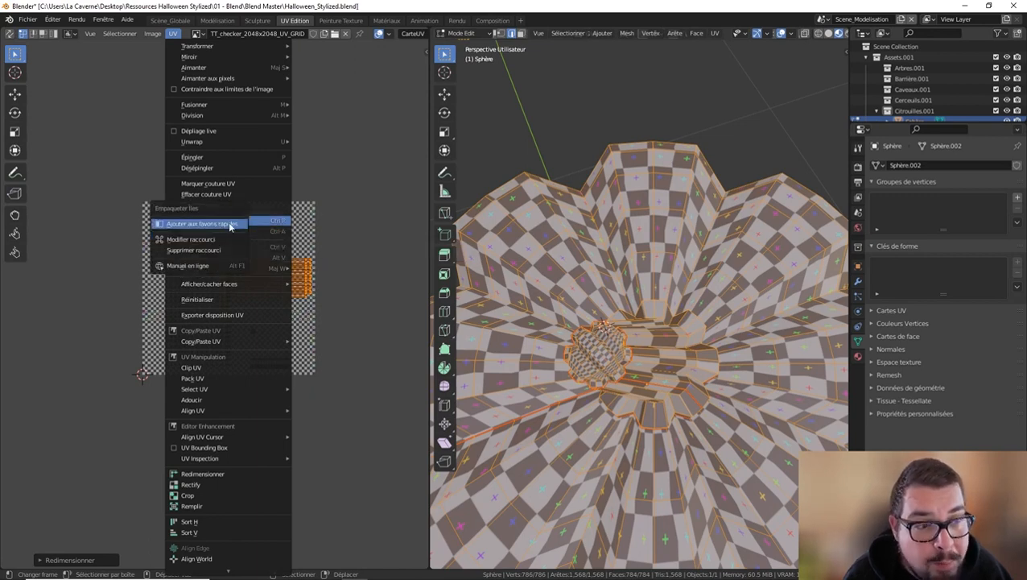
left_click(229, 222)
Select all UV islands, equalize their texel density with Average Islands Scale, and pack them into the UV square
key("alt+a")
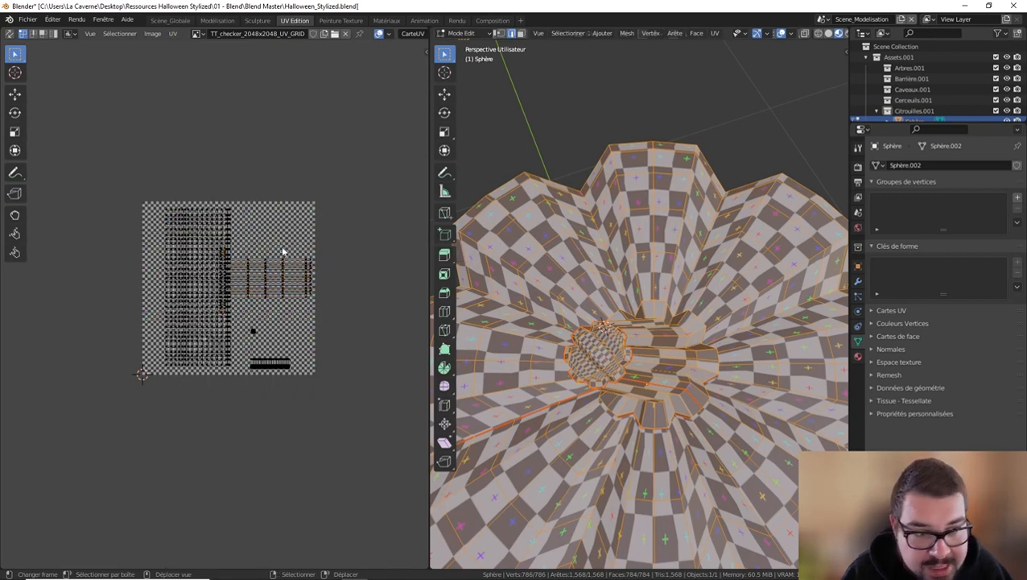
key("a")
key("q")
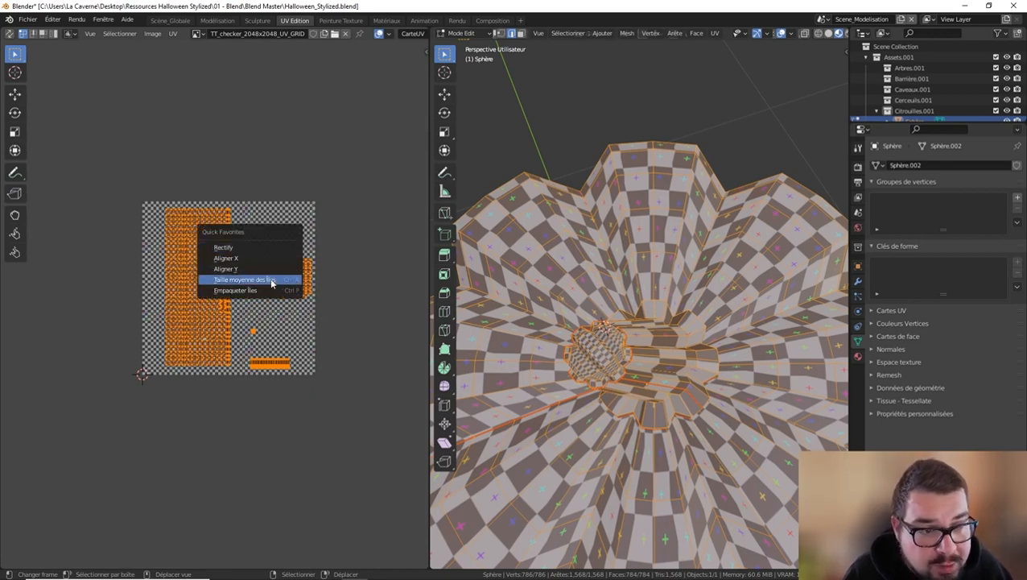
left_click(271, 280)
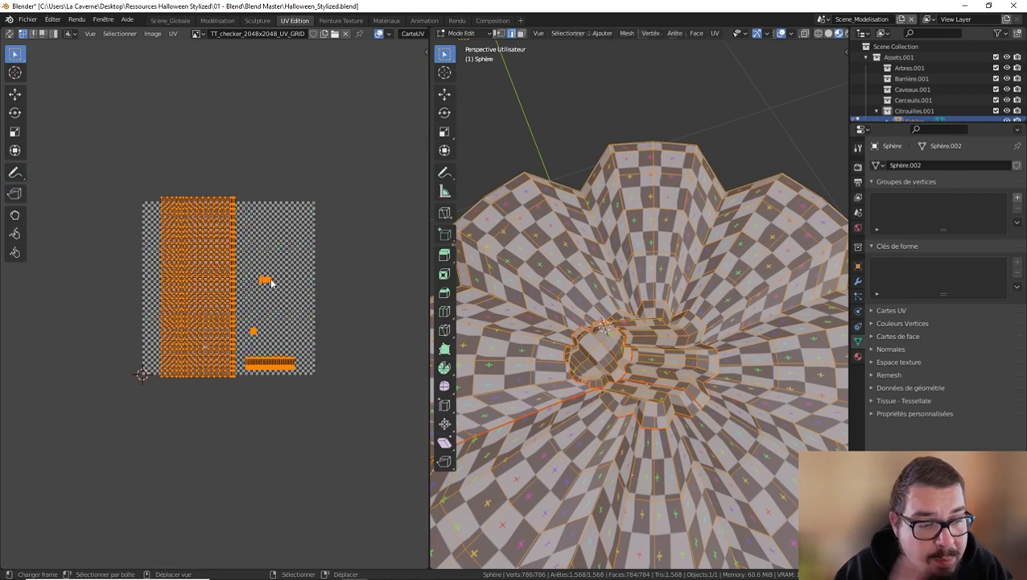
key("q")
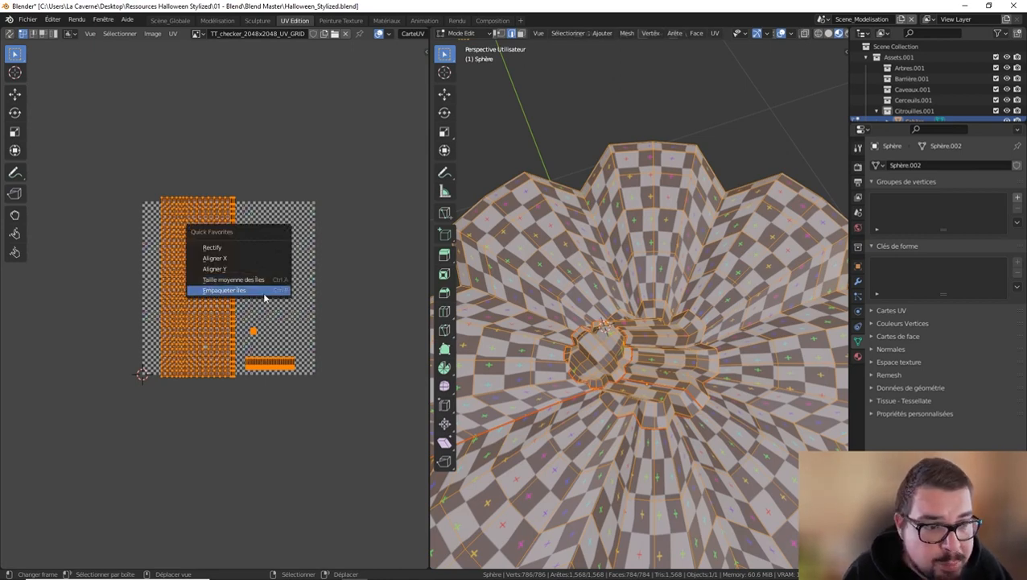
left_click(233, 290)
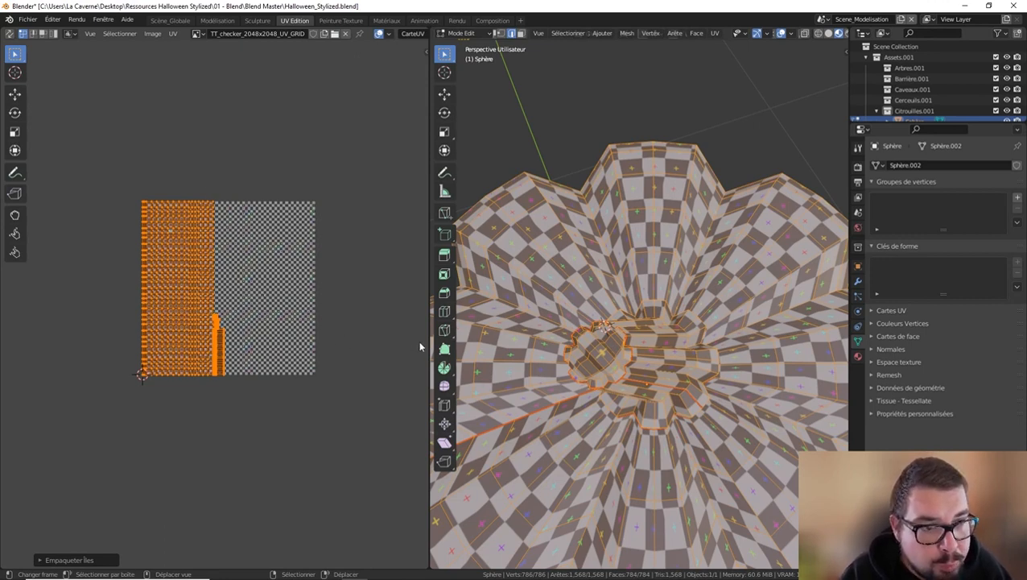
Check the checker pattern on the stem, and return to Object Mode to examine the pumpkin's top, sides and underside for distortion
middle_click_drag(541, 399, 569, 339)
scroll(663, 364, "up", 2)
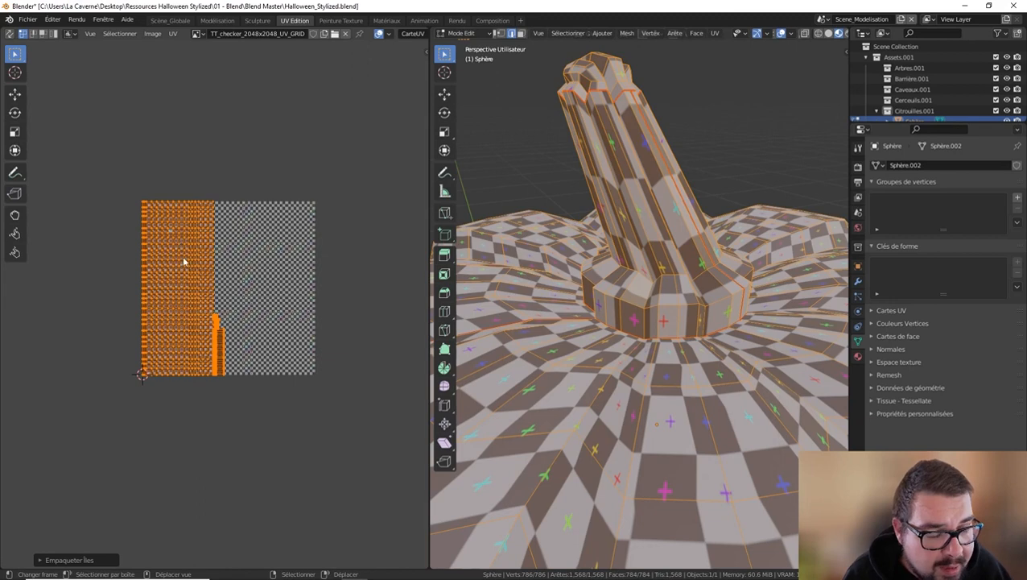
scroll(569, 382, "down", 3)
scroll(572, 379, "up", 2)
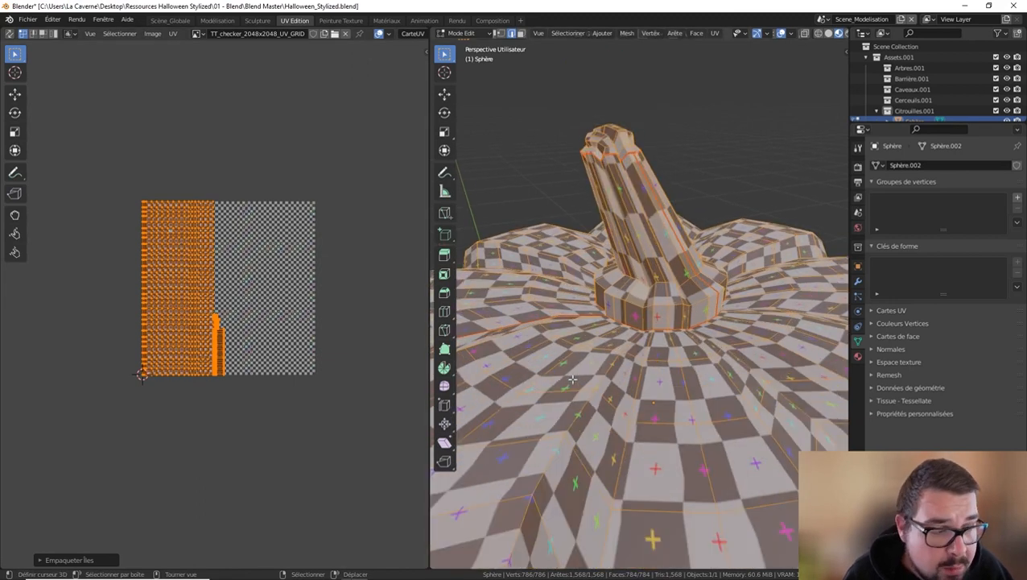
key("Tab")
scroll(635, 399, "down", 5)
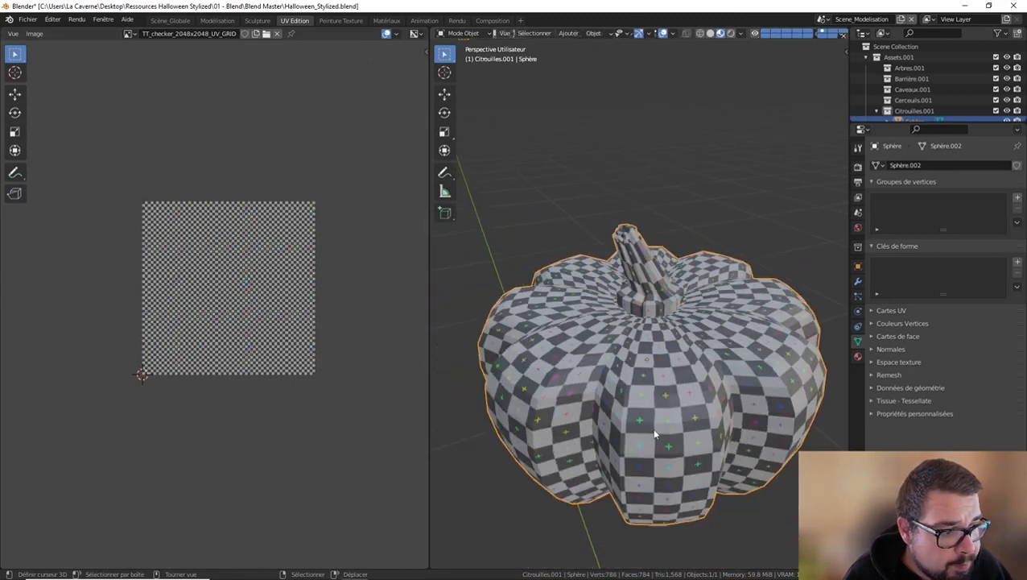
middle_click_drag(644, 402, 588, 294)
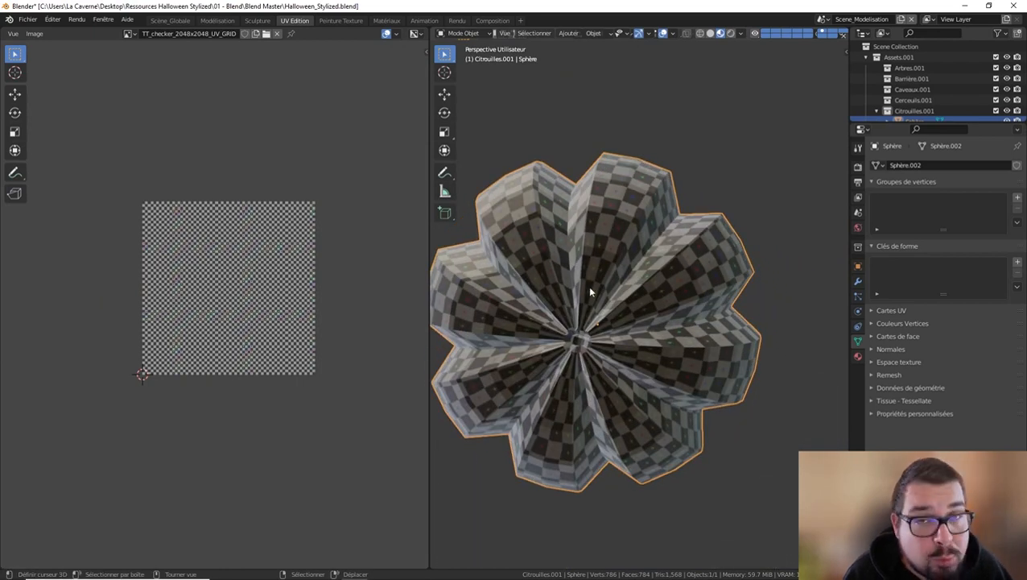
middle_click_drag(600, 338, 568, 439)
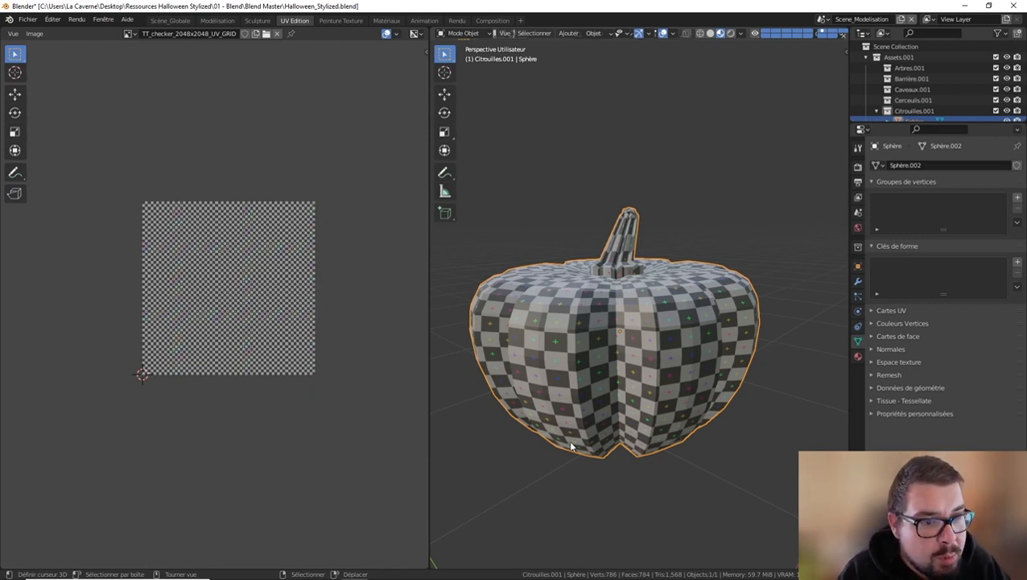
middle_click_drag(743, 246, 650, 432)
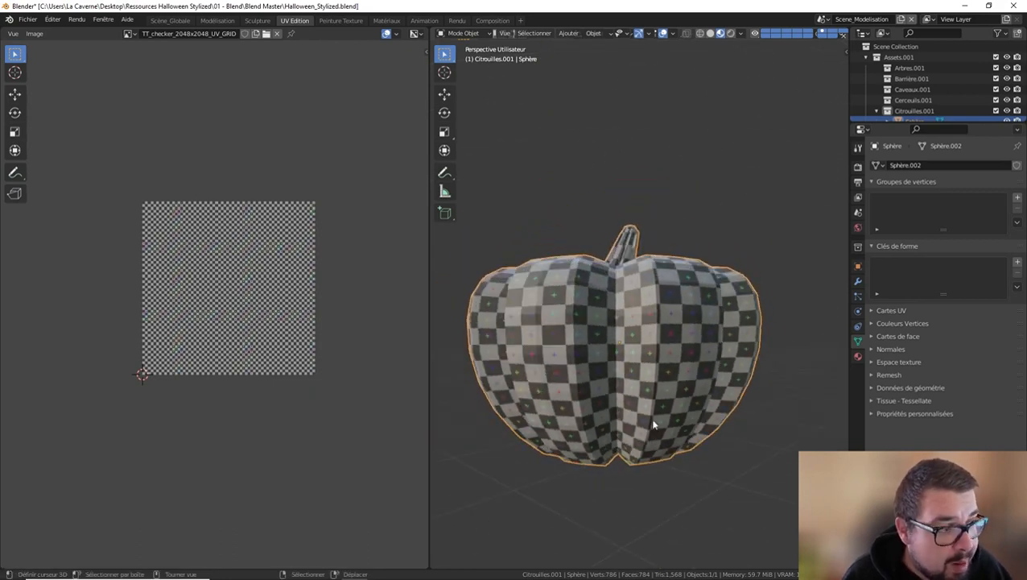